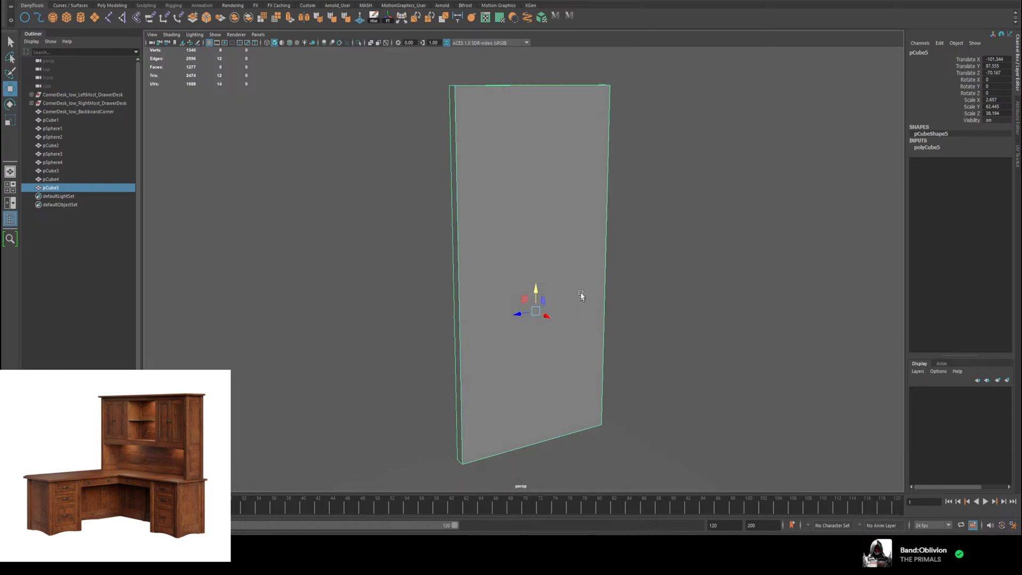
Step: Insert a horizontal edge loop across the tall upright panel a short distance above its base
{"action": "scroll", "coordinate": [581, 296], "scroll_direction": "down", "scroll_amount": 5}
{"action": "scroll", "coordinate": [588, 308], "scroll_direction": "up", "scroll_amount": 2}
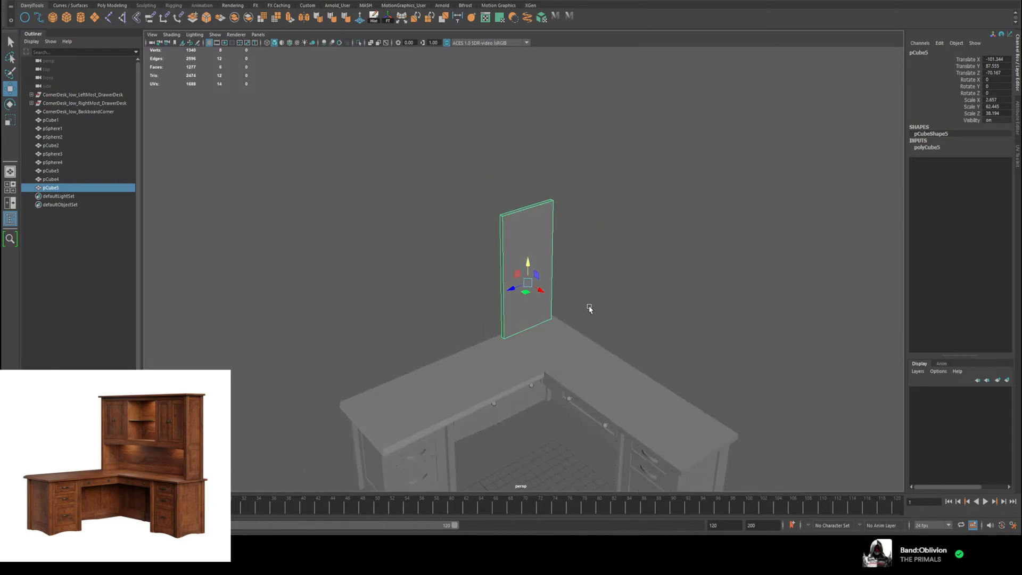
{"action": "scroll", "coordinate": [586, 304], "scroll_direction": "up", "scroll_amount": 5}
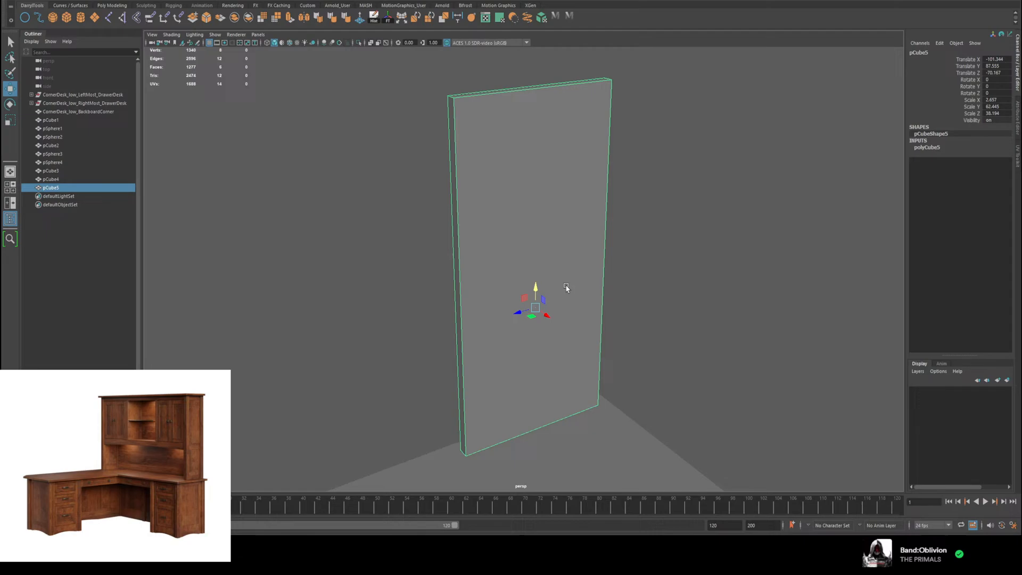
{"action": "right_click_drag", "start_coordinate": [566, 287], "coordinate": [554, 305], "text": "shift"}
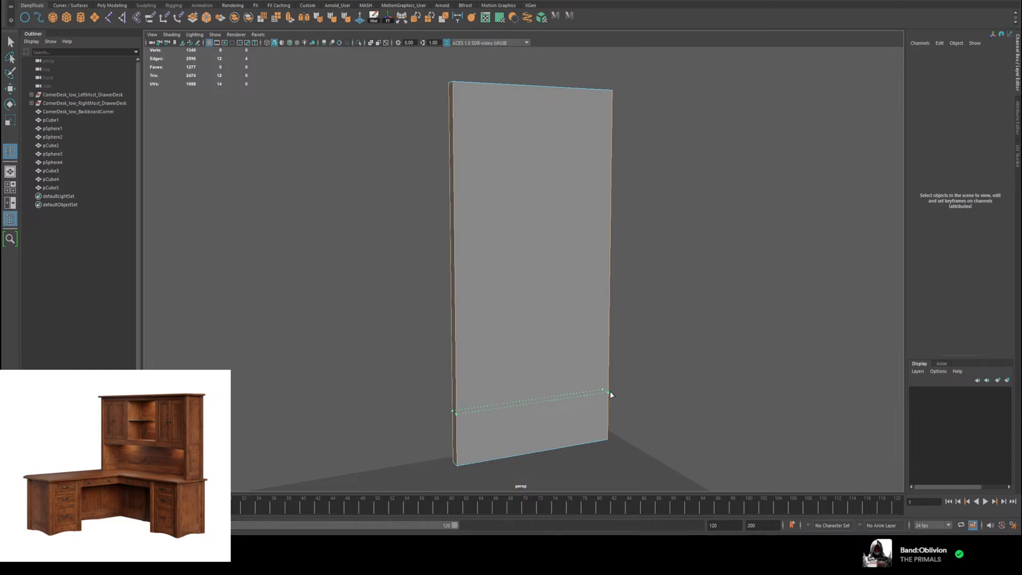
{"action": "left_click", "coordinate": [611, 397], "text": "ctrl"}
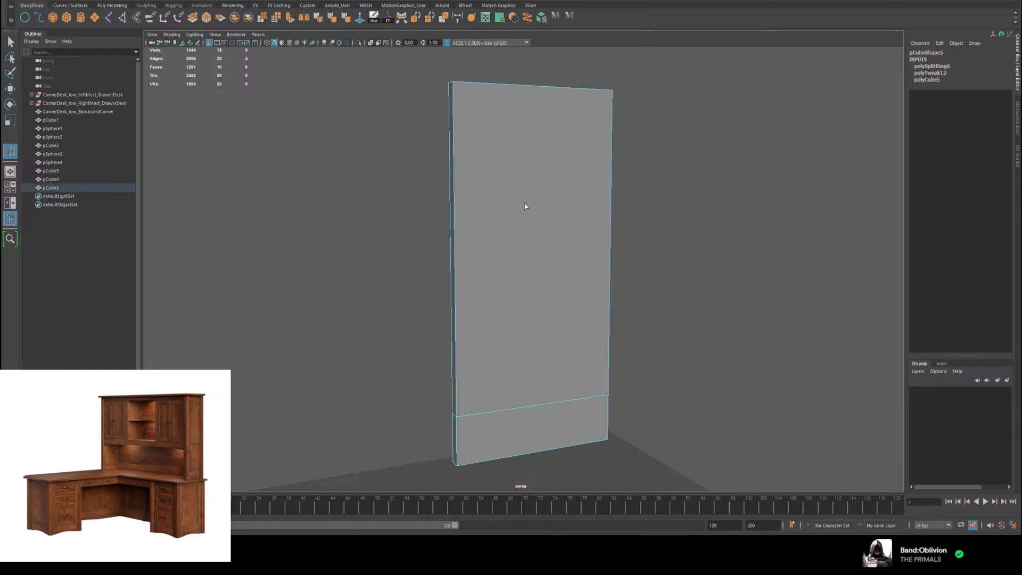
Step: Insert two vertical edge loops in the panel, one near each side edge, and return to object mode
{"action": "left_click", "coordinate": [475, 80], "text": "ctrl"}
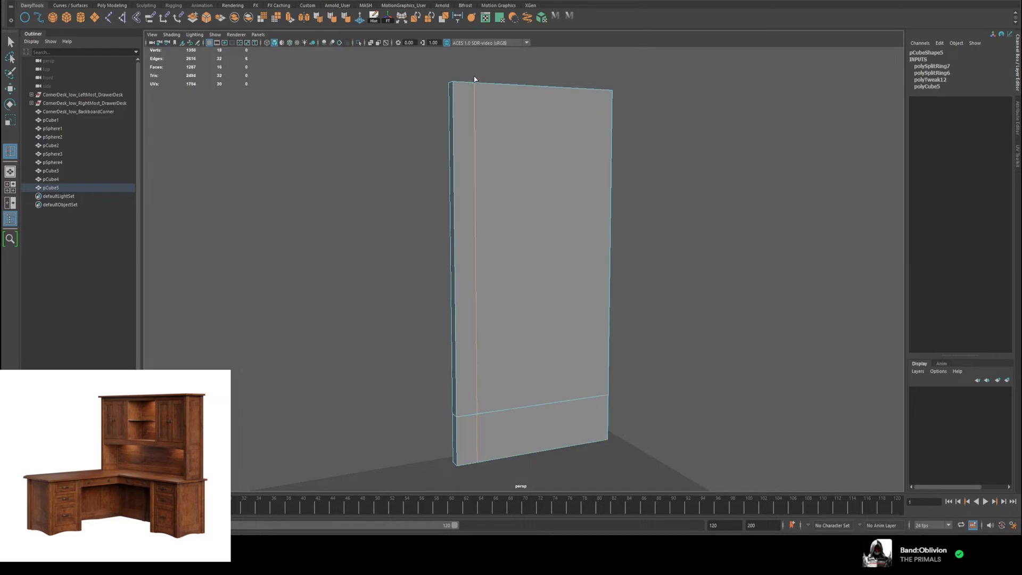
{"action": "left_click", "coordinate": [593, 89]}
{"action": "key", "text": "w"}
{"action": "left_click_drag", "start_coordinate": [741, 238], "coordinate": [776, 239], "text": "alt"}
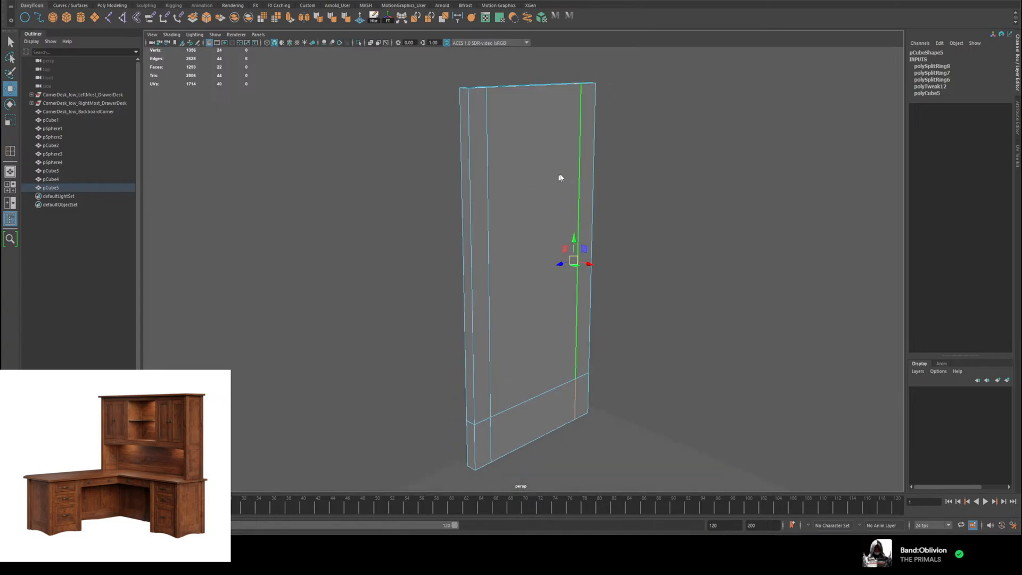
{"action": "right_click_drag", "start_coordinate": [559, 177], "coordinate": [596, 162]}
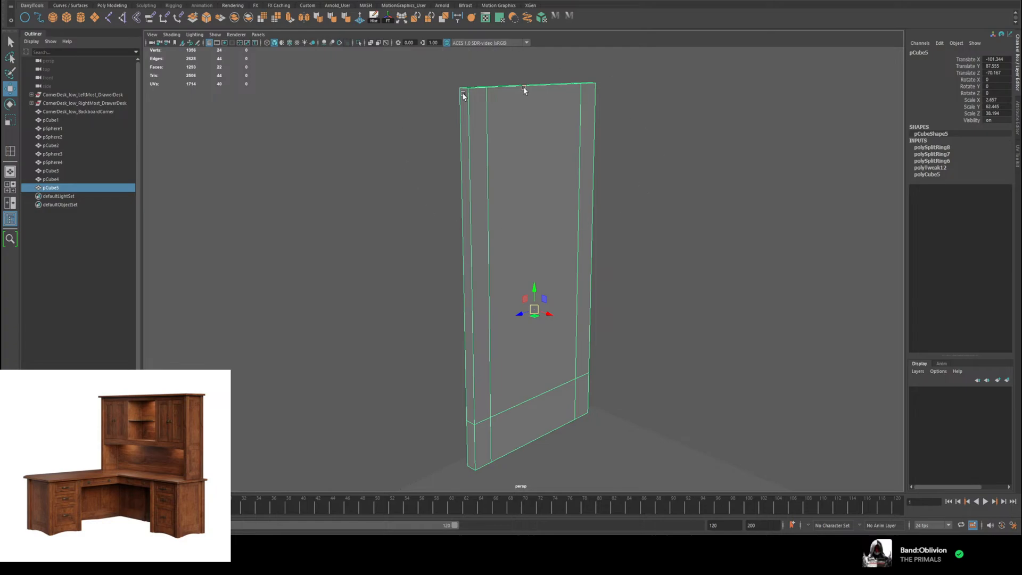
Step: Insert a horizontal edge loop around the panel at about mid-height
{"action": "key", "text": "ctrl+1"}
{"action": "mouse_move", "coordinate": [636, 216]}
{"action": "left_mouse_down", "text": "alt"}
{"action": "mouse_move", "coordinate": [660, 191]}
{"action": "mouse_move", "coordinate": [637, 215]}
{"action": "left_mouse_up", "text": "alt"}
{"action": "key", "text": "ctrl+1"}
{"action": "key", "text": "f"}
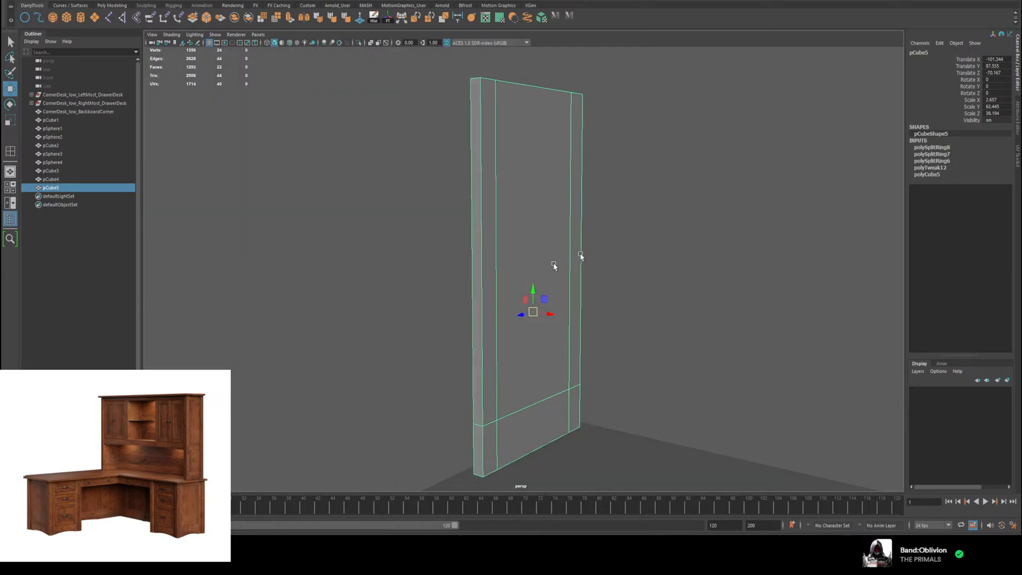
{"action": "right_click_drag", "start_coordinate": [554, 264], "coordinate": [496, 273], "text": "shift"}
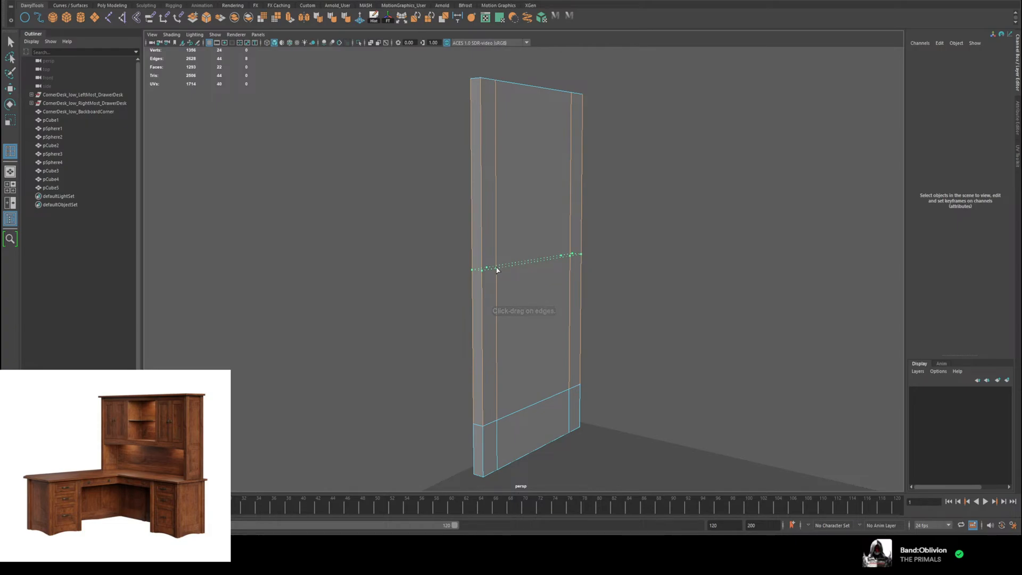
{"action": "left_click", "coordinate": [497, 270]}
{"action": "left_click_drag", "start_coordinate": [639, 280], "coordinate": [671, 281], "text": "alt"}
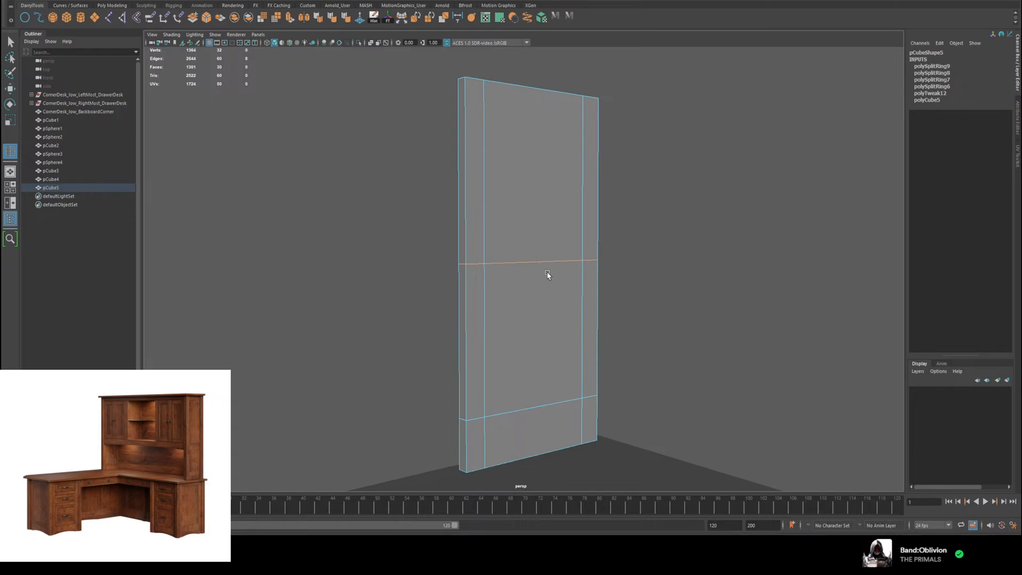
{"action": "key", "text": "w"}
Step: Extrude the panel's lower central face slightly inward on the desk-facing side to form a recess
{"action": "middle_click_drag", "start_coordinate": [721, 301], "coordinate": [606, 248], "text": "alt"}
{"action": "left_click_drag", "start_coordinate": [606, 249], "coordinate": [668, 268], "text": "alt"}
{"action": "left_click", "coordinate": [669, 268]}
{"action": "middle_click_drag", "start_coordinate": [668, 268], "coordinate": [521, 224], "text": "alt"}
{"action": "mouse_move", "coordinate": [521, 223]}
{"action": "left_mouse_down", "text": "alt"}
{"action": "mouse_move", "coordinate": [529, 228]}
{"action": "mouse_move", "coordinate": [522, 214]}
{"action": "left_mouse_up", "text": "alt"}
{"action": "scroll", "coordinate": [526, 211], "scroll_direction": "down", "scroll_amount": 5}
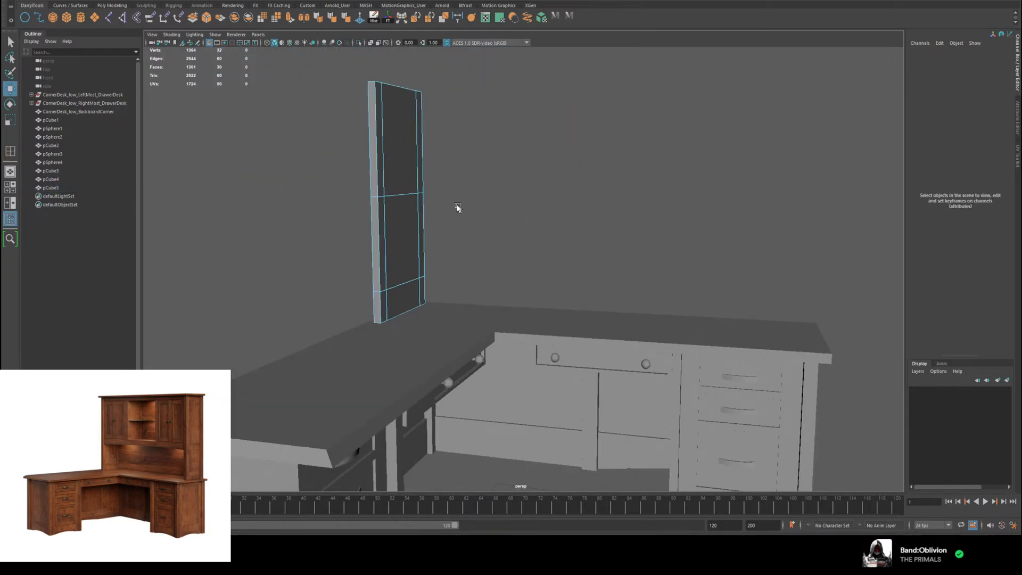
{"action": "scroll", "coordinate": [410, 197], "scroll_direction": "up", "scroll_amount": 6}
{"action": "right_click_drag", "start_coordinate": [315, 217], "coordinate": [314, 240]}
{"action": "left_click", "coordinate": [330, 229]}
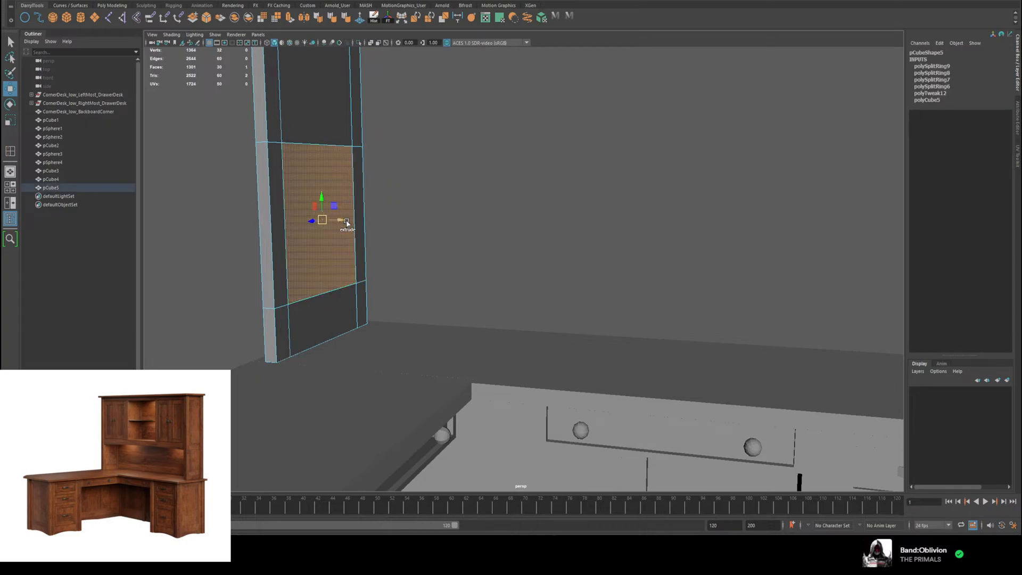
{"action": "key", "text": "ctrl+e"}
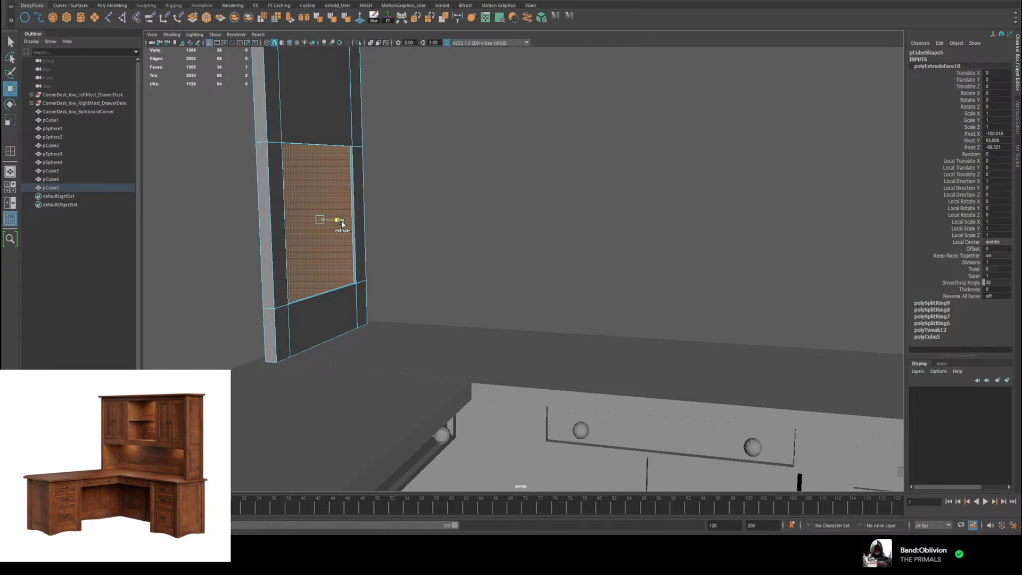
{"action": "middle_click_drag", "start_coordinate": [514, 220], "coordinate": [555, 321], "text": "alt"}
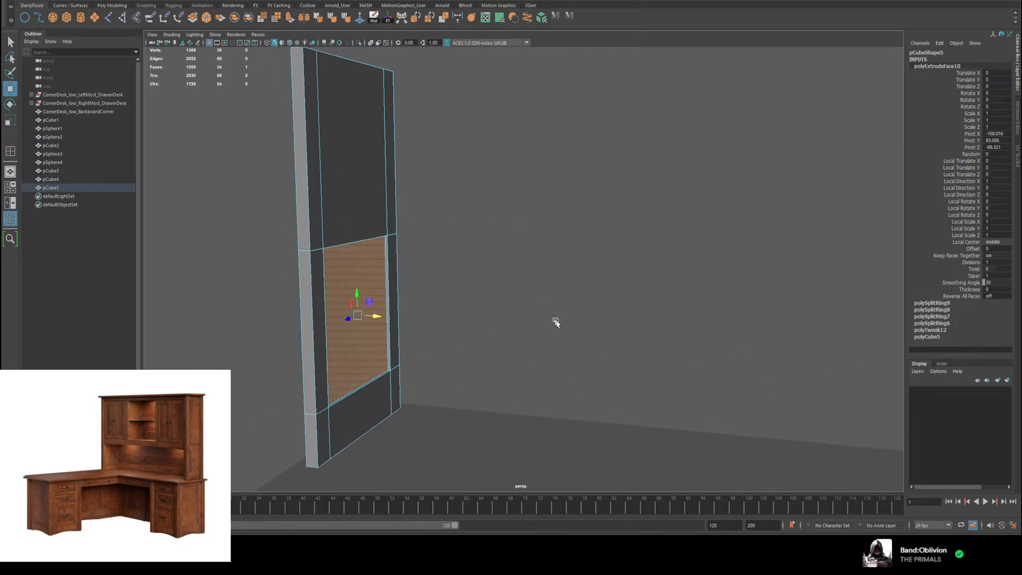
Step: Extrude the matching lower central face on the panel's outer side slightly inward
{"action": "left_click_drag", "start_coordinate": [426, 214], "coordinate": [469, 213], "text": "alt"}
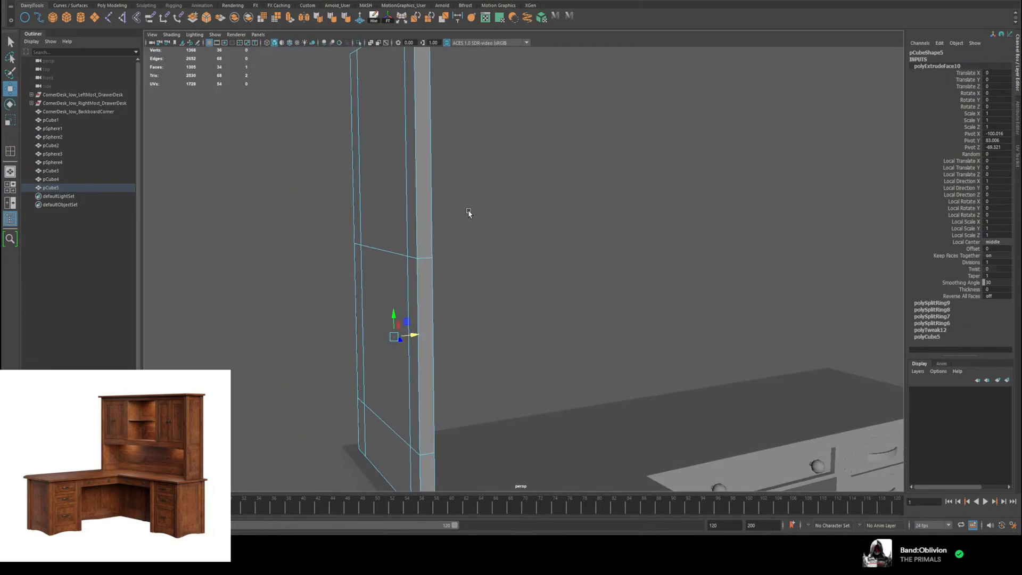
{"action": "left_click", "coordinate": [380, 343]}
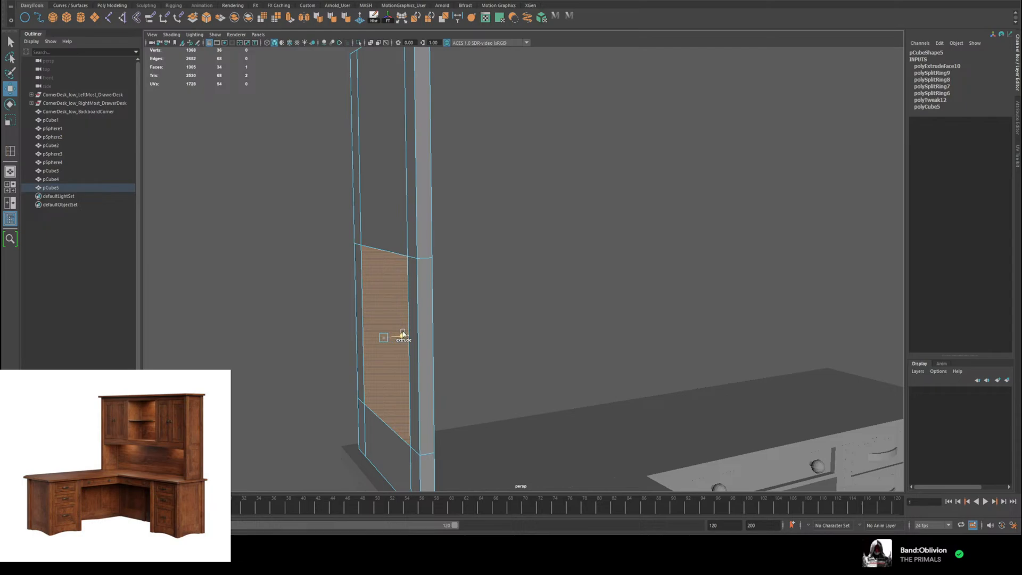
{"action": "key", "text": "ctrl+e"}
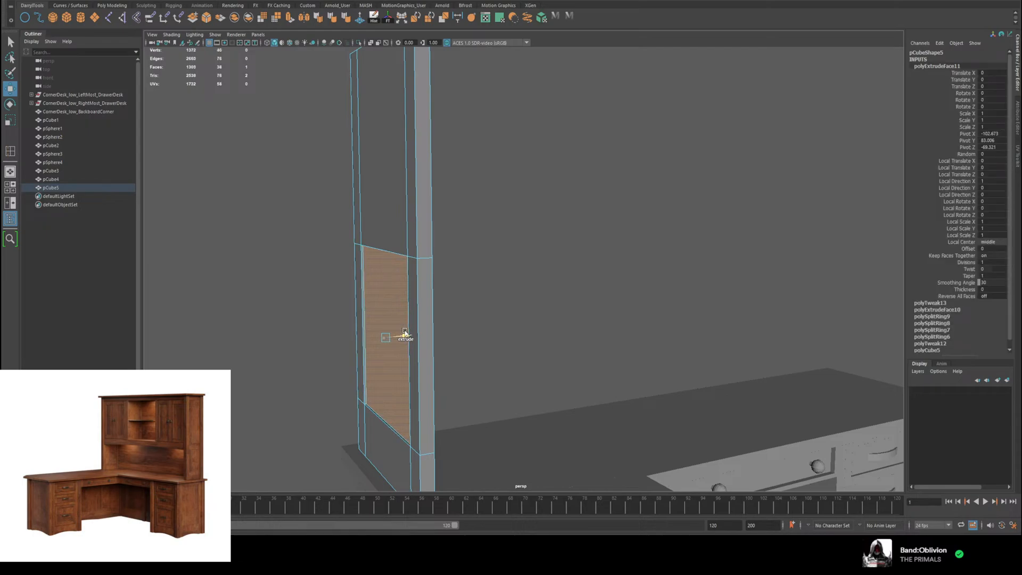
Step: Insert another horizontal edge loop a little above the mid-height loop to form a cross rail
{"action": "left_click_drag", "start_coordinate": [496, 308], "coordinate": [532, 359], "text": "alt"}
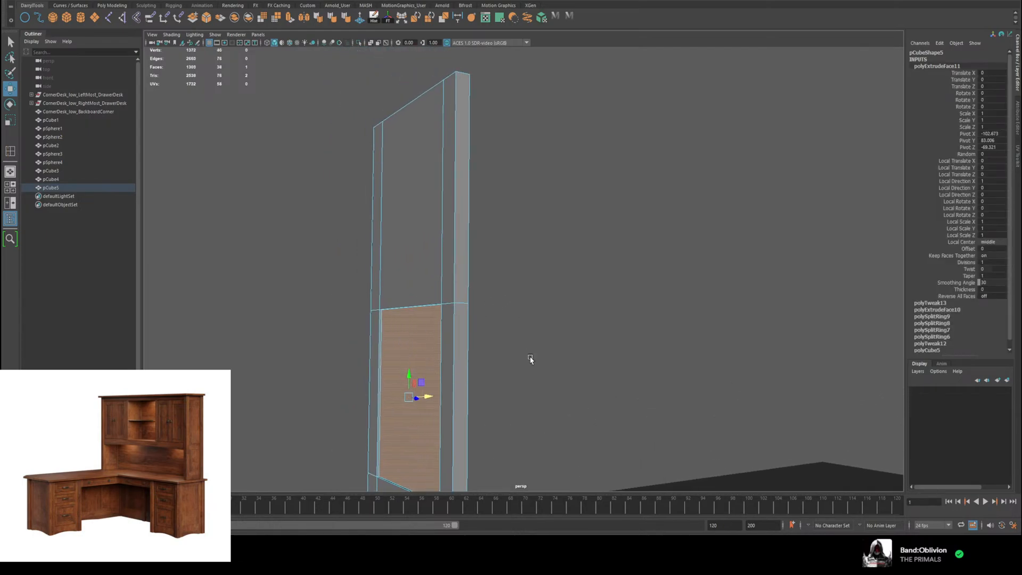
{"action": "left_click", "coordinate": [397, 228]}
{"action": "left_click_drag", "start_coordinate": [397, 227], "coordinate": [482, 309], "text": "alt"}
{"action": "right_click", "coordinate": [475, 309]}
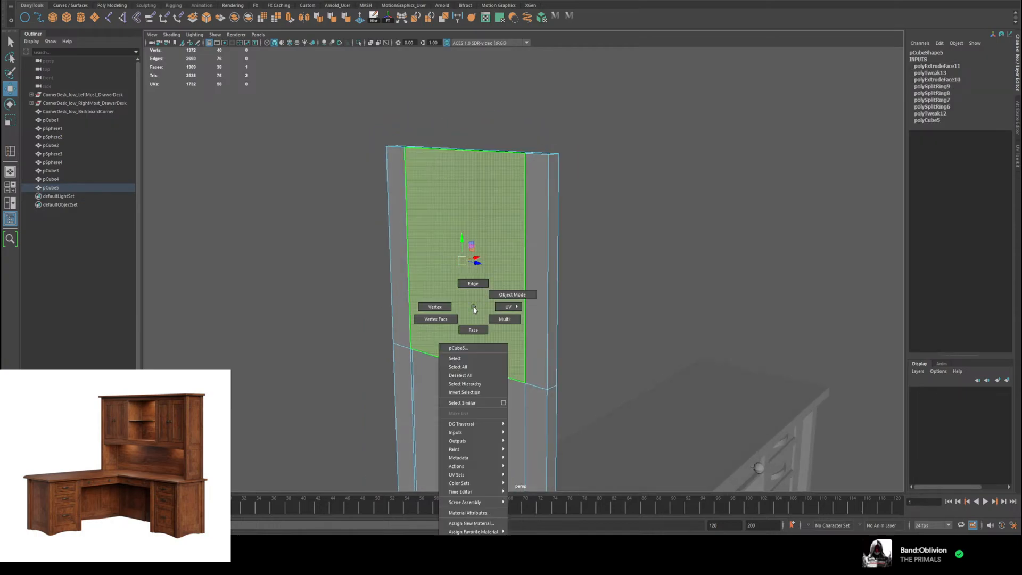
{"action": "left_click", "coordinate": [512, 294]}
{"action": "right_click", "coordinate": [531, 323], "text": "shift"}
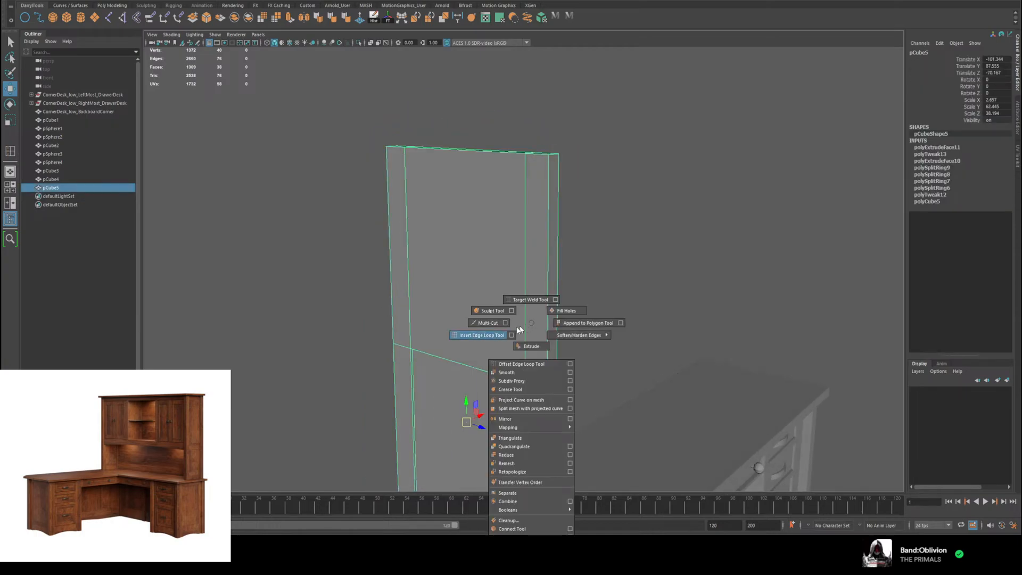
{"action": "left_click", "coordinate": [517, 331]}
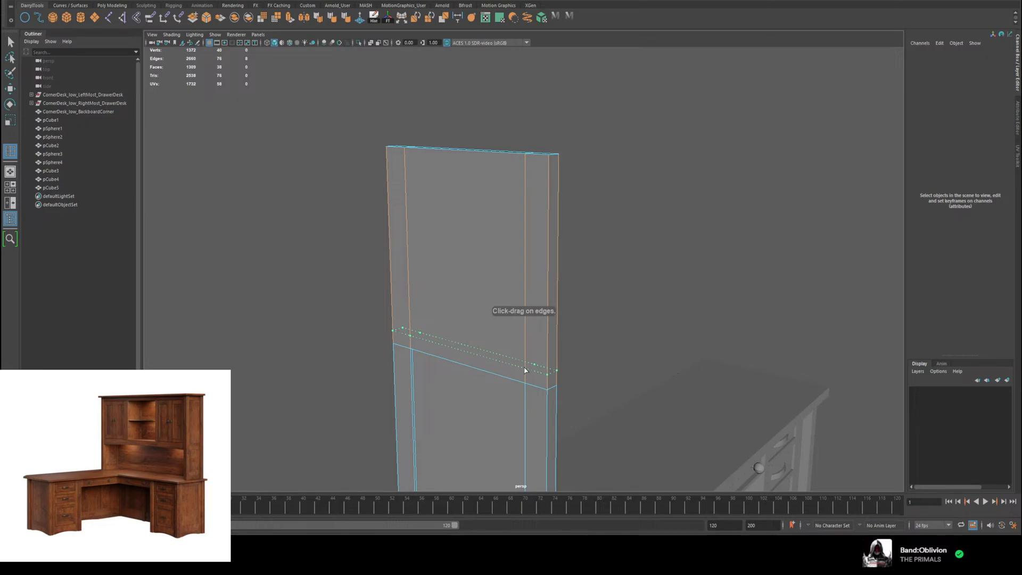
{"action": "left_click_drag", "start_coordinate": [527, 367], "coordinate": [536, 354]}
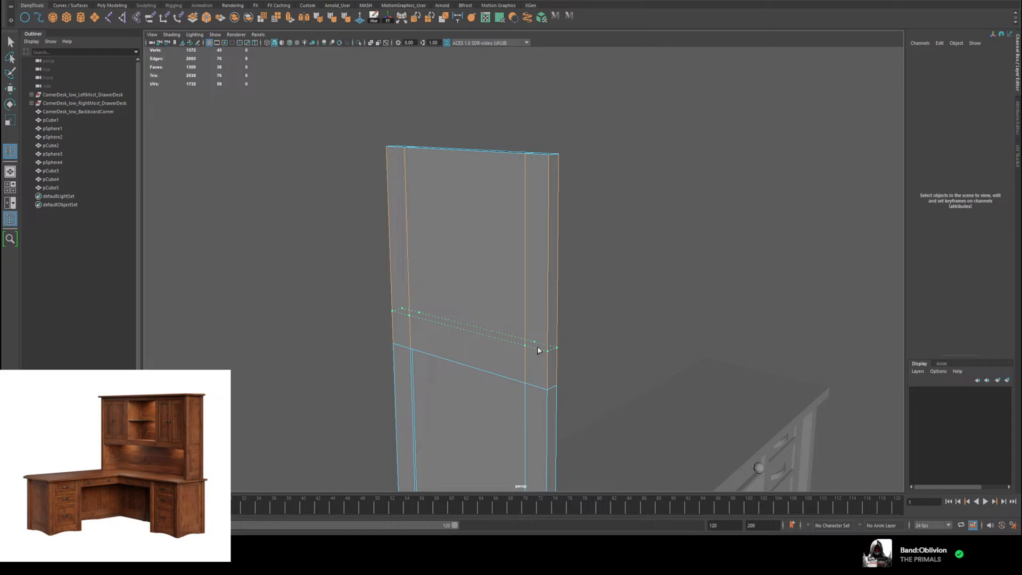
{"action": "left_click_drag", "start_coordinate": [539, 347], "coordinate": [538, 347]}
{"action": "key", "text": "w"}
Step: Select the panel's three top faces and move them upward to make the panel taller
{"action": "right_click_drag", "start_coordinate": [460, 261], "coordinate": [460, 285]}
{"action": "left_click_drag", "start_coordinate": [497, 225], "coordinate": [467, 250], "text": "alt"}
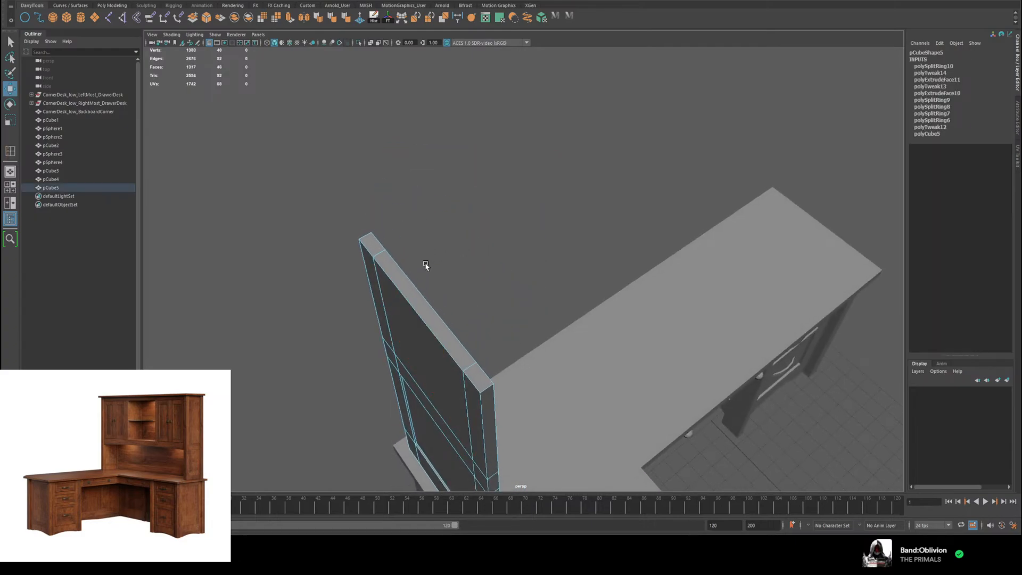
{"action": "left_click", "coordinate": [417, 291]}
{"action": "left_click", "coordinate": [367, 242], "text": "shift"}
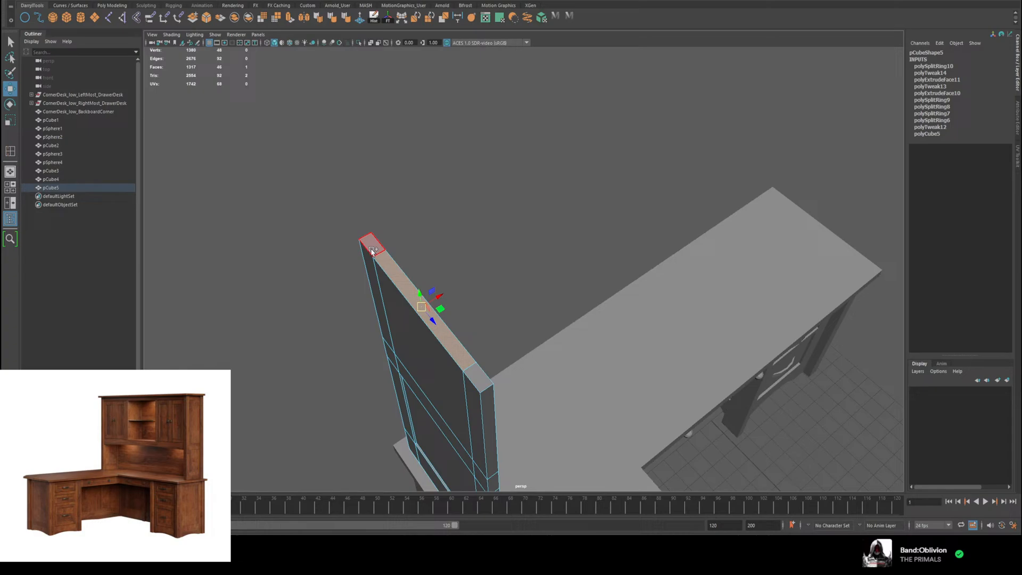
{"action": "left_click", "coordinate": [490, 390], "text": "shift"}
{"action": "left_click_drag", "start_coordinate": [569, 352], "coordinate": [563, 342], "text": "alt"}
{"action": "left_click_drag", "start_coordinate": [479, 245], "coordinate": [482, 181], "text": "alt"}
{"action": "left_click_drag", "start_coordinate": [458, 131], "coordinate": [454, 46]}
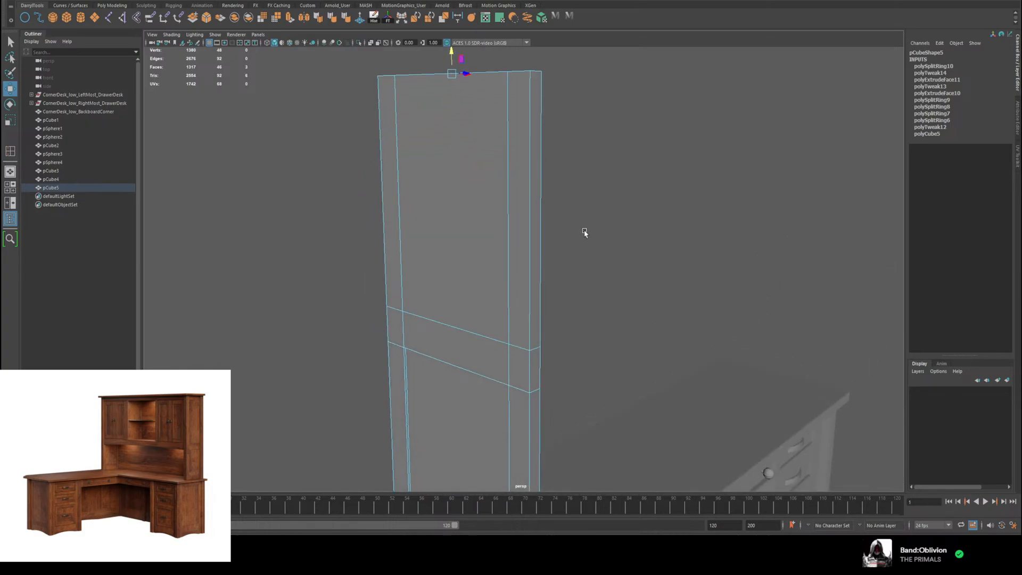
{"action": "middle_click_drag", "start_coordinate": [585, 232], "coordinate": [593, 276], "text": "alt"}
{"action": "scroll", "coordinate": [594, 276], "scroll_direction": "down", "scroll_amount": 4}
{"action": "mouse_move", "coordinate": [861, 374]}
{"action": "left_mouse_down", "text": "alt"}
{"action": "mouse_move", "coordinate": [763, 358]}
{"action": "mouse_move", "coordinate": [724, 376]}
{"action": "mouse_move", "coordinate": [797, 369]}
{"action": "mouse_move", "coordinate": [852, 383]}
{"action": "left_mouse_up", "text": "alt"}
{"action": "left_click_drag", "start_coordinate": [480, 204], "coordinate": [480, 191]}
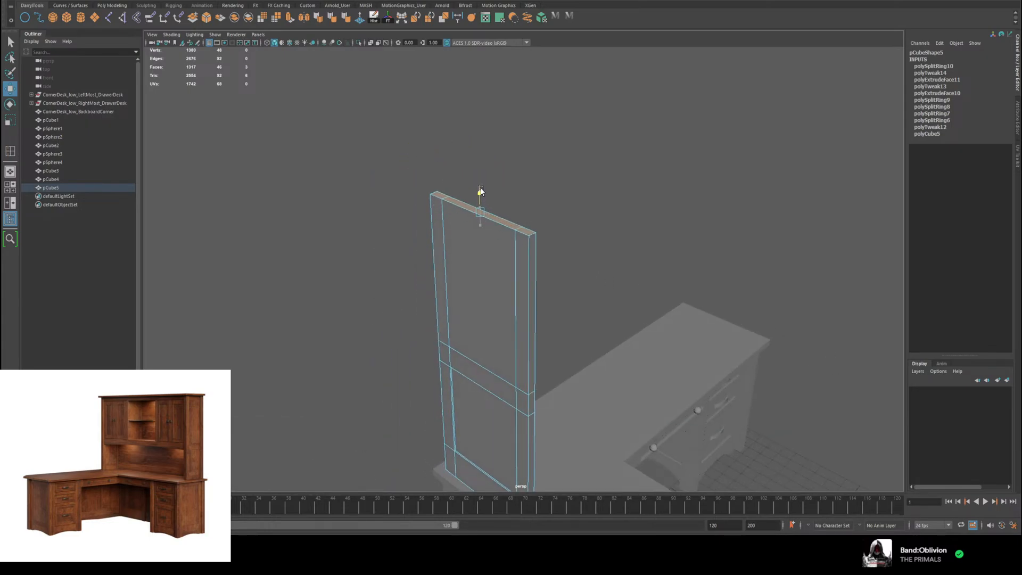
Step: Insert a horizontal edge loop just below the panel's top edge to form the top rail
{"action": "left_click_drag", "start_coordinate": [515, 262], "coordinate": [541, 257], "text": "alt"}
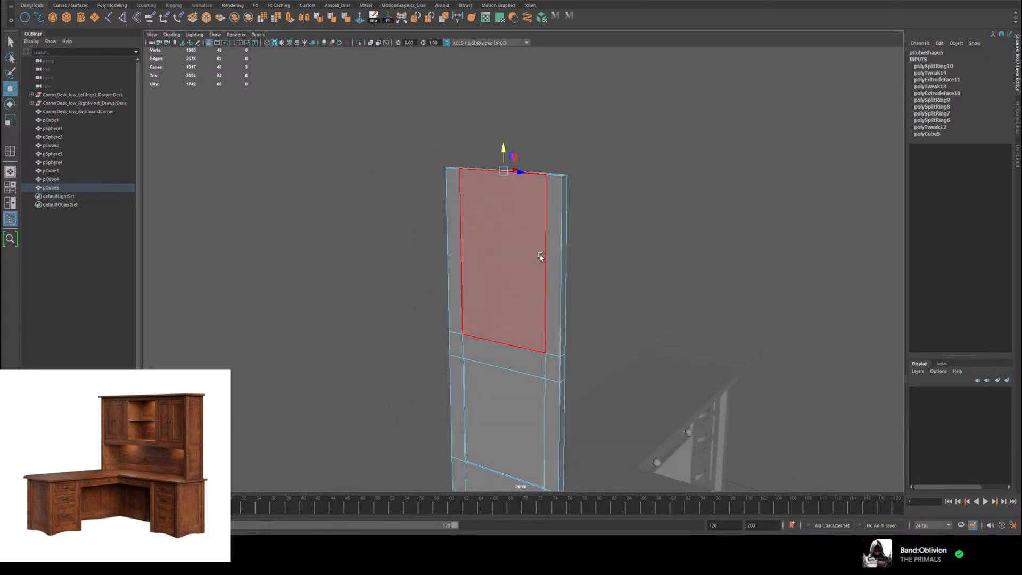
{"action": "right_click_drag", "start_coordinate": [500, 256], "coordinate": [499, 272]}
{"action": "left_click", "coordinate": [500, 270]}
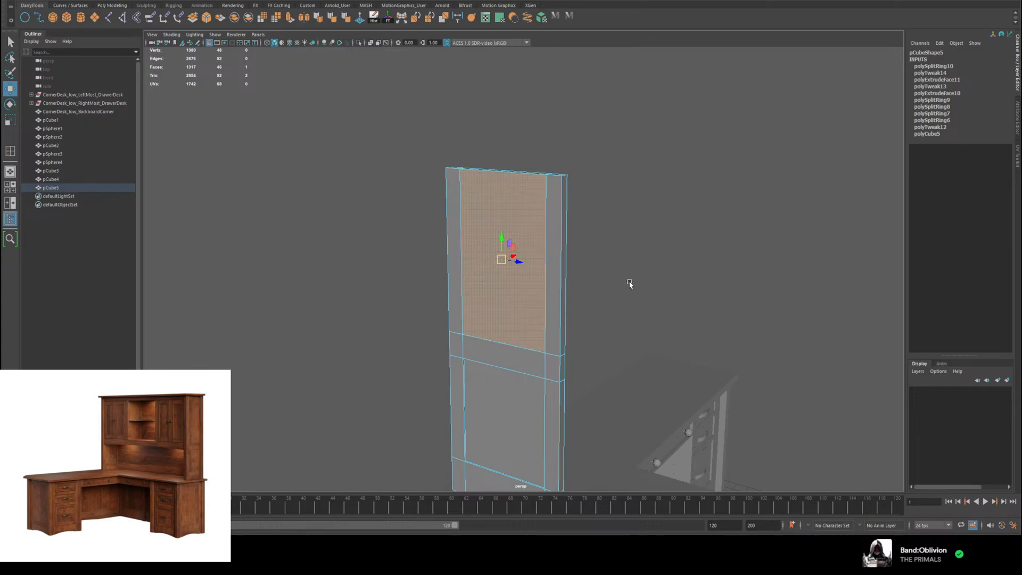
{"action": "left_click_drag", "start_coordinate": [630, 284], "coordinate": [520, 279], "text": "alt"}
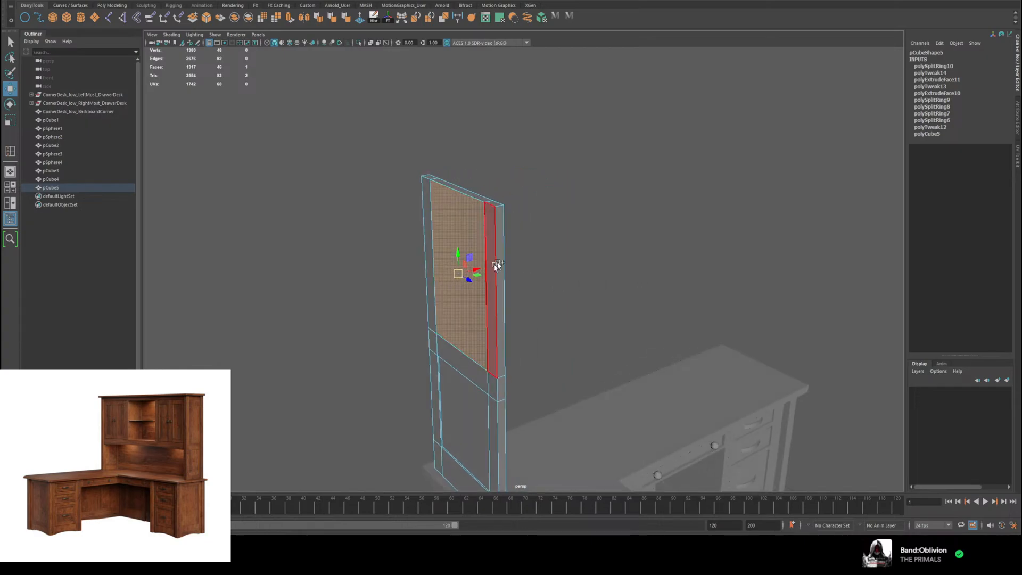
{"action": "left_click_drag", "start_coordinate": [496, 266], "coordinate": [537, 251], "text": "alt"}
{"action": "right_click_drag", "start_coordinate": [551, 194], "coordinate": [551, 197], "text": "shift"}
{"action": "right_click_drag", "start_coordinate": [547, 214], "coordinate": [539, 184]}
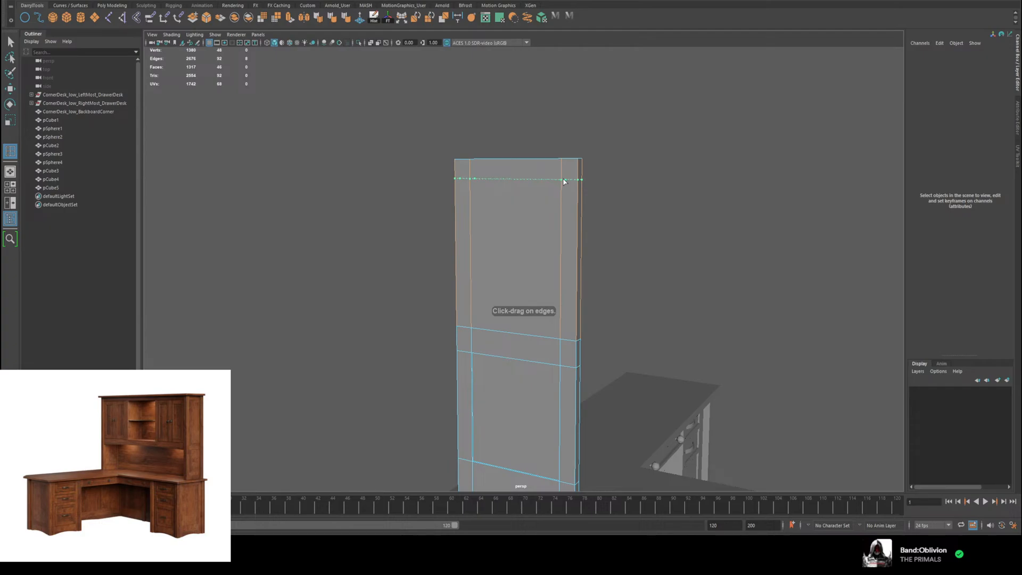
{"action": "left_click", "coordinate": [564, 182]}
{"action": "key", "text": "w"}
Step: Extrude the upper central face on the panel's outer side slightly inward to form a second recess
{"action": "mouse_move", "coordinate": [515, 212]}
{"action": "right_mouse_down"}
{"action": "mouse_move", "coordinate": [554, 198]}
{"action": "mouse_move", "coordinate": [519, 224]}
{"action": "mouse_move", "coordinate": [580, 212]}
{"action": "mouse_move", "coordinate": [557, 203]}
{"action": "mouse_move", "coordinate": [522, 224]}
{"action": "right_mouse_up"}
{"action": "left_click", "coordinate": [533, 259]}
{"action": "left_click_drag", "start_coordinate": [629, 299], "coordinate": [589, 300], "text": "alt"}
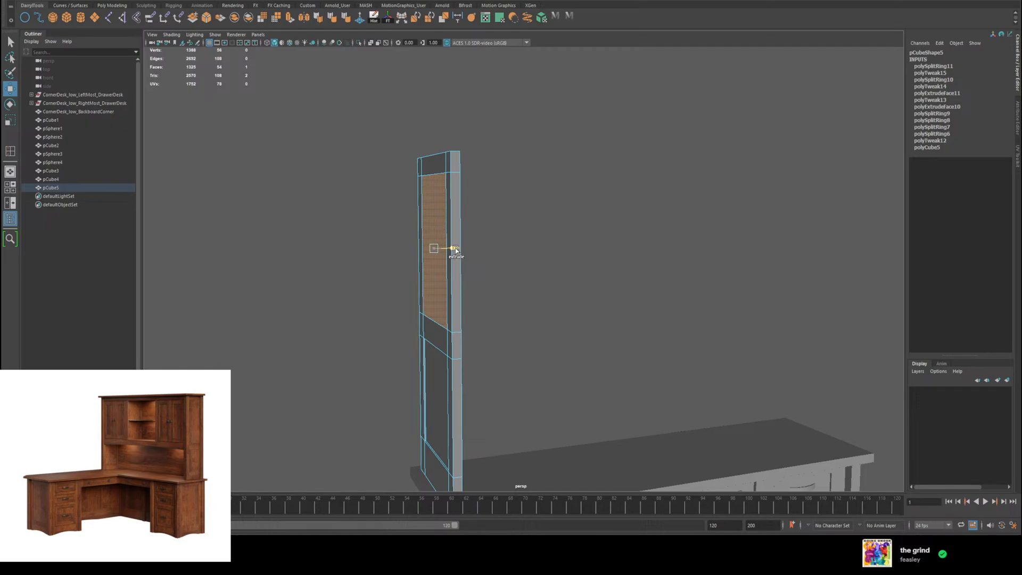
{"action": "key", "text": "ctrl+e"}
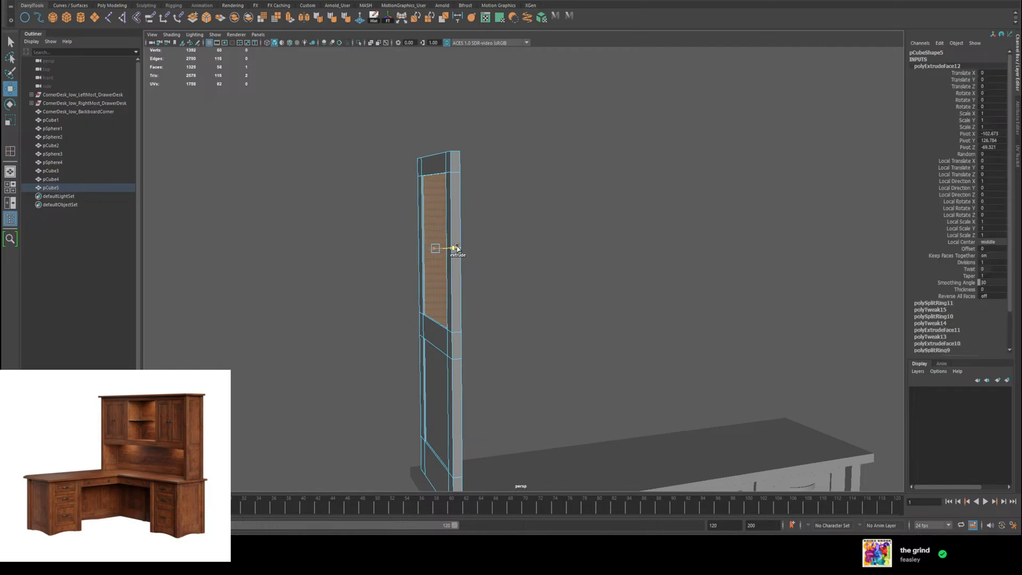
{"action": "left_click_drag", "start_coordinate": [548, 261], "coordinate": [523, 265], "text": "alt"}
{"action": "left_click", "coordinate": [434, 270]}
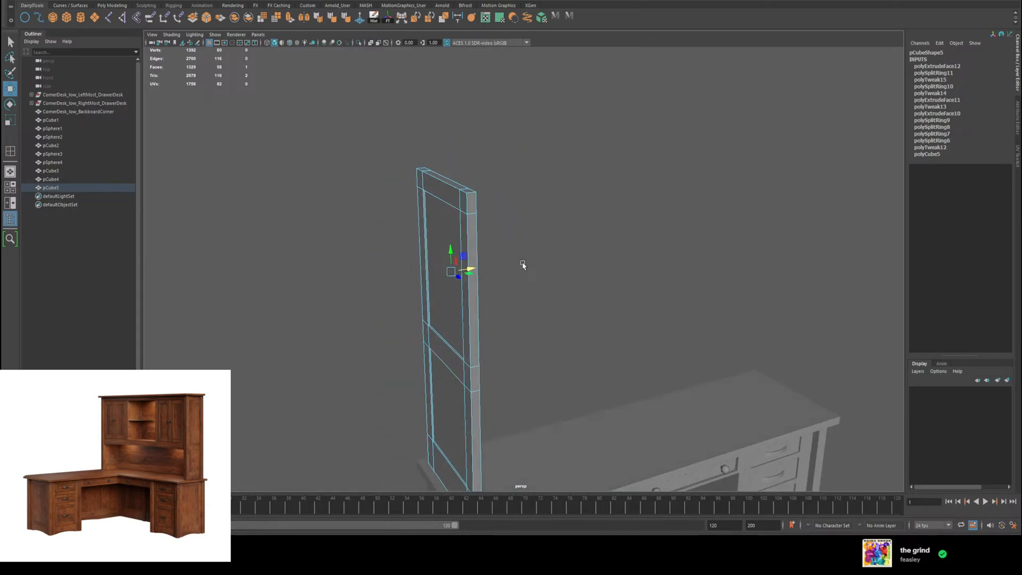
Step: Select the tabletop piece pCube4 and examine how the tabletops, drawer units and upright panel fit together
{"action": "left_click_drag", "start_coordinate": [616, 341], "coordinate": [897, 331], "text": "alt"}
{"action": "left_click_drag", "start_coordinate": [617, 420], "coordinate": [668, 287], "text": "alt"}
{"action": "right_click_drag", "start_coordinate": [666, 286], "coordinate": [681, 278]}
{"action": "left_click", "coordinate": [681, 278]}
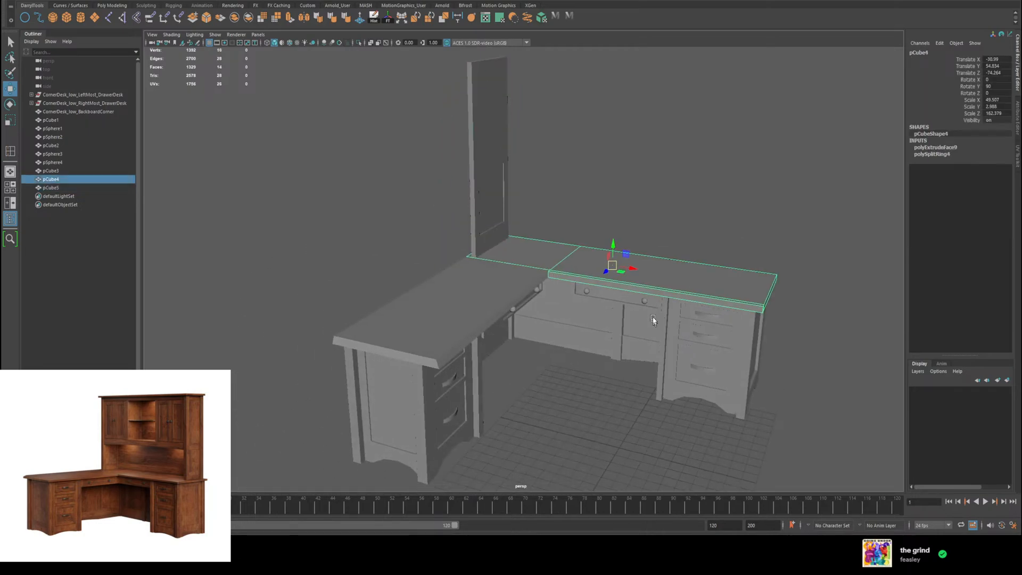
{"action": "left_click_drag", "start_coordinate": [682, 278], "coordinate": [628, 268], "text": "alt"}
{"action": "scroll", "coordinate": [532, 261], "scroll_direction": "up", "scroll_amount": 3}
{"action": "left_click_drag", "start_coordinate": [506, 256], "coordinate": [513, 229], "text": "alt"}
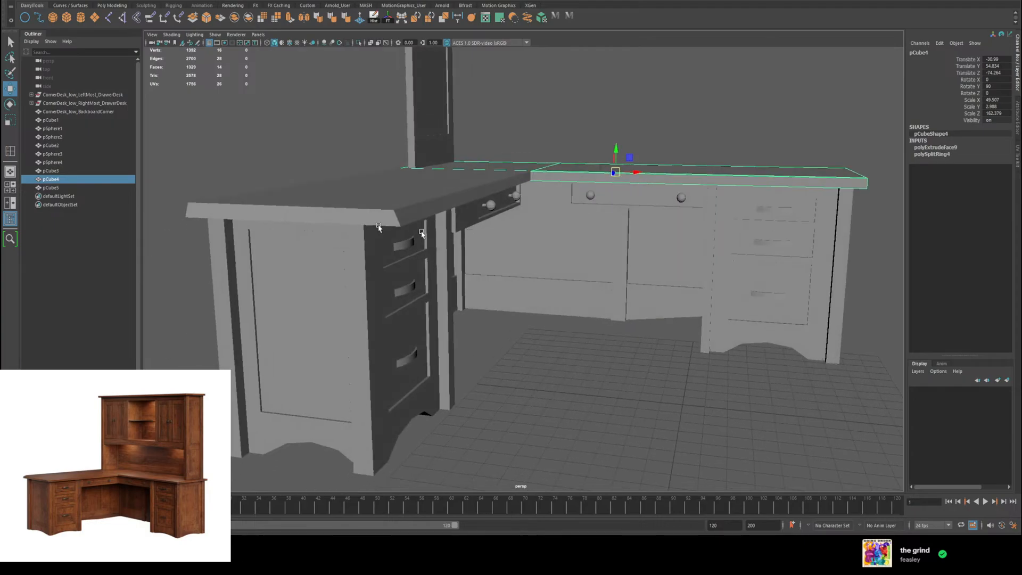
Step: Move the lower front edge of tabletop piece pCube4 slightly outward so its front face slants like the other tabletop's
{"action": "left_click", "coordinate": [373, 217]}
{"action": "left_click_drag", "start_coordinate": [370, 214], "coordinate": [559, 335], "text": "alt"}
{"action": "left_click", "coordinate": [530, 302]}
{"action": "right_click", "coordinate": [558, 330]}
{"action": "left_click", "coordinate": [560, 309]}
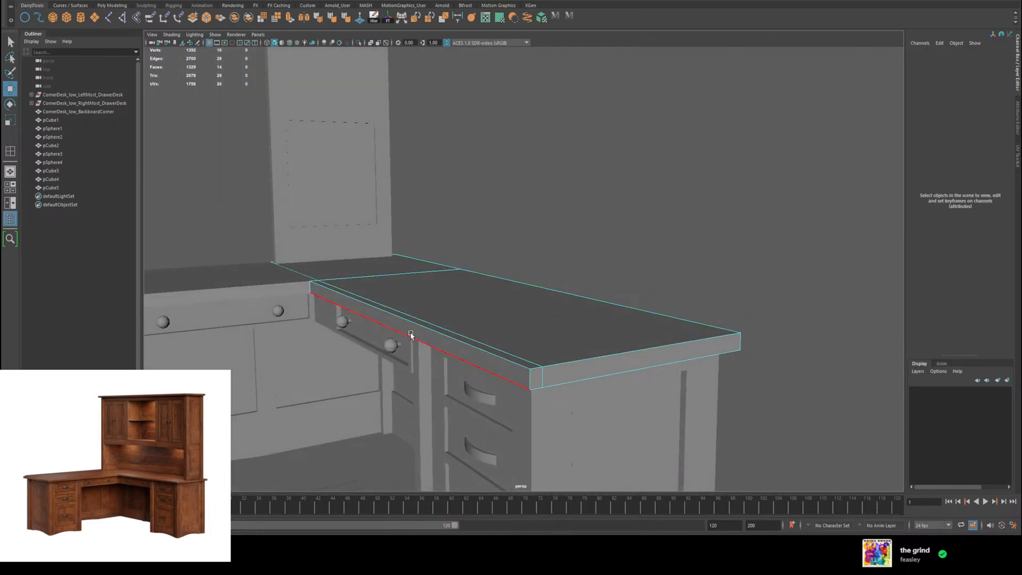
{"action": "left_click", "coordinate": [366, 331]}
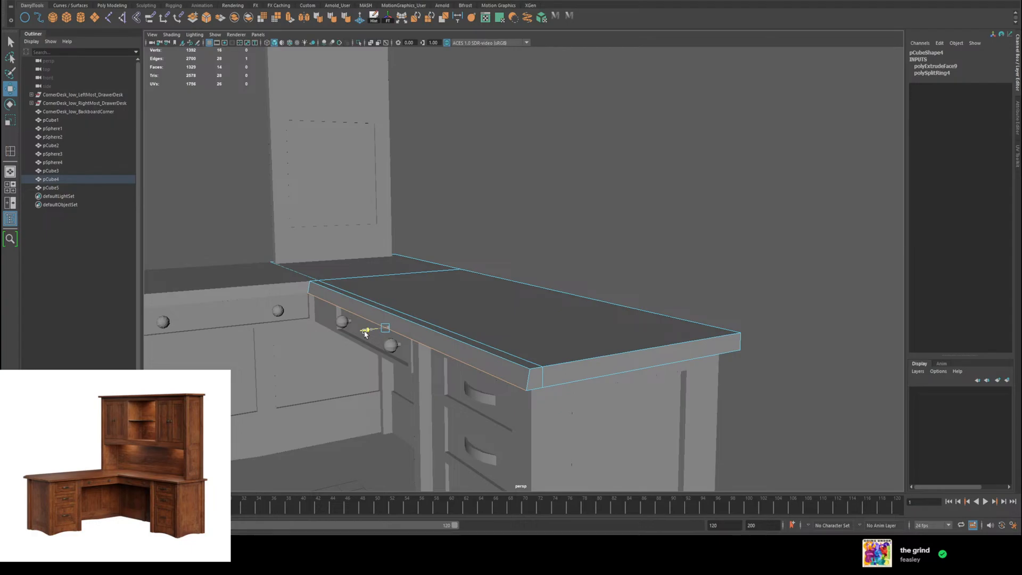
{"action": "left_click_drag", "start_coordinate": [366, 331], "coordinate": [639, 318], "text": "alt"}
{"action": "left_click", "coordinate": [639, 318]}
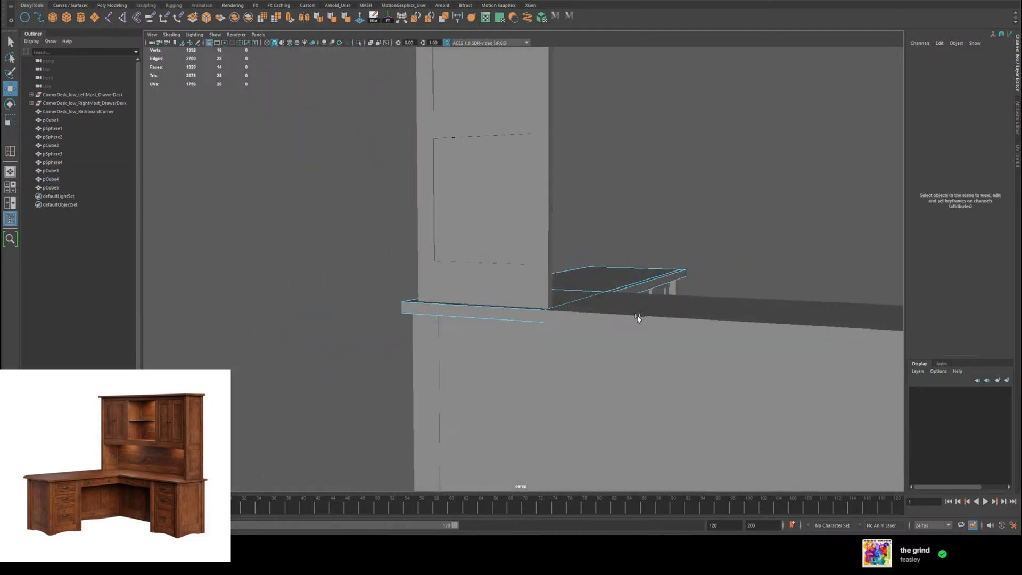
{"action": "left_click", "coordinate": [634, 321]}
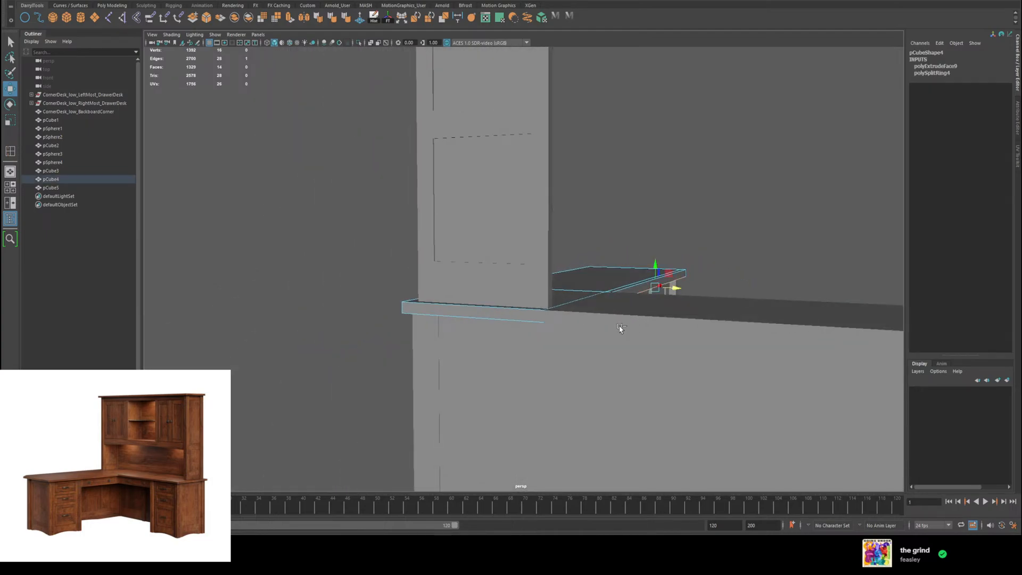
{"action": "left_click_drag", "start_coordinate": [620, 328], "coordinate": [634, 330], "text": "alt"}
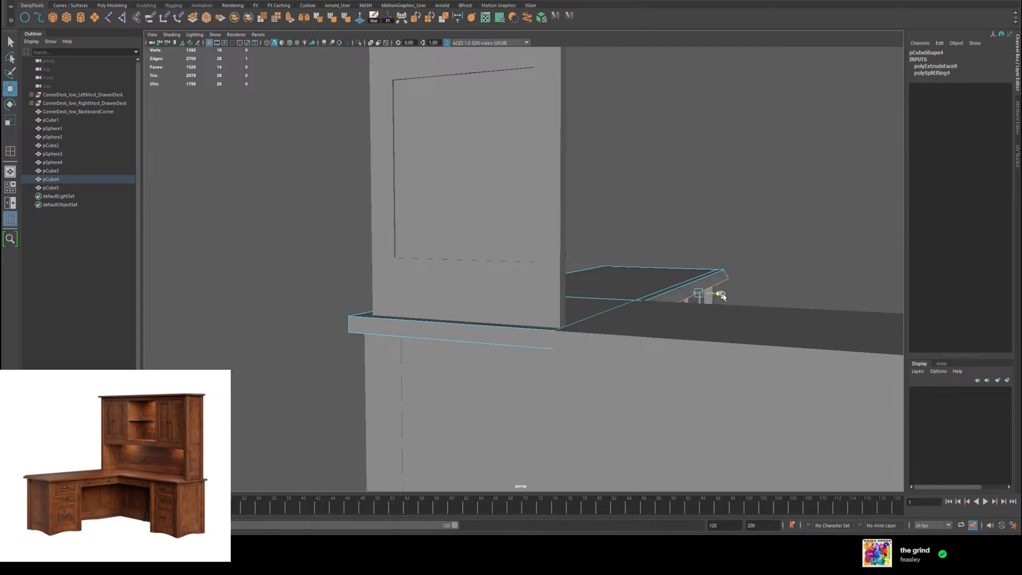
{"action": "left_click_drag", "start_coordinate": [785, 313], "coordinate": [445, 366], "text": "alt"}
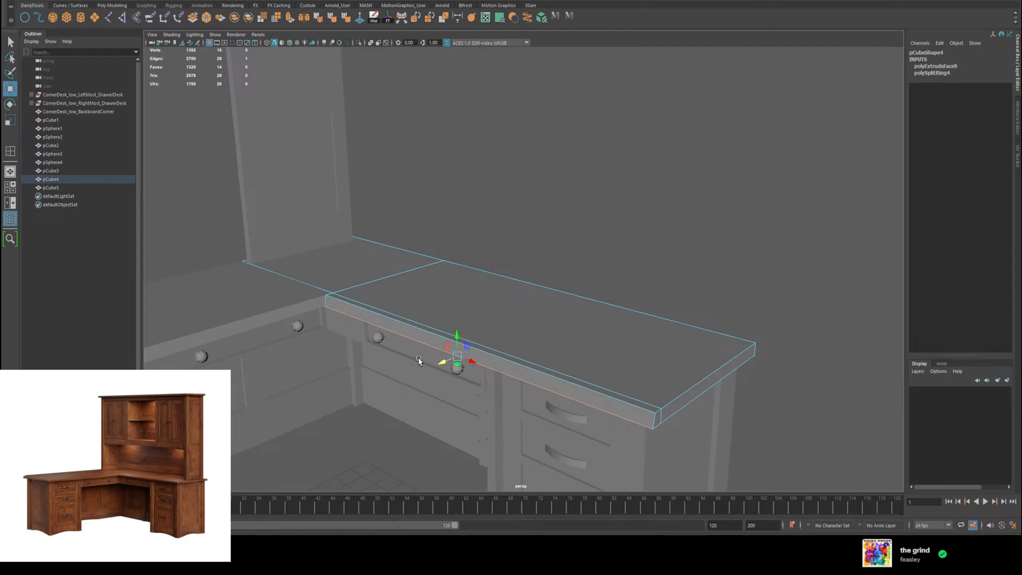
{"action": "left_click_drag", "start_coordinate": [419, 361], "coordinate": [536, 290], "text": "alt"}
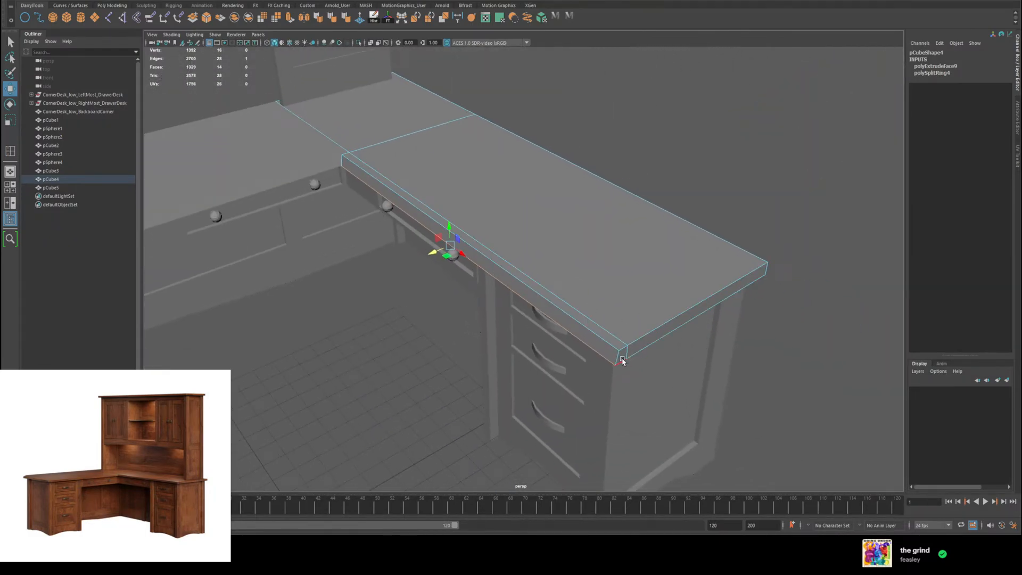
Step: Move the two lower edges at the free end of tabletop piece pCube4 slightly outward to slant its end face
{"action": "left_click", "coordinate": [643, 350]}
{"action": "left_click", "coordinate": [644, 350], "text": "shift"}
{"action": "left_click_drag", "start_coordinate": [699, 333], "coordinate": [703, 335]}
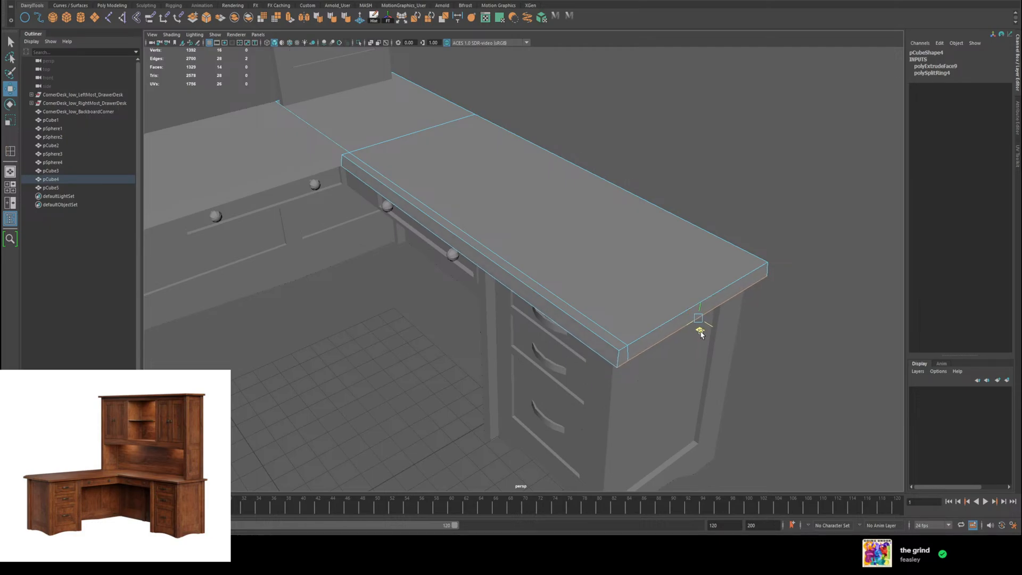
{"action": "mouse_move", "coordinate": [715, 339]}
{"action": "left_mouse_down", "text": "alt"}
{"action": "mouse_move", "coordinate": [612, 340]}
{"action": "mouse_move", "coordinate": [676, 319]}
{"action": "mouse_move", "coordinate": [719, 321]}
{"action": "left_mouse_up", "text": "alt"}
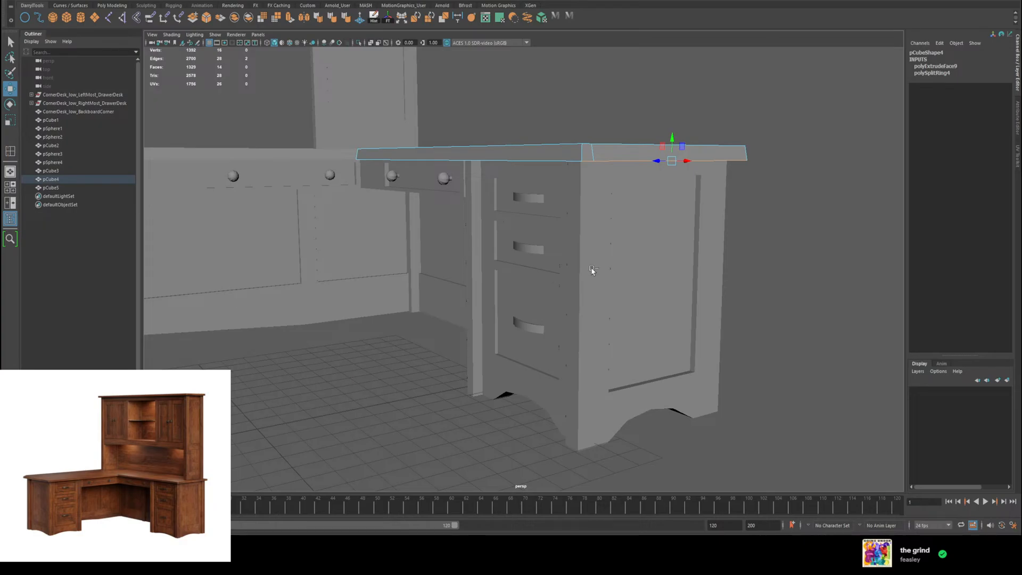
{"action": "left_click_drag", "start_coordinate": [488, 261], "coordinate": [562, 334], "text": "alt"}
Step: Duplicate the upright side panel pCube5 and move the copy to the tabletop's opposite end, at about X 44
{"action": "right_click_drag", "start_coordinate": [371, 196], "coordinate": [387, 187]}
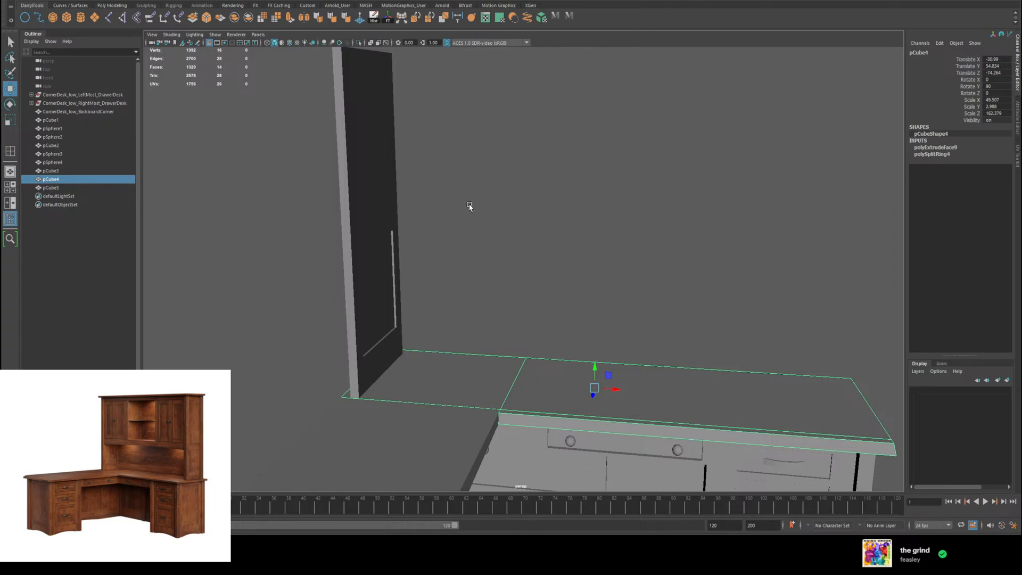
{"action": "left_click_drag", "start_coordinate": [607, 301], "coordinate": [596, 278], "text": "alt"}
{"action": "left_click_drag", "start_coordinate": [363, 176], "coordinate": [410, 171], "text": "alt"}
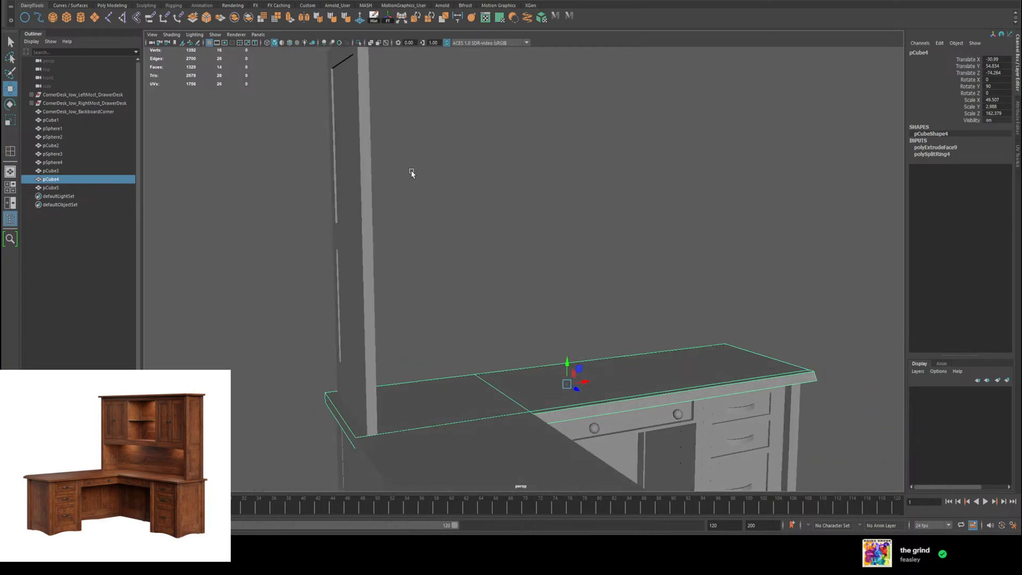
{"action": "left_click", "coordinate": [364, 176]}
{"action": "left_click_drag", "start_coordinate": [580, 232], "coordinate": [499, 236], "text": "alt"}
{"action": "mouse_move", "coordinate": [389, 232]}
{"action": "left_mouse_down", "text": "alt"}
{"action": "mouse_move", "coordinate": [511, 277]}
{"action": "mouse_move", "coordinate": [516, 296]}
{"action": "mouse_move", "coordinate": [390, 245]}
{"action": "left_mouse_up", "text": "alt"}
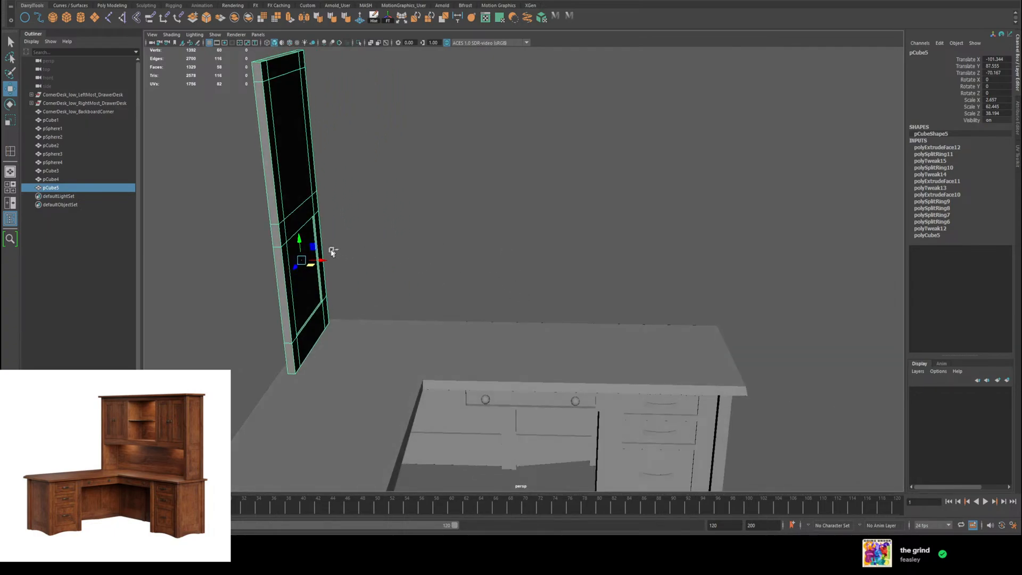
{"action": "key", "text": "ctrl+d"}
{"action": "left_click_drag", "start_coordinate": [321, 260], "coordinate": [633, 305]}
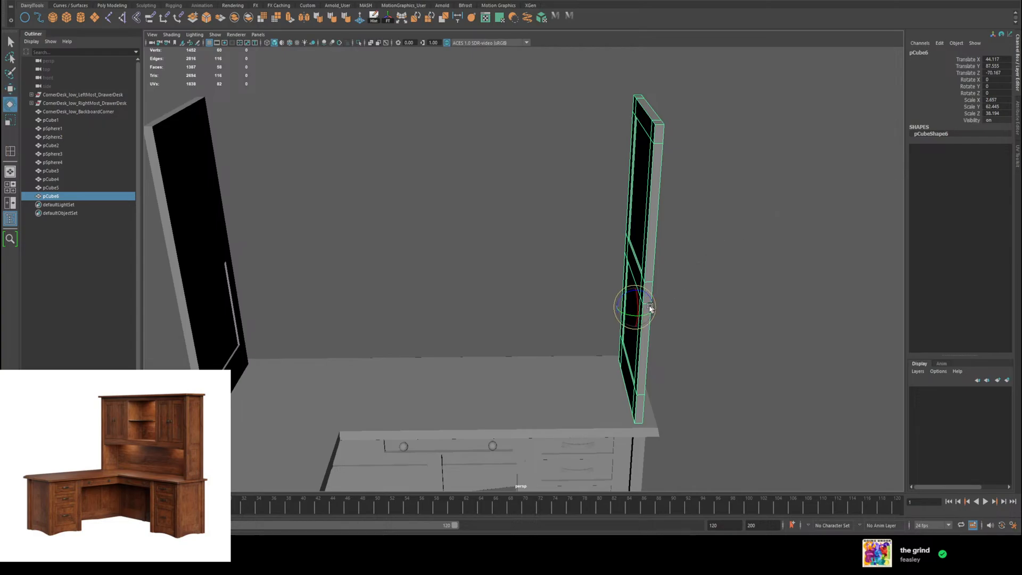
Step: Delete the history and freeze the transformations of both upright side panels
{"action": "left_click", "coordinate": [199, 248]}
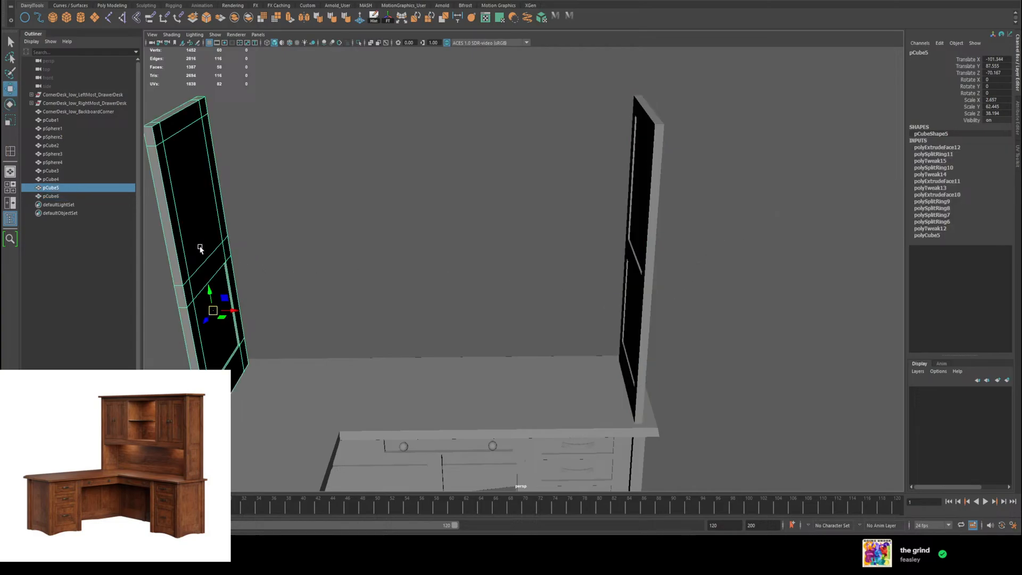
{"action": "left_click", "coordinate": [381, 19]}
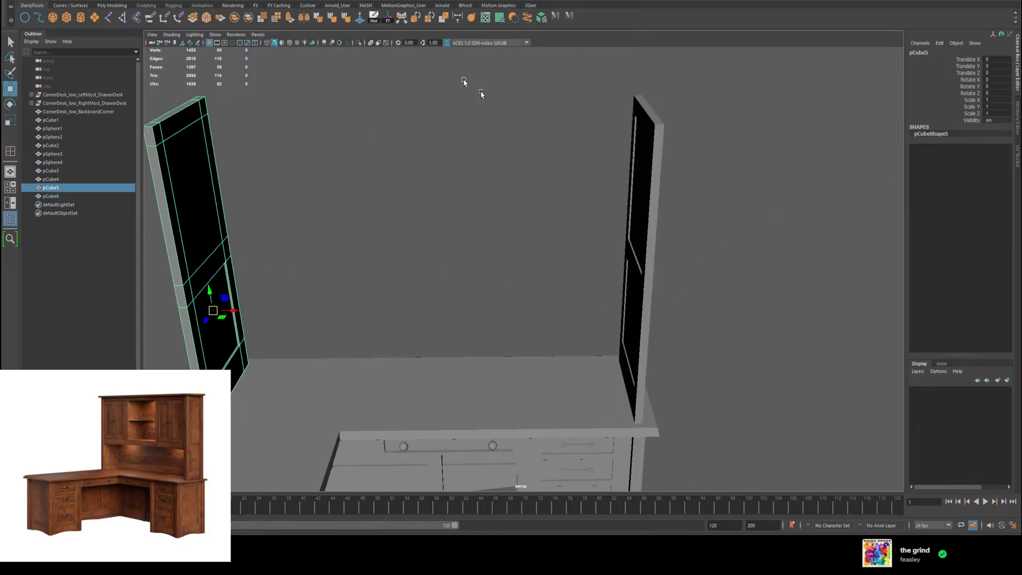
{"action": "left_click", "coordinate": [642, 230]}
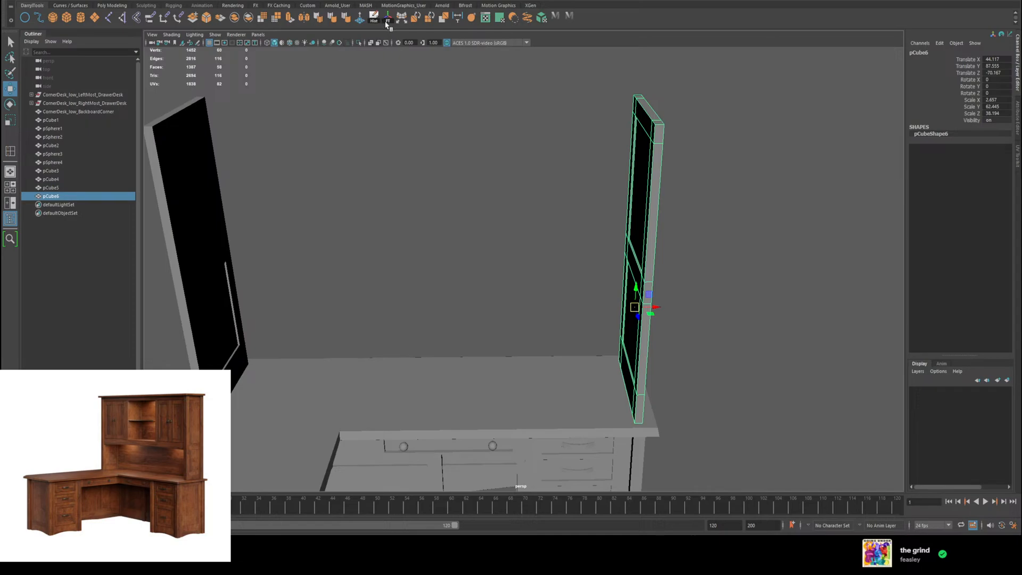
{"action": "mouse_move", "coordinate": [761, 218]}
{"action": "left_mouse_down", "text": "alt"}
{"action": "mouse_move", "coordinate": [737, 217]}
{"action": "mouse_move", "coordinate": [757, 218]}
{"action": "left_mouse_up", "text": "alt"}
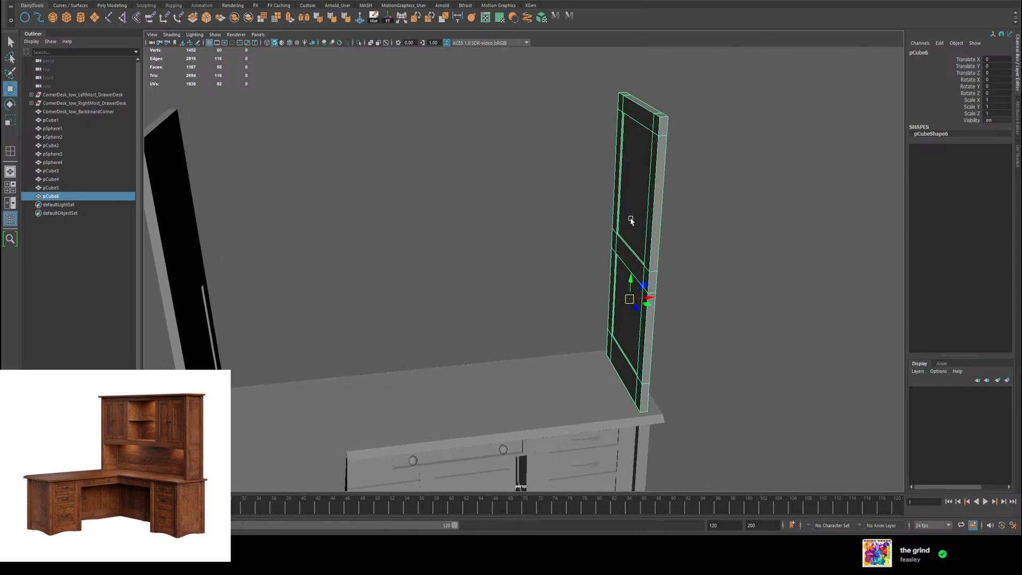
Step: Rotate the copied side panel 180 degrees about its vertical axis so it mirrors the original panel
{"action": "left_click_drag", "start_coordinate": [718, 270], "coordinate": [708, 277], "text": "alt"}
{"action": "key", "text": "e"}
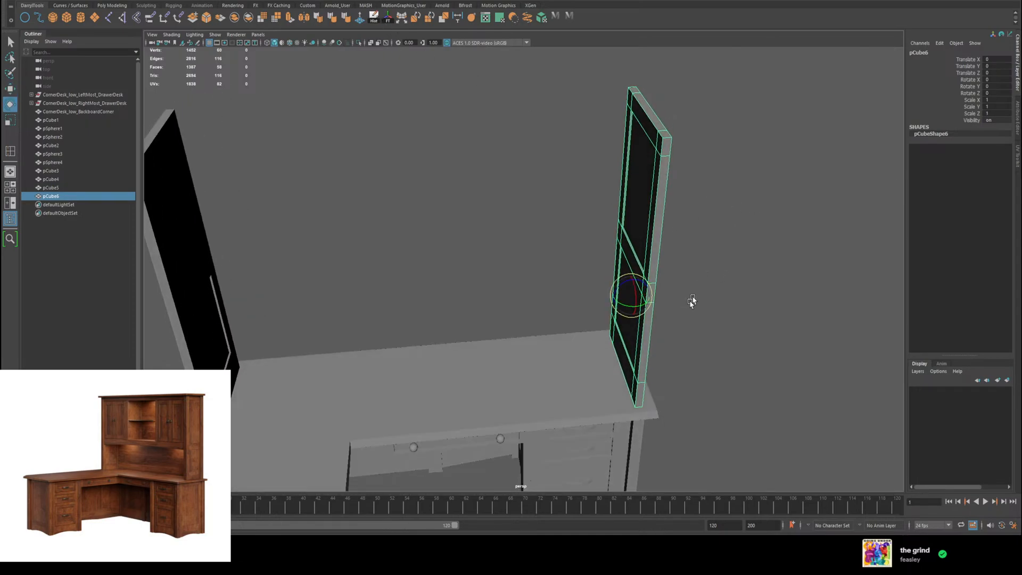
{"action": "left_click_drag", "start_coordinate": [627, 305], "coordinate": [655, 307]}
{"action": "key", "text": "ctrl+z"}
{"action": "type", "text": "180"}
{"action": "key", "text": "Return"}
{"action": "left_click_drag", "start_coordinate": [740, 175], "coordinate": [600, 299], "text": "alt"}
{"action": "key", "text": "w"}
Step: Examine the desk with both upright panels from several sides, including the underside of the left drawer body
{"action": "left_click", "coordinate": [725, 248]}
{"action": "left_click", "coordinate": [600, 302]}
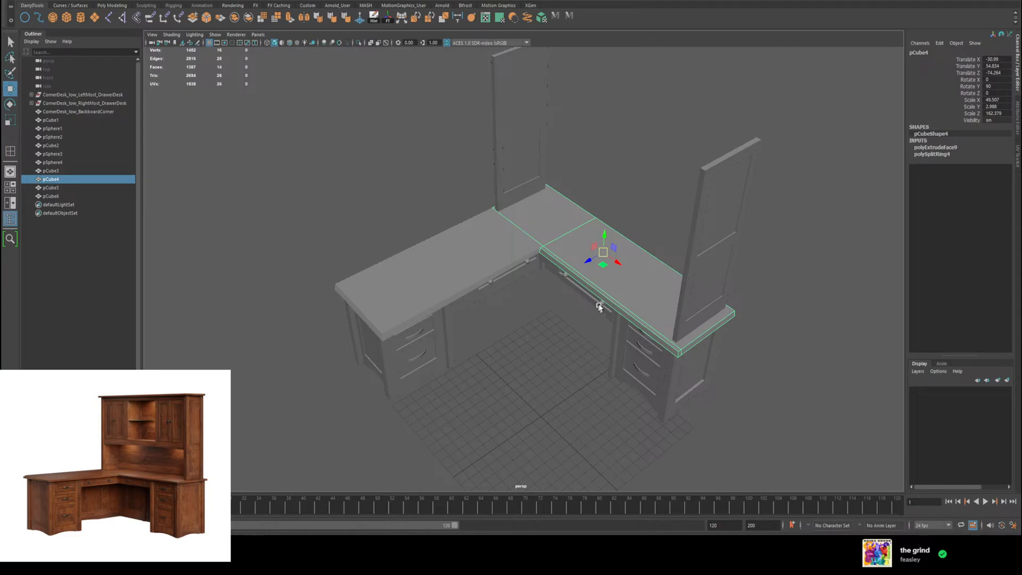
{"action": "left_click", "coordinate": [600, 305]}
{"action": "key", "text": "f"}
{"action": "left_click_drag", "start_coordinate": [609, 297], "coordinate": [494, 266], "text": "alt"}
{"action": "scroll", "coordinate": [494, 265], "scroll_direction": "down", "scroll_amount": 10}
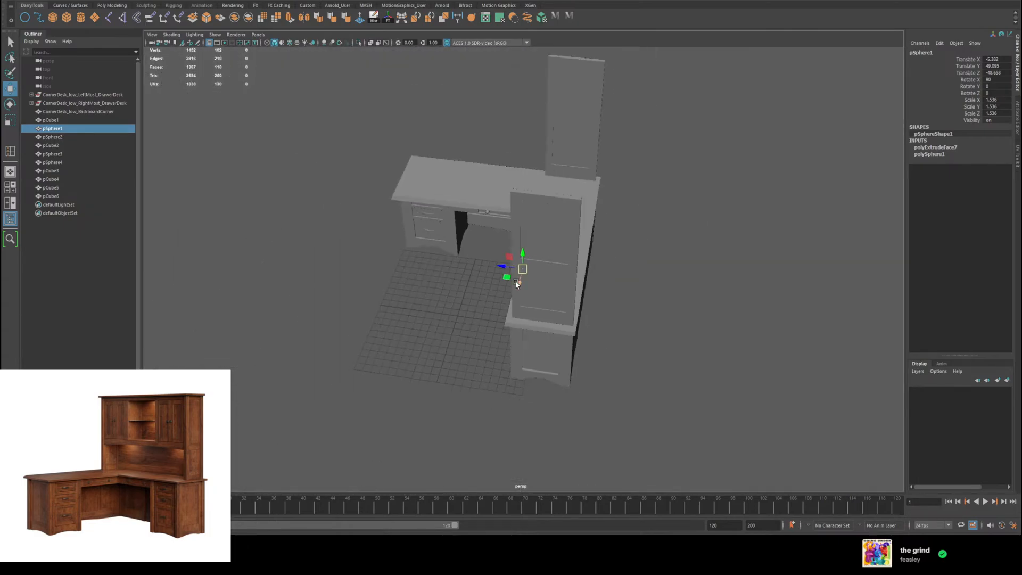
{"action": "left_click", "coordinate": [604, 213]}
{"action": "left_click_drag", "start_coordinate": [603, 213], "coordinate": [605, 257], "text": "alt"}
{"action": "left_click", "coordinate": [540, 289]}
{"action": "scroll", "coordinate": [541, 286], "scroll_direction": "up", "scroll_amount": 6}
{"action": "left_click", "coordinate": [370, 219]}
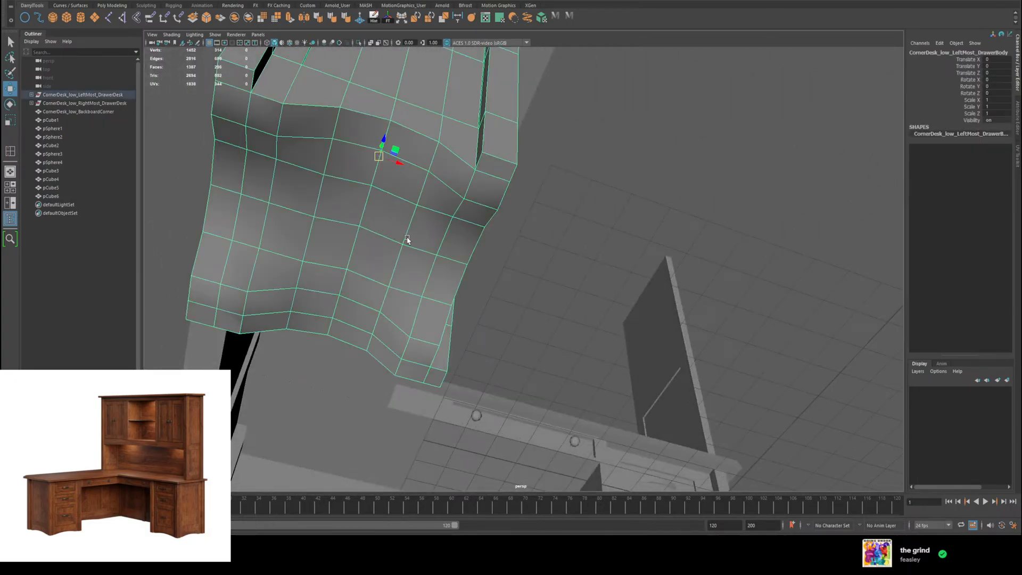
{"action": "left_click_drag", "start_coordinate": [441, 255], "coordinate": [558, 229], "text": "alt"}
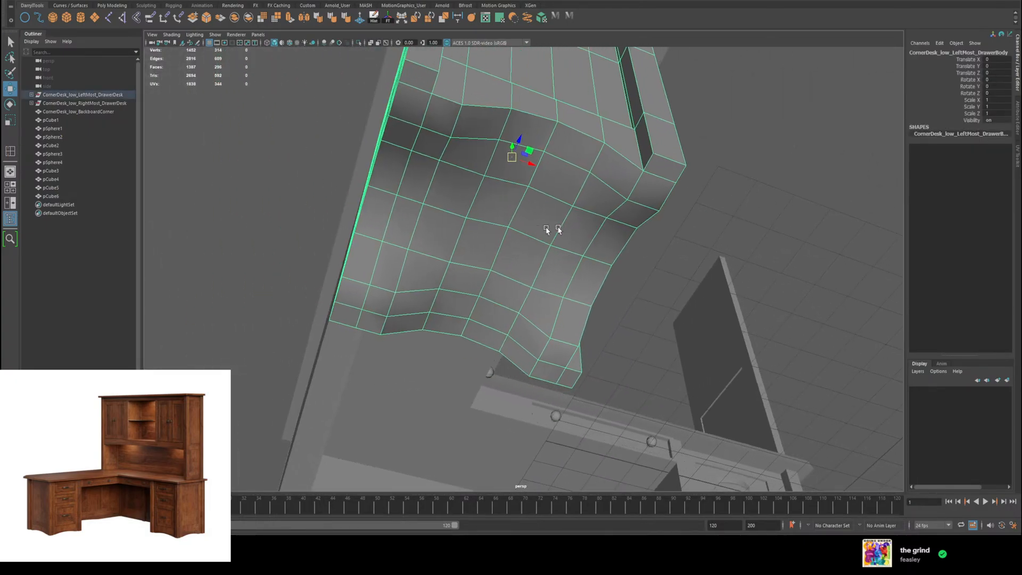
{"action": "left_click_drag", "start_coordinate": [636, 225], "coordinate": [517, 250], "text": "alt"}
Step: Try to extrude the middle-rail face of panel pCube5 across to the opposite upright panel as a crossbar
{"action": "left_click", "coordinate": [273, 215]}
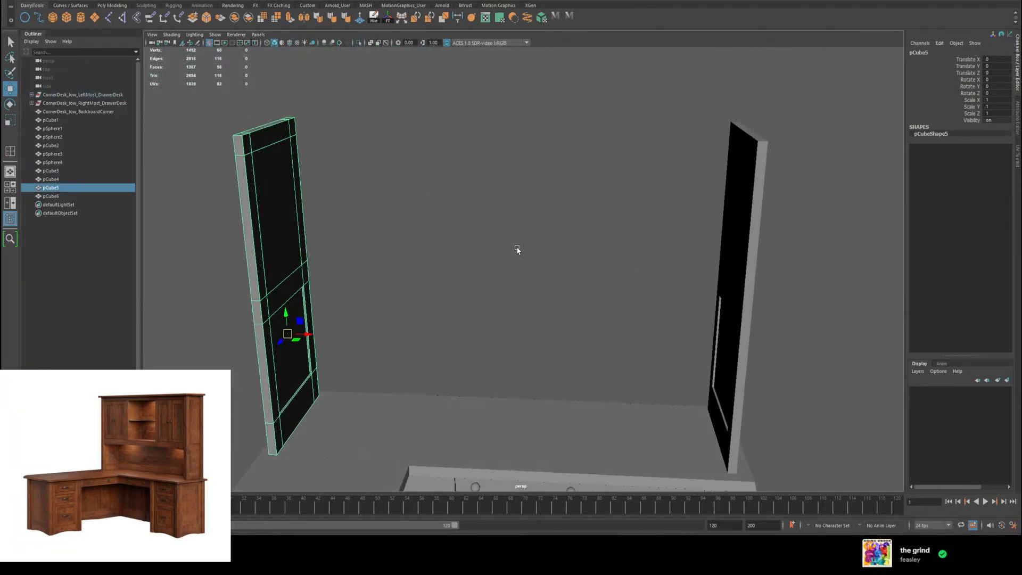
{"action": "right_click", "coordinate": [286, 290]}
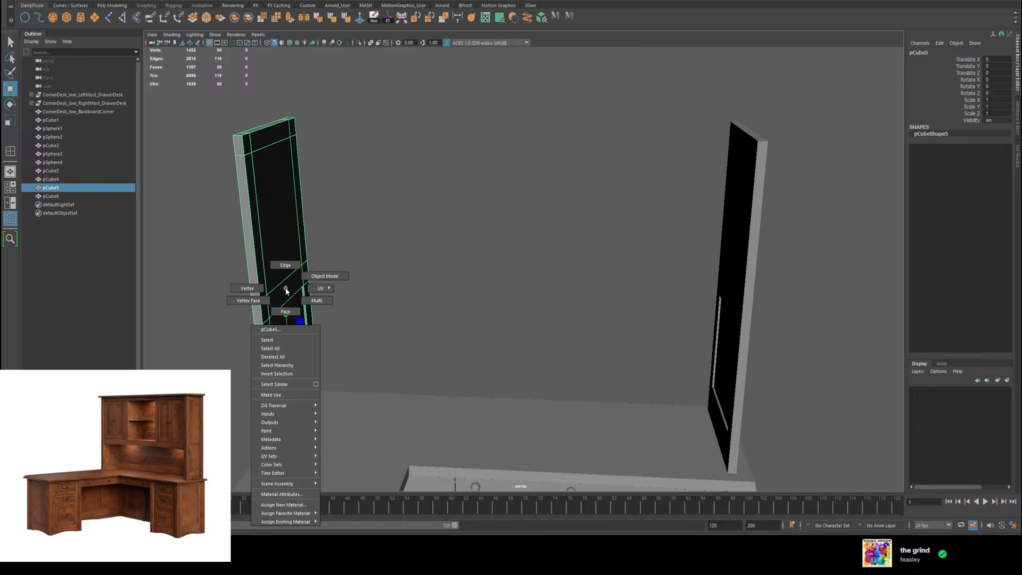
{"action": "right_click_drag", "start_coordinate": [286, 290], "coordinate": [285, 312]}
{"action": "left_click", "coordinate": [433, 326]}
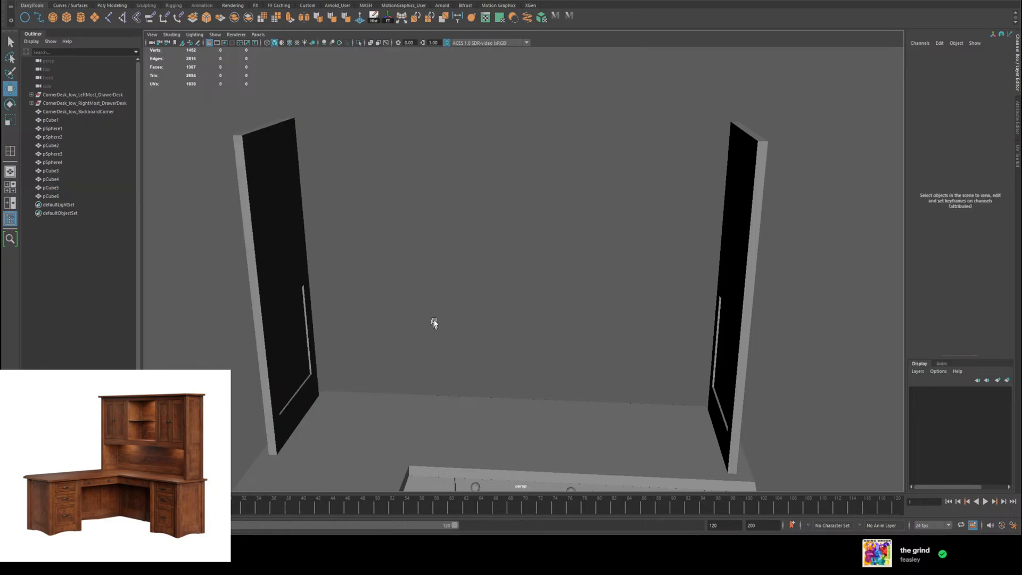
{"action": "left_click_drag", "start_coordinate": [438, 303], "coordinate": [430, 239], "text": "alt"}
{"action": "left_click", "coordinate": [349, 216]}
{"action": "right_click_drag", "start_coordinate": [376, 242], "coordinate": [350, 246]}
{"action": "left_click", "coordinate": [349, 246]}
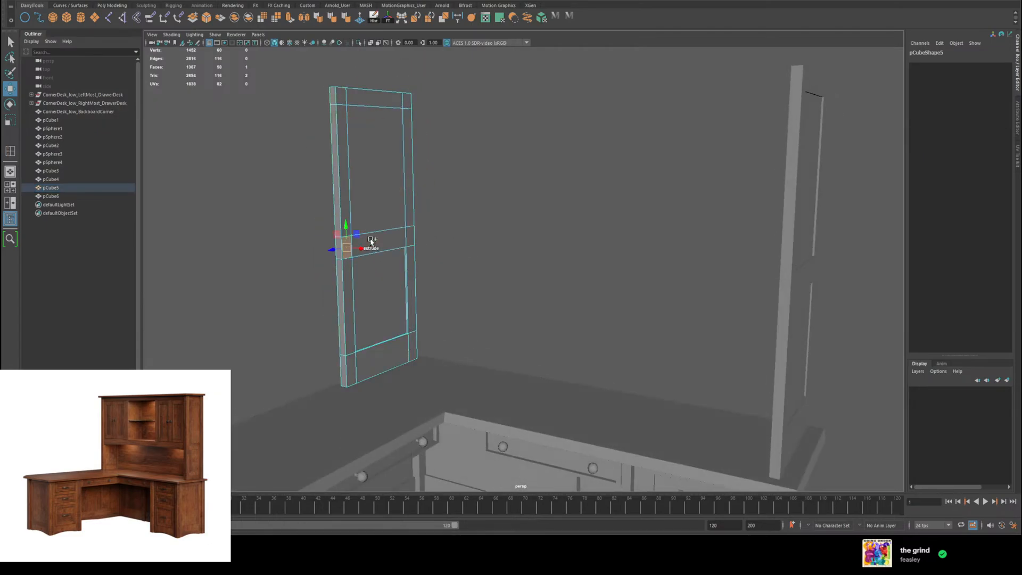
{"action": "left_click", "coordinate": [374, 243], "text": "shift"}
{"action": "left_click", "coordinate": [411, 236], "text": "shift"}
{"action": "left_click_drag", "start_coordinate": [496, 244], "coordinate": [816, 275], "text": "alt"}
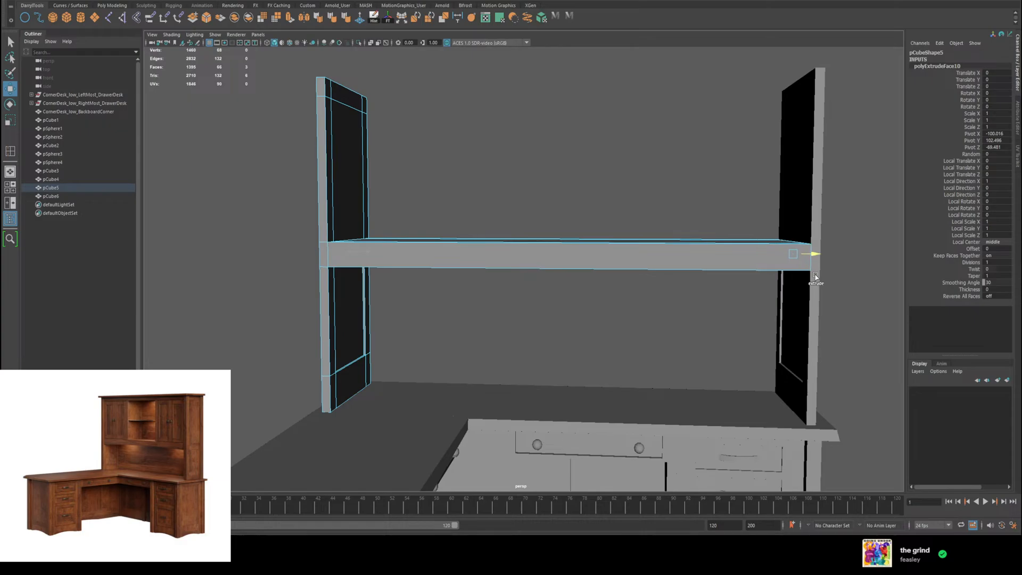
{"action": "mouse_move", "coordinate": [427, 257]}
{"action": "left_mouse_down", "text": "alt"}
{"action": "mouse_move", "coordinate": [383, 265]}
{"action": "mouse_move", "coordinate": [418, 256]}
{"action": "mouse_move", "coordinate": [405, 259]}
{"action": "mouse_move", "coordinate": [409, 241]}
{"action": "mouse_move", "coordinate": [393, 264]}
{"action": "mouse_move", "coordinate": [404, 276]}
{"action": "mouse_move", "coordinate": [454, 276]}
{"action": "mouse_move", "coordinate": [406, 265]}
{"action": "mouse_move", "coordinate": [422, 258]}
{"action": "left_mouse_up", "text": "alt"}
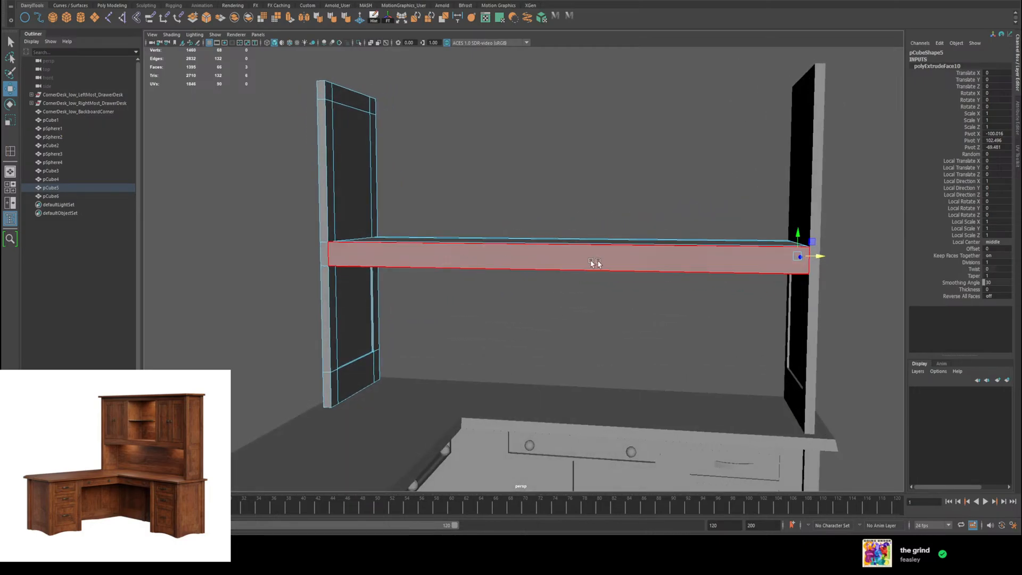
{"action": "key", "text": "ctrl+z"}
{"action": "left_click", "coordinate": [500, 260]}
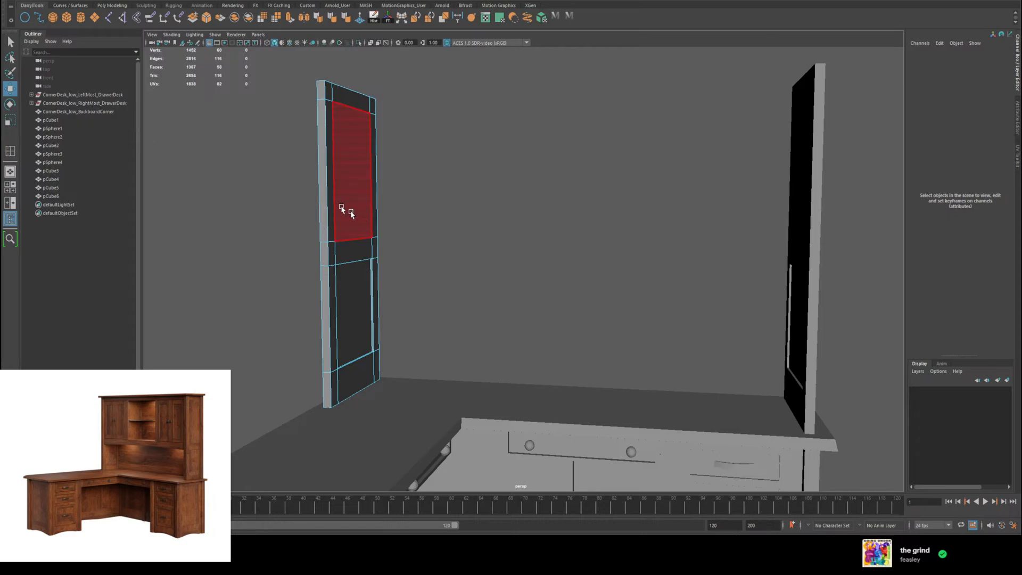
Step: Create a polygon cube and raise it above the tabletop between the two upright panels, to about Y 87
{"action": "left_click", "coordinate": [67, 17]}
{"action": "left_click_drag", "start_coordinate": [580, 260], "coordinate": [499, 278], "text": "alt"}
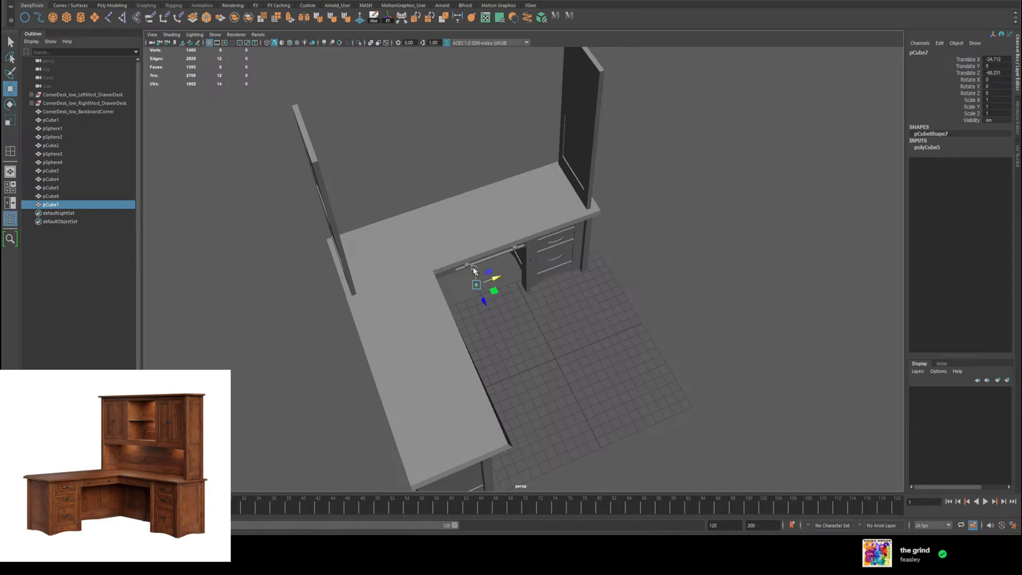
{"action": "left_click_drag", "start_coordinate": [466, 188], "coordinate": [467, 166]}
{"action": "left_click_drag", "start_coordinate": [467, 164], "coordinate": [457, 120], "text": "alt"}
{"action": "left_click_drag", "start_coordinate": [514, 199], "coordinate": [486, 202], "text": "alt"}
Step: Move the cube pCube7 beside the left upright panel at middle-rail height, to about X -99 and Y 108
{"action": "key", "text": "f"}
{"action": "scroll", "coordinate": [589, 239], "scroll_direction": "down", "scroll_amount": 15}
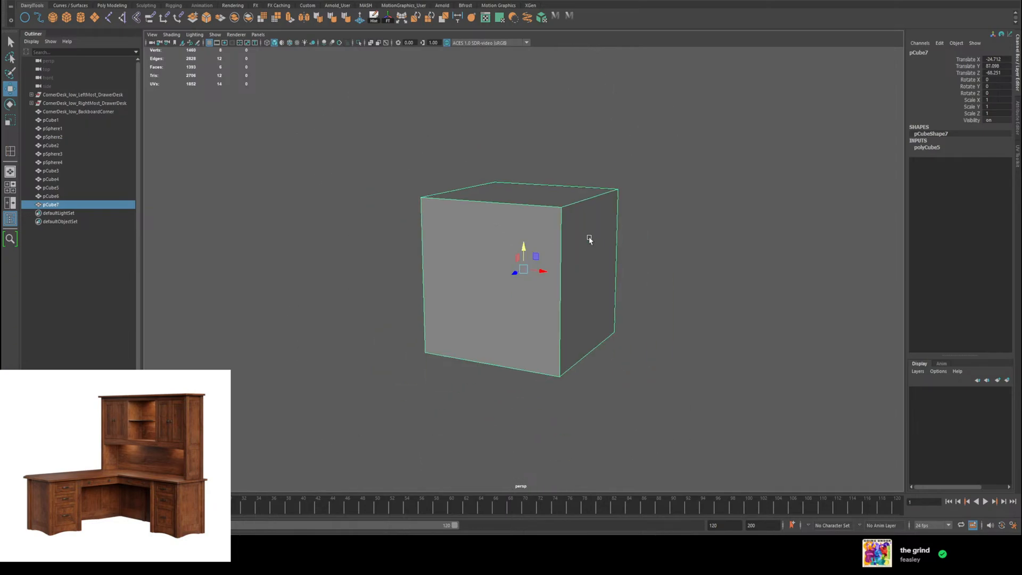
{"action": "scroll", "coordinate": [575, 259], "scroll_direction": "down", "scroll_amount": 6}
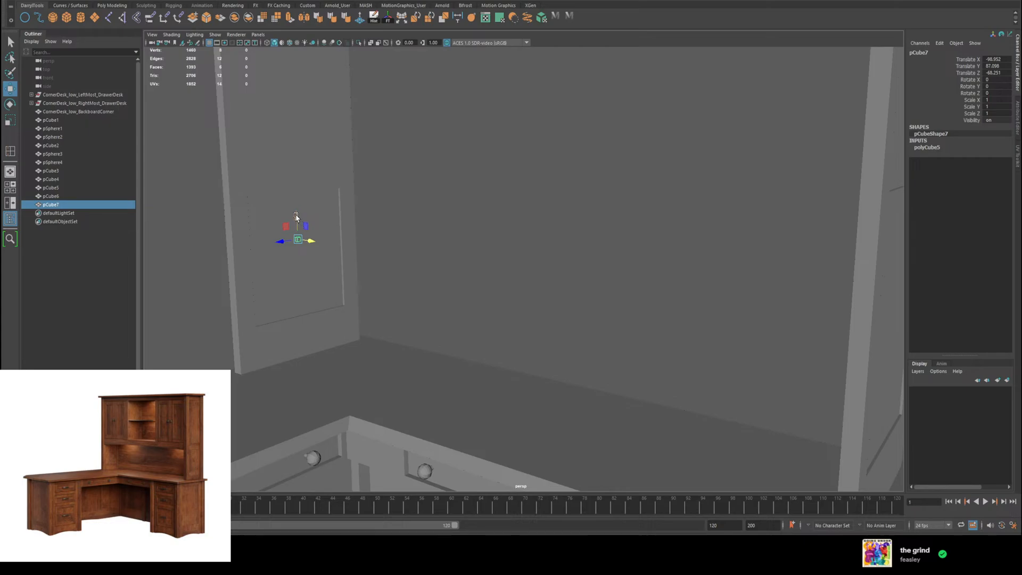
{"action": "left_click", "coordinate": [326, 136]}
{"action": "key", "text": "f"}
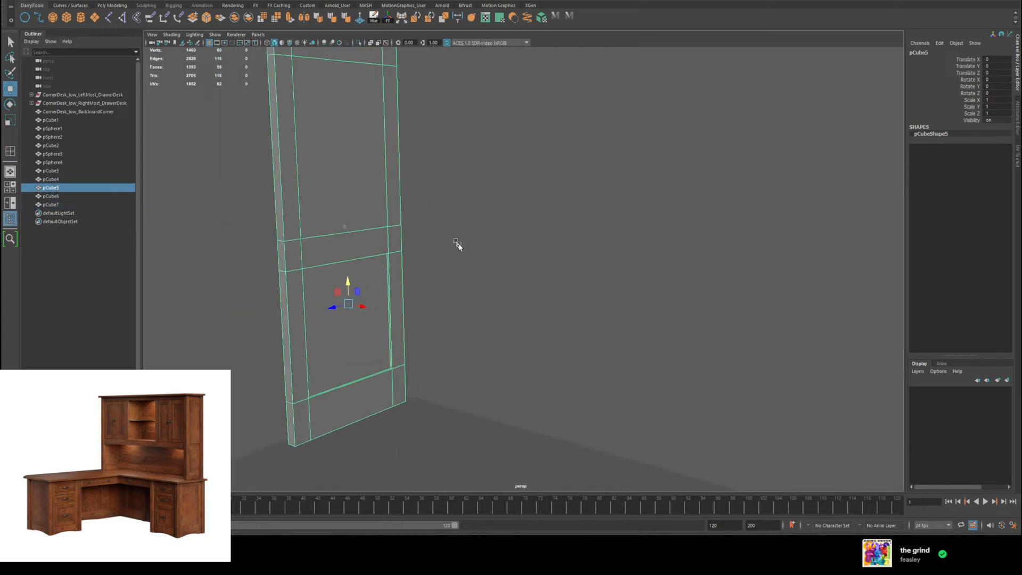
{"action": "left_click", "coordinate": [360, 240]}
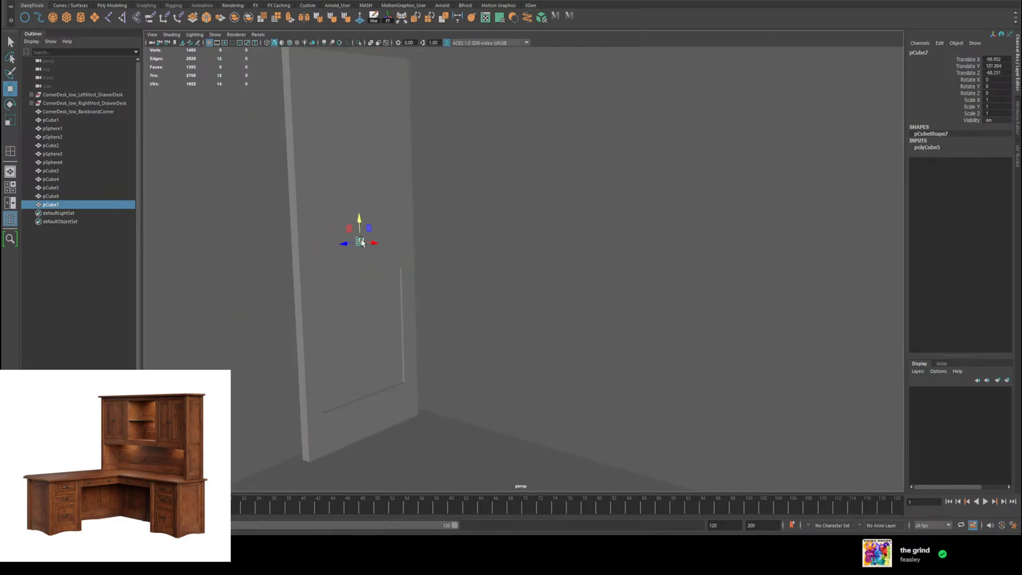
Step: Lower the cube to about Y 103 so it sits in line with the left panel's middle rail
{"action": "key", "text": "f"}
{"action": "middle_click_drag", "start_coordinate": [482, 261], "coordinate": [499, 243], "text": "alt"}
{"action": "scroll", "coordinate": [515, 244], "scroll_direction": "down", "scroll_amount": 5}
{"action": "scroll", "coordinate": [515, 244], "scroll_direction": "down", "scroll_amount": 10}
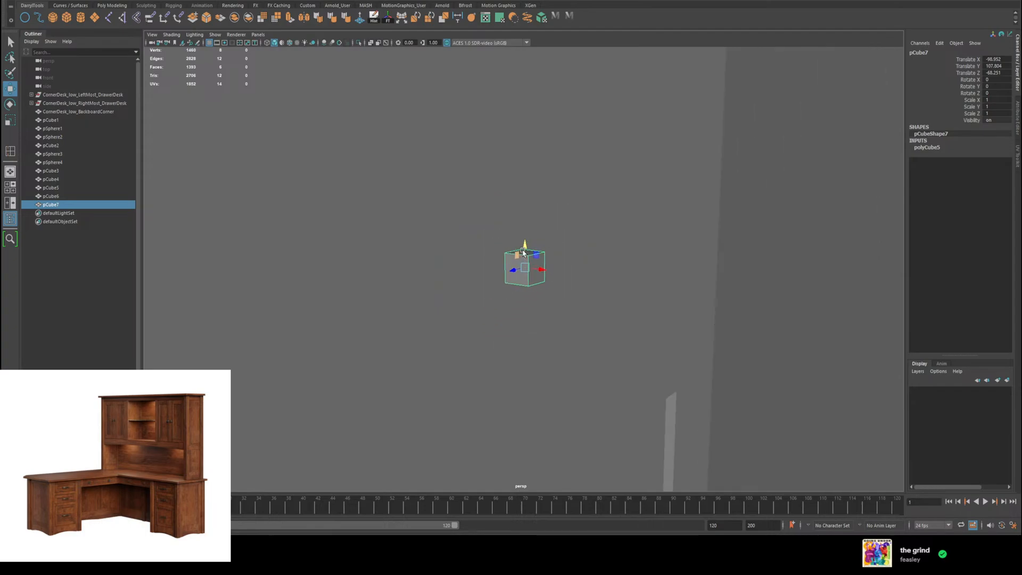
{"action": "left_click_drag", "start_coordinate": [463, 301], "coordinate": [526, 367]}
{"action": "left_click", "coordinate": [532, 269]}
{"action": "scroll", "coordinate": [558, 307], "scroll_direction": "down", "scroll_amount": 5}
{"action": "left_click_drag", "start_coordinate": [558, 306], "coordinate": [573, 297], "text": "alt"}
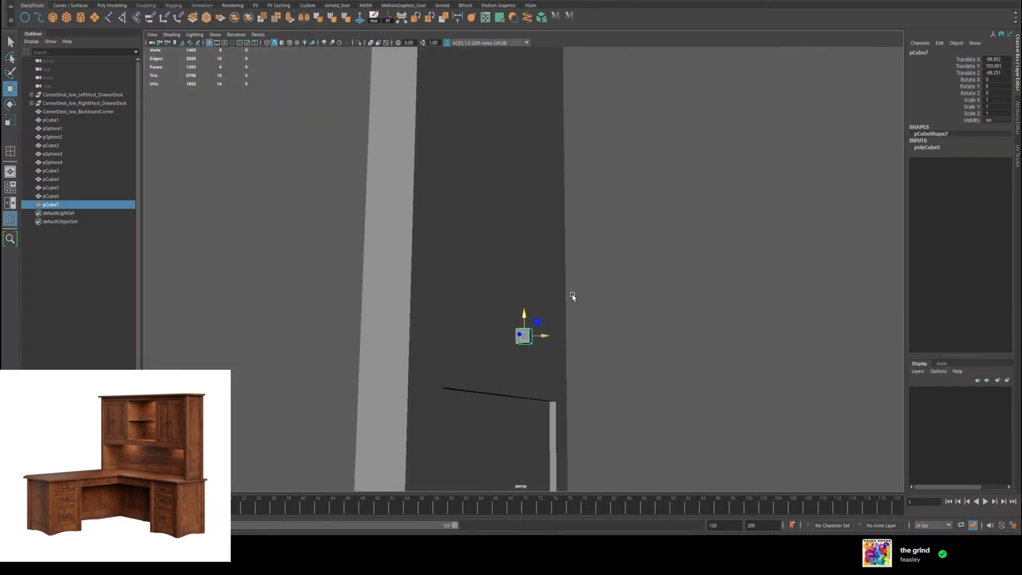
Step: Scale the cube in Y to about 6.2 so its top lines up with the middle rail of panel pCube5
{"action": "left_click", "coordinate": [463, 333]}
{"action": "key", "text": "f"}
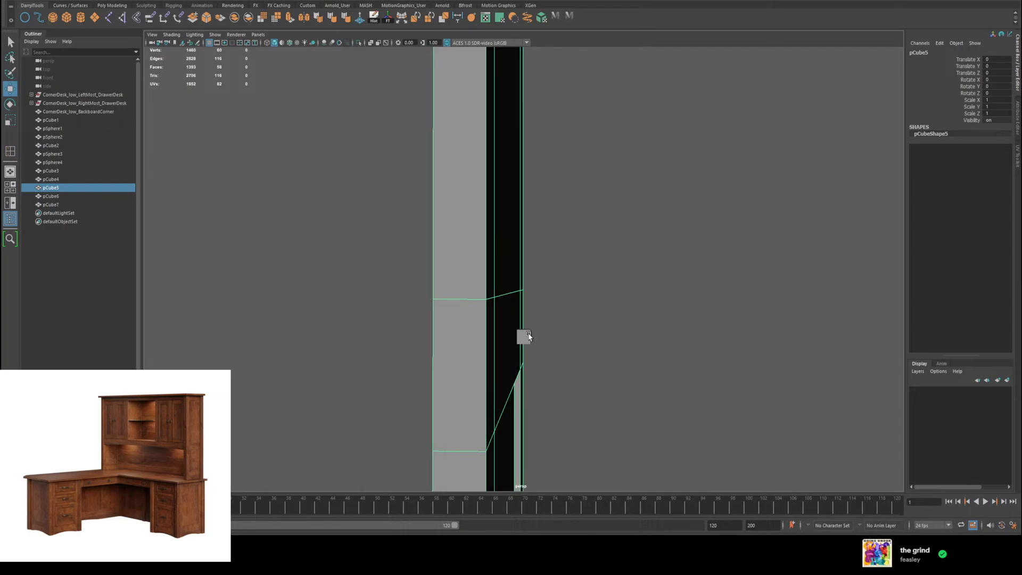
{"action": "left_click", "coordinate": [527, 337], "text": "shift"}
{"action": "key", "text": "f"}
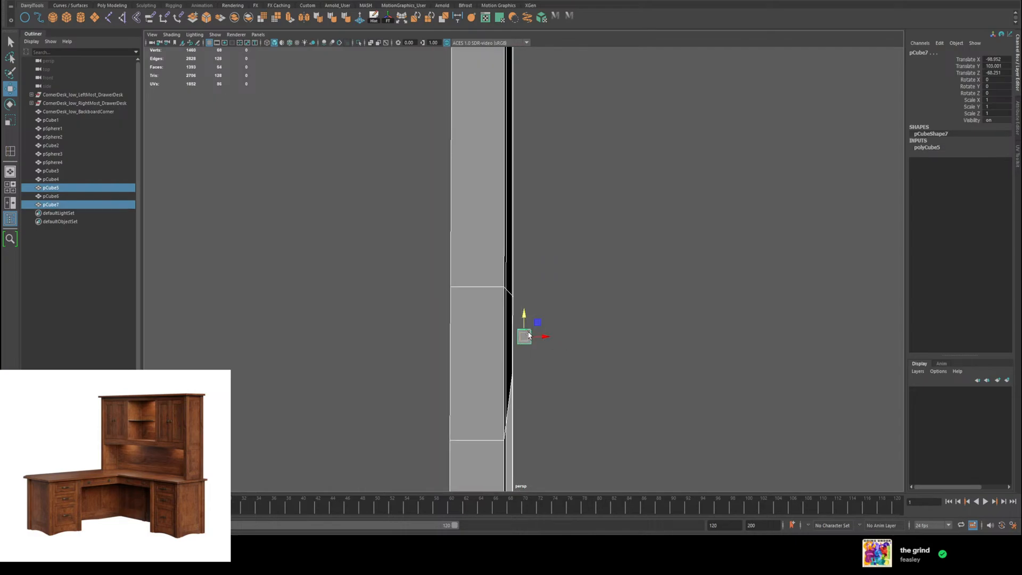
{"action": "left_click", "coordinate": [532, 331]}
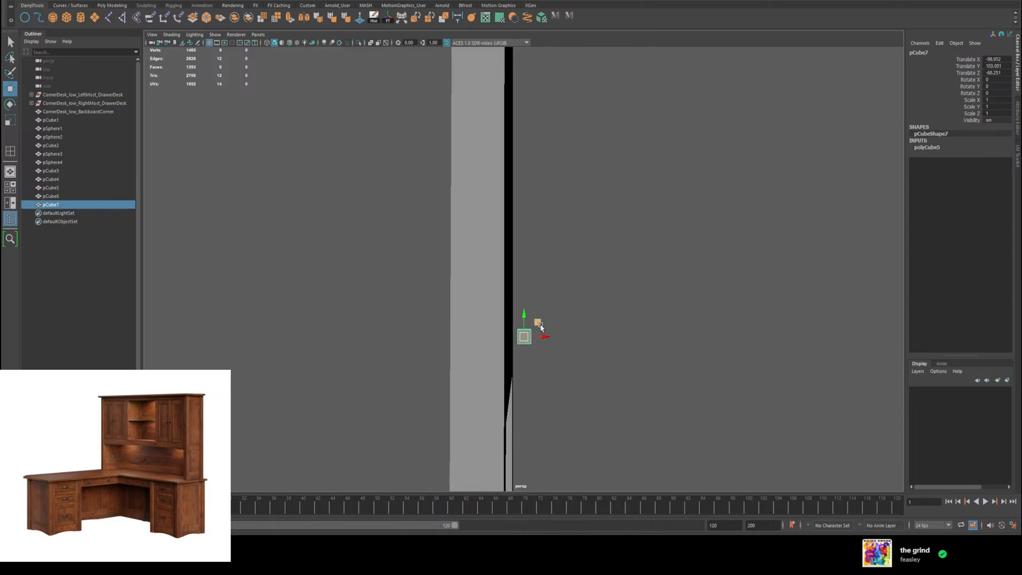
{"action": "key", "text": "r"}
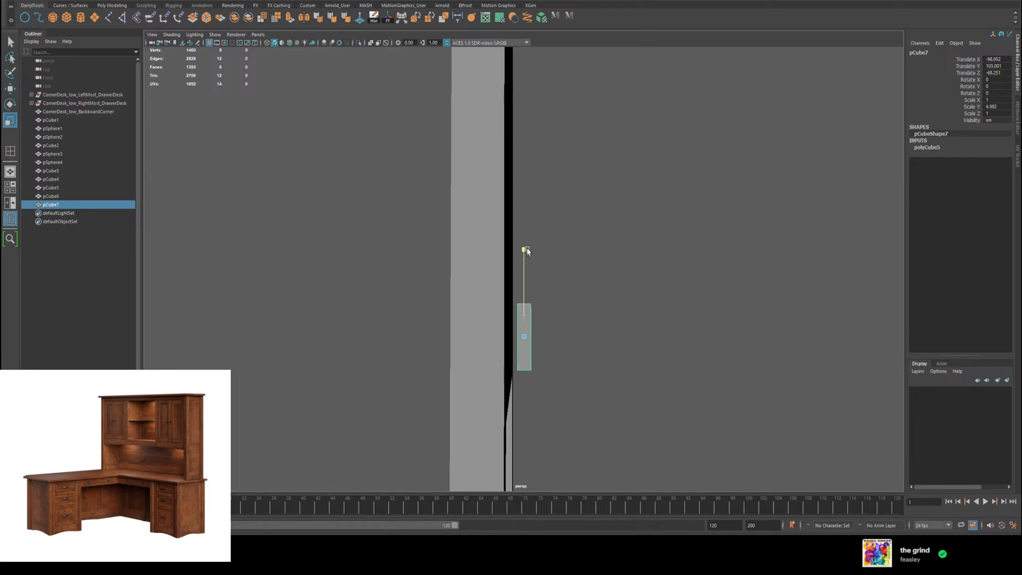
{"action": "scroll", "coordinate": [527, 251], "scroll_direction": "up", "scroll_amount": 3}
{"action": "left_click", "coordinate": [583, 325]}
{"action": "key", "text": "f"}
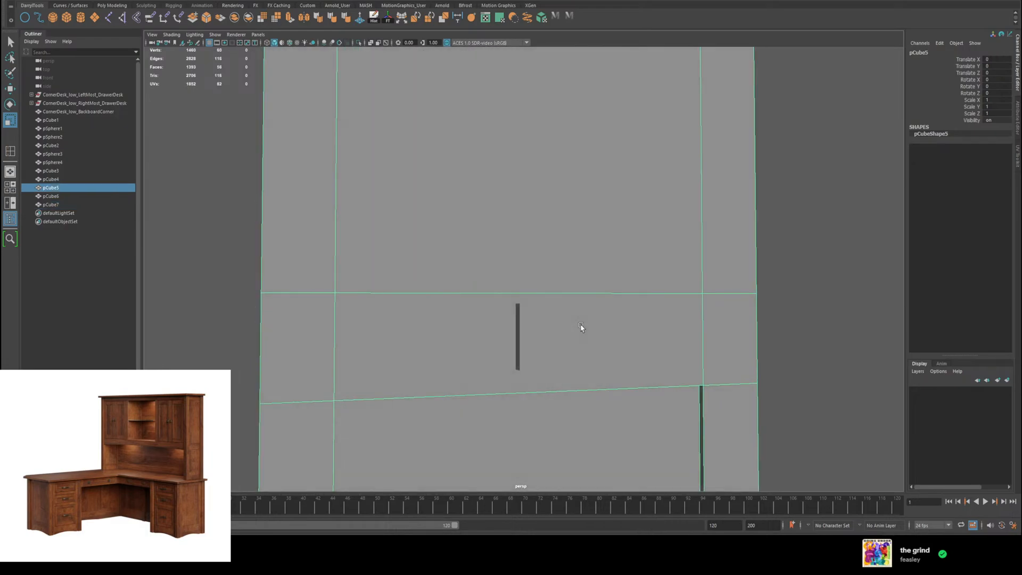
{"action": "left_click", "coordinate": [527, 326]}
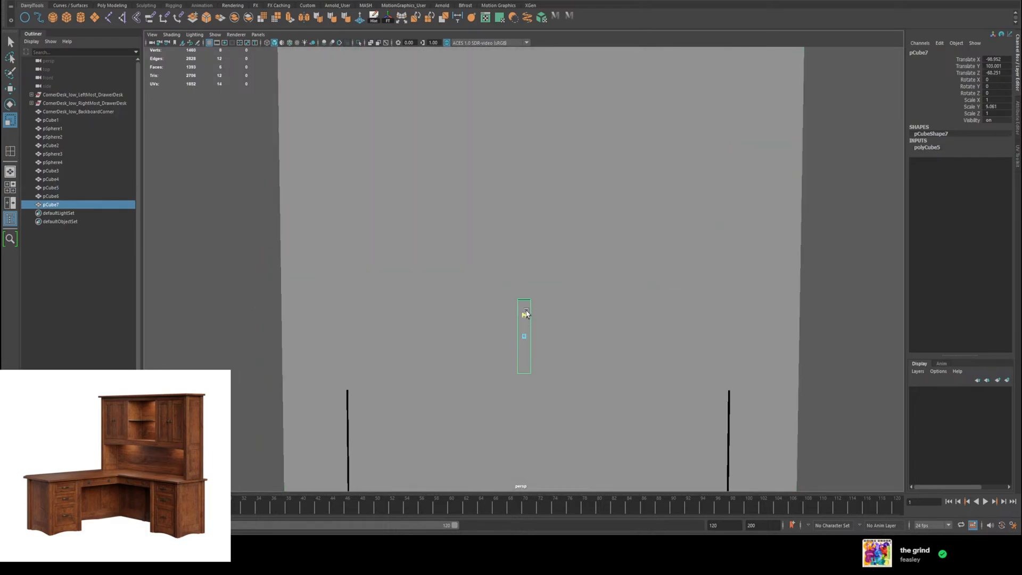
{"action": "key", "text": "w"}
{"action": "left_click", "coordinate": [546, 266]}
{"action": "scroll", "coordinate": [588, 278], "scroll_direction": "up", "scroll_amount": 5}
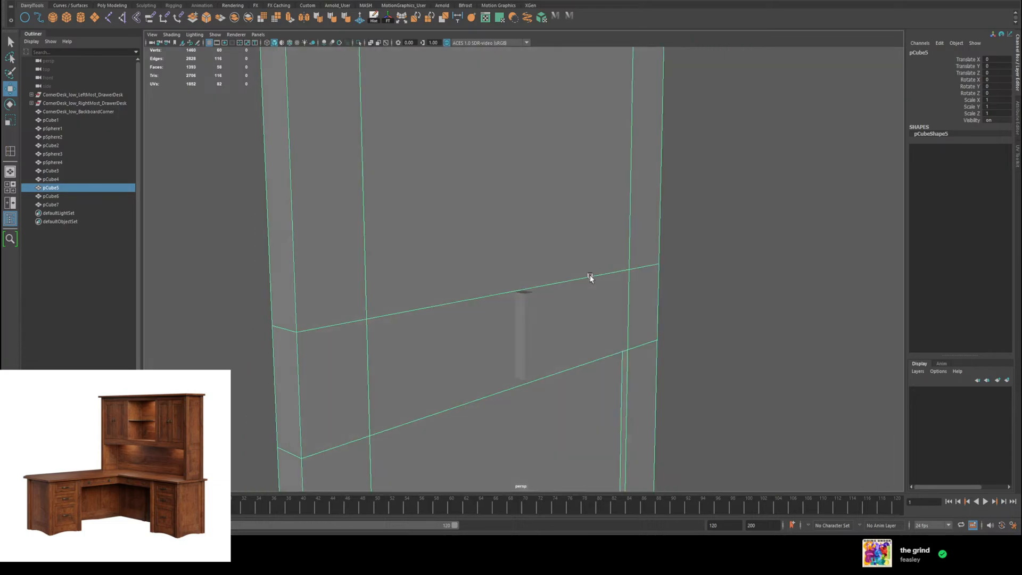
{"action": "left_click_drag", "start_coordinate": [611, 273], "coordinate": [616, 240], "text": "alt"}
Step: Pull the cube's bottom face down to the lower edge of the panel's middle rail
{"action": "left_click", "coordinate": [523, 355]}
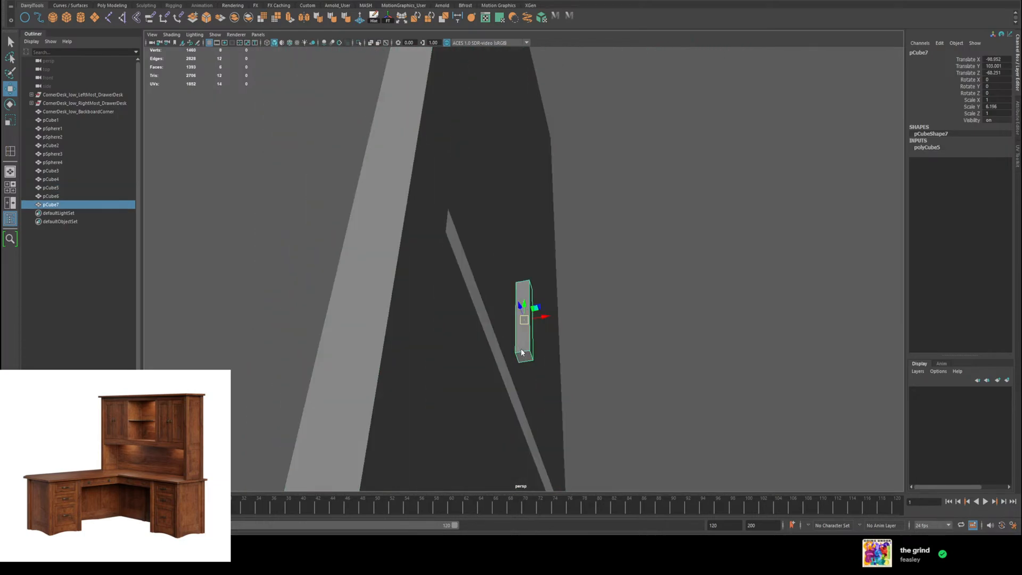
{"action": "key", "text": "F11"}
{"action": "left_click", "coordinate": [524, 356]}
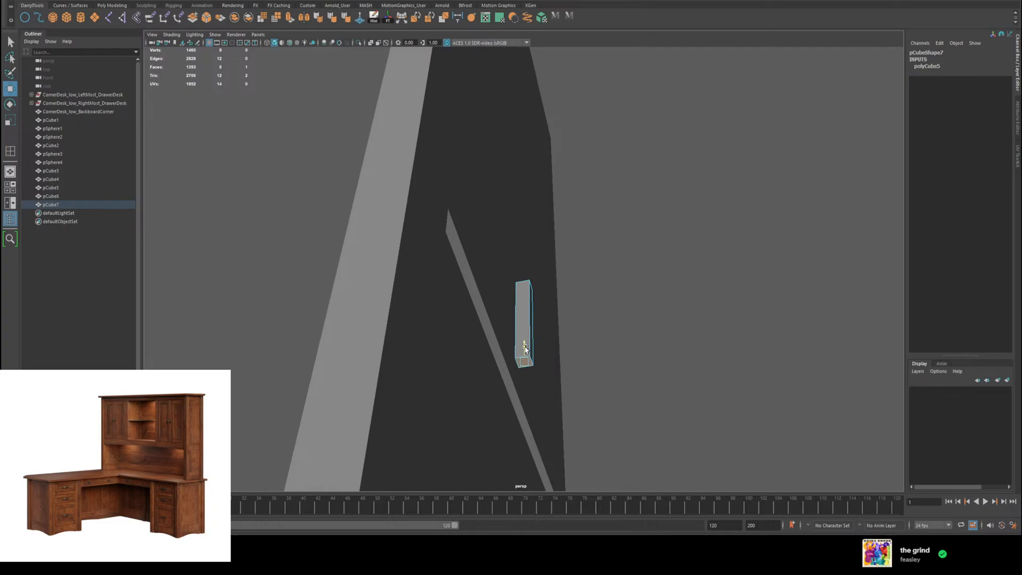
{"action": "left_click_drag", "start_coordinate": [529, 353], "coordinate": [539, 390], "text": "alt"}
{"action": "right_click_drag", "start_coordinate": [525, 360], "coordinate": [548, 327]}
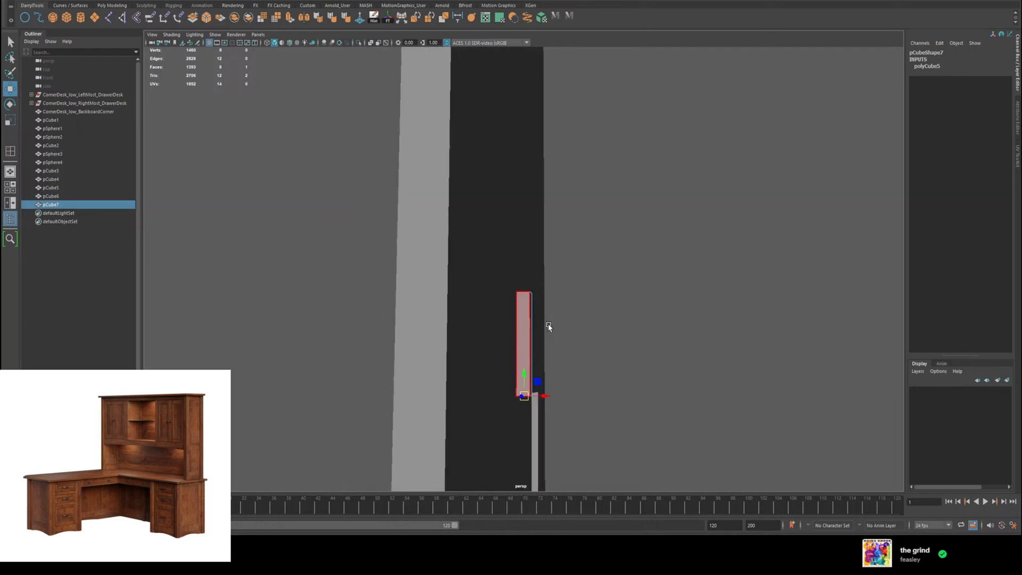
{"action": "left_click_drag", "start_coordinate": [542, 336], "coordinate": [397, 353]}
Step: Stretch the cube to about 39.7 in Z and centre it across the width of the left upright panel
{"action": "left_click", "coordinate": [564, 253]}
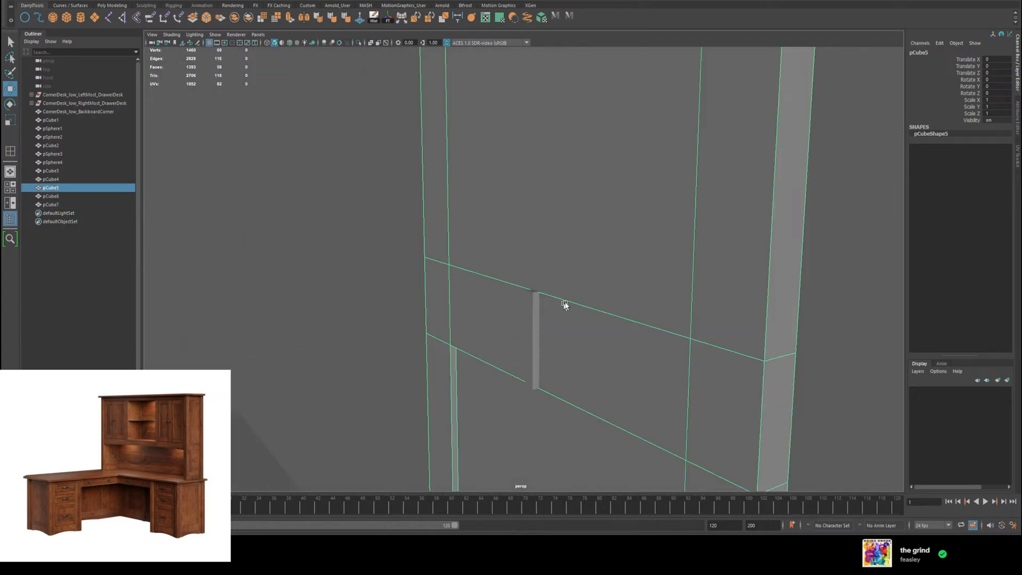
{"action": "left_click_drag", "start_coordinate": [565, 305], "coordinate": [658, 308], "text": "alt"}
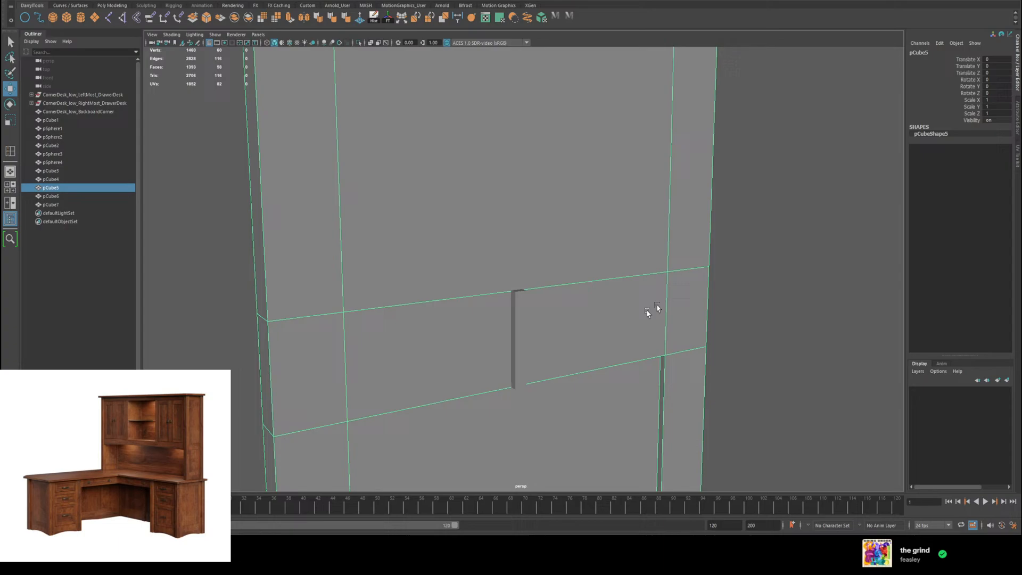
{"action": "left_click", "coordinate": [514, 335]}
{"action": "key", "text": "r"}
{"action": "left_click_drag", "start_coordinate": [502, 335], "coordinate": [213, 380]}
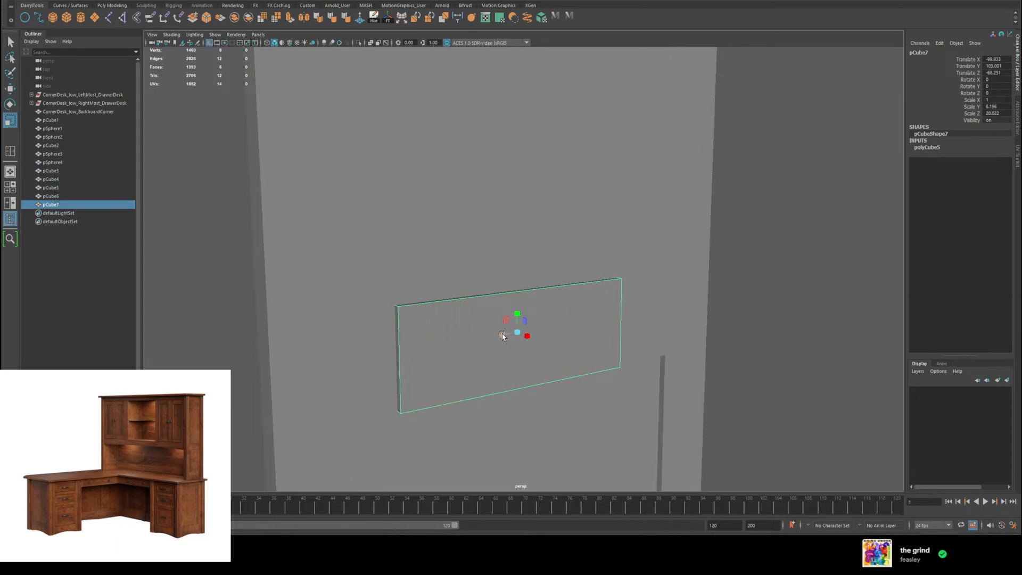
{"action": "left_click_drag", "start_coordinate": [502, 335], "coordinate": [586, 328]}
{"action": "key", "text": "w"}
{"action": "left_click_drag", "start_coordinate": [504, 334], "coordinate": [520, 334]}
{"action": "key", "text": "r"}
{"action": "key", "text": "w"}
Step: Adjust the two narrow end faces of the board to line up with the front and rear edges of the left panel
{"action": "left_click_drag", "start_coordinate": [807, 313], "coordinate": [794, 341], "text": "alt"}
{"action": "right_click_drag", "start_coordinate": [820, 343], "coordinate": [821, 354]}
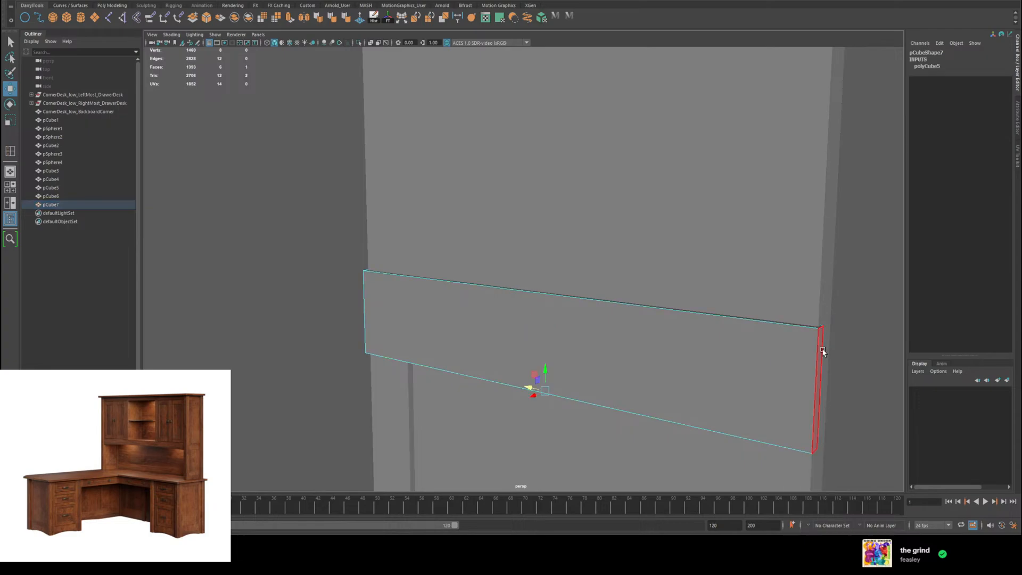
{"action": "left_click", "coordinate": [820, 356]}
{"action": "left_click_drag", "start_coordinate": [796, 385], "coordinate": [792, 387]}
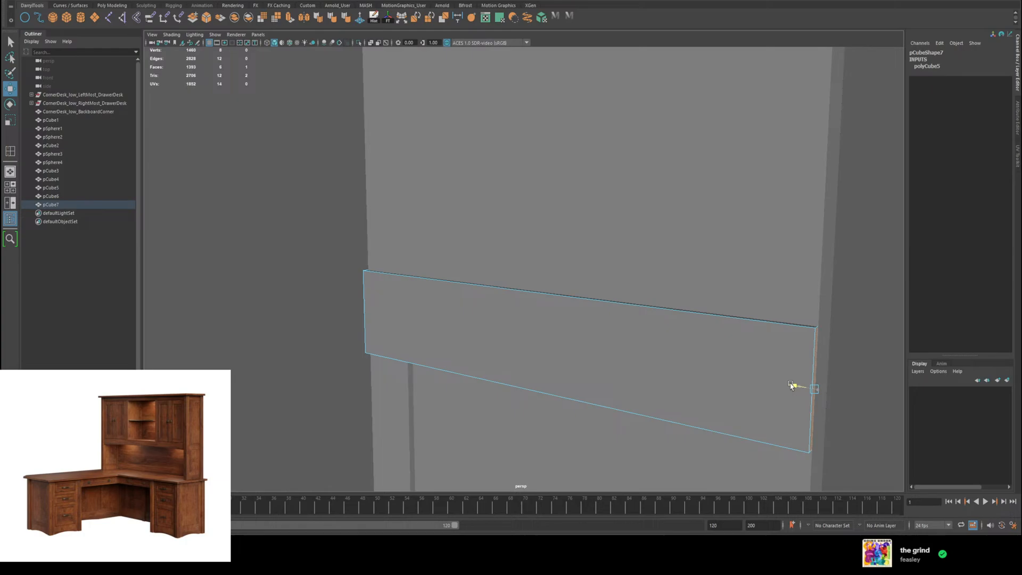
{"action": "left_click_drag", "start_coordinate": [792, 386], "coordinate": [794, 386]}
{"action": "left_click_drag", "start_coordinate": [570, 302], "coordinate": [679, 289], "text": "alt"}
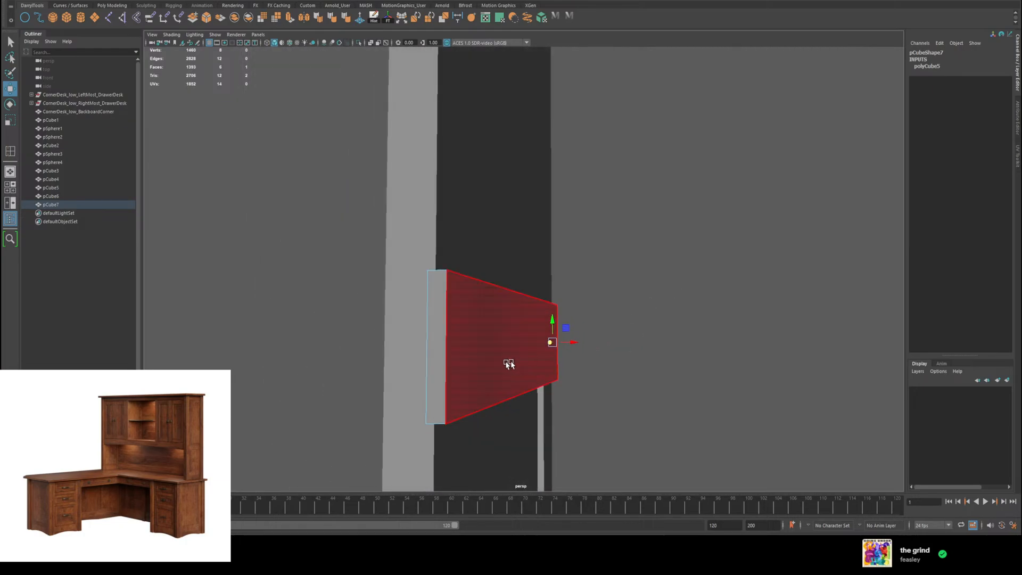
{"action": "left_click", "coordinate": [438, 349]}
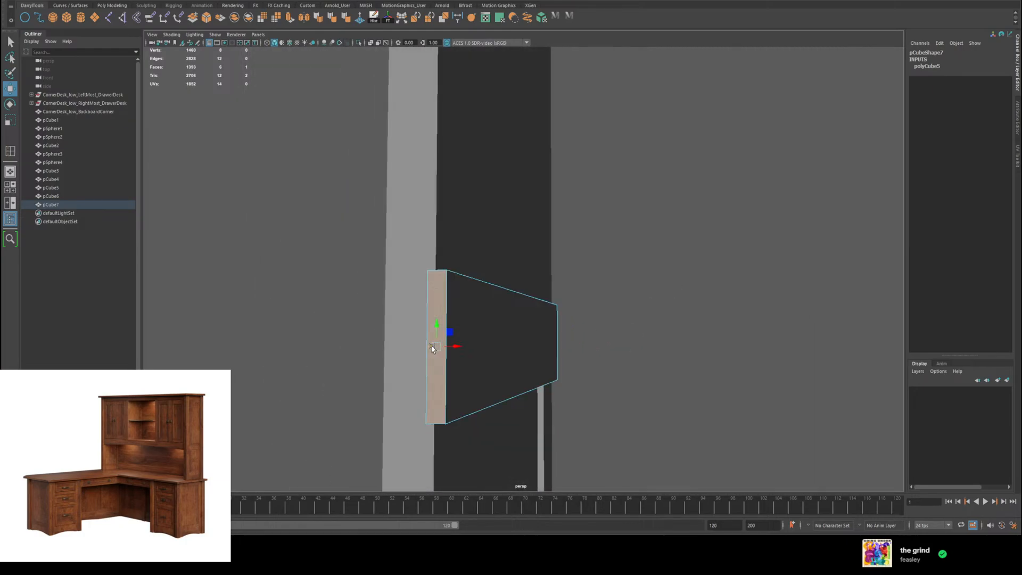
{"action": "left_click_drag", "start_coordinate": [431, 346], "coordinate": [432, 349]}
{"action": "right_click_drag", "start_coordinate": [511, 312], "coordinate": [539, 306]}
{"action": "left_click_drag", "start_coordinate": [619, 298], "coordinate": [513, 313], "text": "alt"}
{"action": "right_click_drag", "start_coordinate": [518, 273], "coordinate": [535, 266]}
Step: Move the board away from the left panel to about X -79 and delete its two large side faces
{"action": "left_click_drag", "start_coordinate": [541, 295], "coordinate": [803, 323]}
{"action": "left_click_drag", "start_coordinate": [803, 323], "coordinate": [744, 312], "text": "alt"}
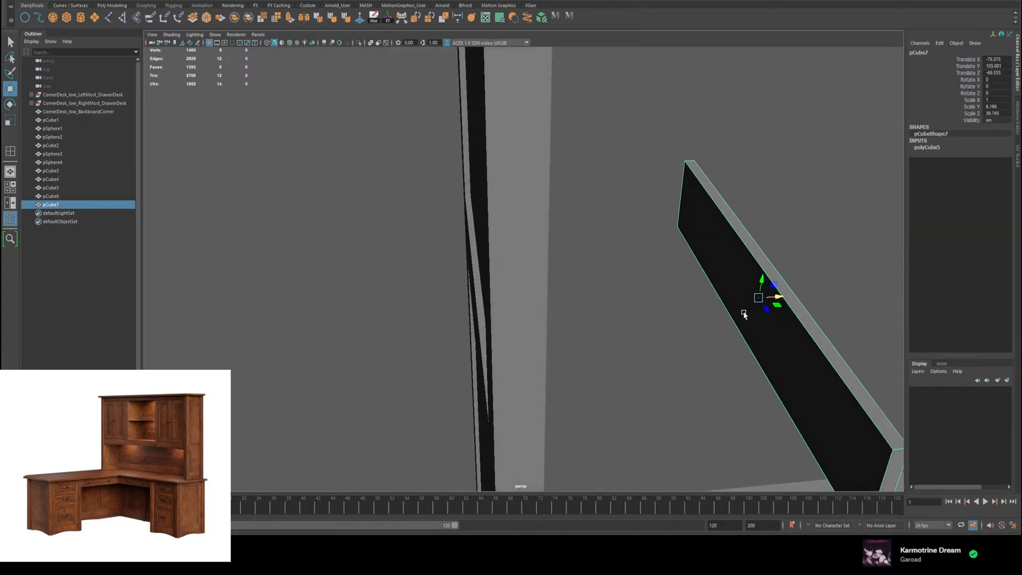
{"action": "right_click_drag", "start_coordinate": [743, 313], "coordinate": [746, 331]}
{"action": "left_click", "coordinate": [760, 323]}
{"action": "key", "text": "Delete"}
{"action": "left_click_drag", "start_coordinate": [759, 322], "coordinate": [754, 351], "text": "alt"}
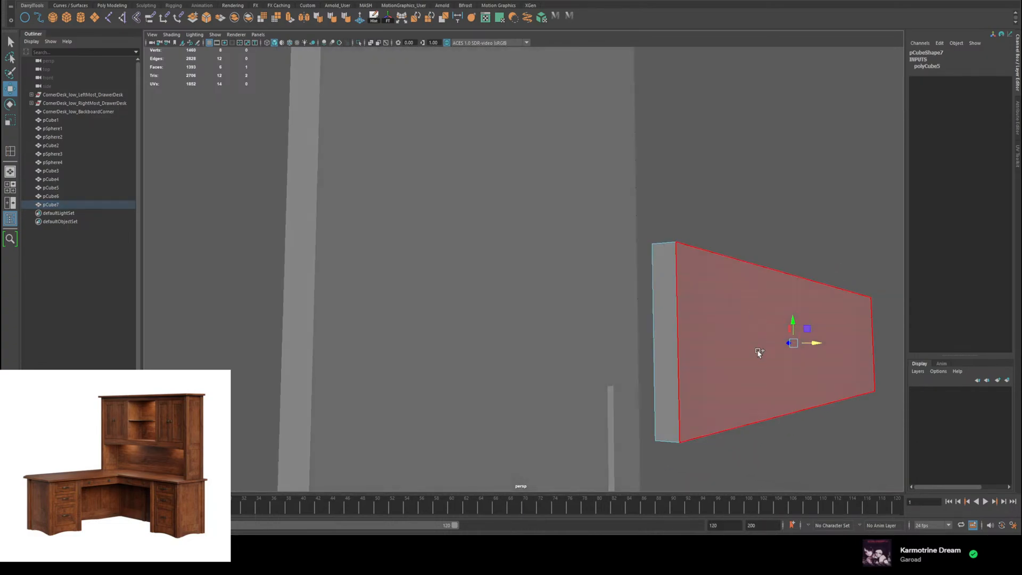
{"action": "left_click", "coordinate": [756, 351]}
{"action": "key", "text": "Delete"}
Step: Move the open-sided board midway between the two upright panels, to about X -30
{"action": "left_click_drag", "start_coordinate": [690, 283], "coordinate": [589, 270], "text": "alt"}
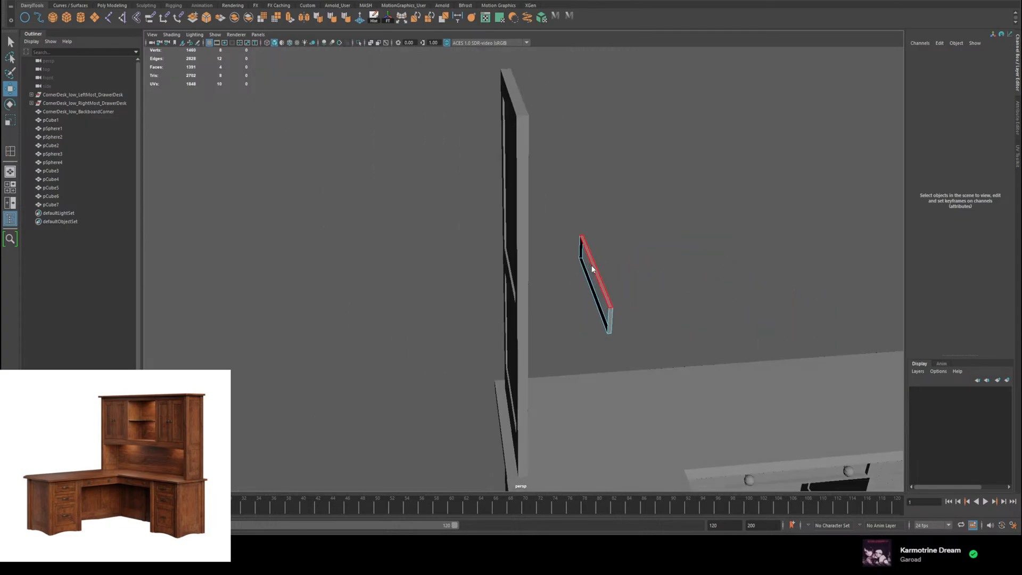
{"action": "right_click_drag", "start_coordinate": [589, 271], "coordinate": [613, 251]}
{"action": "left_click_drag", "start_coordinate": [661, 283], "coordinate": [435, 246], "text": "alt"}
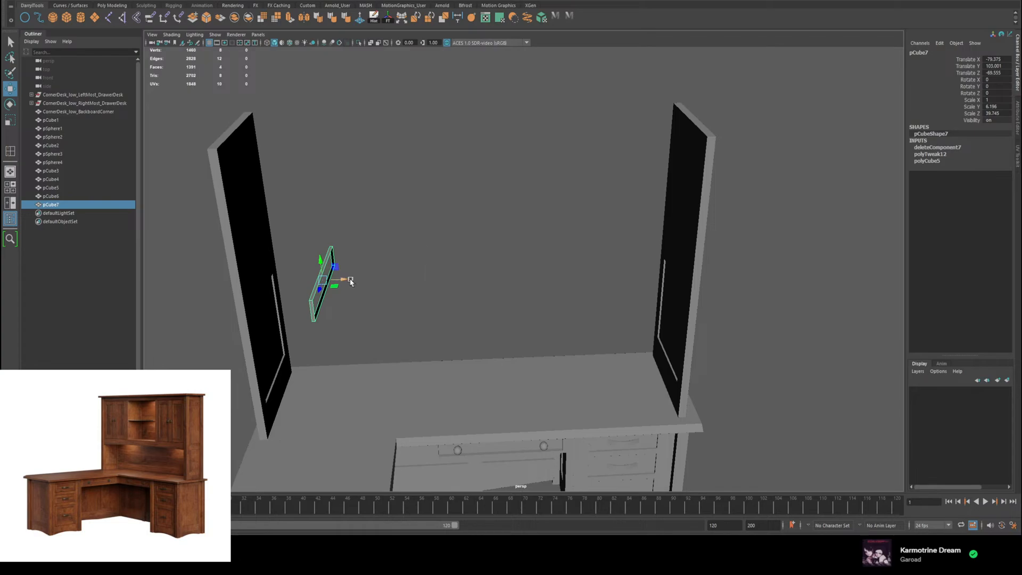
{"action": "left_click_drag", "start_coordinate": [350, 281], "coordinate": [756, 275]}
Step: Stretch the board to about 142.5 in X and centre it at about X -29 so it spans both upright panels
{"action": "key", "text": "r"}
{"action": "left_click", "coordinate": [490, 275]}
{"action": "left_click", "coordinate": [468, 277]}
{"action": "left_click_drag", "start_coordinate": [486, 273], "coordinate": [685, 297]}
{"action": "key", "text": "ctrl+z"}
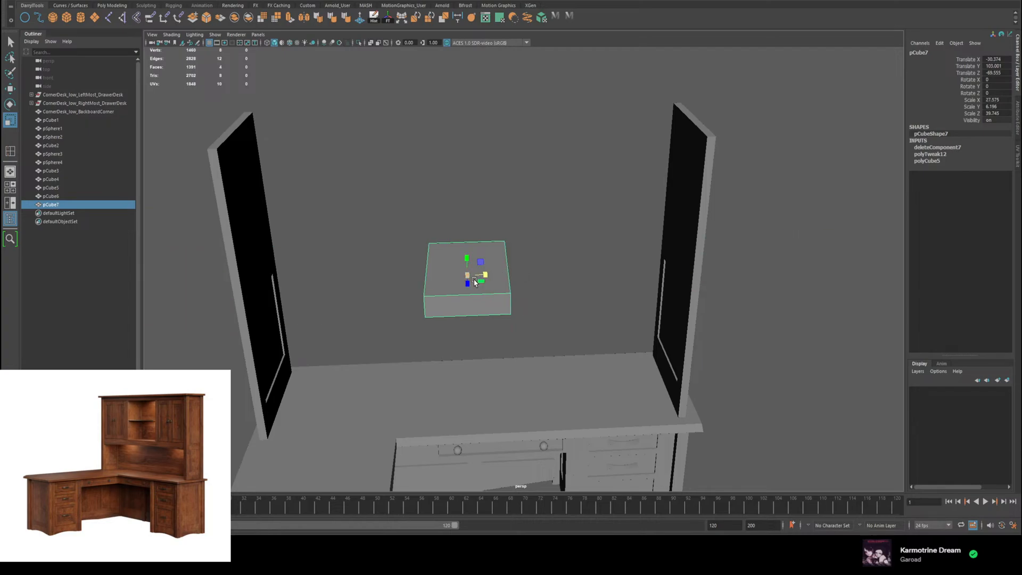
{"action": "left_click_drag", "start_coordinate": [485, 275], "coordinate": [559, 273]}
{"action": "key", "text": "w"}
{"action": "left_click_drag", "start_coordinate": [488, 273], "coordinate": [549, 267]}
{"action": "key", "text": "r"}
{"action": "key", "text": "ctrl+z"}
{"action": "key", "text": "w"}
Step: Move panel pCube6 to about X -145 at the opposite panel and shift it to Z 1.38 to align their edges
{"action": "left_click_drag", "start_coordinate": [367, 210], "coordinate": [516, 228]}
{"action": "scroll", "coordinate": [518, 228], "scroll_direction": "down", "scroll_amount": 6}
{"action": "left_click", "coordinate": [604, 214]}
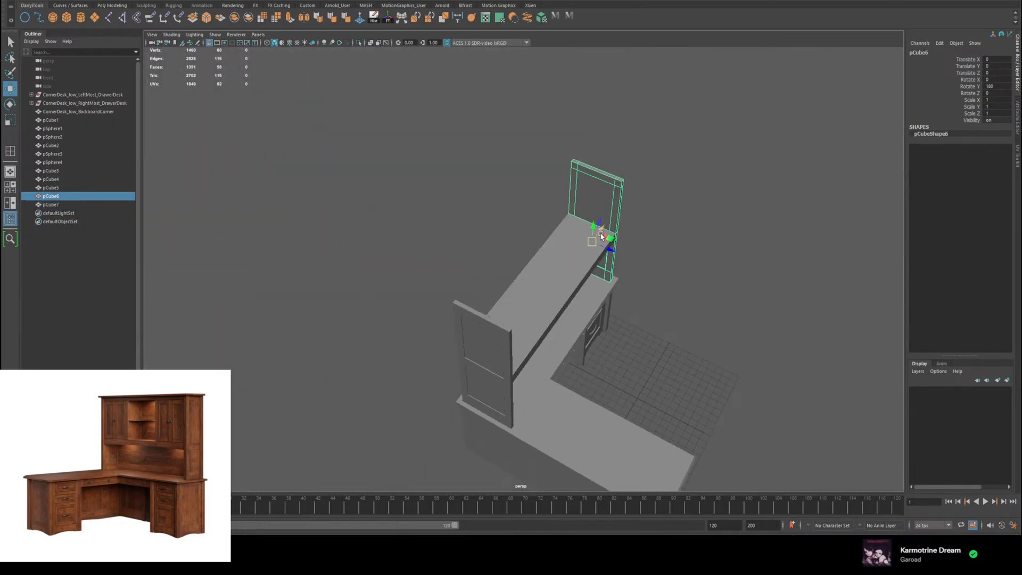
{"action": "left_click_drag", "start_coordinate": [602, 230], "coordinate": [581, 351]}
{"action": "scroll", "coordinate": [634, 338], "scroll_direction": "up", "scroll_amount": 8}
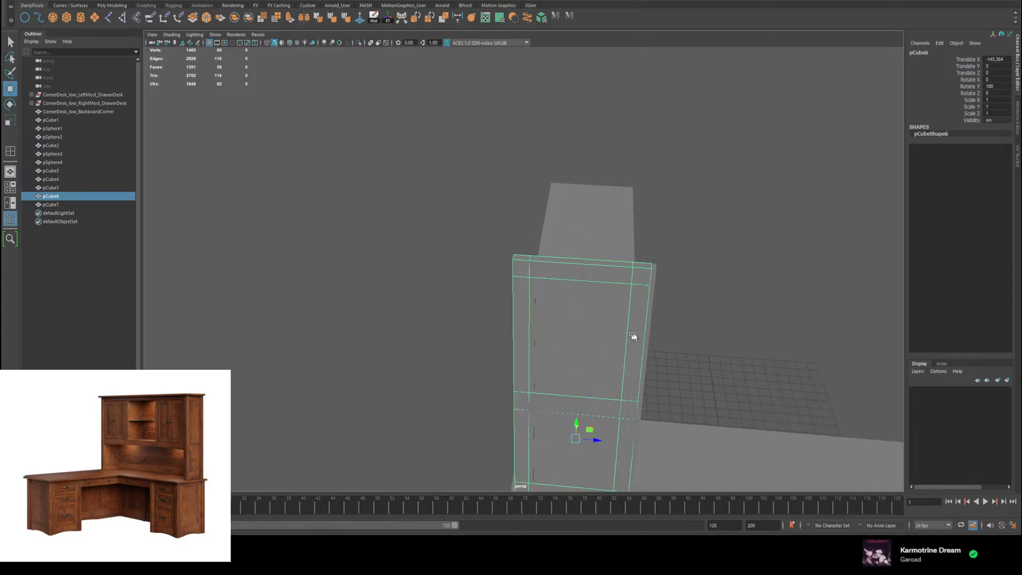
{"action": "middle_click_drag", "start_coordinate": [735, 299], "coordinate": [607, 235], "text": "alt"}
{"action": "left_click_drag", "start_coordinate": [607, 235], "coordinate": [609, 241], "text": "alt"}
{"action": "scroll", "coordinate": [611, 251], "scroll_direction": "down", "scroll_amount": 6}
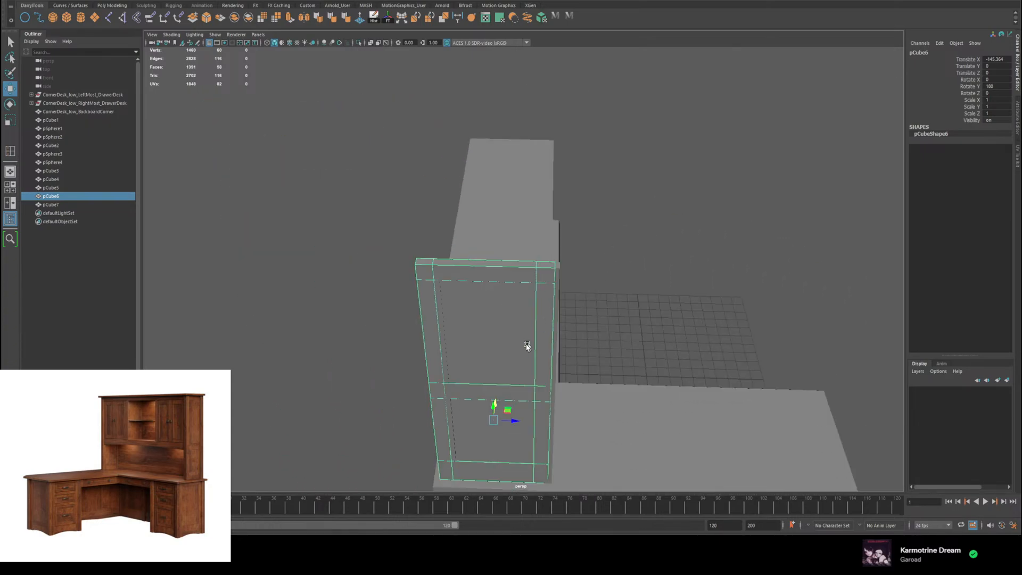
{"action": "left_click_drag", "start_coordinate": [515, 423], "coordinate": [520, 427]}
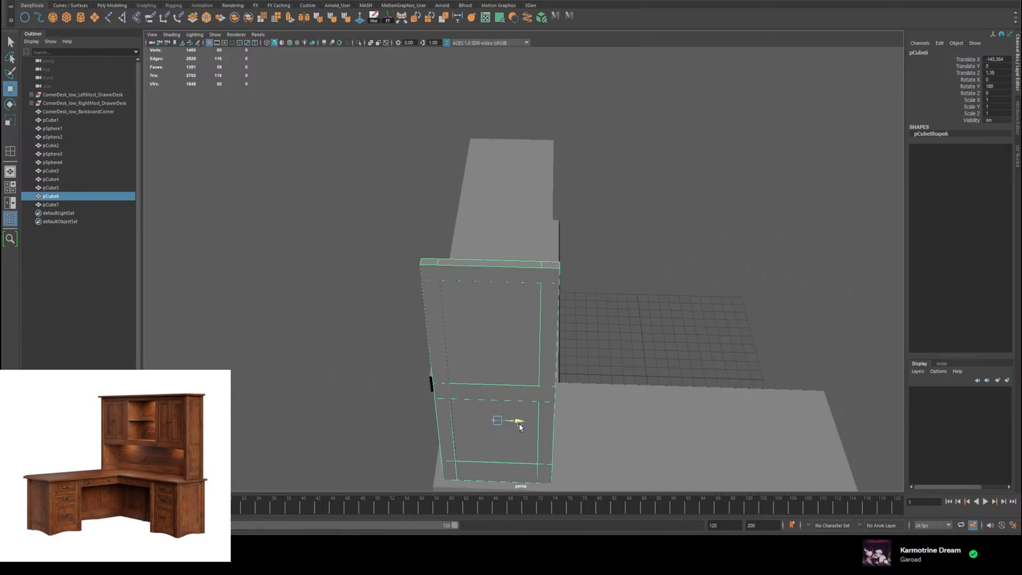
Step: Move panel pCube6 back along X to the open right end of the shelf board
{"action": "left_click_drag", "start_coordinate": [648, 348], "coordinate": [527, 337], "text": "alt"}
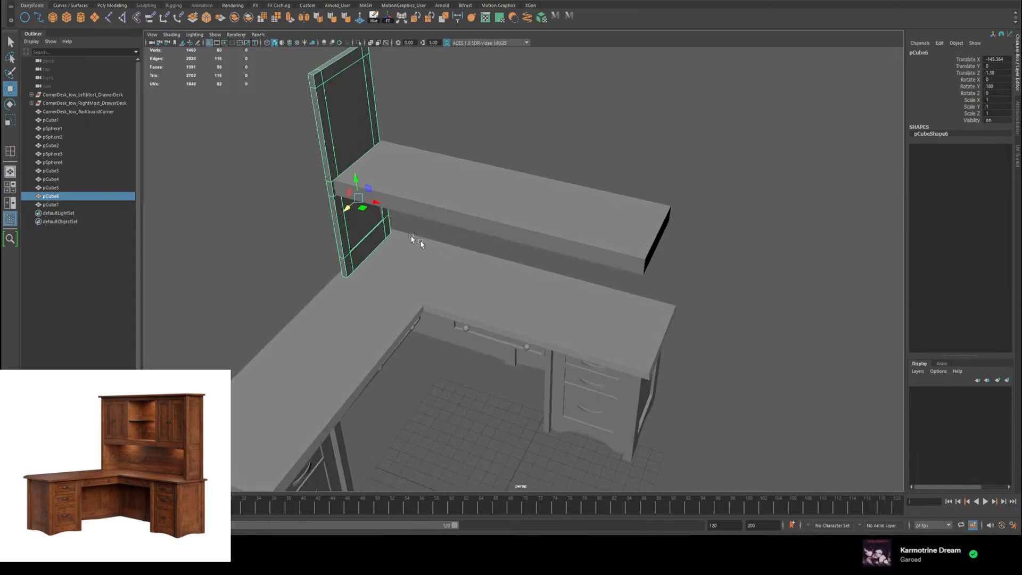
{"action": "left_click_drag", "start_coordinate": [372, 201], "coordinate": [662, 277]}
{"action": "left_click_drag", "start_coordinate": [661, 318], "coordinate": [661, 192]}
Step: Shift the shelf board to about Z -70.5 and adjust its long back face to the rear edges of the panels
{"action": "left_click", "coordinate": [469, 204]}
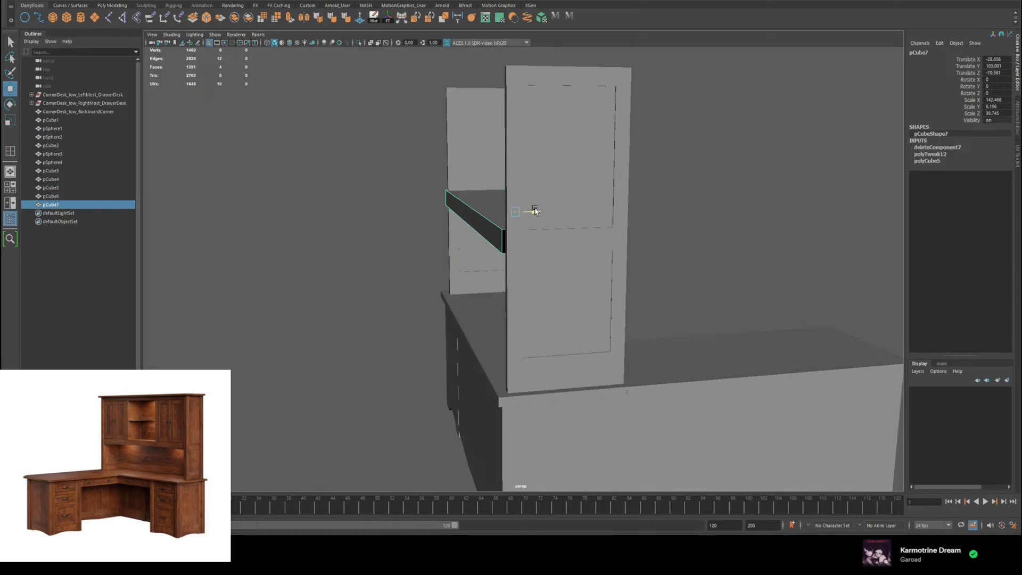
{"action": "left_click_drag", "start_coordinate": [643, 210], "coordinate": [508, 206], "text": "alt"}
{"action": "right_click_drag", "start_coordinate": [508, 206], "coordinate": [526, 200]}
{"action": "left_click", "coordinate": [527, 202]}
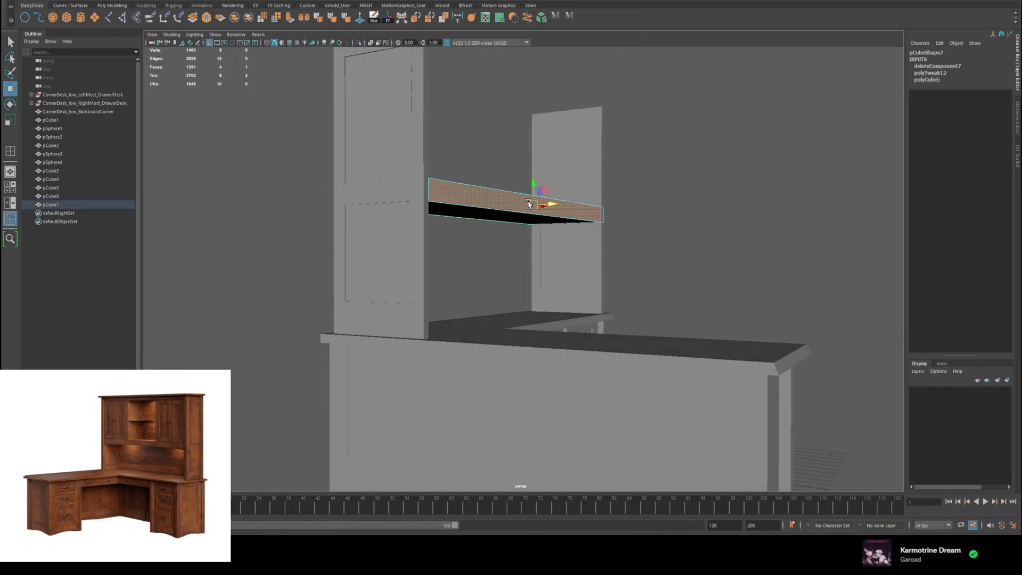
{"action": "left_click_drag", "start_coordinate": [551, 206], "coordinate": [520, 209], "text": "alt"}
{"action": "right_click_drag", "start_coordinate": [521, 211], "coordinate": [540, 206]}
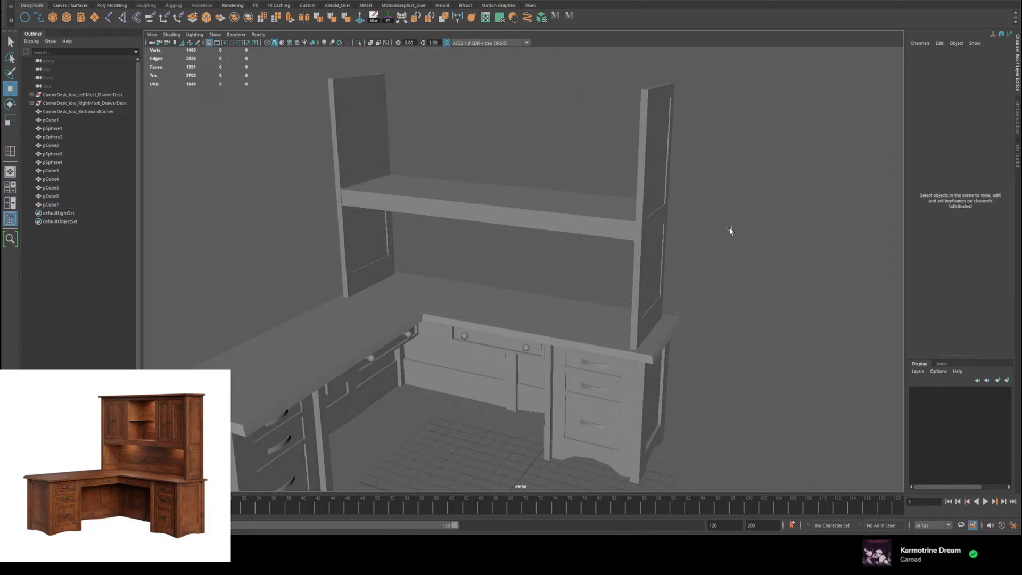
Step: Inspect the shelf board's fit between the two upright panels from close up and against the whole desk
{"action": "left_click_drag", "start_coordinate": [729, 228], "coordinate": [714, 187], "text": "alt"}
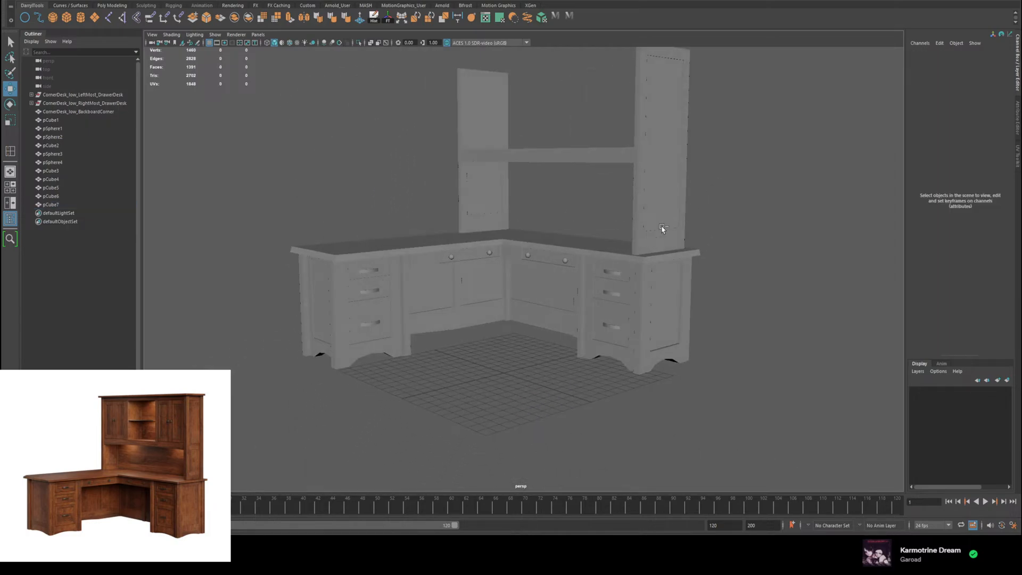
{"action": "scroll", "coordinate": [563, 188], "scroll_direction": "up", "scroll_amount": 10}
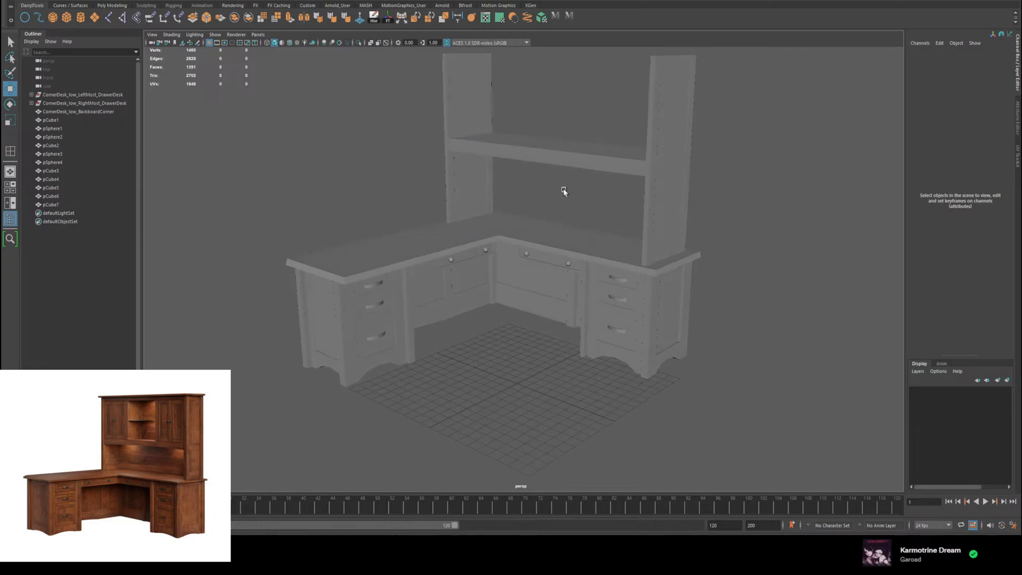
{"action": "left_click", "coordinate": [448, 280]}
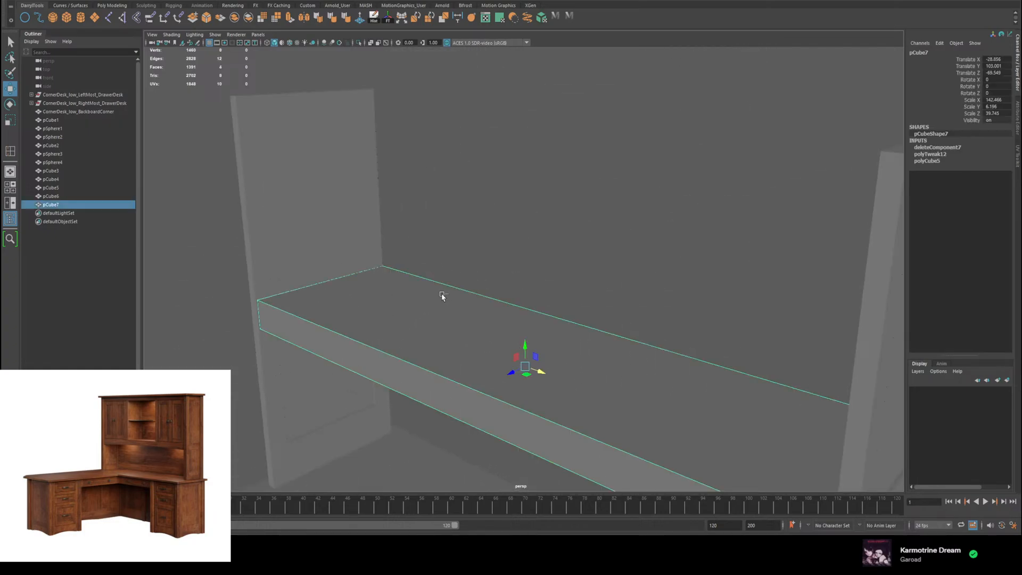
{"action": "left_click_drag", "start_coordinate": [452, 283], "coordinate": [554, 264], "text": "alt"}
{"action": "scroll", "coordinate": [555, 264], "scroll_direction": "down", "scroll_amount": 5}
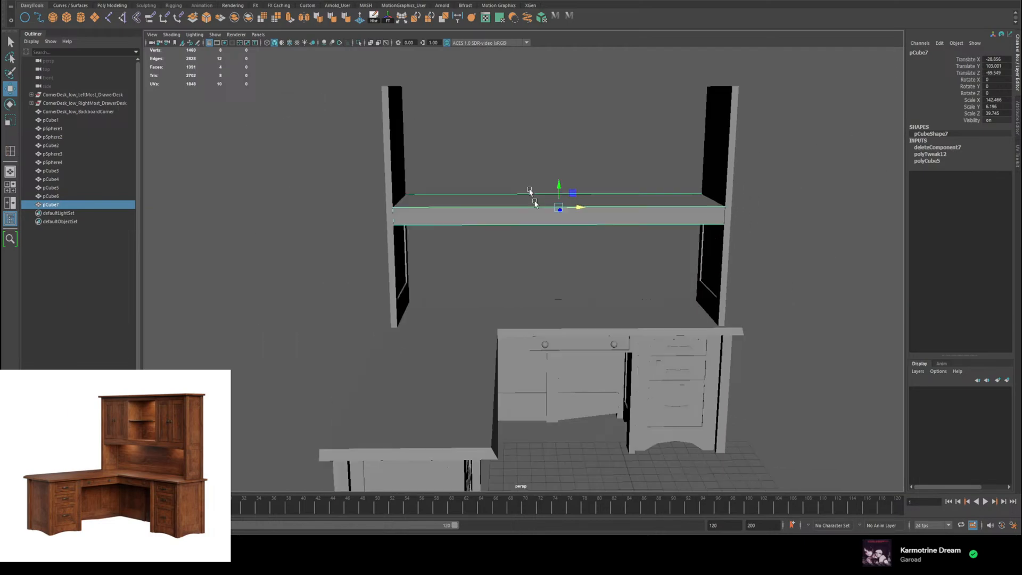
{"action": "middle_click_drag", "start_coordinate": [535, 203], "coordinate": [492, 109], "text": "alt"}
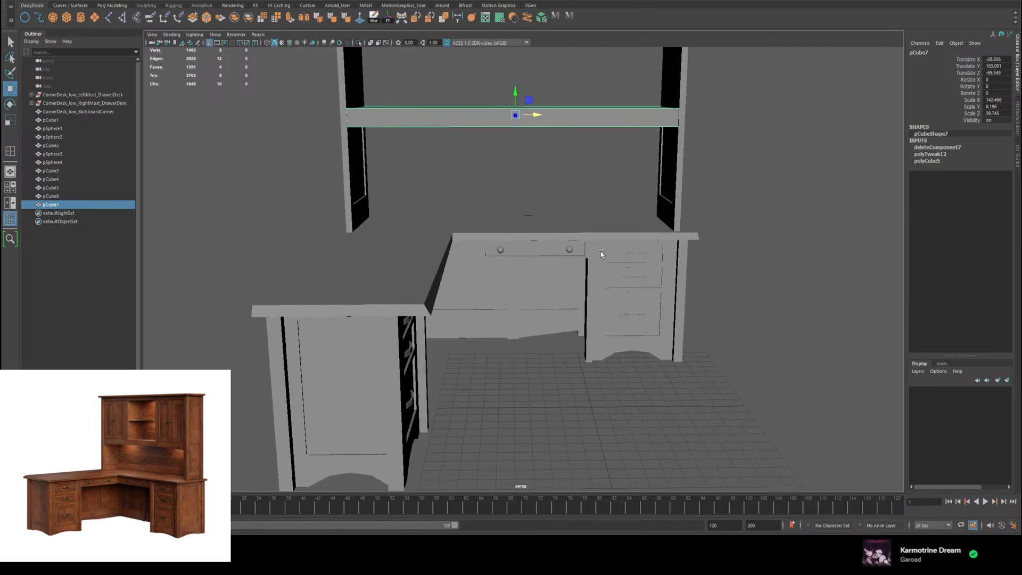
Step: Create a polygon cube and move it onto the shelf board's left end, at about Y 110.4 and Z -73.7
{"action": "left_click_drag", "start_coordinate": [602, 253], "coordinate": [581, 254], "text": "alt"}
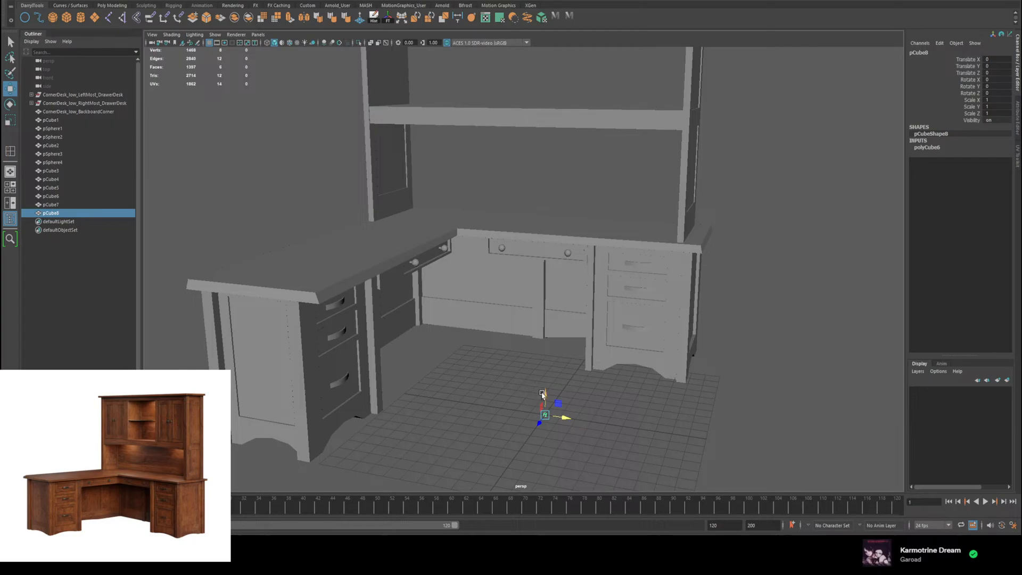
{"action": "left_click_drag", "start_coordinate": [542, 393], "coordinate": [509, 60]}
{"action": "middle_click_drag", "start_coordinate": [533, 150], "coordinate": [443, 335], "text": "alt"}
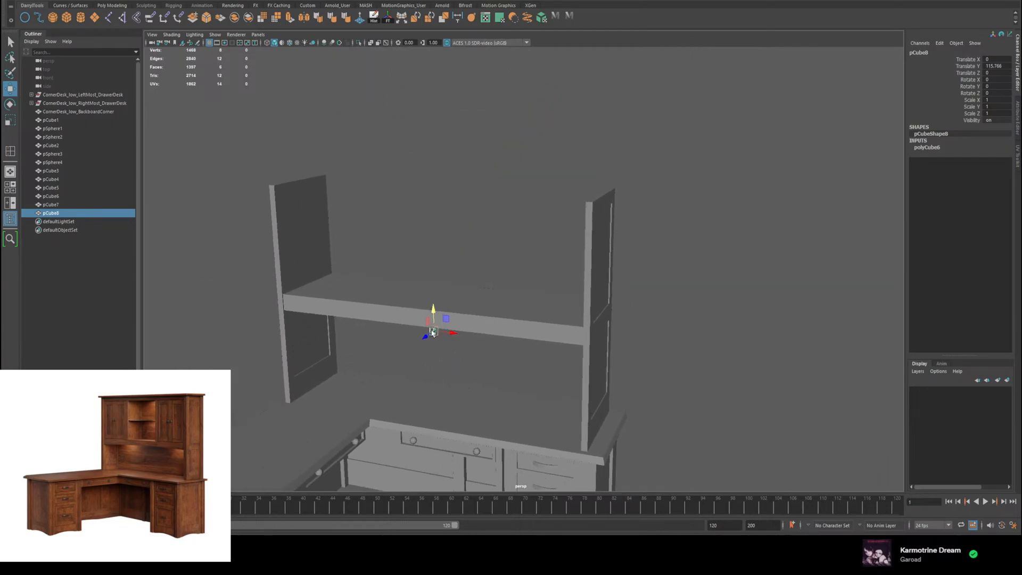
{"action": "left_click_drag", "start_coordinate": [426, 336], "coordinate": [520, 278]}
{"action": "left_click", "coordinate": [525, 286], "text": "shift"}
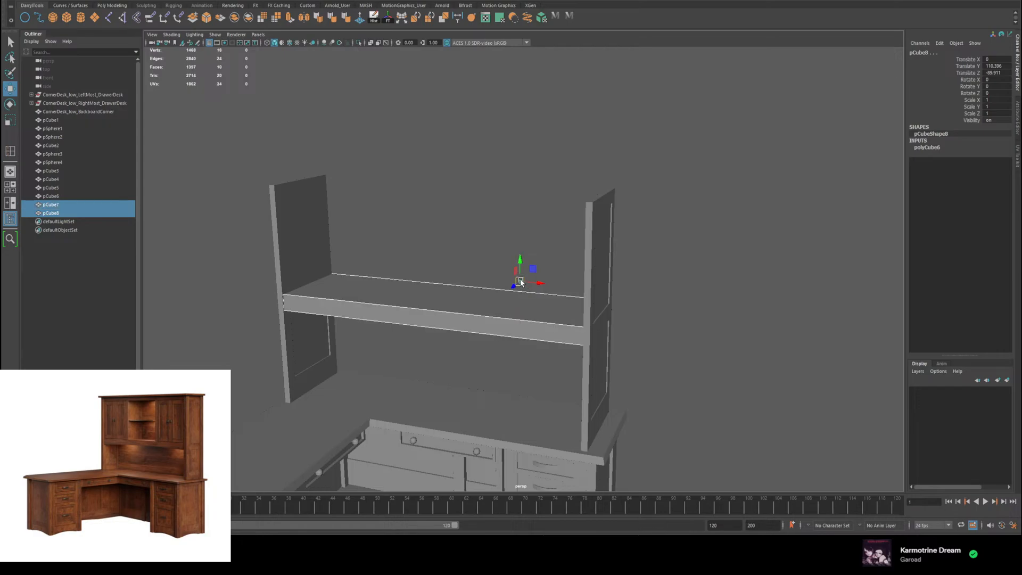
{"action": "left_click", "coordinate": [542, 266]}
{"action": "left_click_drag", "start_coordinate": [527, 269], "coordinate": [388, 277]}
Step: Scale the cube to about 30.8 in X and Z and 39 in Y, and raise it to about Y 126.2 above the shelf
{"action": "key", "text": "r"}
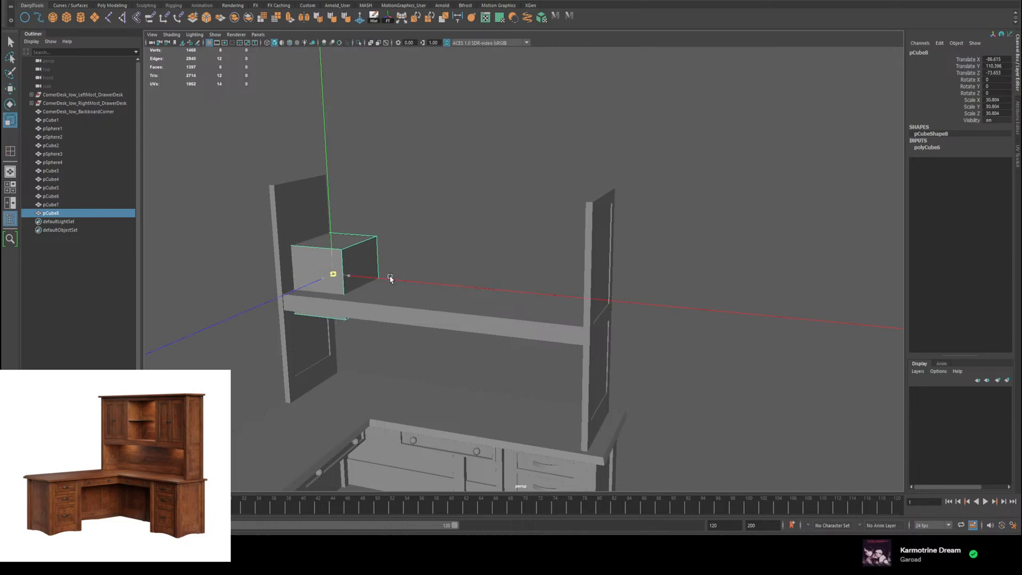
{"action": "key", "text": "w"}
{"action": "left_click_drag", "start_coordinate": [332, 254], "coordinate": [330, 219]}
{"action": "key", "text": "r"}
{"action": "key", "text": "w"}
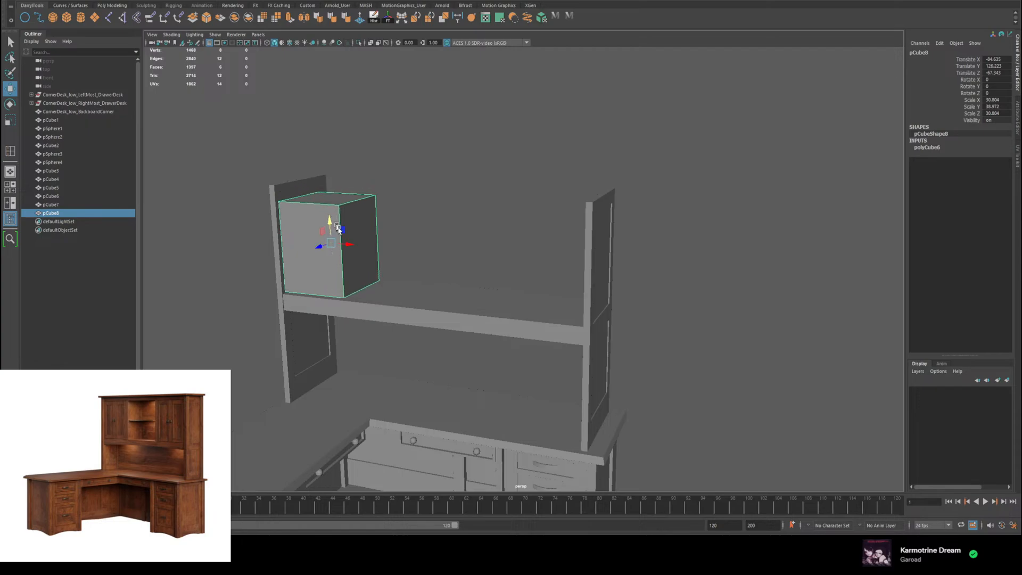
Step: Stretch the cube's height to about 47.2 and move it to about X -83.2, Y 129.7 so it stands on the shelf
{"action": "key", "text": "f"}
{"action": "left_click_drag", "start_coordinate": [542, 269], "coordinate": [519, 261]}
{"action": "key", "text": "r"}
{"action": "key", "text": "w"}
{"action": "key", "text": "r"}
{"action": "key", "text": "w"}
{"action": "key", "text": "r"}
{"action": "key", "text": "ctrl+z"}
{"action": "key", "text": "w"}
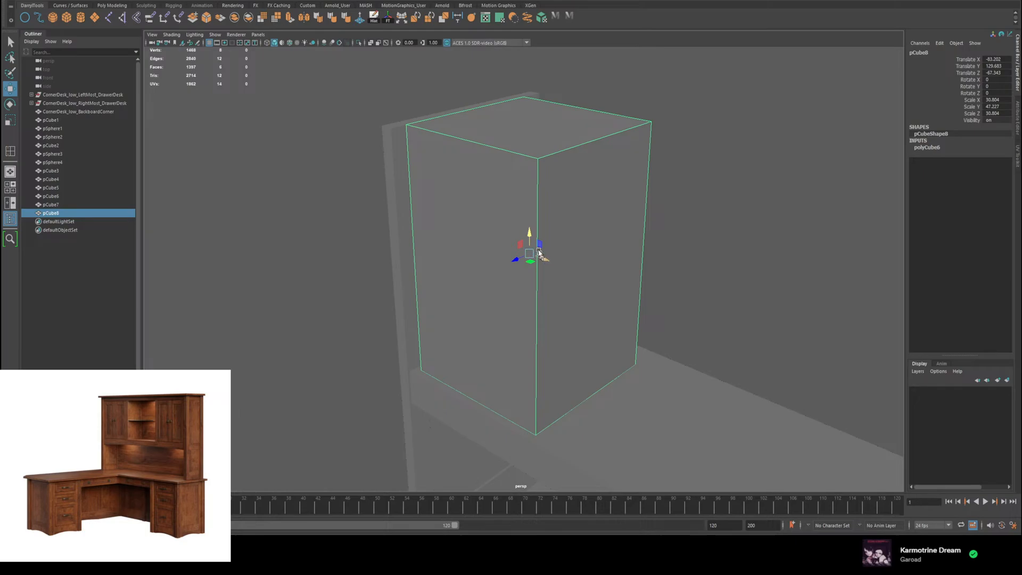
Step: Adjust the cube's top face to the side panel's upper edge and select its inner side face to check the width
{"action": "right_click_drag", "start_coordinate": [515, 131], "coordinate": [514, 149]}
{"action": "left_click", "coordinate": [515, 128]}
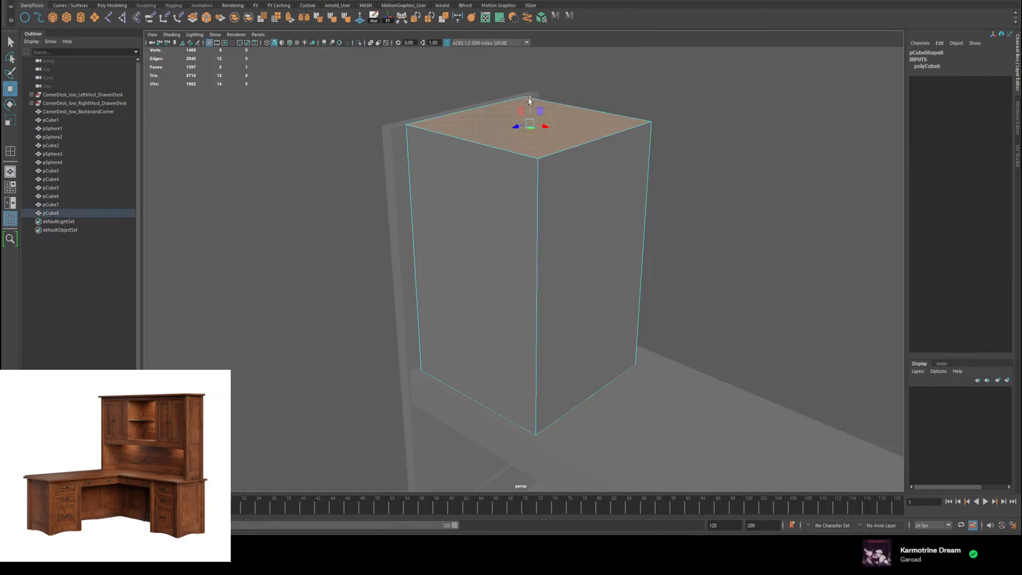
{"action": "left_click_drag", "start_coordinate": [530, 100], "coordinate": [630, 169]}
{"action": "left_click", "coordinate": [589, 179]}
{"action": "left_click_drag", "start_coordinate": [644, 257], "coordinate": [664, 251], "text": "alt"}
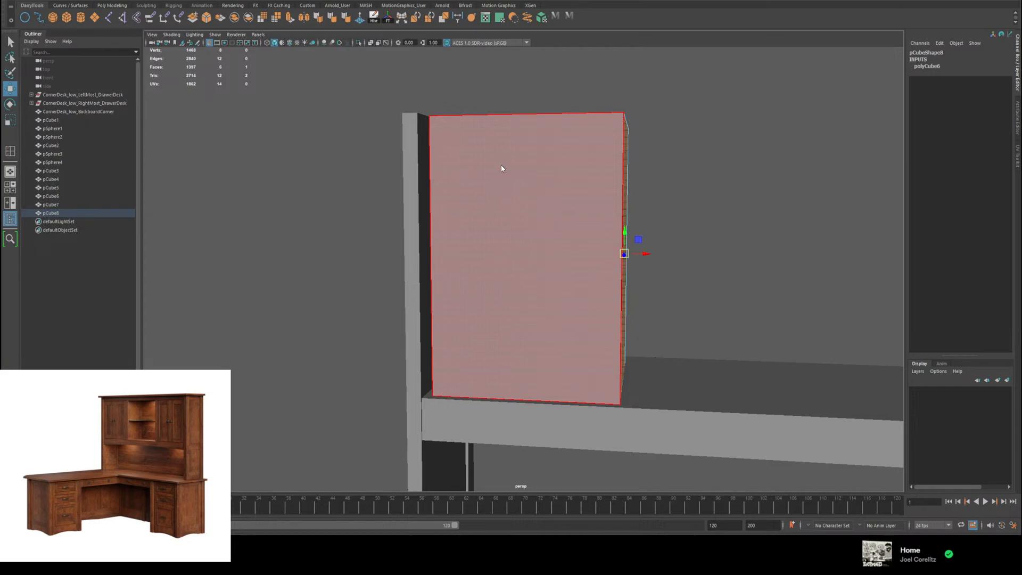
{"action": "key", "text": "F8"}
Step: Shift the cube against the side panel at about X -84.5, deepen it to about 38.9 in Z and move it to Z -69.7
{"action": "left_click_drag", "start_coordinate": [518, 201], "coordinate": [452, 287], "text": "alt"}
{"action": "key", "text": "r"}
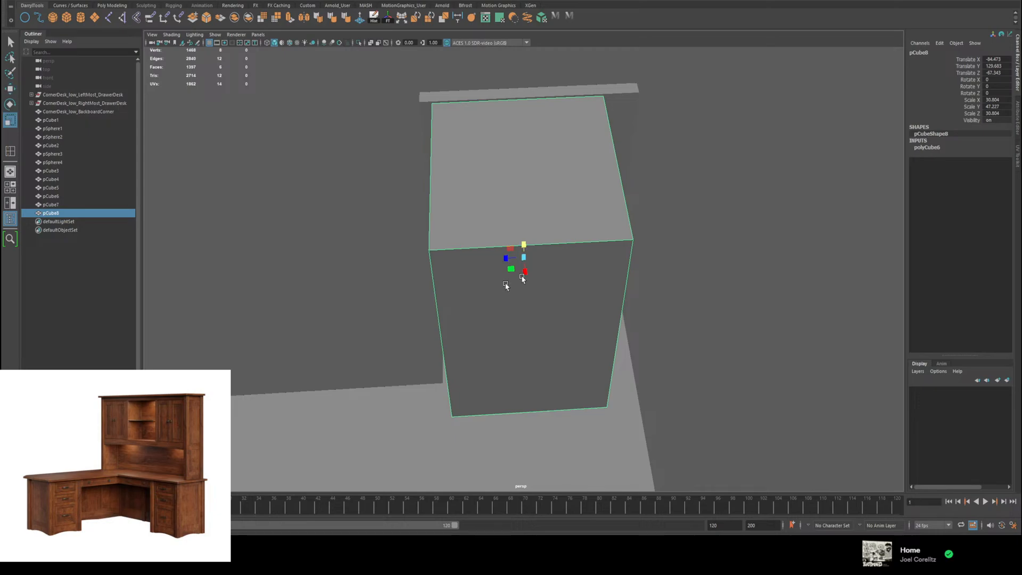
{"action": "left_click_drag", "start_coordinate": [506, 259], "coordinate": [594, 209]}
{"action": "key", "text": "w"}
{"action": "key", "text": "r"}
{"action": "key", "text": "w"}
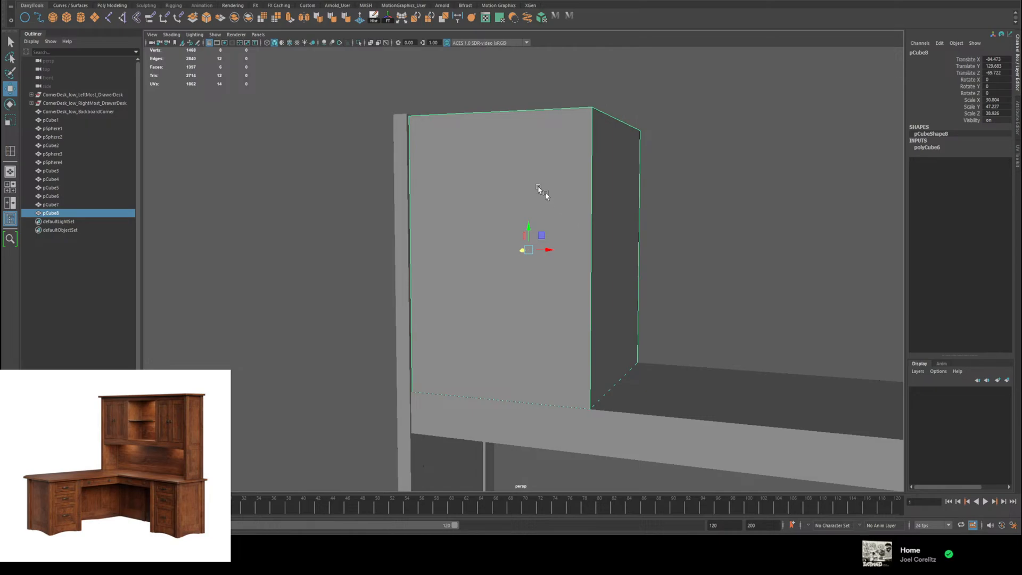
Step: Insert a vertical edge loop down the middle of the cube's front to divide it into two door halves
{"action": "left_click_drag", "start_coordinate": [539, 189], "coordinate": [516, 146], "text": "alt"}
{"action": "right_click_drag", "start_coordinate": [516, 147], "coordinate": [471, 160]}
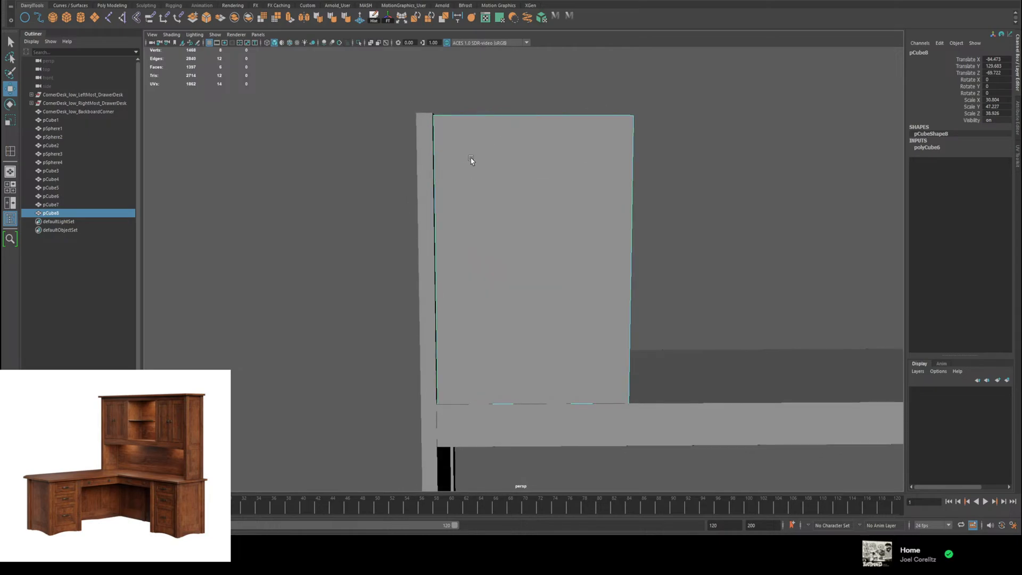
{"action": "left_click", "coordinate": [535, 115]}
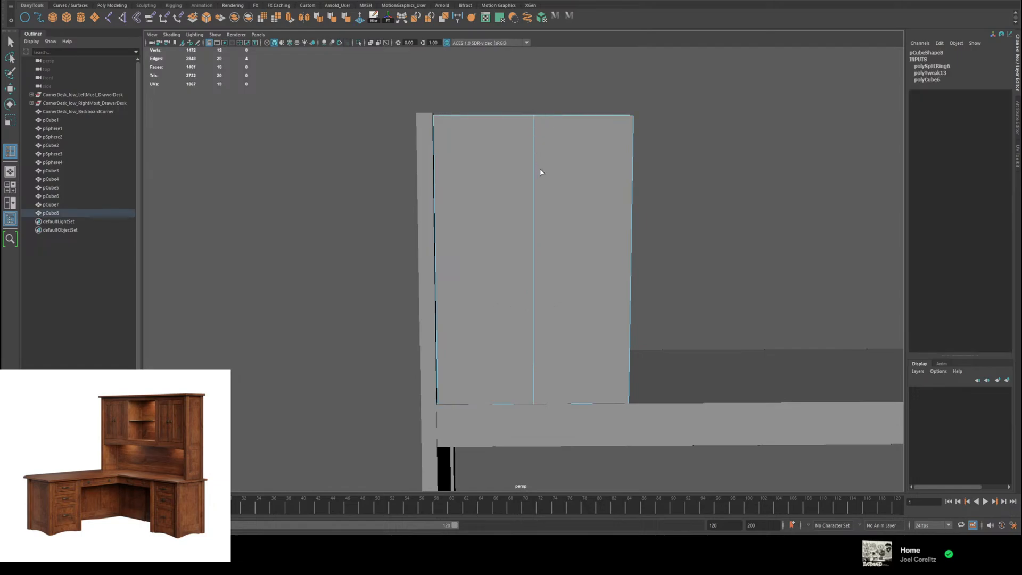
{"action": "mouse_move", "coordinate": [625, 172]}
{"action": "left_mouse_down", "text": "alt"}
{"action": "mouse_move", "coordinate": [570, 164]}
{"action": "mouse_move", "coordinate": [593, 180]}
{"action": "mouse_move", "coordinate": [611, 169]}
{"action": "left_mouse_up", "text": "alt"}
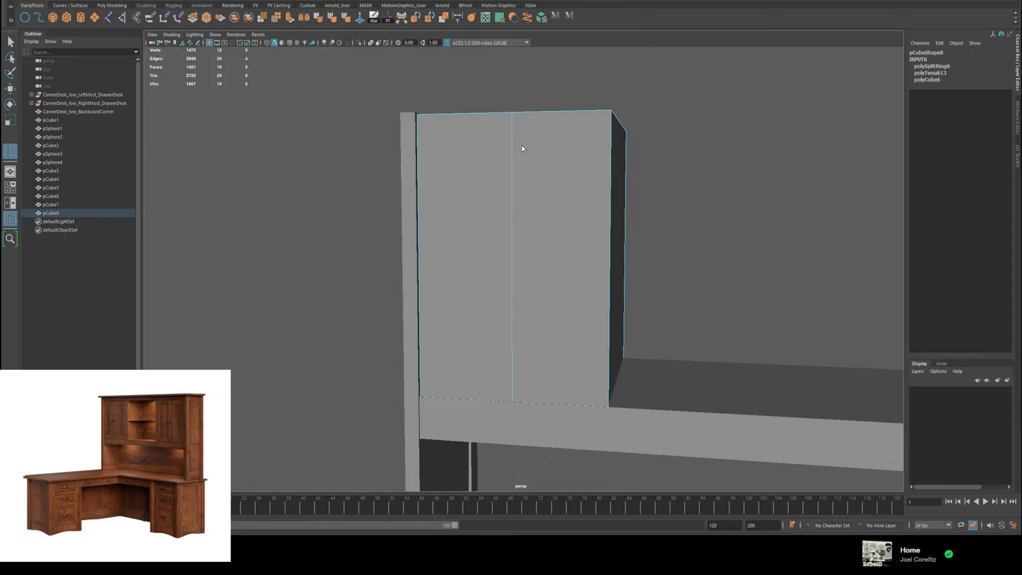
{"action": "left_click", "coordinate": [515, 167]}
{"action": "key", "text": "w"}
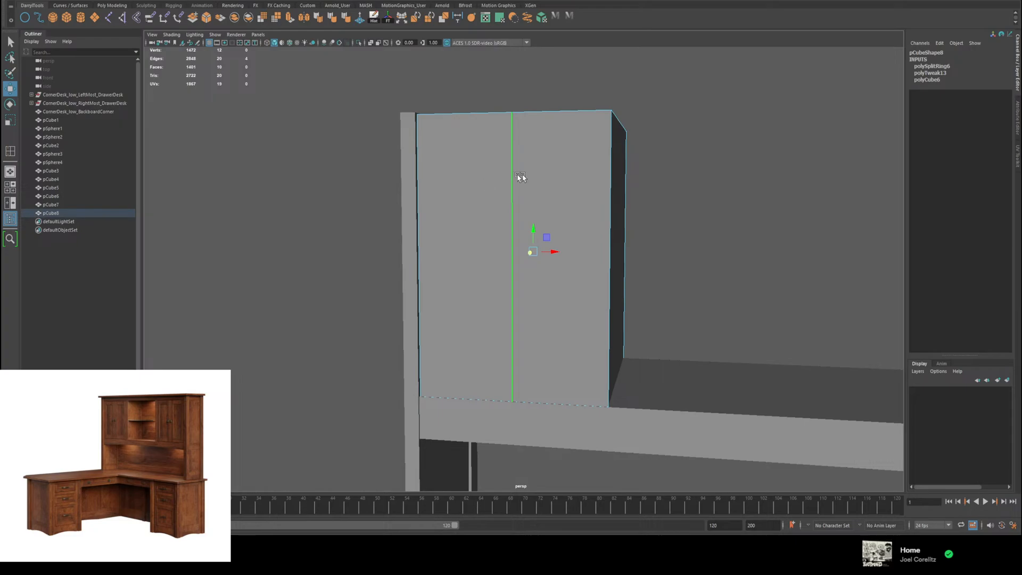
{"action": "left_click_drag", "start_coordinate": [522, 187], "coordinate": [529, 171], "text": "alt"}
{"action": "right_click_drag", "start_coordinate": [530, 171], "coordinate": [544, 162]}
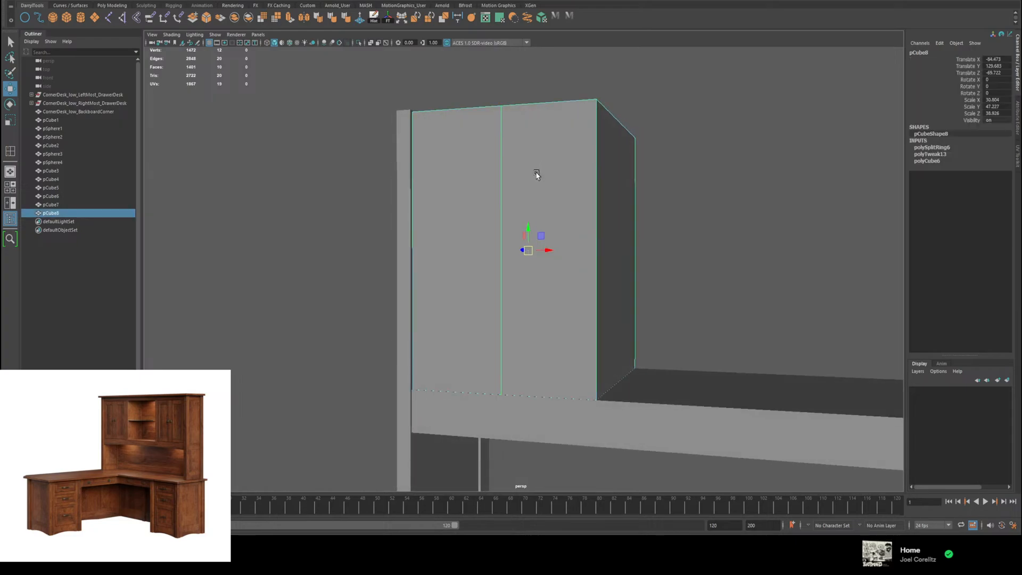
{"action": "scroll", "coordinate": [521, 237], "scroll_direction": "down", "scroll_amount": 5}
{"action": "left_click_drag", "start_coordinate": [524, 261], "coordinate": [519, 285], "text": "alt"}
{"action": "scroll", "coordinate": [526, 255], "scroll_direction": "up", "scroll_amount": 4}
{"action": "scroll", "coordinate": [526, 255], "scroll_direction": "up", "scroll_amount": 6}
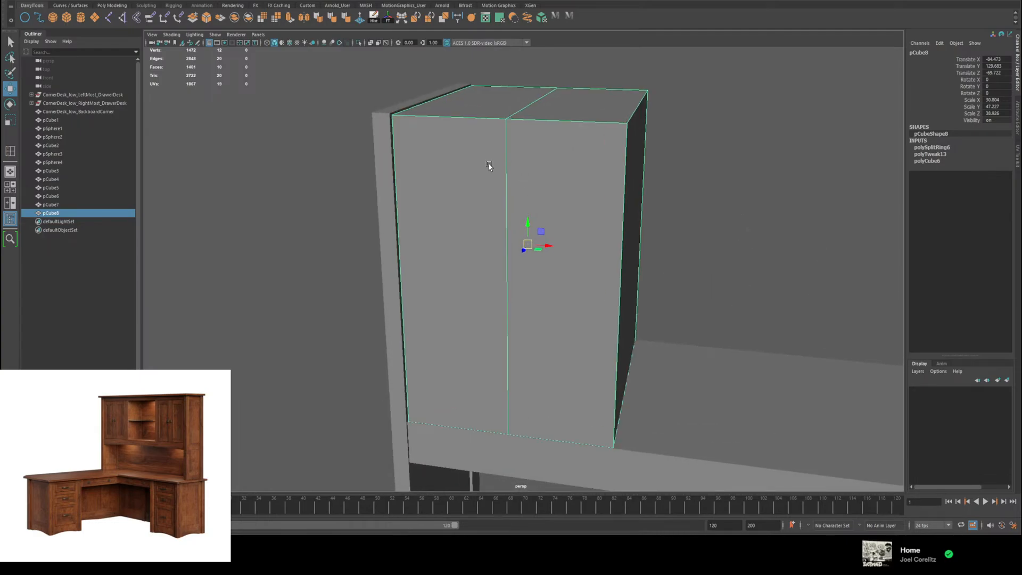
{"action": "left_click_drag", "start_coordinate": [489, 166], "coordinate": [500, 165], "text": "alt"}
{"action": "right_click", "coordinate": [501, 172], "text": "shift"}
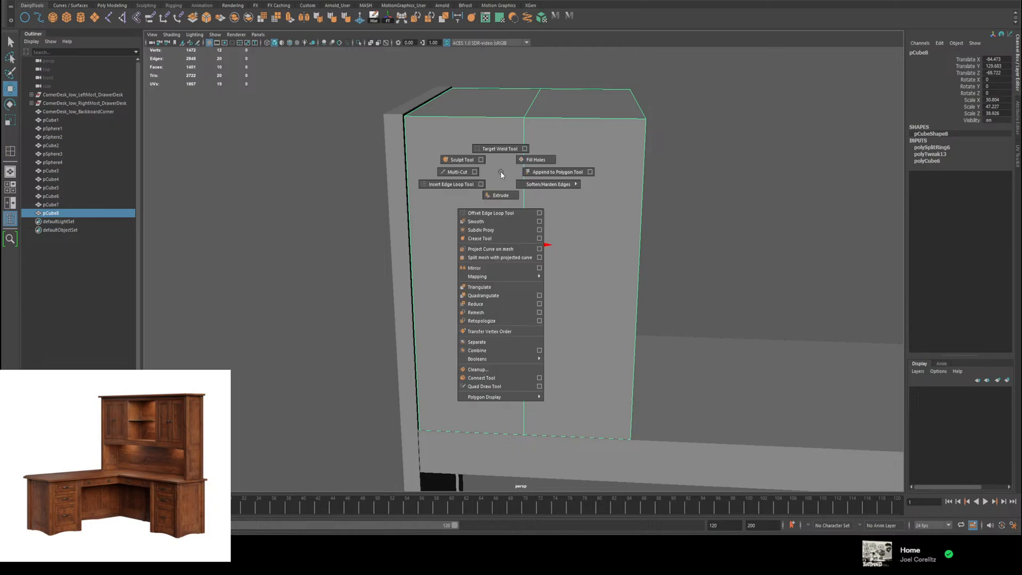
{"action": "right_click_drag", "start_coordinate": [502, 176], "coordinate": [500, 197]}
{"action": "left_click", "coordinate": [468, 277]}
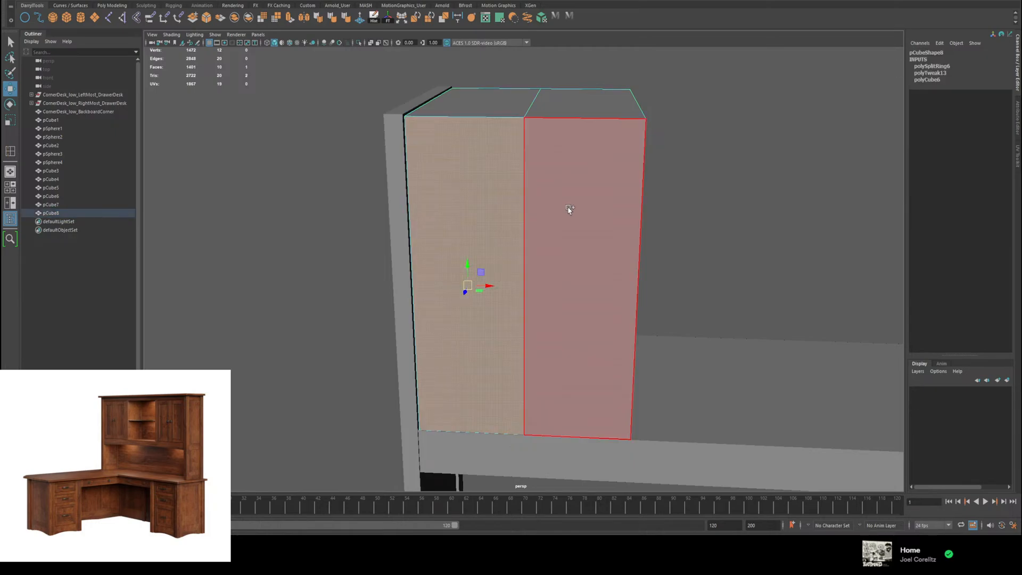
{"action": "left_click", "coordinate": [566, 245], "text": "shift"}
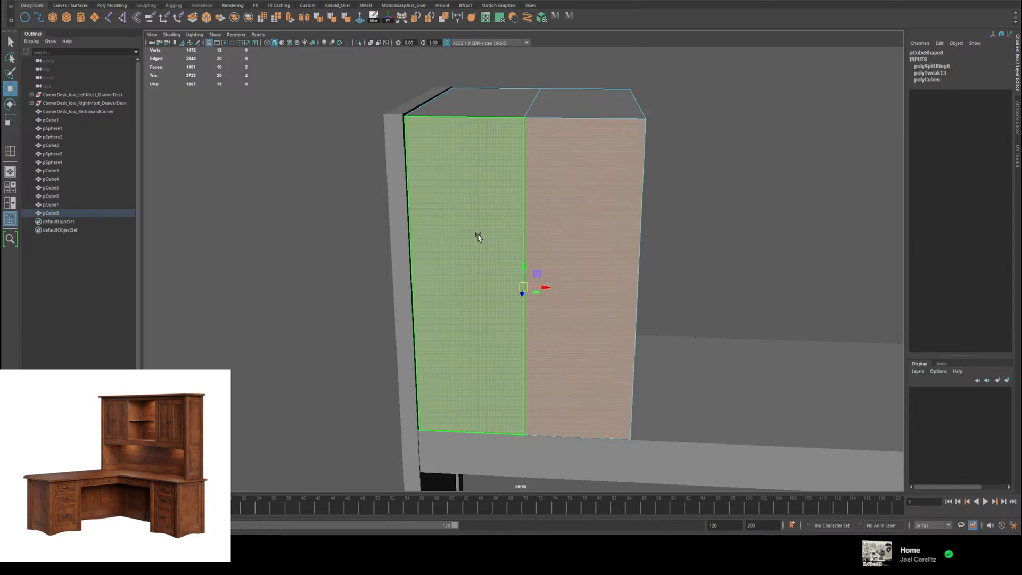
{"action": "left_click", "coordinate": [479, 237]}
{"action": "left_click", "coordinate": [550, 231], "text": "shift"}
{"action": "left_click", "coordinate": [448, 246]}
{"action": "left_click", "coordinate": [551, 237]}
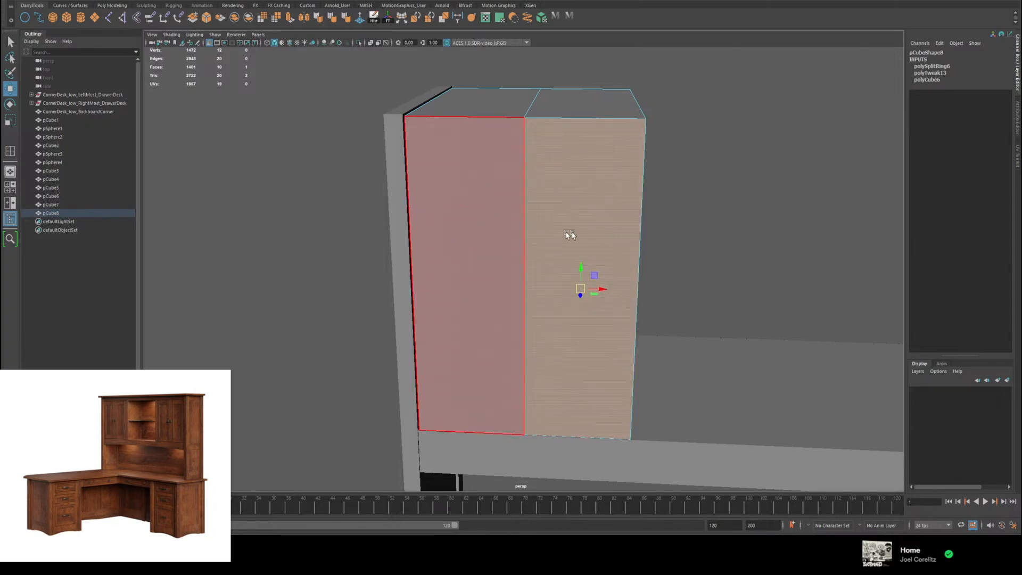
{"action": "left_click", "coordinate": [452, 232]}
{"action": "left_click", "coordinate": [551, 232]}
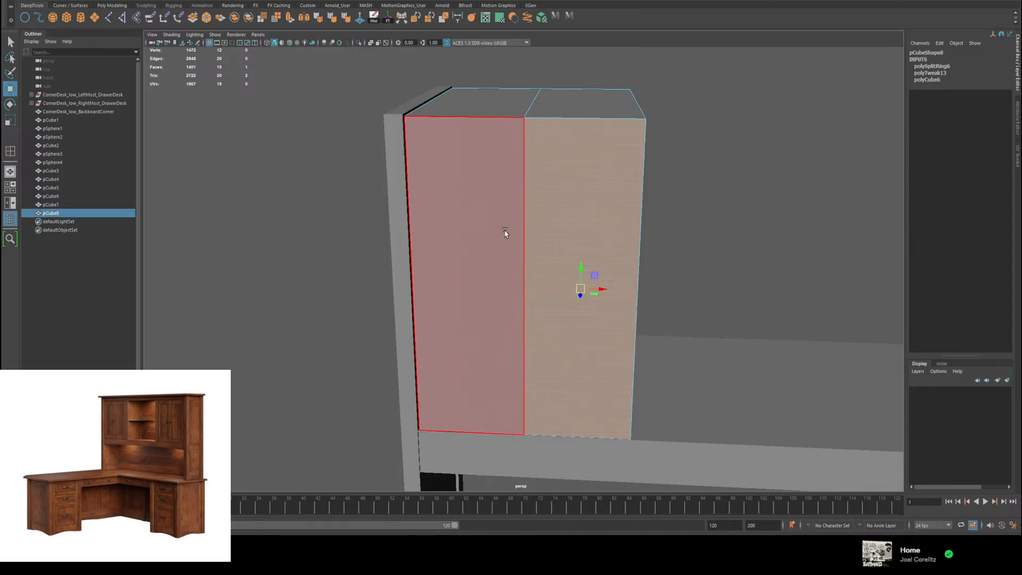
{"action": "key", "text": "F8"}
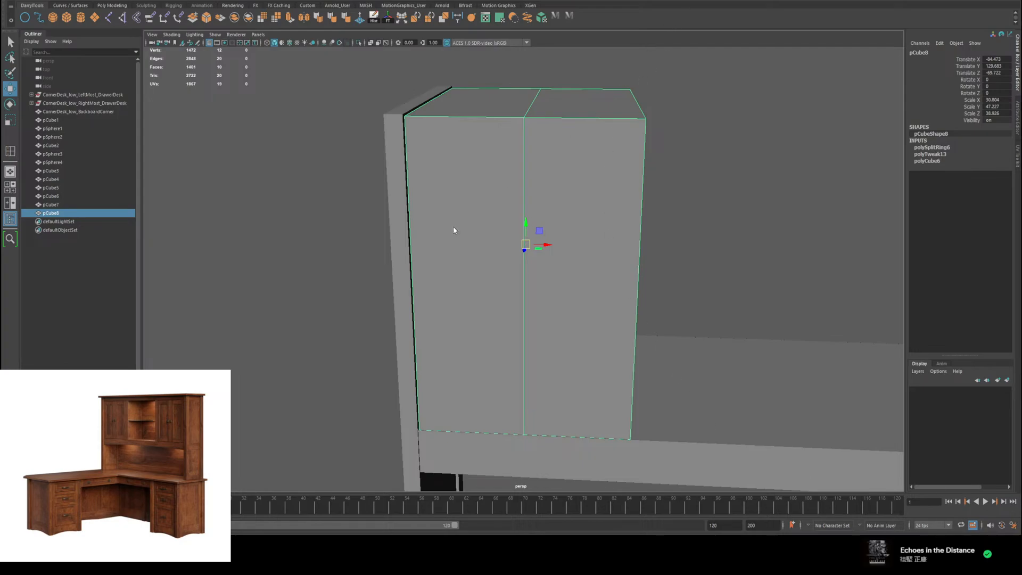
Step: Extrude the front door face next to the side panel and scale it inward to form an even frame border
{"action": "right_click_drag", "start_coordinate": [453, 230], "coordinate": [456, 246]}
{"action": "left_click", "coordinate": [471, 239]}
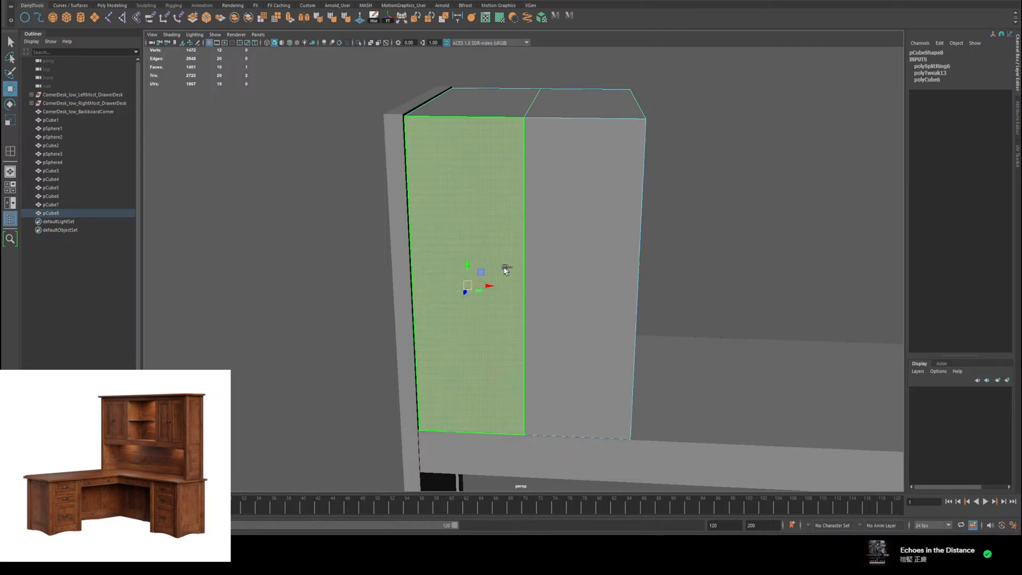
{"action": "key", "text": "ctrl+e"}
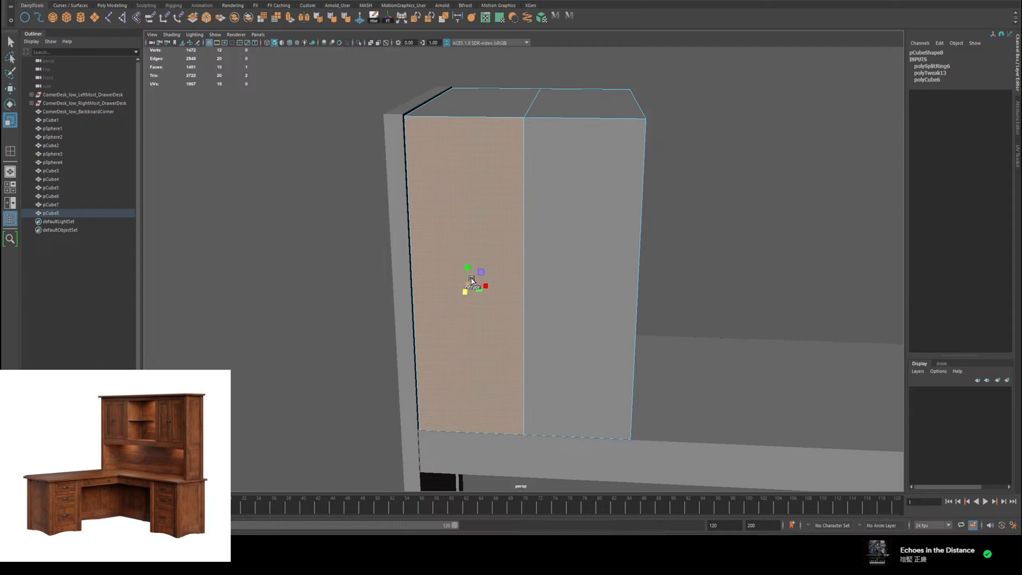
{"action": "mouse_move", "coordinate": [468, 285]}
{"action": "left_mouse_down"}
{"action": "mouse_move", "coordinate": [443, 292]}
{"action": "mouse_move", "coordinate": [481, 286]}
{"action": "left_mouse_up"}
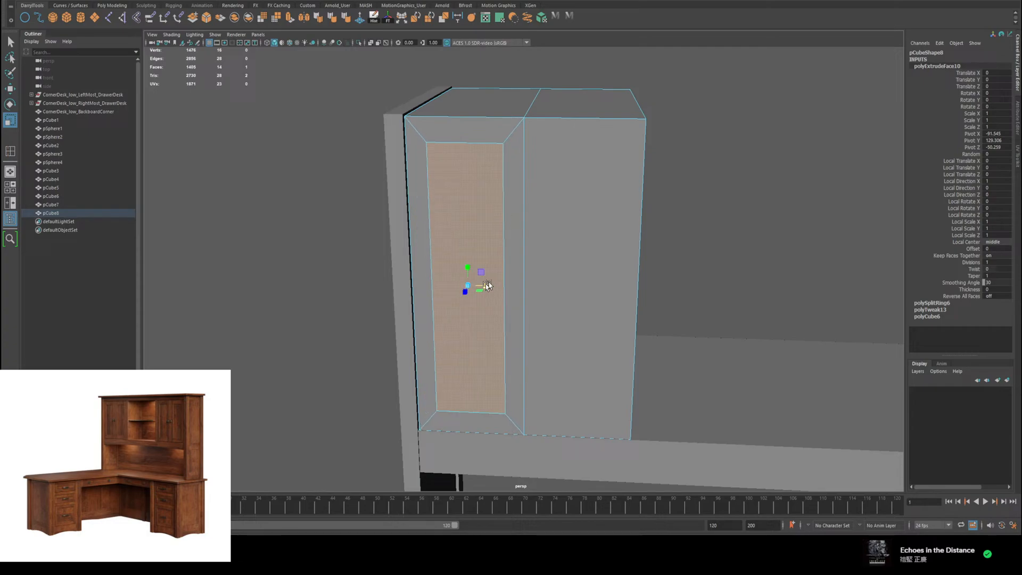
{"action": "left_click", "coordinate": [564, 265]}
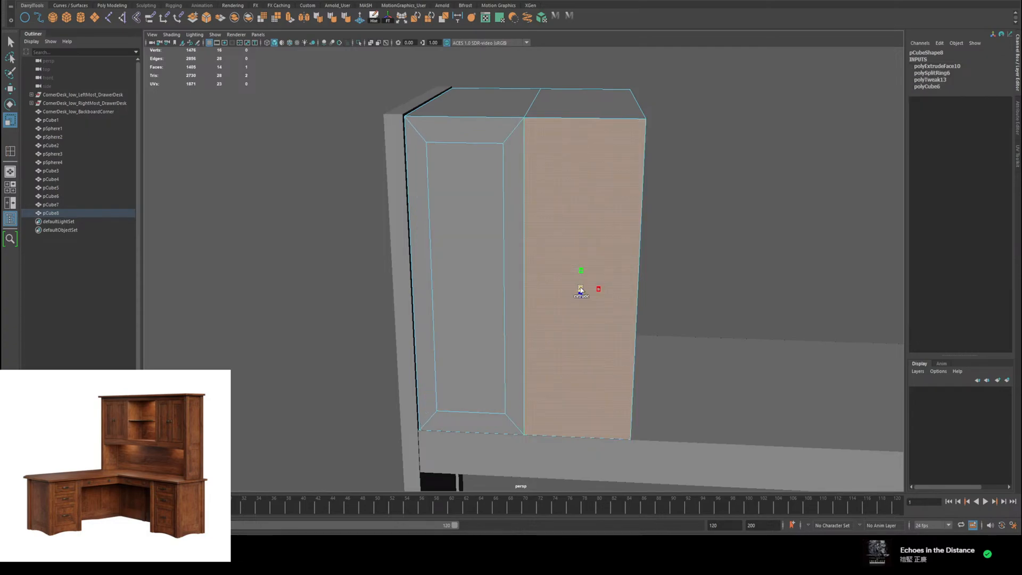
{"action": "key", "text": "ctrl+e"}
{"action": "left_click_drag", "start_coordinate": [580, 290], "coordinate": [587, 248]}
{"action": "key", "text": "w"}
{"action": "key", "text": "r"}
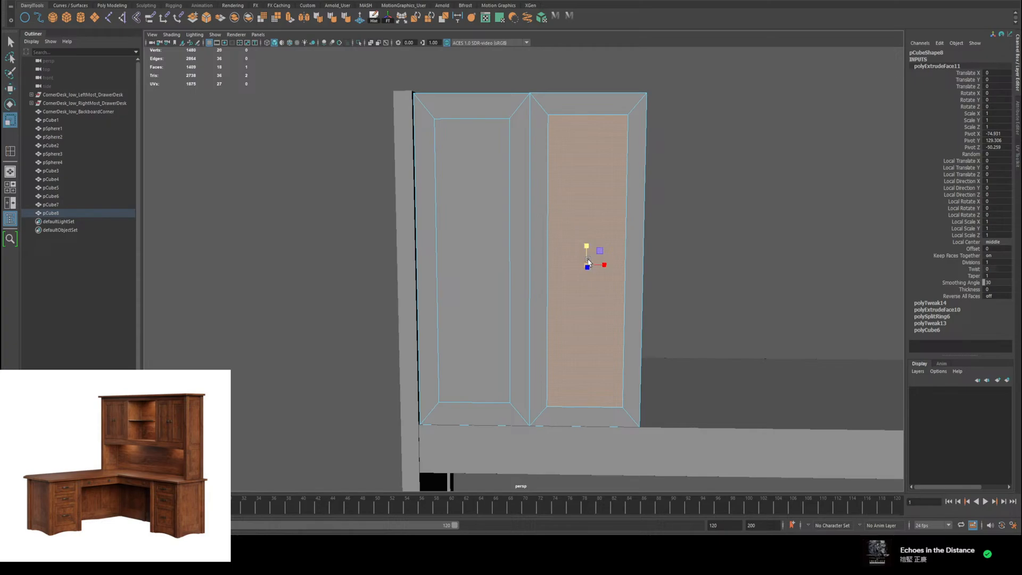
{"action": "key", "text": "ctrl+z"}
{"action": "key", "text": "ctrl+z"}
{"action": "key", "text": "ctrl+z"}
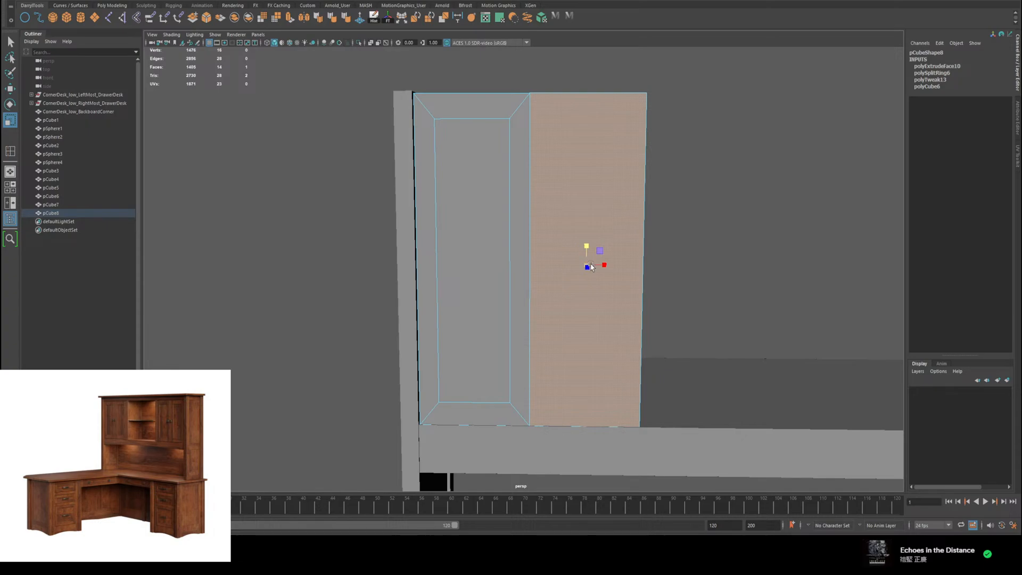
Step: Extrude the second front door face and scale it inward so its frame border matches the first door's
{"action": "key", "text": "ctrl+e"}
{"action": "mouse_move", "coordinate": [584, 266]}
{"action": "left_mouse_down"}
{"action": "mouse_move", "coordinate": [561, 269]}
{"action": "mouse_move", "coordinate": [603, 265]}
{"action": "left_mouse_up"}
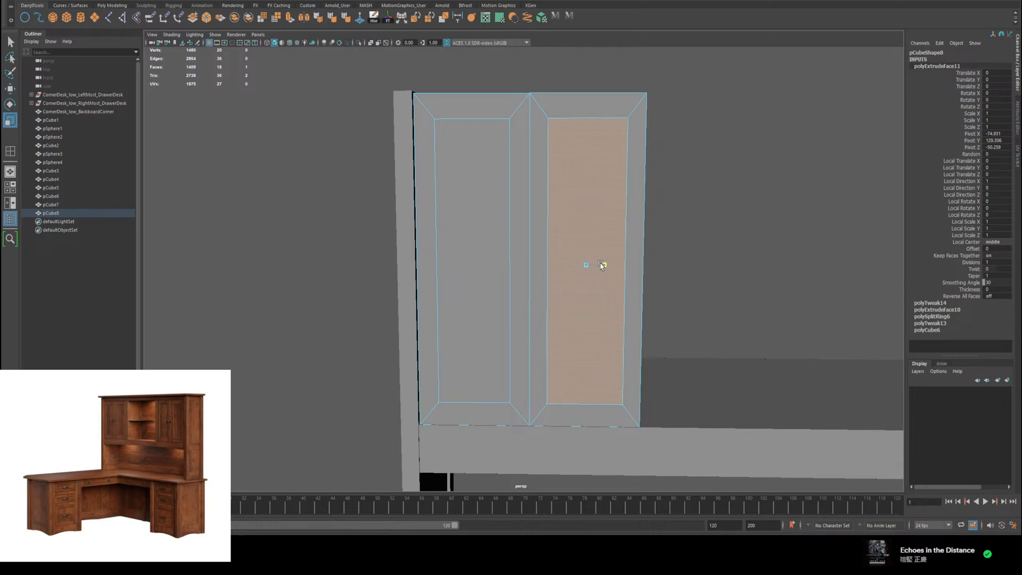
{"action": "left_click_drag", "start_coordinate": [601, 266], "coordinate": [602, 266]}
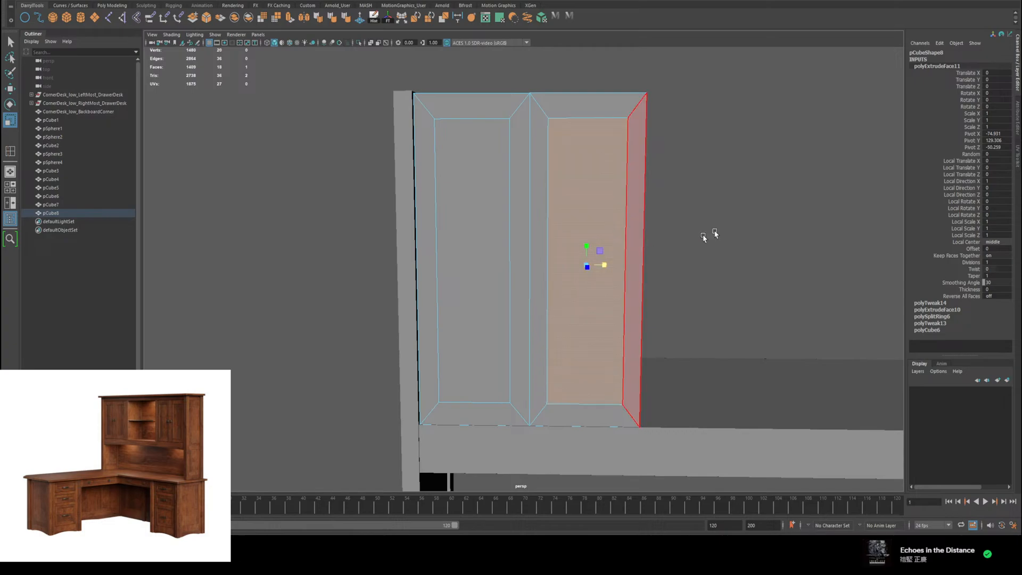
Step: Extrude both inner door panel faces together and push them slightly back into the cabinet to recess them within their frames
{"action": "key", "text": "w"}
{"action": "left_click_drag", "start_coordinate": [716, 233], "coordinate": [710, 234], "text": "alt"}
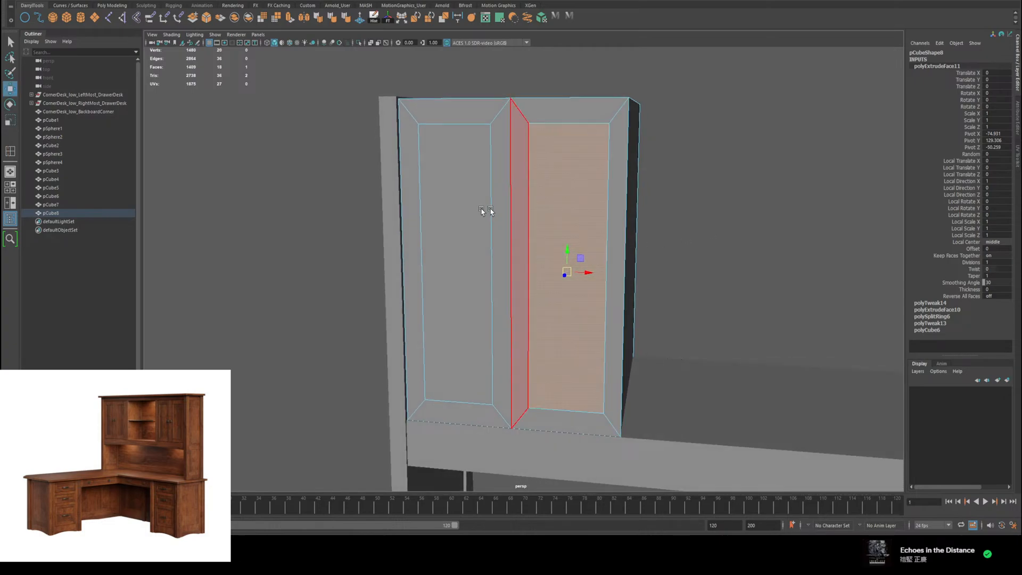
{"action": "left_click", "coordinate": [457, 210], "text": "shift"}
{"action": "left_click_drag", "start_coordinate": [457, 213], "coordinate": [609, 234], "text": "alt"}
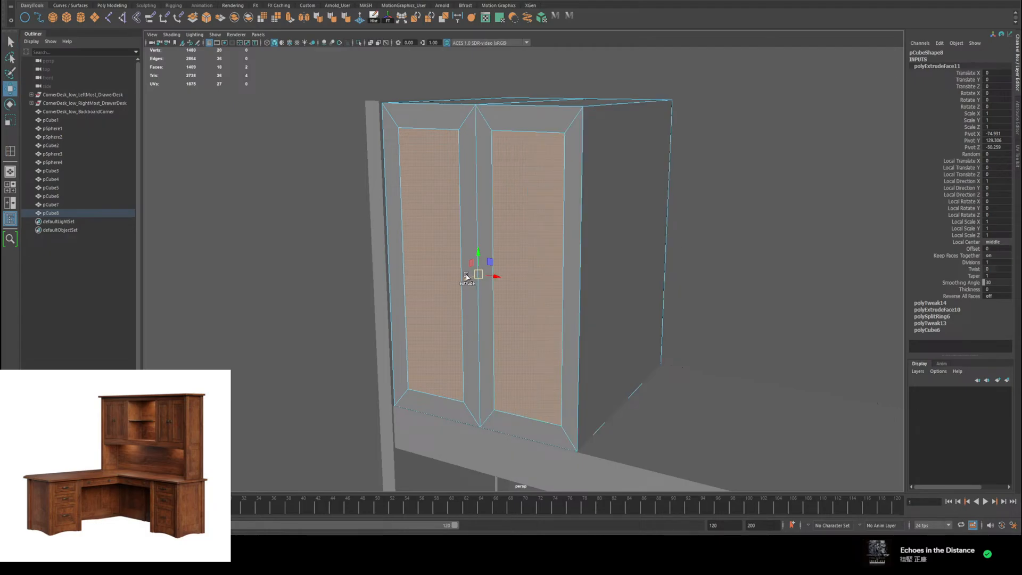
{"action": "left_click_drag", "start_coordinate": [467, 276], "coordinate": [469, 276], "text": "shift"}
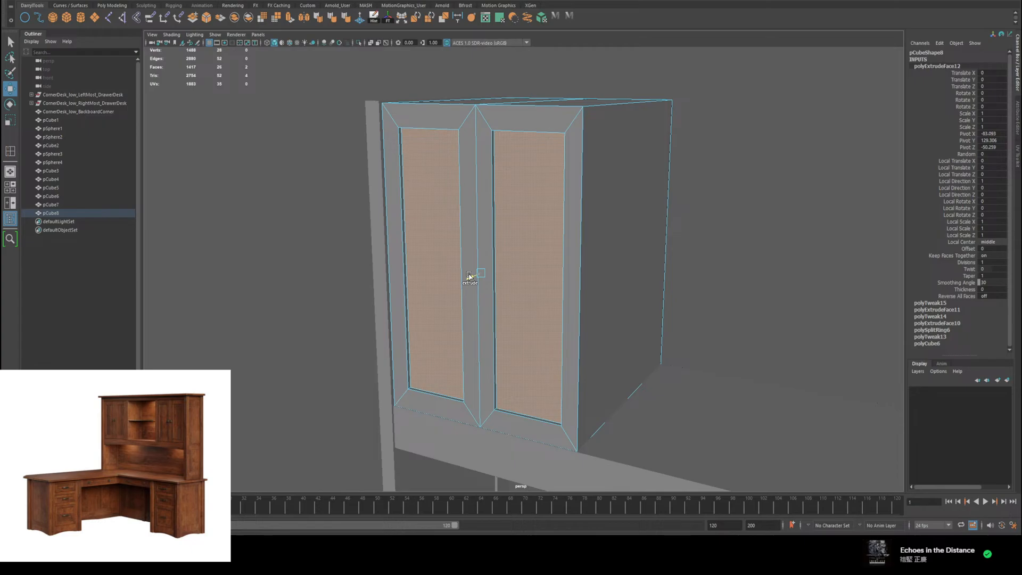
{"action": "mouse_move", "coordinate": [575, 268]}
{"action": "left_mouse_down", "text": "alt"}
{"action": "mouse_move", "coordinate": [644, 269]}
{"action": "mouse_move", "coordinate": [568, 268]}
{"action": "mouse_move", "coordinate": [585, 265]}
{"action": "left_mouse_up", "text": "alt"}
{"action": "left_click", "coordinate": [726, 217]}
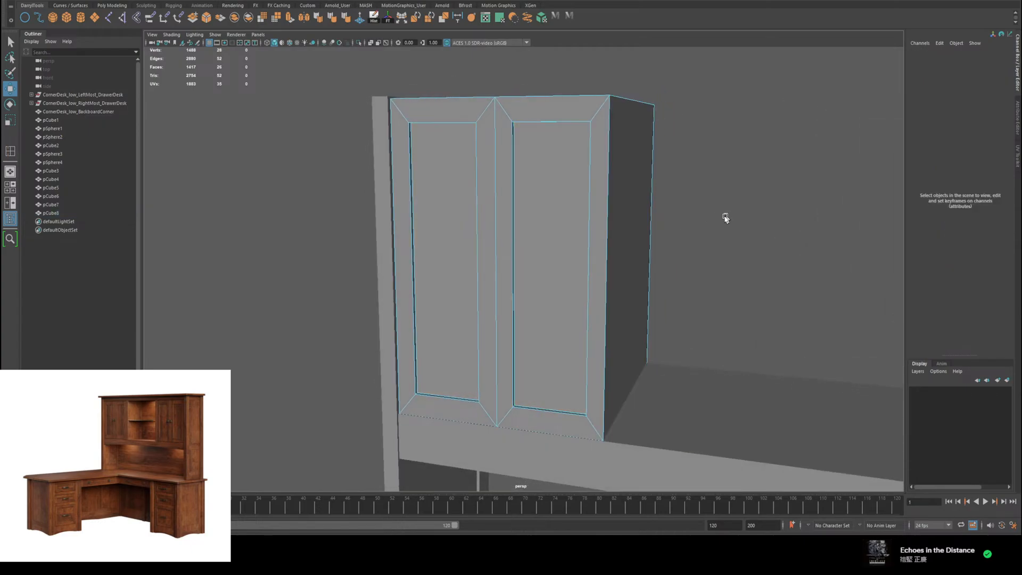
{"action": "right_click", "coordinate": [537, 231]}
{"action": "right_click_drag", "start_coordinate": [537, 231], "coordinate": [585, 218]}
Step: Duplicate one of the round knobs on the drawer below the desktop and raise the copy to about Y 112.2
{"action": "scroll", "coordinate": [668, 224], "scroll_direction": "down", "scroll_amount": 5}
{"action": "middle_click_drag", "start_coordinate": [711, 300], "coordinate": [586, 91], "text": "alt"}
{"action": "scroll", "coordinate": [644, 296], "scroll_direction": "down", "scroll_amount": 3}
{"action": "scroll", "coordinate": [612, 309], "scroll_direction": "down", "scroll_amount": 3}
{"action": "left_click", "coordinate": [541, 331]}
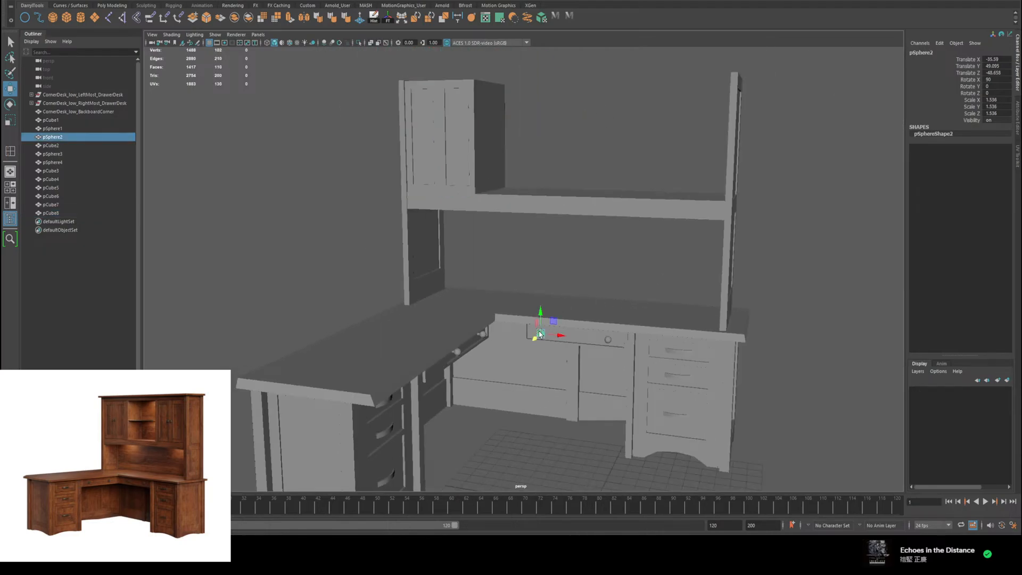
{"action": "scroll", "coordinate": [623, 351], "scroll_direction": "up", "scroll_amount": 3}
{"action": "scroll", "coordinate": [622, 351], "scroll_direction": "up", "scroll_amount": 4}
{"action": "mouse_move", "coordinate": [622, 351]}
{"action": "left_mouse_down", "text": "alt"}
{"action": "mouse_move", "coordinate": [580, 348]}
{"action": "mouse_move", "coordinate": [605, 345]}
{"action": "mouse_move", "coordinate": [609, 356]}
{"action": "left_mouse_up", "text": "alt"}
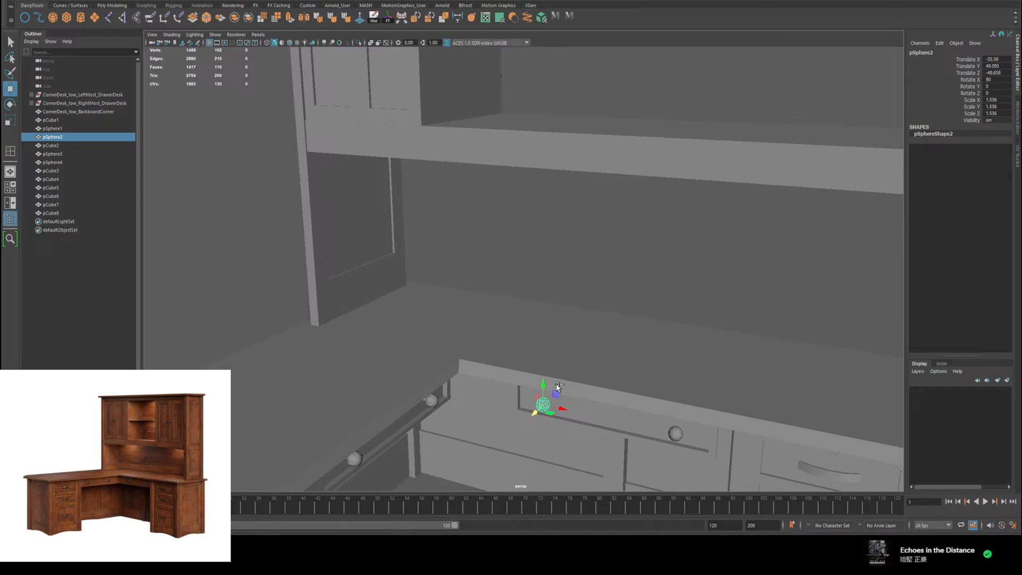
{"action": "key", "text": "ctrl+d"}
{"action": "left_click_drag", "start_coordinate": [548, 324], "coordinate": [565, 70]}
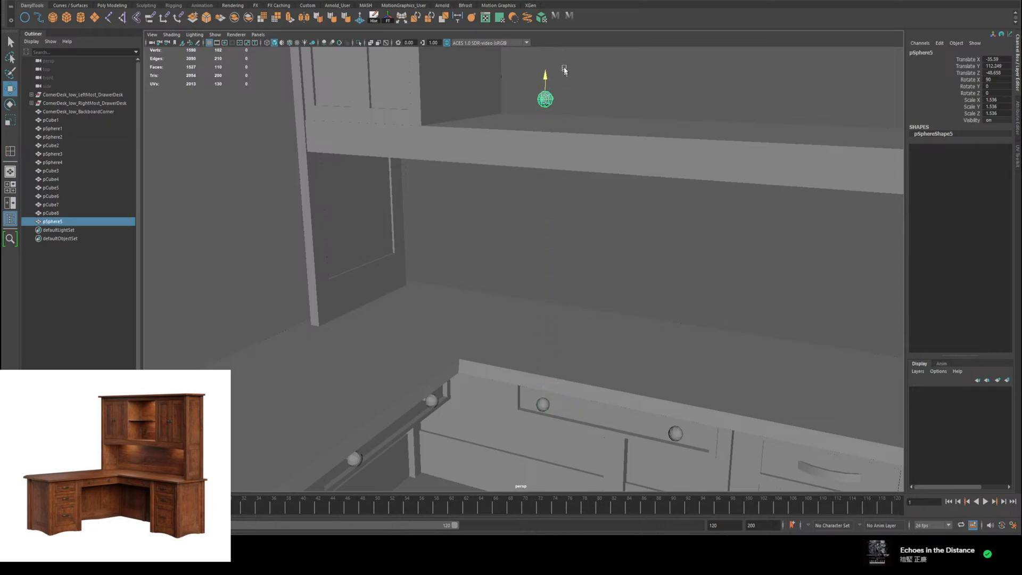
Step: Scale the copied knob to about 0.716 and place it on the cabinet's door front at about X -84.99, Y 131.3, Z -48.9
{"action": "middle_click_drag", "start_coordinate": [567, 152], "coordinate": [639, 335], "text": "alt"}
{"action": "left_click_drag", "start_coordinate": [634, 308], "coordinate": [418, 276]}
{"action": "scroll", "coordinate": [450, 259], "scroll_direction": "up", "scroll_amount": 4}
{"action": "middle_click_drag", "start_coordinate": [449, 249], "coordinate": [525, 275], "text": "alt"}
{"action": "left_click_drag", "start_coordinate": [525, 276], "coordinate": [556, 272], "text": "alt"}
{"action": "left_click_drag", "start_coordinate": [451, 278], "coordinate": [371, 266]}
{"action": "key", "text": "r"}
{"action": "key", "text": "w"}
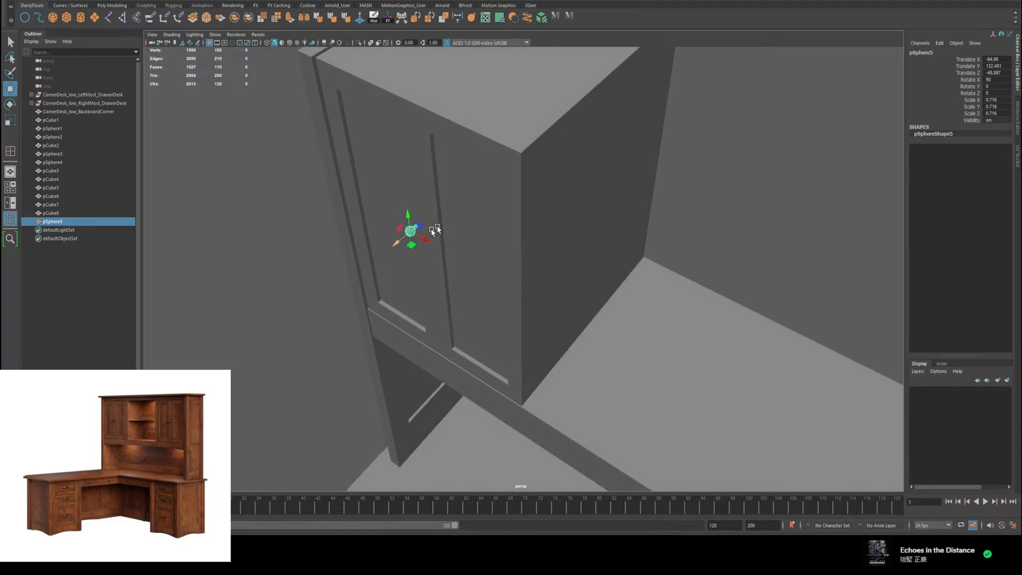
{"action": "left_click_drag", "start_coordinate": [434, 230], "coordinate": [506, 337], "text": "alt"}
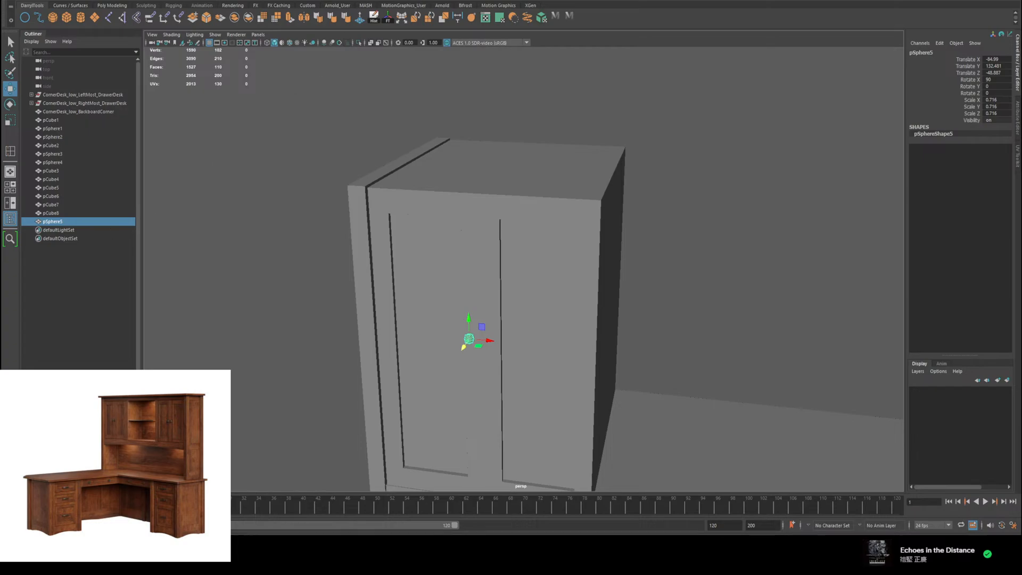
{"action": "left_click_drag", "start_coordinate": [691, 280], "coordinate": [500, 266], "text": "alt"}
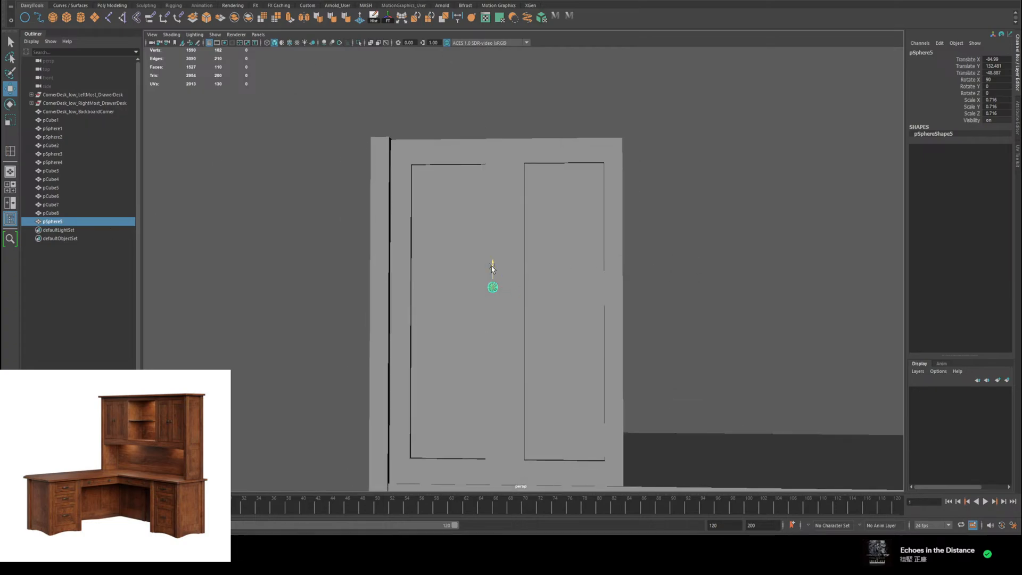
{"action": "mouse_move", "coordinate": [585, 274]}
{"action": "left_mouse_down", "text": "alt"}
{"action": "mouse_move", "coordinate": [573, 278]}
{"action": "mouse_move", "coordinate": [660, 291]}
{"action": "mouse_move", "coordinate": [630, 296]}
{"action": "mouse_move", "coordinate": [586, 279]}
{"action": "left_mouse_up", "text": "alt"}
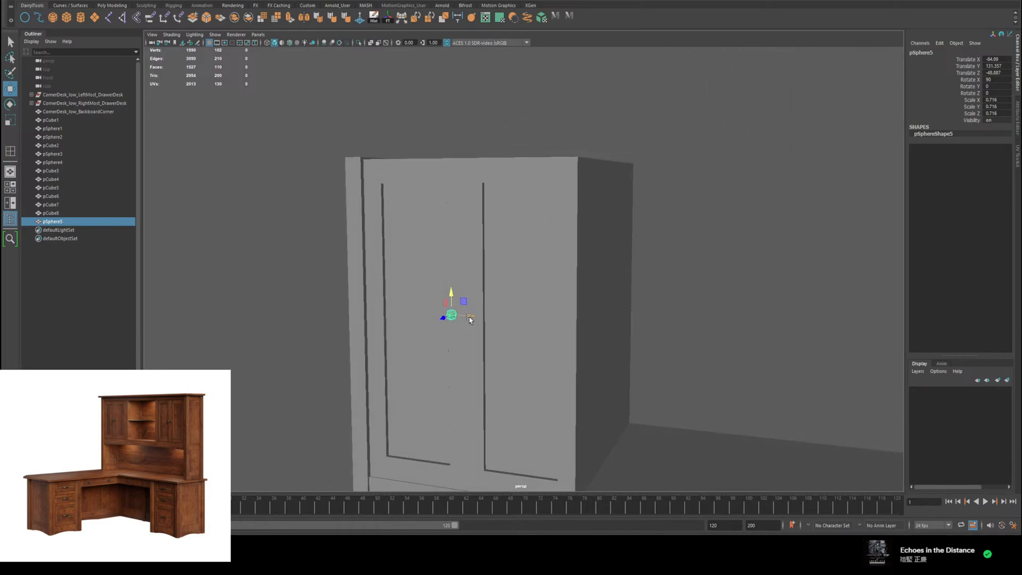
Step: Duplicate the cabinet knob for the neighbouring door, then lower both knobs to about Y 130.9 and stretch them slightly in height
{"action": "key", "text": "ctrl+d"}
{"action": "left_click_drag", "start_coordinate": [470, 318], "coordinate": [551, 285]}
{"action": "left_click", "coordinate": [447, 321], "text": "shift"}
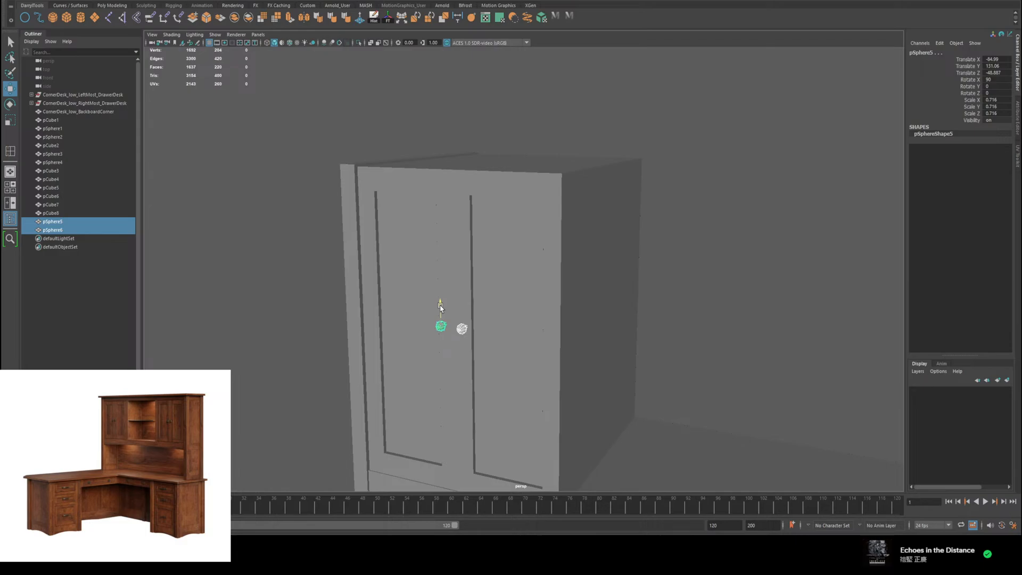
{"action": "key", "text": "r"}
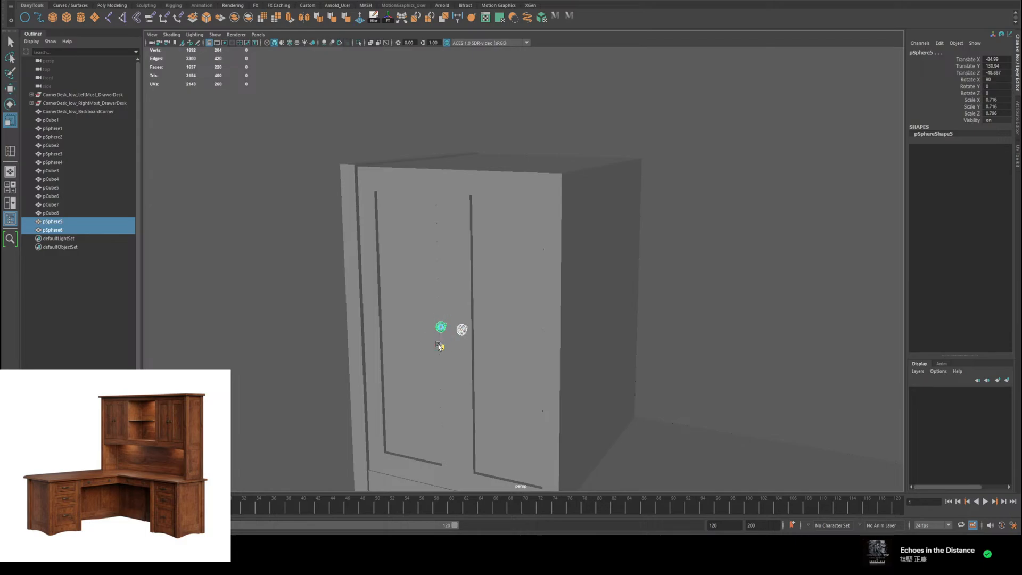
{"action": "key", "text": "w"}
{"action": "mouse_move", "coordinate": [530, 283]}
{"action": "left_mouse_down", "text": "alt"}
{"action": "mouse_move", "coordinate": [556, 273]}
{"action": "mouse_move", "coordinate": [547, 277]}
{"action": "left_mouse_up", "text": "alt"}
{"action": "left_click", "coordinate": [689, 222]}
Step: Group the two-door upper cabinet together with its two knobs
{"action": "scroll", "coordinate": [682, 229], "scroll_direction": "down", "scroll_amount": 3}
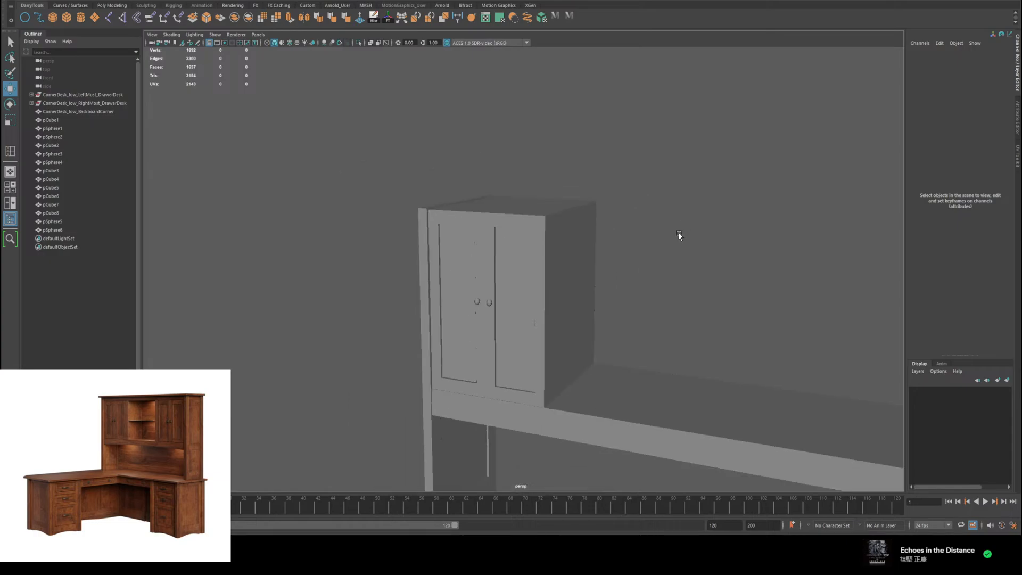
{"action": "scroll", "coordinate": [680, 237], "scroll_direction": "down", "scroll_amount": 4}
{"action": "middle_click_drag", "start_coordinate": [706, 249], "coordinate": [677, 137], "text": "alt"}
{"action": "left_click_drag", "start_coordinate": [676, 137], "coordinate": [704, 149], "text": "alt"}
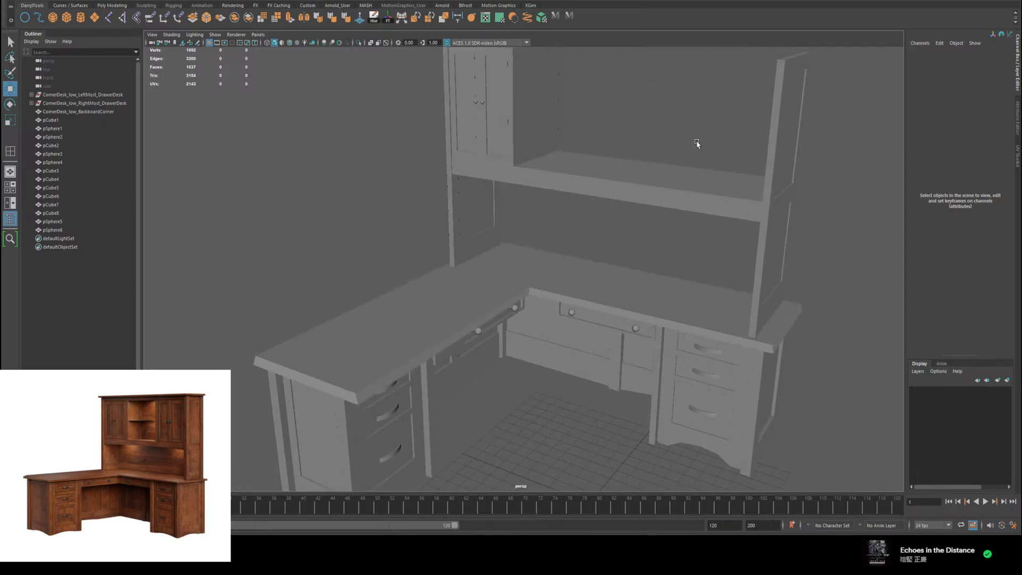
{"action": "scroll", "coordinate": [697, 144], "scroll_direction": "down", "scroll_amount": 4}
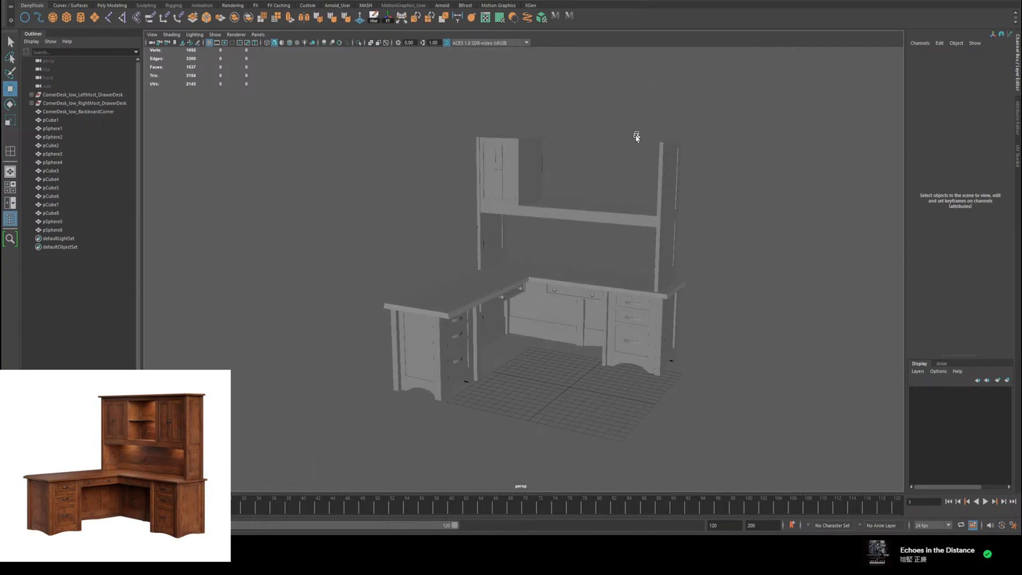
{"action": "left_click_drag", "start_coordinate": [636, 137], "coordinate": [630, 232], "text": "alt"}
{"action": "scroll", "coordinate": [628, 226], "scroll_direction": "up", "scroll_amount": 6}
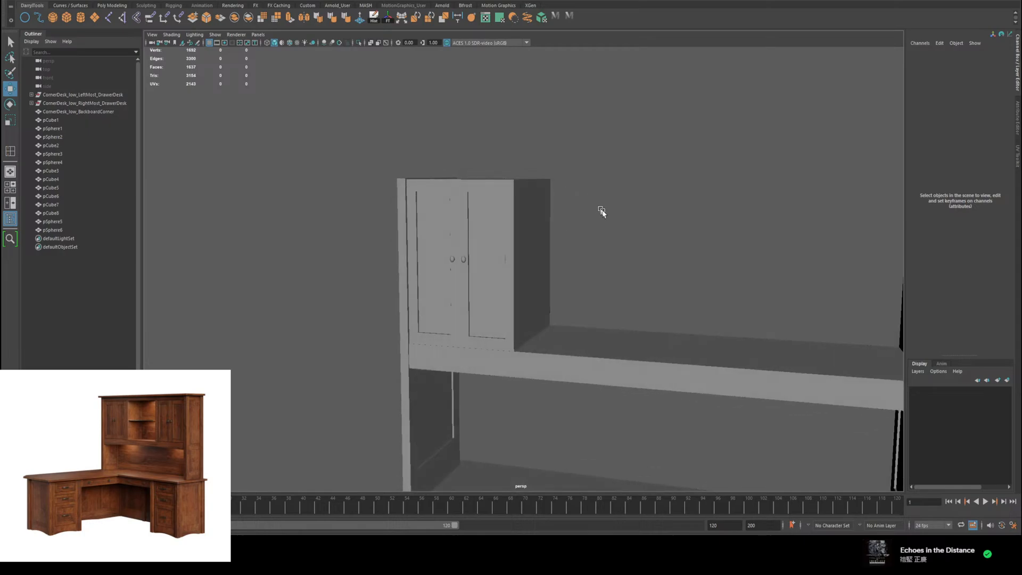
{"action": "scroll", "coordinate": [608, 217], "scroll_direction": "up", "scroll_amount": 2}
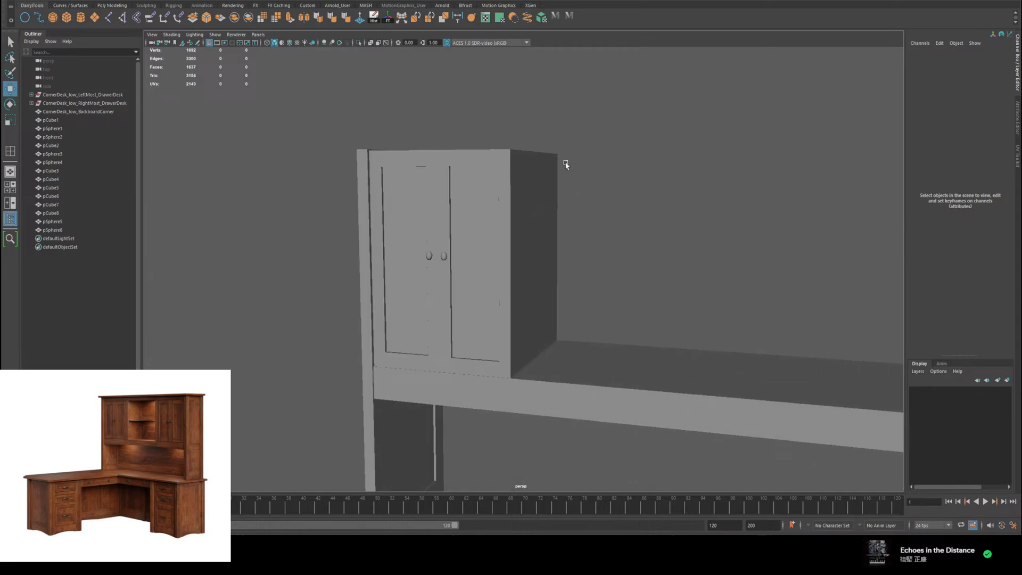
{"action": "left_click_drag", "start_coordinate": [566, 165], "coordinate": [425, 333], "text": "alt"}
{"action": "mouse_move", "coordinate": [602, 242]}
{"action": "left_mouse_down", "text": "alt"}
{"action": "mouse_move", "coordinate": [554, 251]}
{"action": "mouse_move", "coordinate": [595, 239]}
{"action": "left_mouse_up", "text": "alt"}
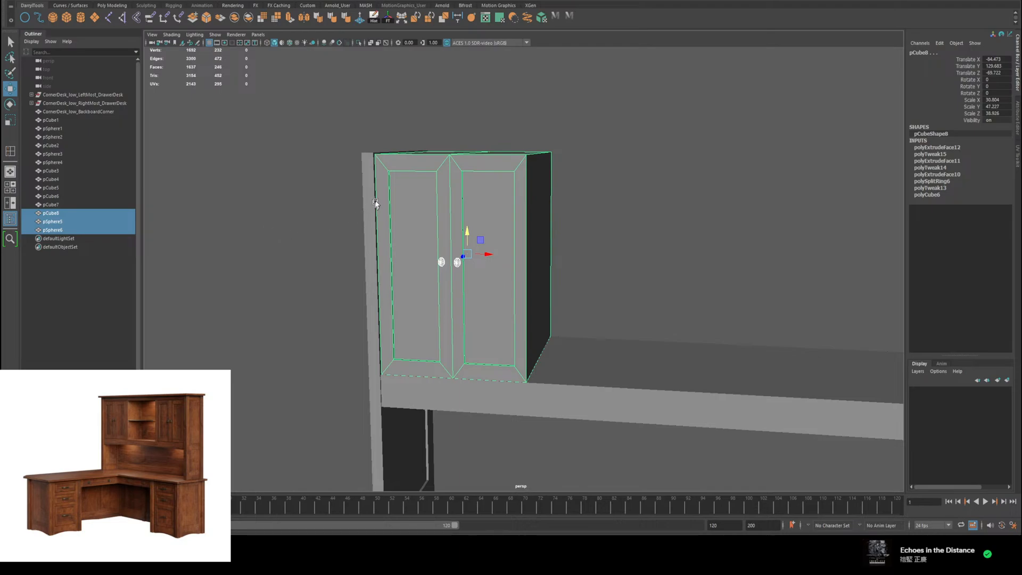
{"action": "key", "text": "ctrl+g"}
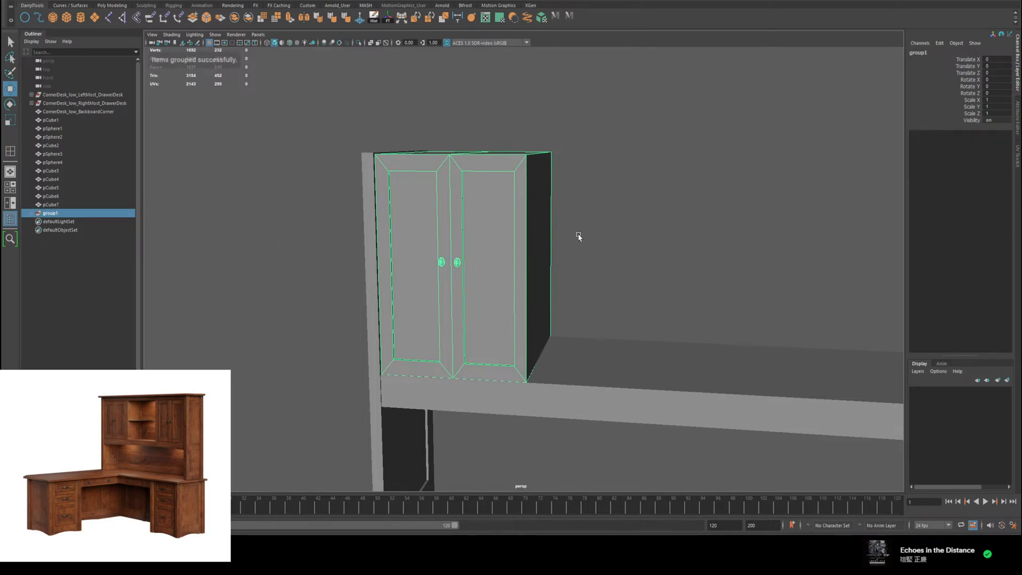
Step: Rename the cabinet group as TopCabinetOne
{"action": "double_click", "coordinate": [63, 214]}
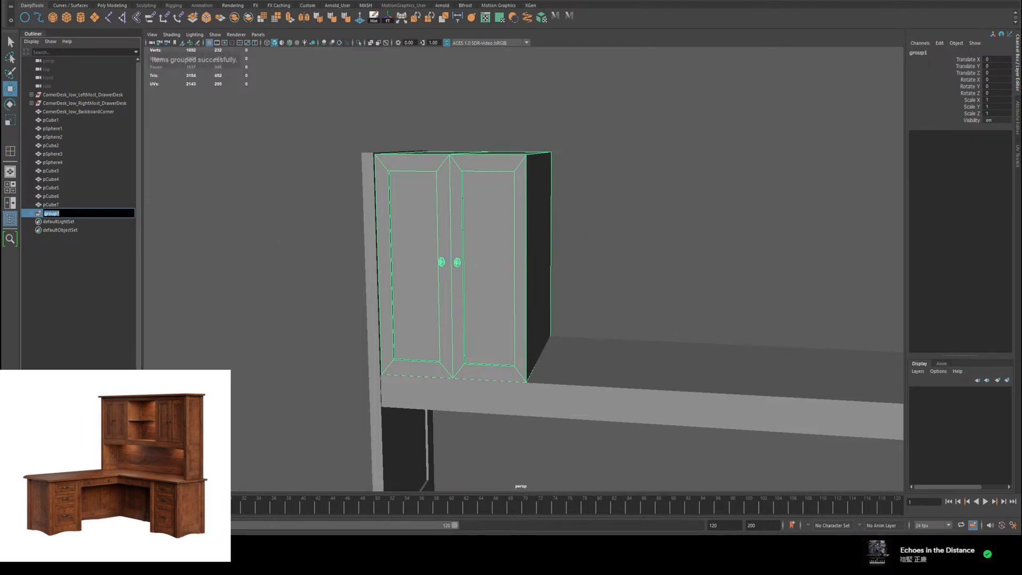
{"action": "type", "text": "Top"}
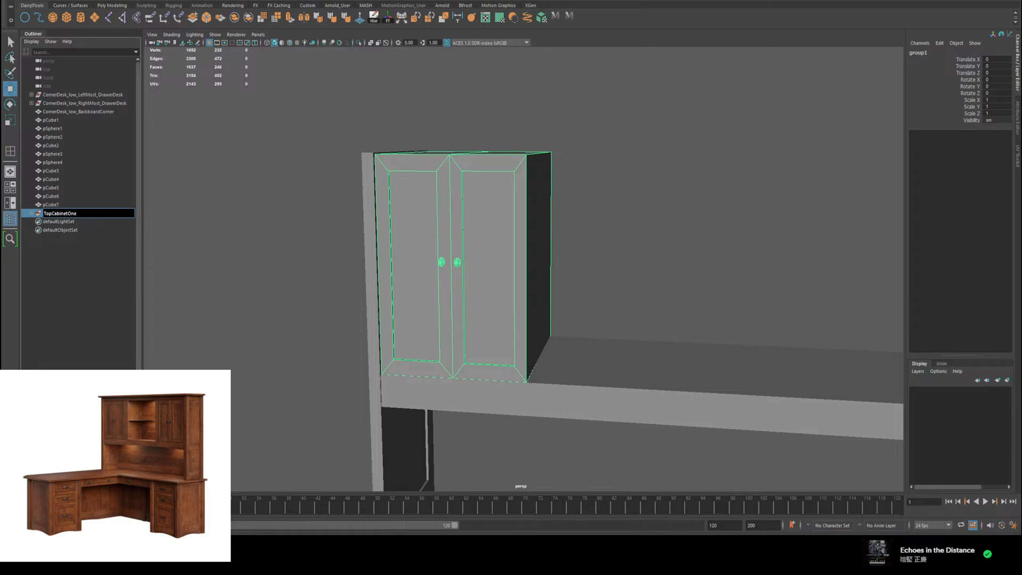
{"action": "type", "text": "CabinetOne"}
{"action": "key", "text": "Return"}
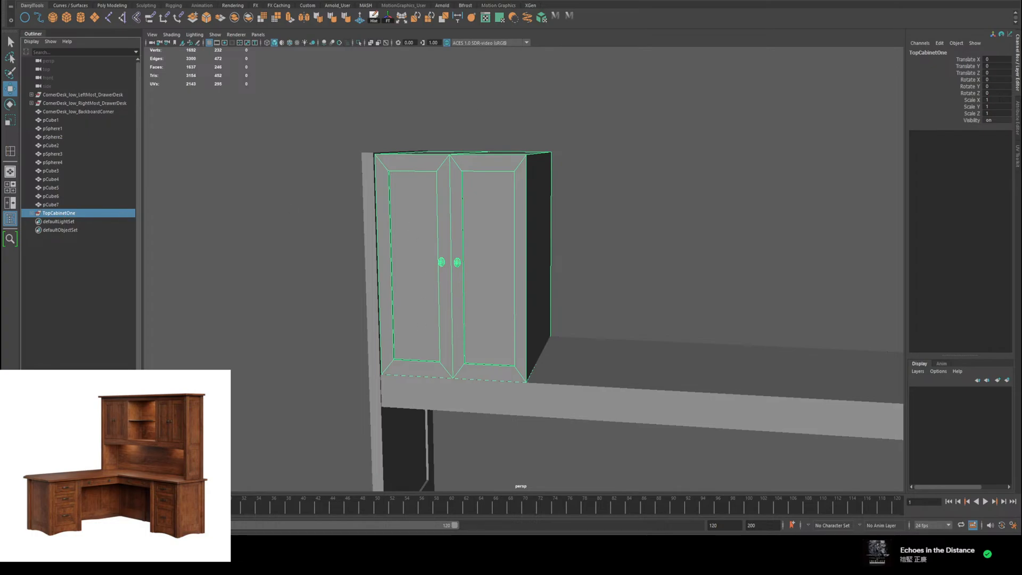
Step: Duplicate the TopCabinetOne group and move the copy along X to about 107.1, against the opposite side panel of the hutch
{"action": "scroll", "coordinate": [803, 346], "scroll_direction": "down", "scroll_amount": 4}
{"action": "middle_click_drag", "start_coordinate": [802, 347], "coordinate": [639, 280], "text": "alt"}
{"action": "left_click_drag", "start_coordinate": [639, 281], "coordinate": [614, 268], "text": "alt"}
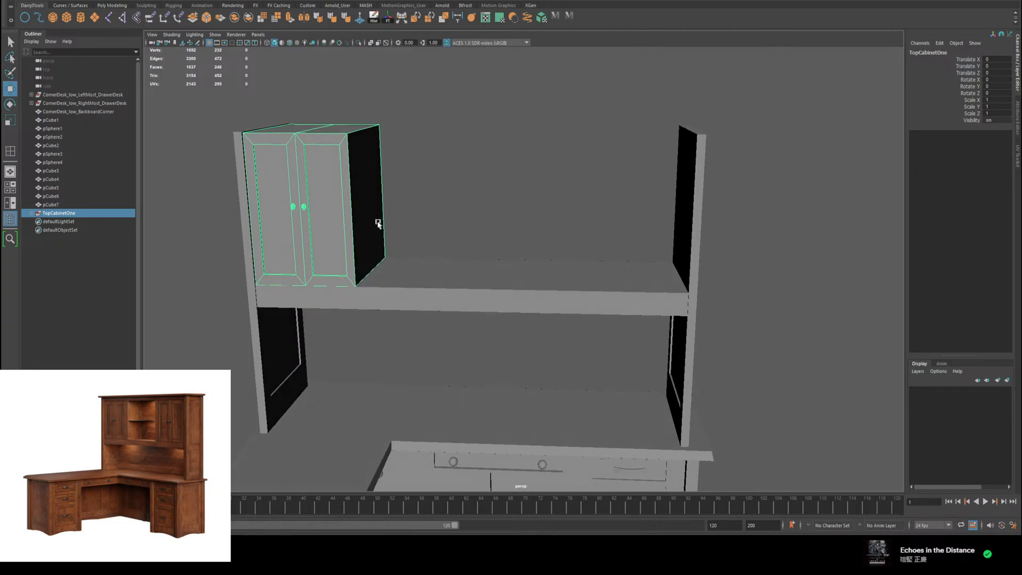
{"action": "key", "text": "ctrl+d"}
{"action": "scroll", "coordinate": [355, 241], "scroll_direction": "down", "scroll_amount": 8}
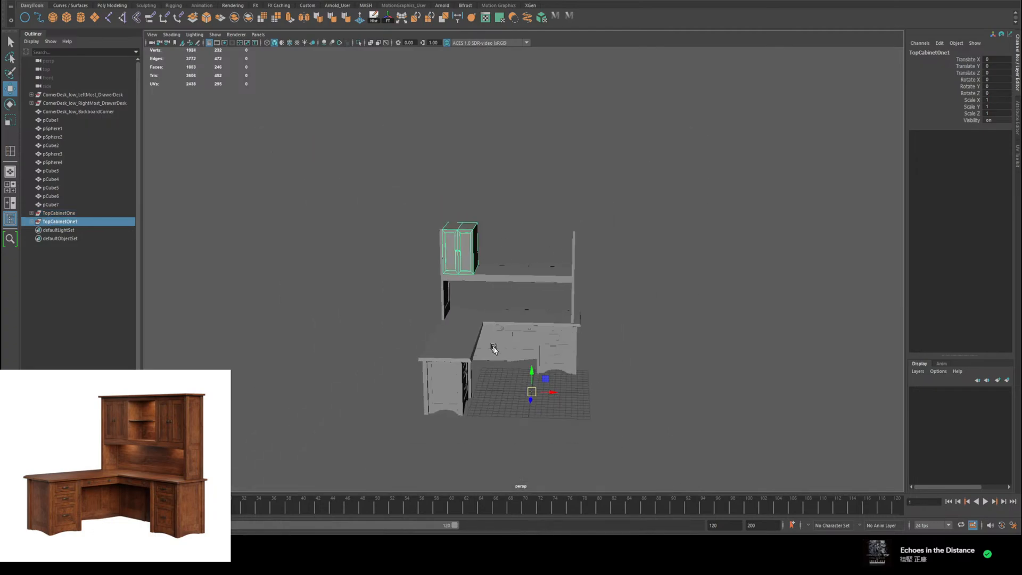
{"action": "left_click_drag", "start_coordinate": [552, 389], "coordinate": [654, 408]}
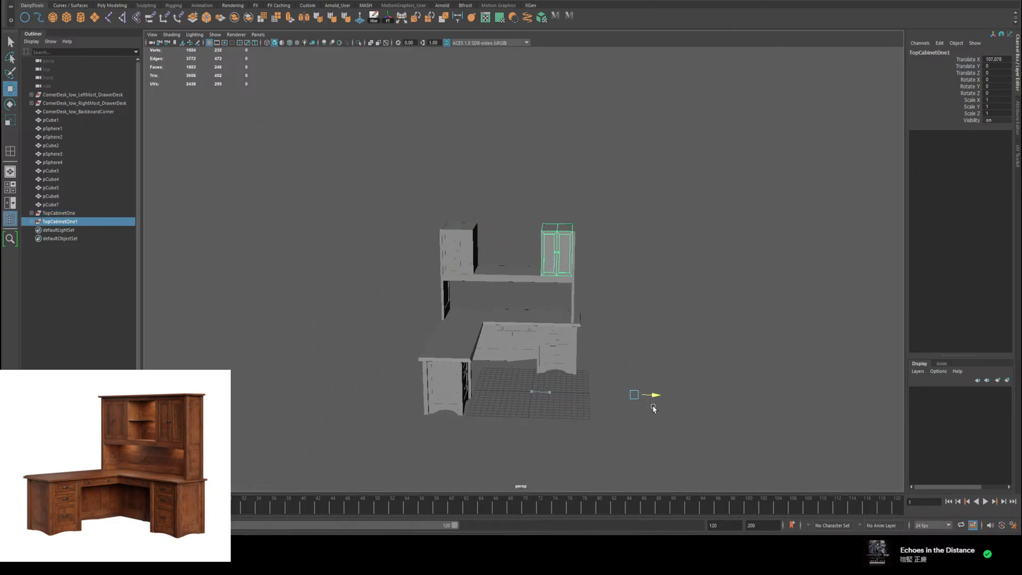
{"action": "left_click", "coordinate": [632, 248]}
{"action": "scroll", "coordinate": [666, 256], "scroll_direction": "up", "scroll_amount": 6}
{"action": "mouse_move", "coordinate": [676, 241]}
{"action": "left_mouse_down", "text": "alt"}
{"action": "mouse_move", "coordinate": [689, 222]}
{"action": "mouse_move", "coordinate": [641, 231]}
{"action": "mouse_move", "coordinate": [672, 239]}
{"action": "left_mouse_up", "text": "alt"}
{"action": "scroll", "coordinate": [537, 310], "scroll_direction": "down", "scroll_amount": 4}
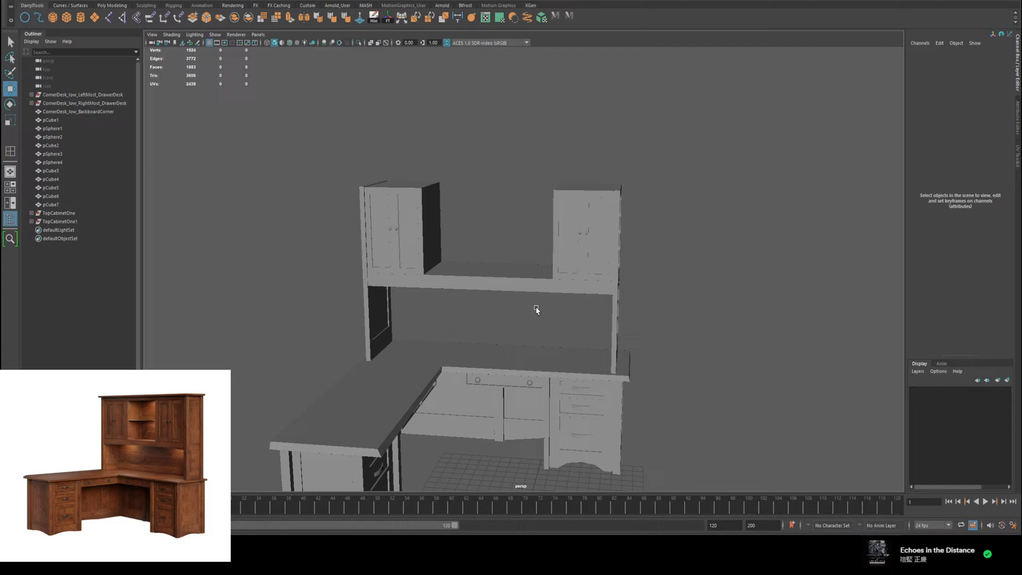
Step: Move the pivot of the TopCabinetOne group from the scene origin up to its cabinet
{"action": "left_click", "coordinate": [417, 232]}
{"action": "left_click_drag", "start_coordinate": [510, 299], "coordinate": [592, 201], "text": "alt"}
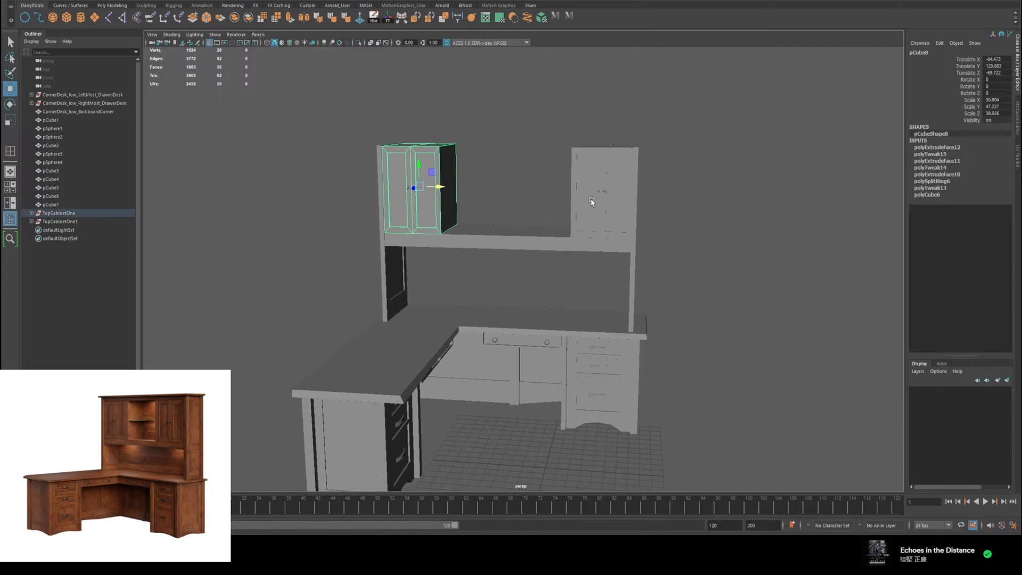
{"action": "left_click", "coordinate": [55, 214]}
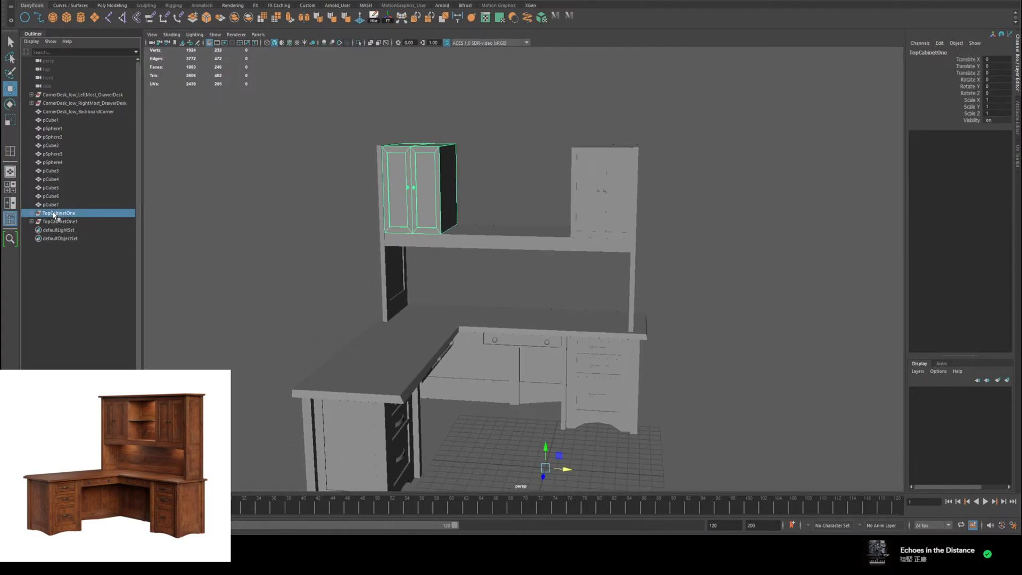
{"action": "key", "text": "d"}
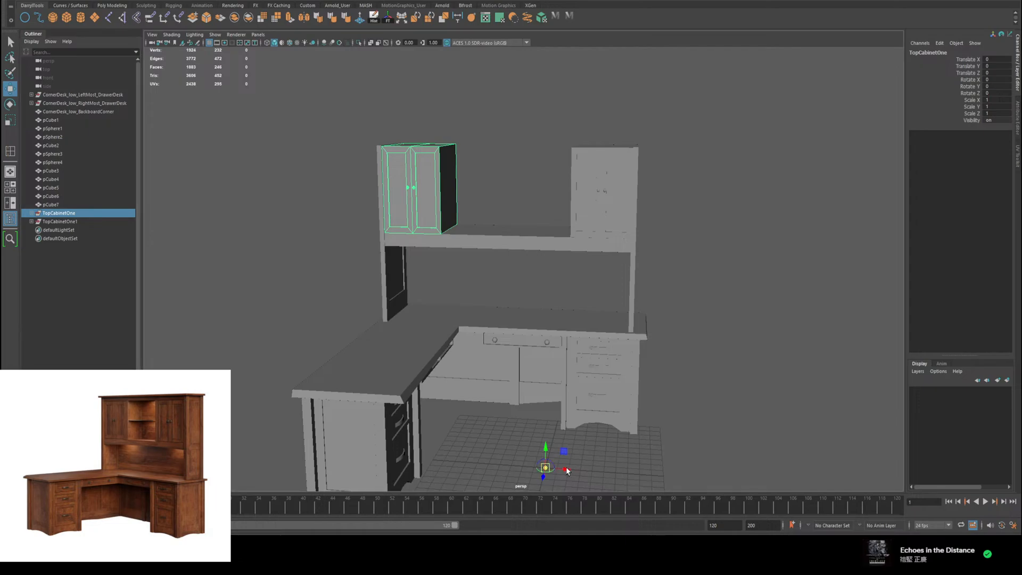
{"action": "left_click_drag", "start_coordinate": [545, 468], "coordinate": [564, 249]}
Step: Move the pivot of the duplicated cabinet group onto the second upper cabinet
{"action": "left_click", "coordinate": [75, 222]}
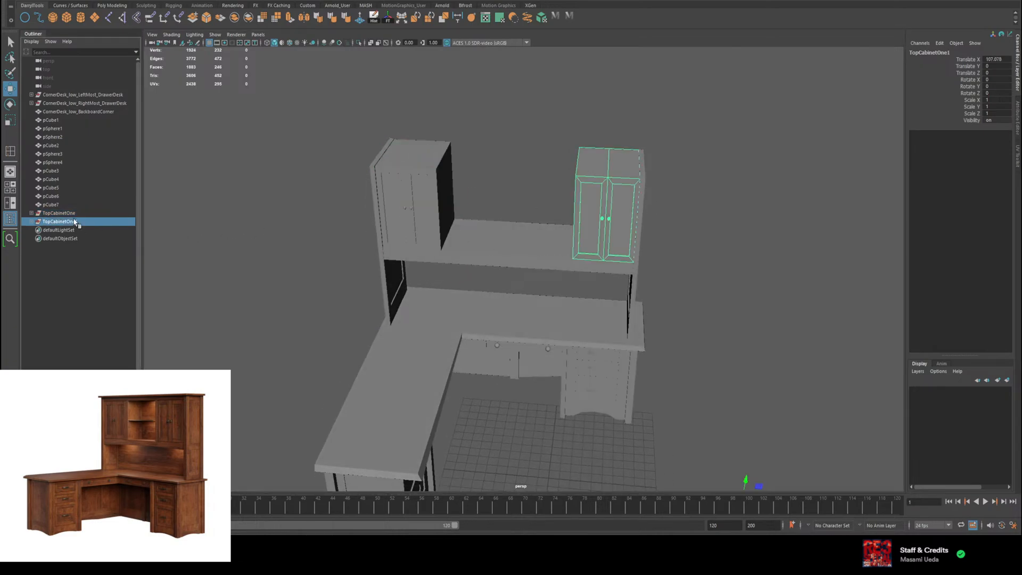
{"action": "middle_click_drag", "start_coordinate": [646, 341], "coordinate": [593, 242], "text": "alt"}
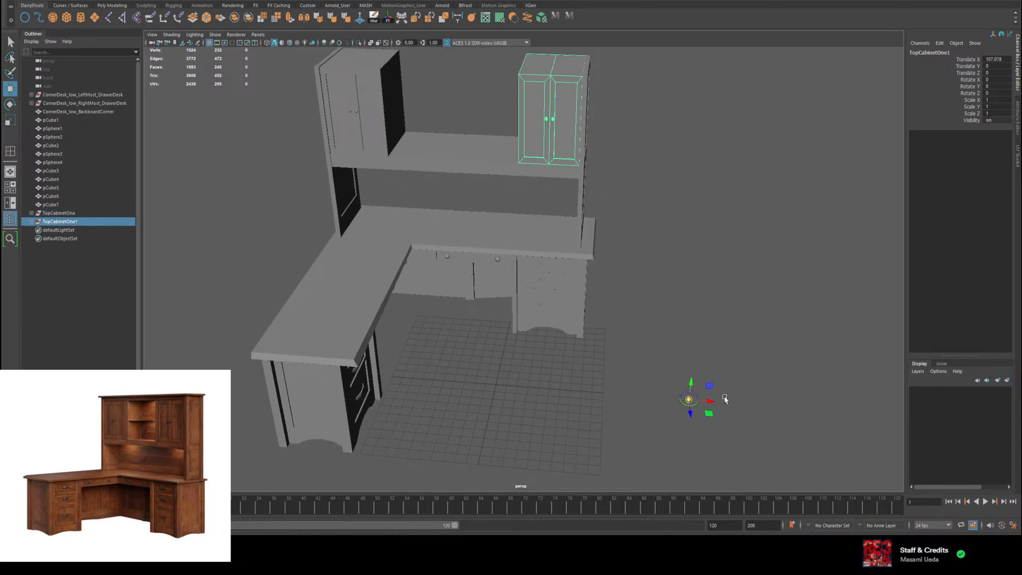
{"action": "left_click_drag", "start_coordinate": [712, 386], "coordinate": [554, 111]}
{"action": "left_click_drag", "start_coordinate": [688, 258], "coordinate": [685, 221], "text": "alt"}
{"action": "left_click", "coordinate": [684, 221]}
{"action": "middle_click_drag", "start_coordinate": [686, 234], "coordinate": [746, 363], "text": "alt"}
{"action": "left_click_drag", "start_coordinate": [746, 363], "coordinate": [736, 404], "text": "alt"}
{"action": "left_click_drag", "start_coordinate": [688, 303], "coordinate": [662, 285], "text": "alt"}
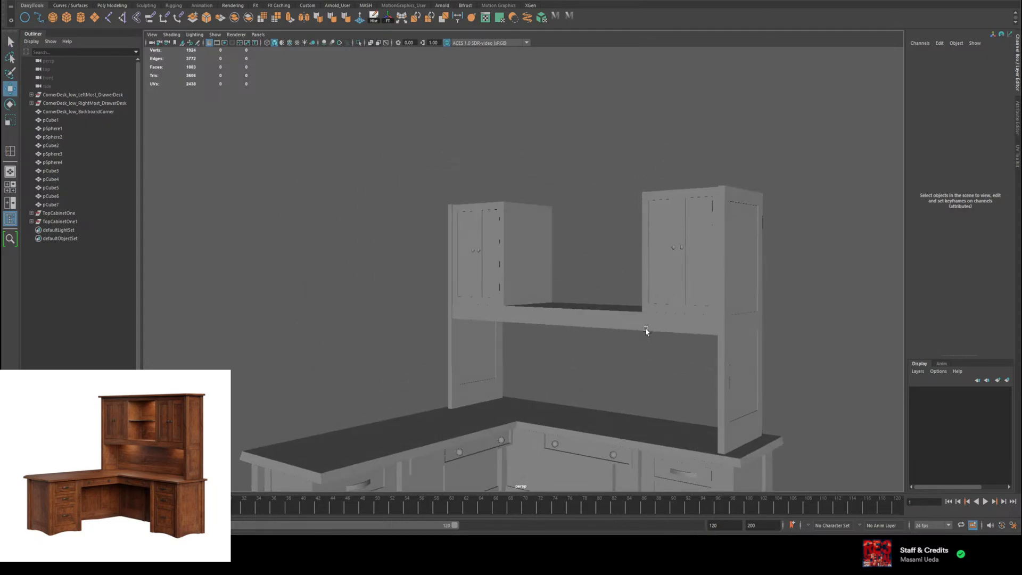
{"action": "left_click_drag", "start_coordinate": [609, 332], "coordinate": [632, 345], "text": "alt"}
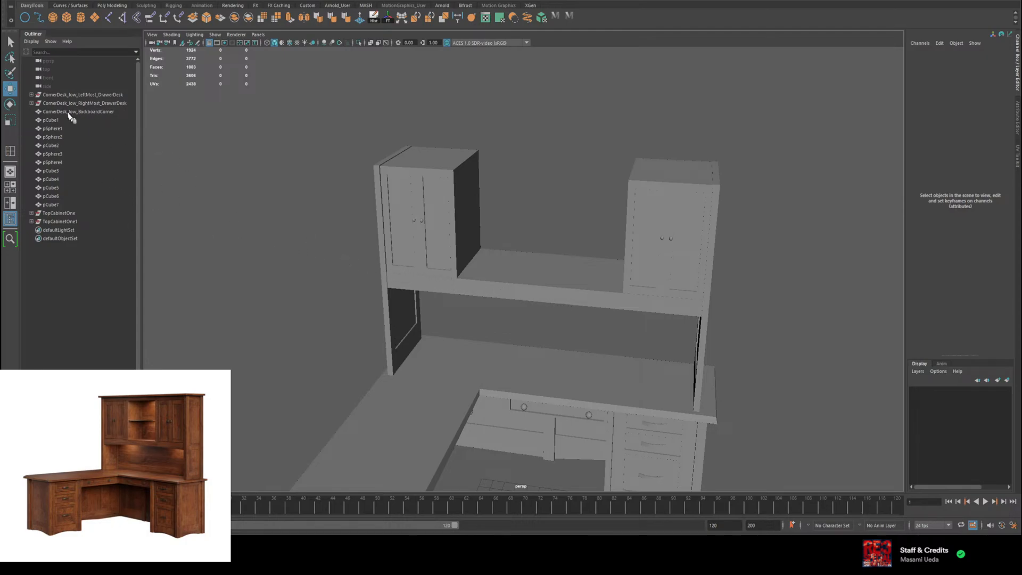
Step: Duplicate the desktop board beneath the hutch and raise the copy to about Y 153 as the top board over both cabinets
{"action": "left_click", "coordinate": [521, 379]}
{"action": "mouse_move", "coordinate": [521, 378]}
{"action": "left_mouse_down", "text": "alt"}
{"action": "mouse_move", "coordinate": [621, 346]}
{"action": "mouse_move", "coordinate": [495, 321]}
{"action": "mouse_move", "coordinate": [532, 367]}
{"action": "left_mouse_up", "text": "alt"}
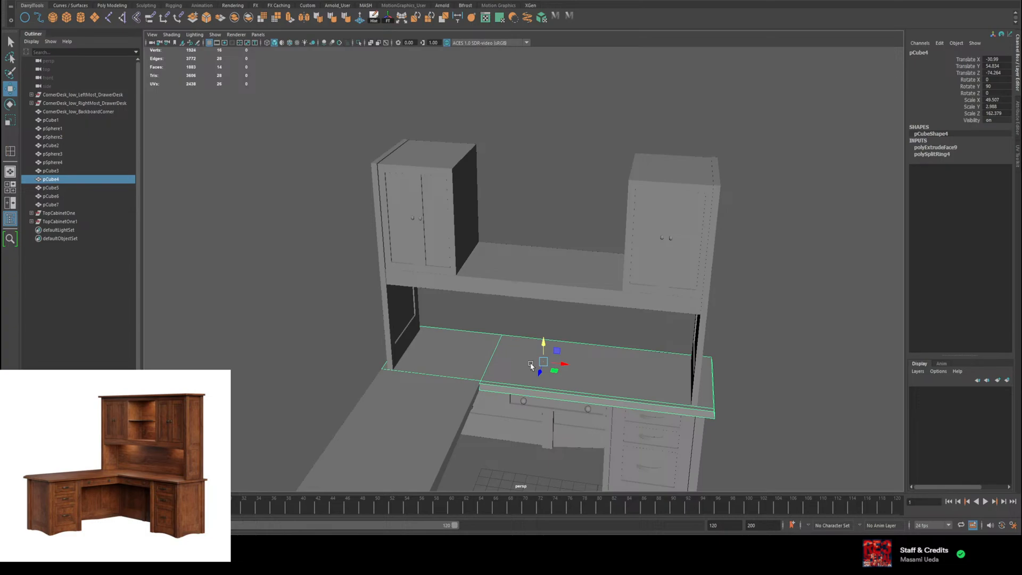
{"action": "key", "text": "ctrl+d"}
{"action": "middle_click_drag", "start_coordinate": [536, 356], "coordinate": [535, 129]}
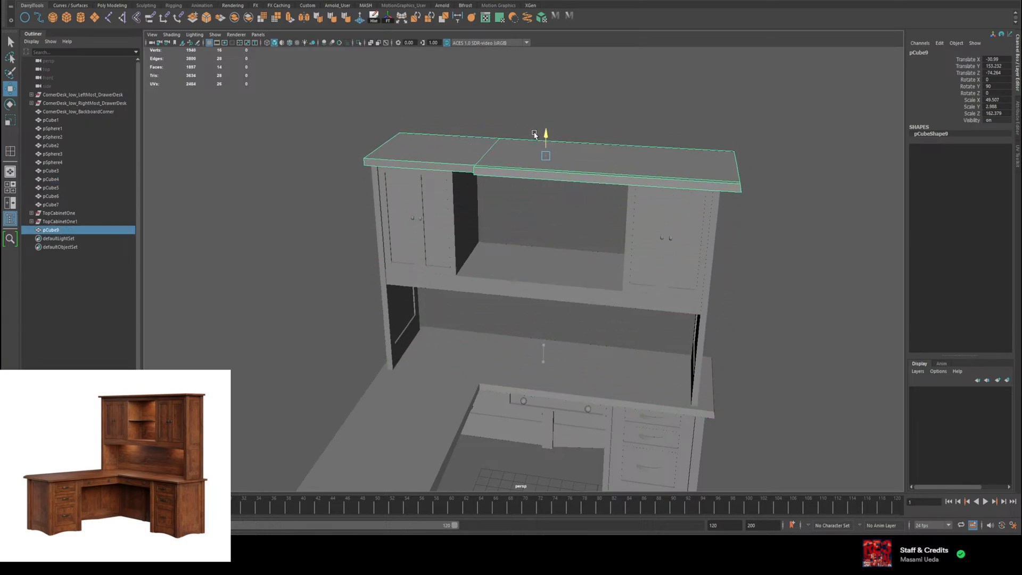
{"action": "left_click_drag", "start_coordinate": [535, 130], "coordinate": [416, 156], "text": "alt"}
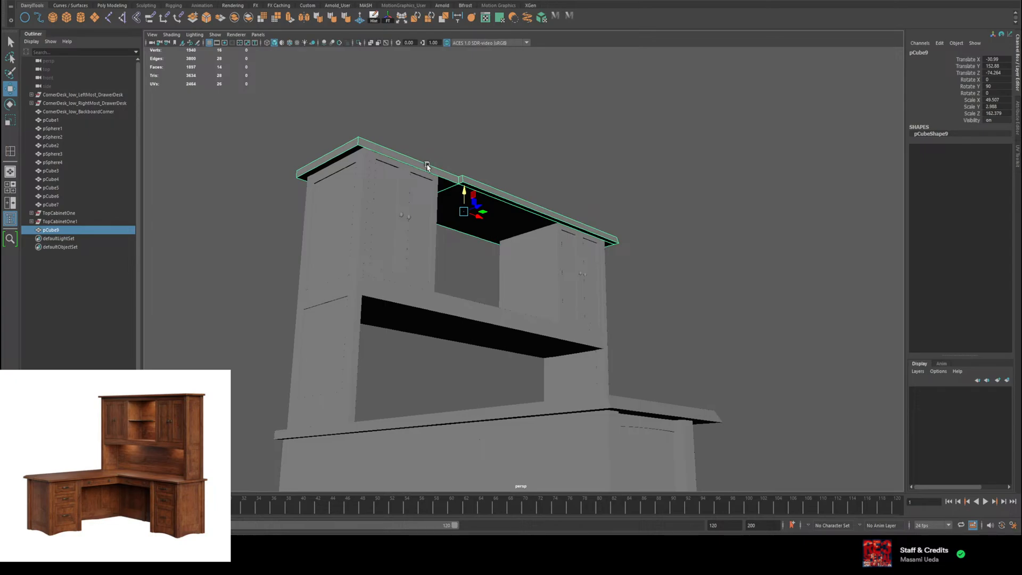
Step: Extrude the recessed front face section of the hutch's top board forward towards the line of the adjoining section
{"action": "right_click_drag", "start_coordinate": [424, 167], "coordinate": [424, 188]}
{"action": "left_click", "coordinate": [423, 166]}
{"action": "key", "text": "f"}
{"action": "left_click_drag", "start_coordinate": [539, 233], "coordinate": [575, 266], "text": "alt"}
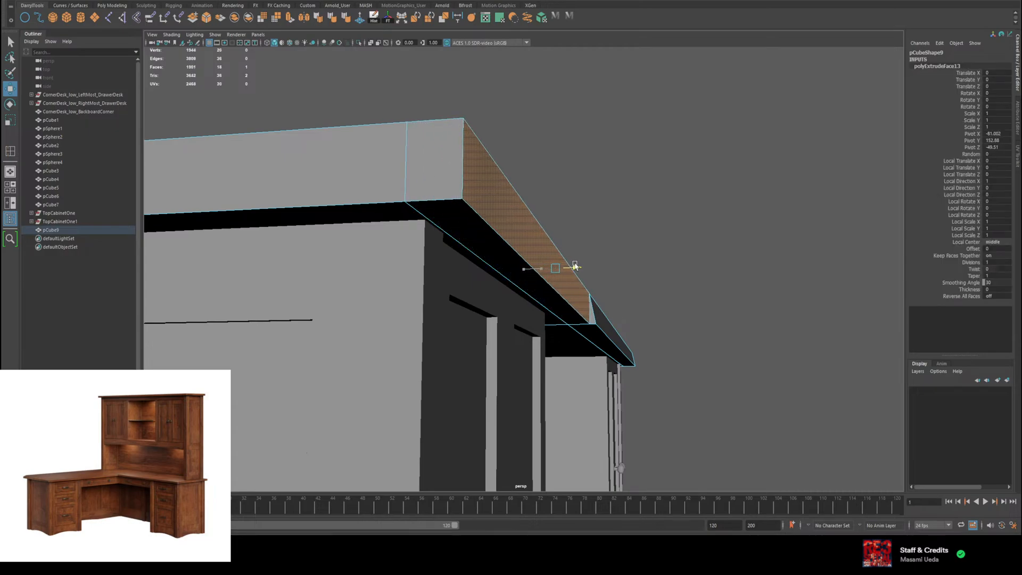
Step: Pull the bottom edge of the extruded front section slightly outward so the top board's front face slopes
{"action": "right_click_drag", "start_coordinate": [515, 255], "coordinate": [505, 234]}
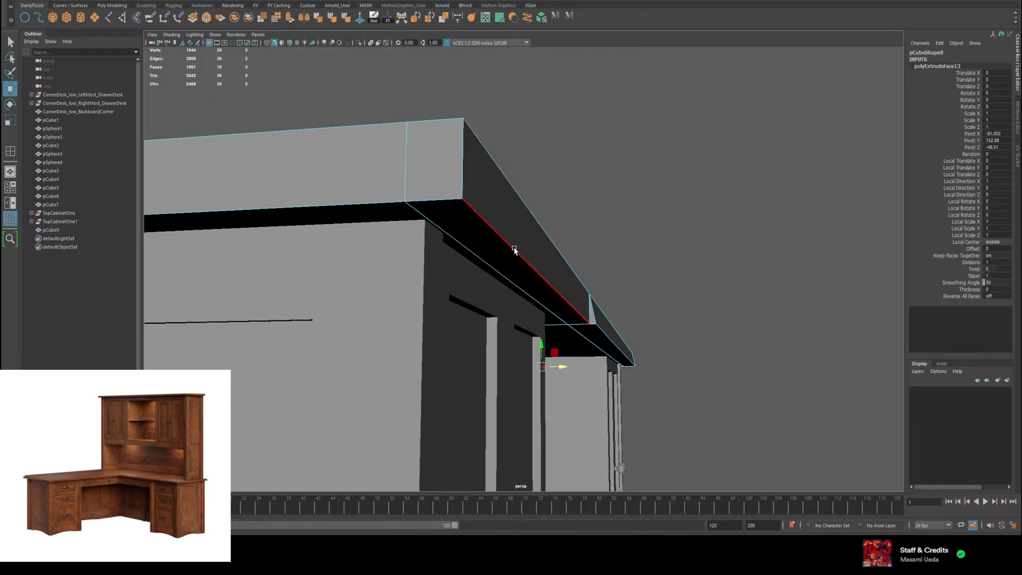
{"action": "left_click", "coordinate": [572, 299]}
{"action": "left_click_drag", "start_coordinate": [572, 299], "coordinate": [532, 154]}
{"action": "scroll", "coordinate": [519, 134], "scroll_direction": "down", "scroll_amount": 9}
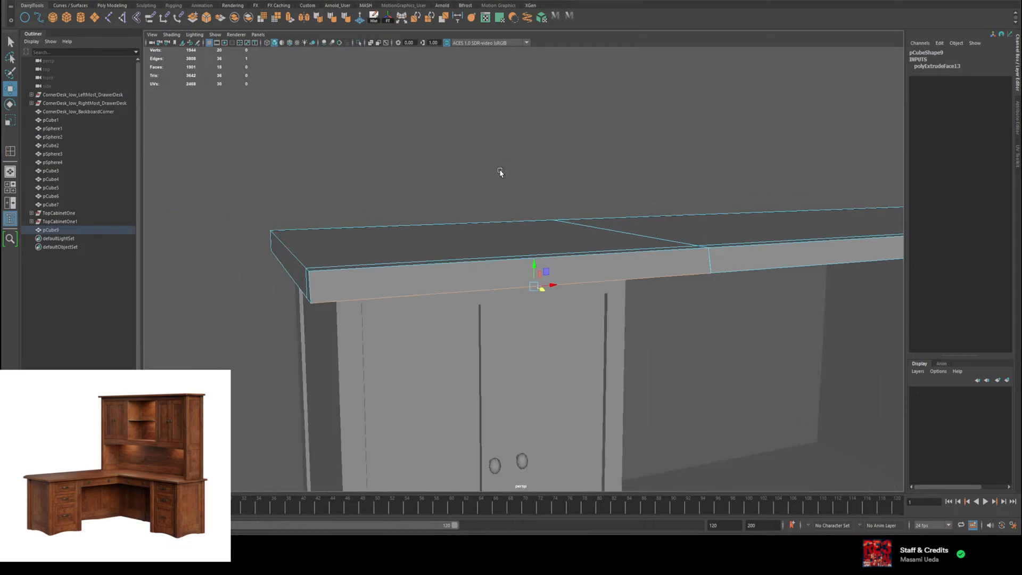
{"action": "left_click_drag", "start_coordinate": [740, 228], "coordinate": [682, 216], "text": "alt"}
{"action": "scroll", "coordinate": [678, 218], "scroll_direction": "down", "scroll_amount": 3}
{"action": "scroll", "coordinate": [677, 217], "scroll_direction": "down", "scroll_amount": 3}
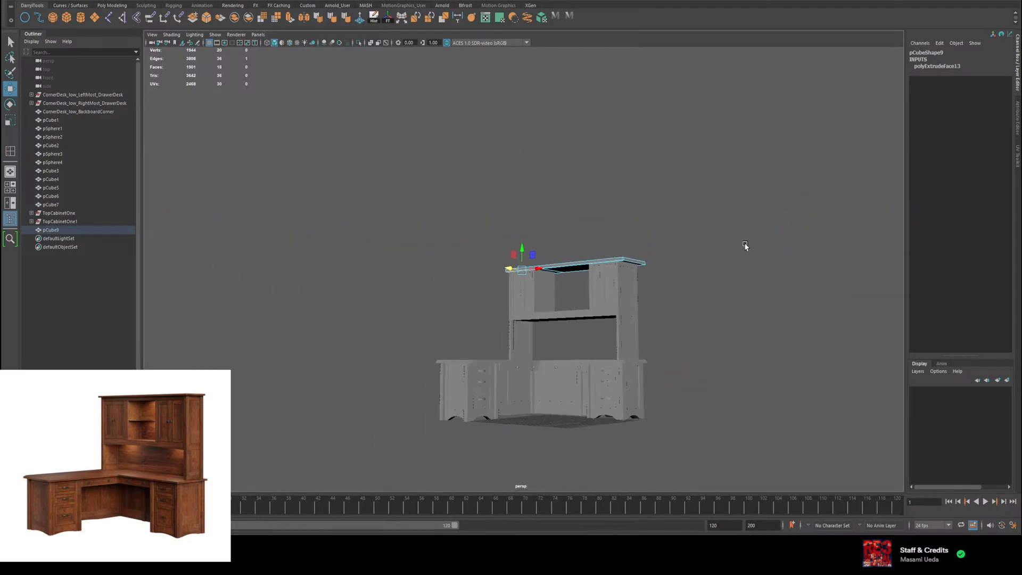
Step: Select both bottom edges on the top board's end and pull them outward to slope that end too
{"action": "left_click_drag", "start_coordinate": [743, 246], "coordinate": [605, 308], "text": "alt"}
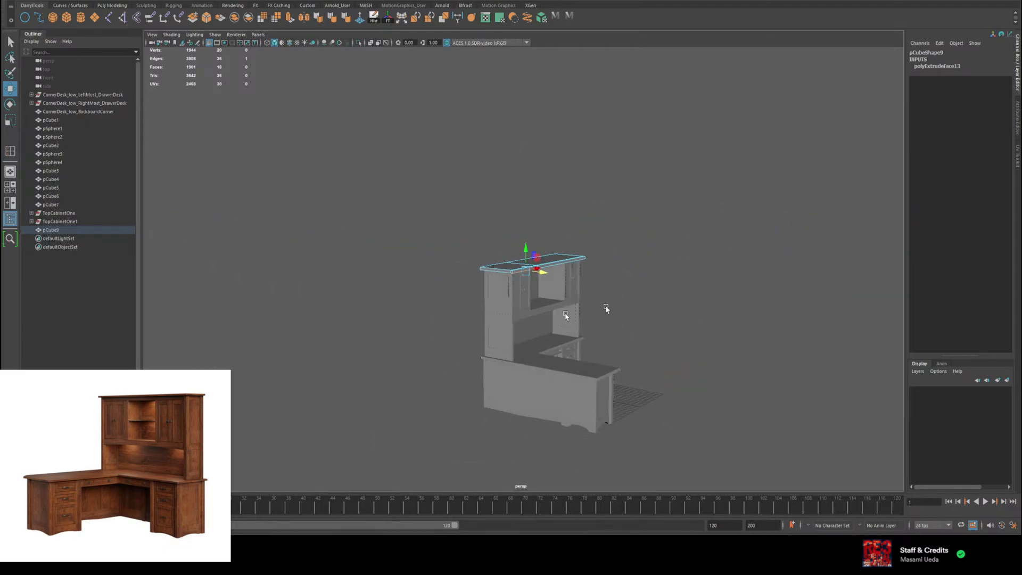
{"action": "scroll", "coordinate": [482, 272], "scroll_direction": "up", "scroll_amount": 5}
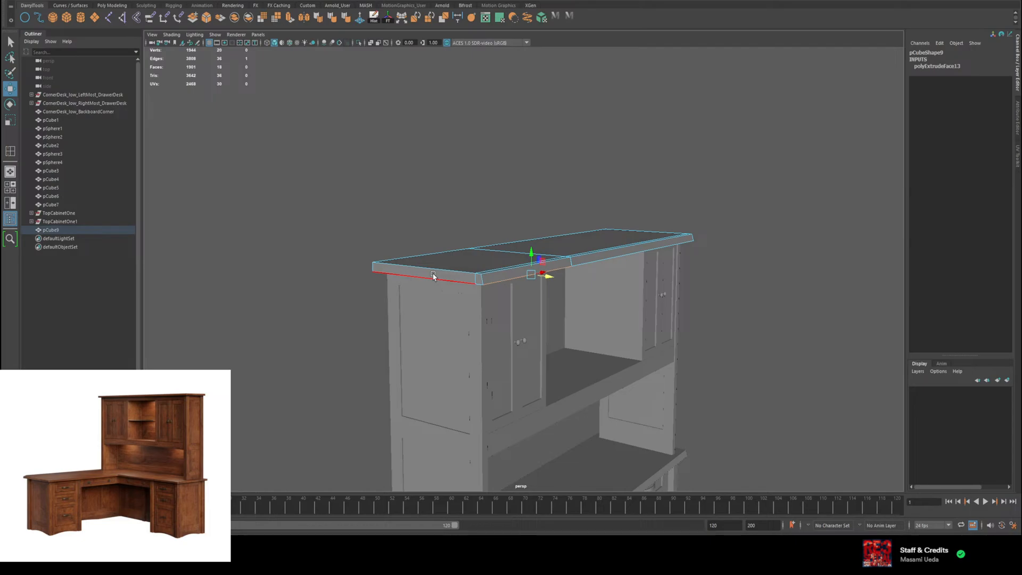
{"action": "key", "text": "f"}
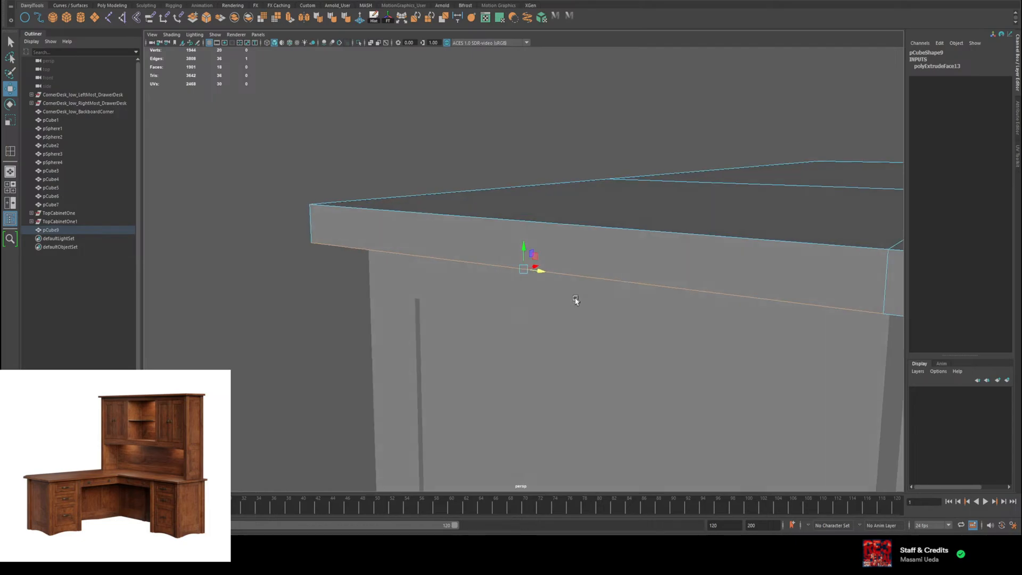
{"action": "scroll", "coordinate": [586, 297], "scroll_direction": "down", "scroll_amount": 4}
{"action": "left_click", "coordinate": [729, 294], "text": "shift"}
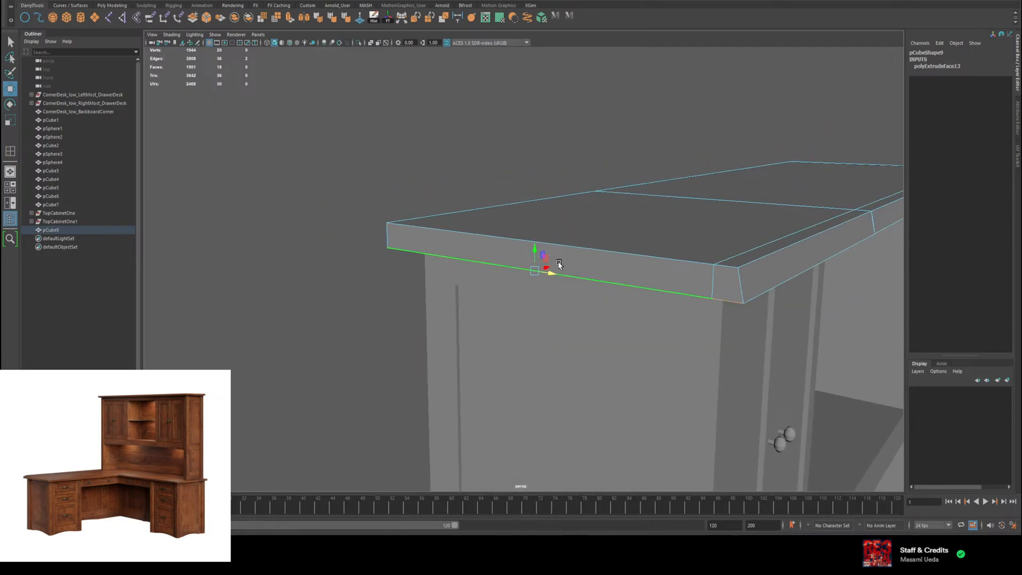
{"action": "left_click_drag", "start_coordinate": [534, 272], "coordinate": [509, 226], "text": "alt"}
{"action": "right_click_drag", "start_coordinate": [508, 227], "coordinate": [491, 258], "text": "alt"}
{"action": "left_click_drag", "start_coordinate": [492, 258], "coordinate": [578, 271], "text": "alt"}
{"action": "right_click_drag", "start_coordinate": [567, 325], "coordinate": [554, 322], "text": "alt"}
Step: Examine the top board and hutch from the rear and the front in object mode, and clear the selection
{"action": "middle_click_drag", "start_coordinate": [513, 297], "coordinate": [547, 233], "text": "alt"}
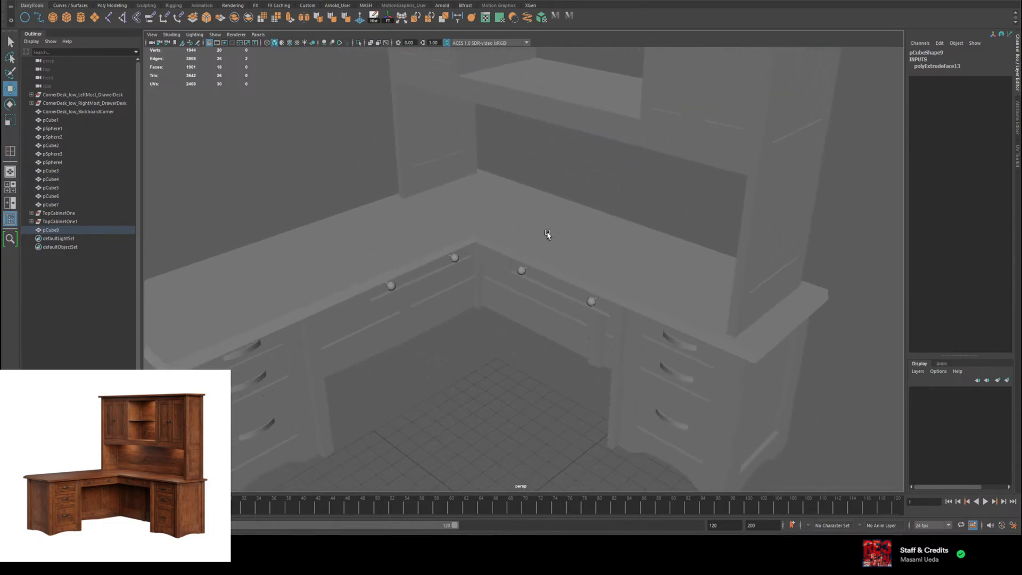
{"action": "left_click_drag", "start_coordinate": [547, 234], "coordinate": [625, 413], "text": "alt"}
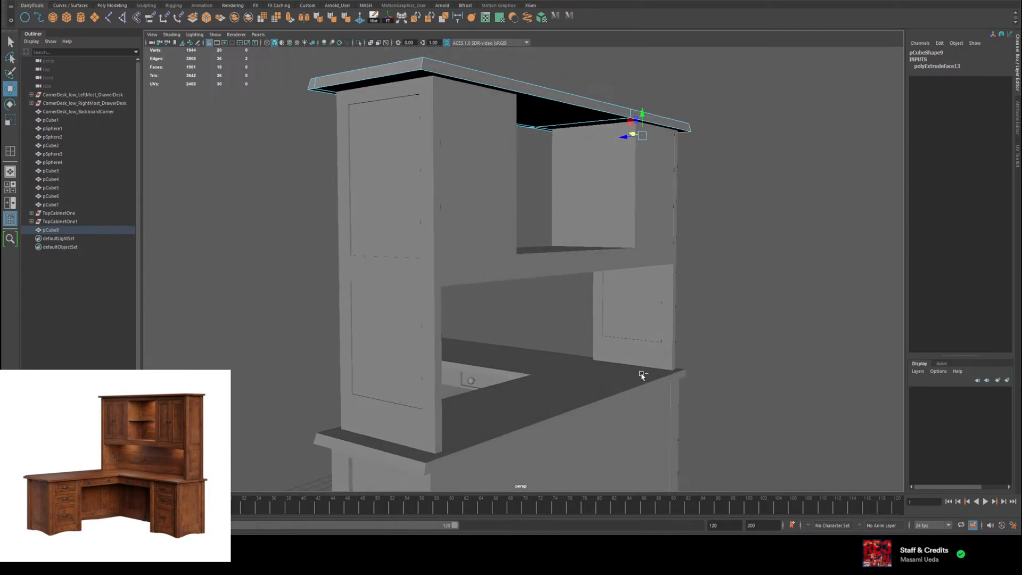
{"action": "left_click_drag", "start_coordinate": [558, 318], "coordinate": [562, 311], "text": "alt"}
{"action": "left_click_drag", "start_coordinate": [545, 272], "coordinate": [540, 282], "text": "alt"}
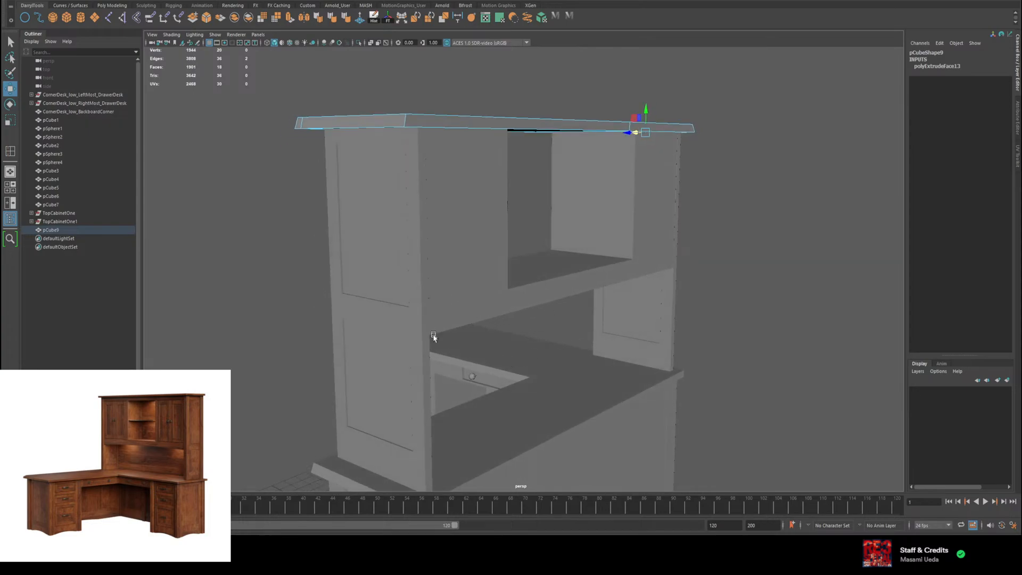
{"action": "left_click_drag", "start_coordinate": [606, 424], "coordinate": [622, 382], "text": "alt"}
{"action": "left_click_drag", "start_coordinate": [608, 383], "coordinate": [616, 434], "text": "alt"}
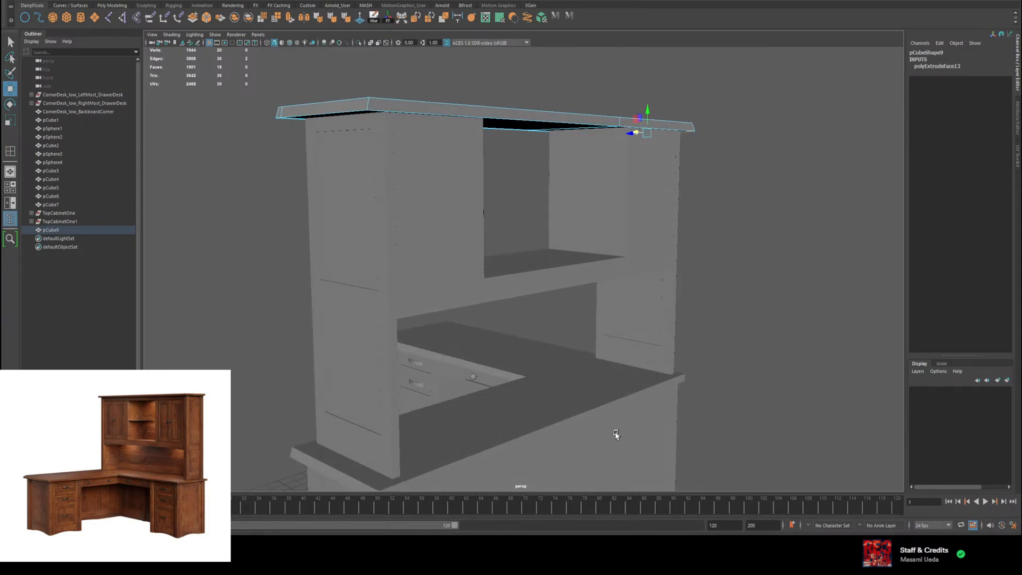
{"action": "right_click_drag", "start_coordinate": [525, 125], "coordinate": [621, 101]}
{"action": "left_click_drag", "start_coordinate": [456, 92], "coordinate": [529, 160], "text": "alt"}
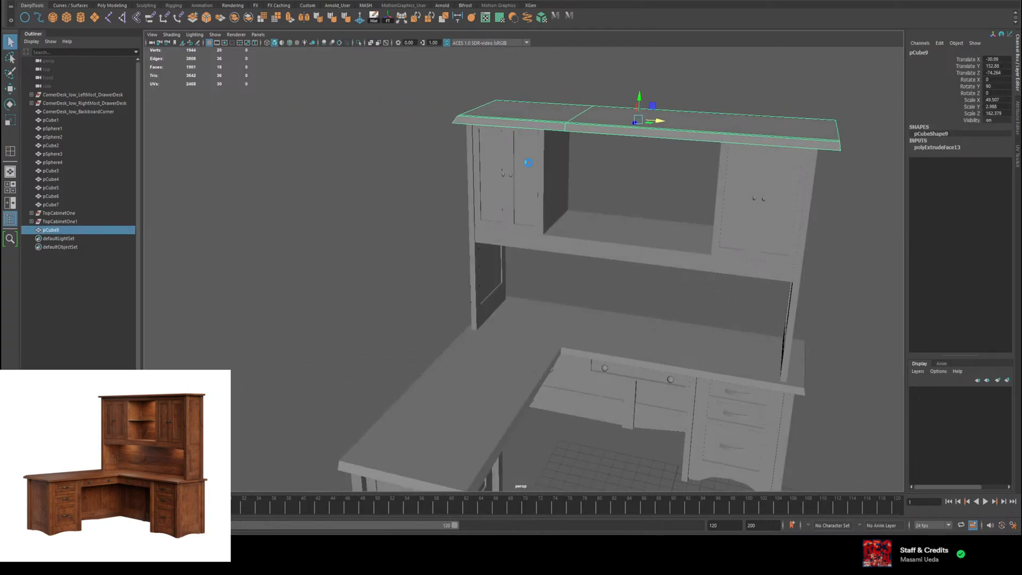
{"action": "left_click_drag", "start_coordinate": [556, 287], "coordinate": [577, 296], "text": "alt"}
{"action": "left_click", "coordinate": [600, 357]}
{"action": "left_click_drag", "start_coordinate": [600, 358], "coordinate": [633, 356], "text": "alt"}
{"action": "left_click", "coordinate": [758, 382]}
Step: Create a polygon cube and place it behind the desk at about X -24.7, Y 59, Z -93
{"action": "left_click_drag", "start_coordinate": [415, 391], "coordinate": [462, 426], "text": "alt"}
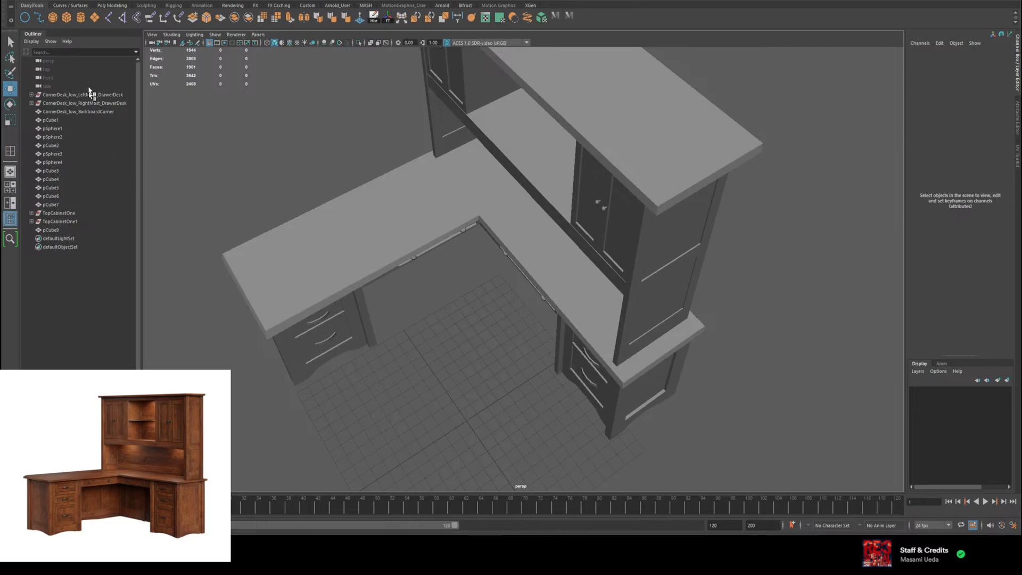
{"action": "left_click", "coordinate": [66, 18]}
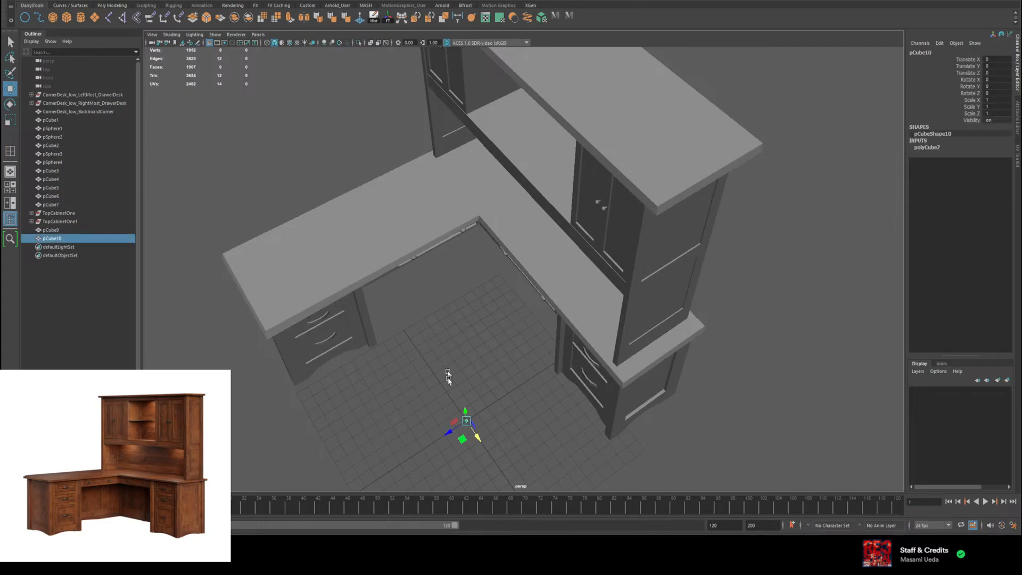
{"action": "left_click_drag", "start_coordinate": [449, 432], "coordinate": [578, 346]}
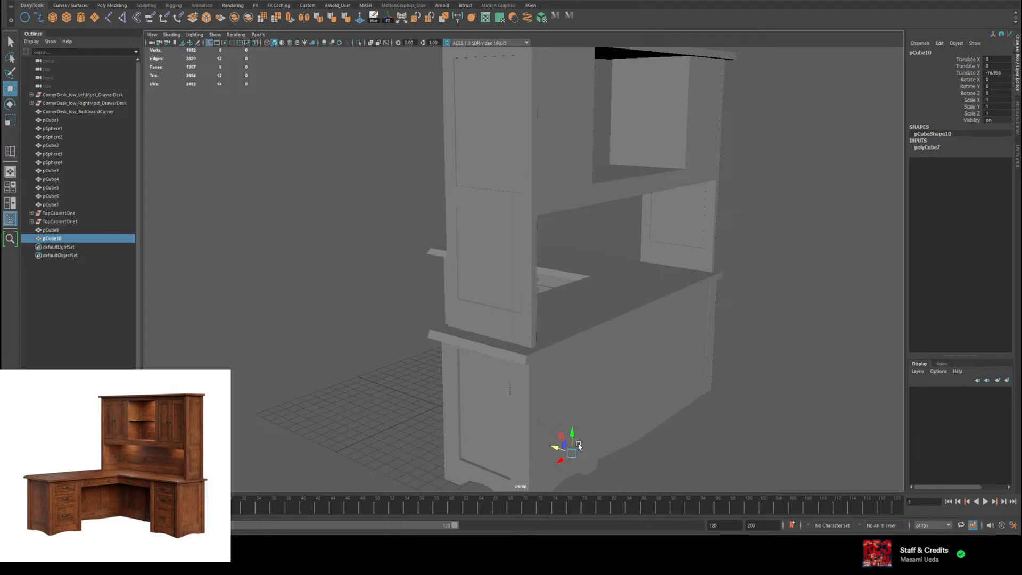
{"action": "mouse_move", "coordinate": [556, 447]}
{"action": "left_mouse_down"}
{"action": "mouse_move", "coordinate": [616, 473]}
{"action": "mouse_move", "coordinate": [600, 465]}
{"action": "mouse_move", "coordinate": [671, 432]}
{"action": "mouse_move", "coordinate": [628, 423]}
{"action": "mouse_move", "coordinate": [564, 435]}
{"action": "left_mouse_up"}
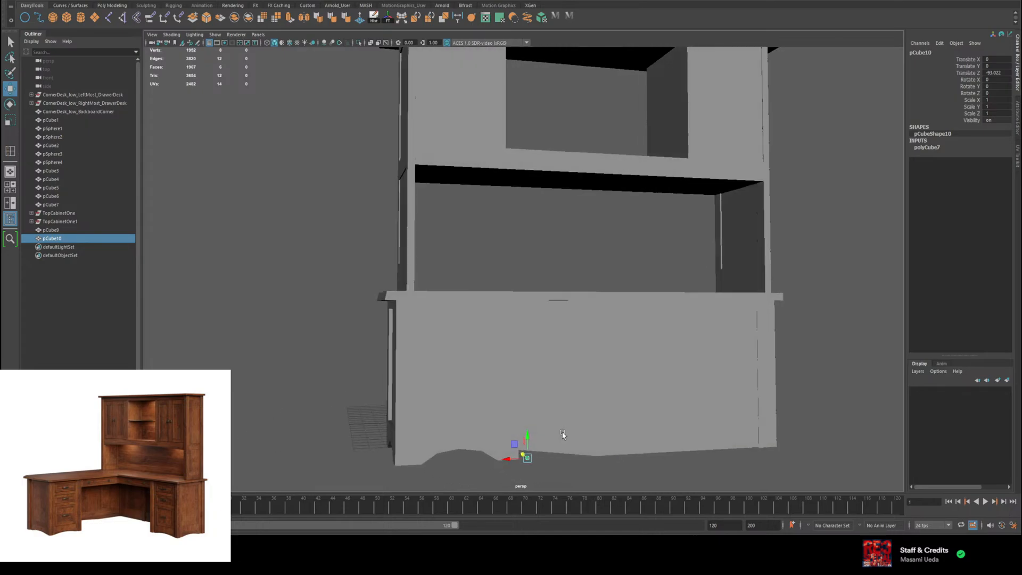
{"action": "left_click_drag", "start_coordinate": [515, 459], "coordinate": [510, 433]}
Step: Scale the cube along X to about 140.8 and raise it to about Y 105.3 behind the hutch
{"action": "key", "text": "r"}
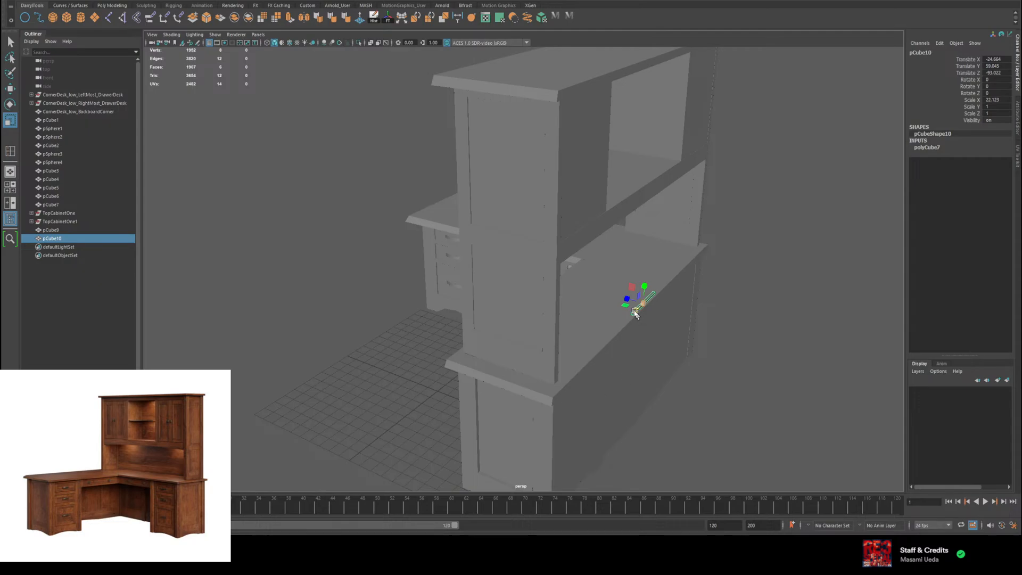
{"action": "left_click_drag", "start_coordinate": [635, 314], "coordinate": [559, 392]}
{"action": "key", "text": "w"}
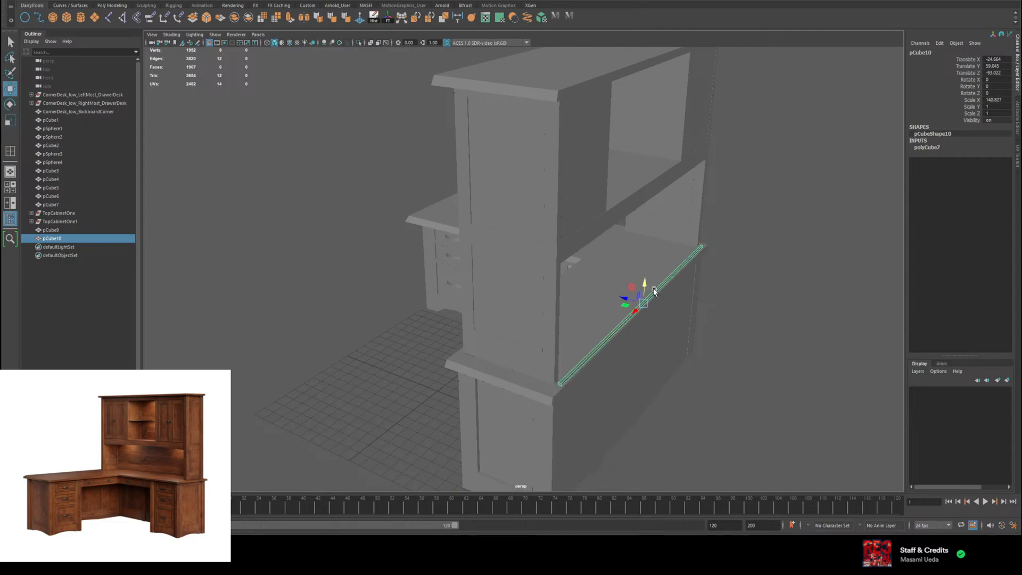
{"action": "left_click_drag", "start_coordinate": [655, 291], "coordinate": [577, 120]}
Step: Scale the back panel vertically to span from desktop to top board and move it against the hutch at about Z -90.5
{"action": "key", "text": "r"}
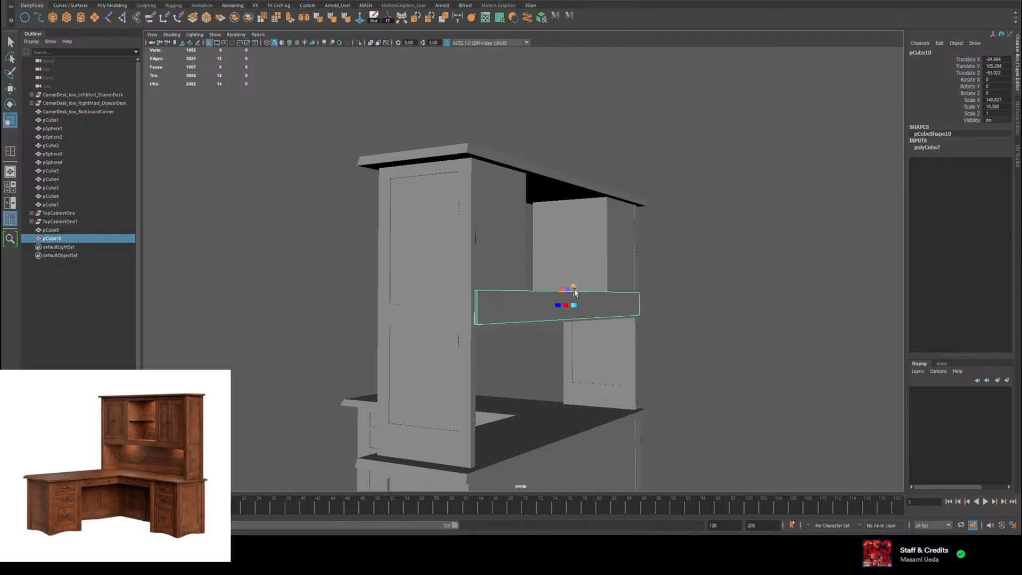
{"action": "left_click_drag", "start_coordinate": [575, 289], "coordinate": [606, 156]}
{"action": "key", "text": "w"}
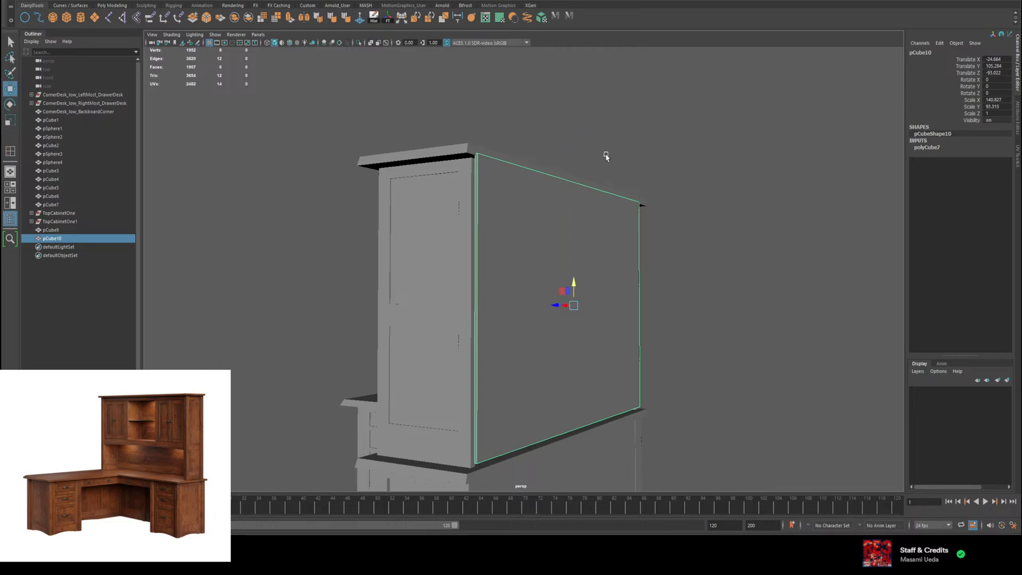
{"action": "left_click_drag", "start_coordinate": [573, 284], "coordinate": [596, 277]}
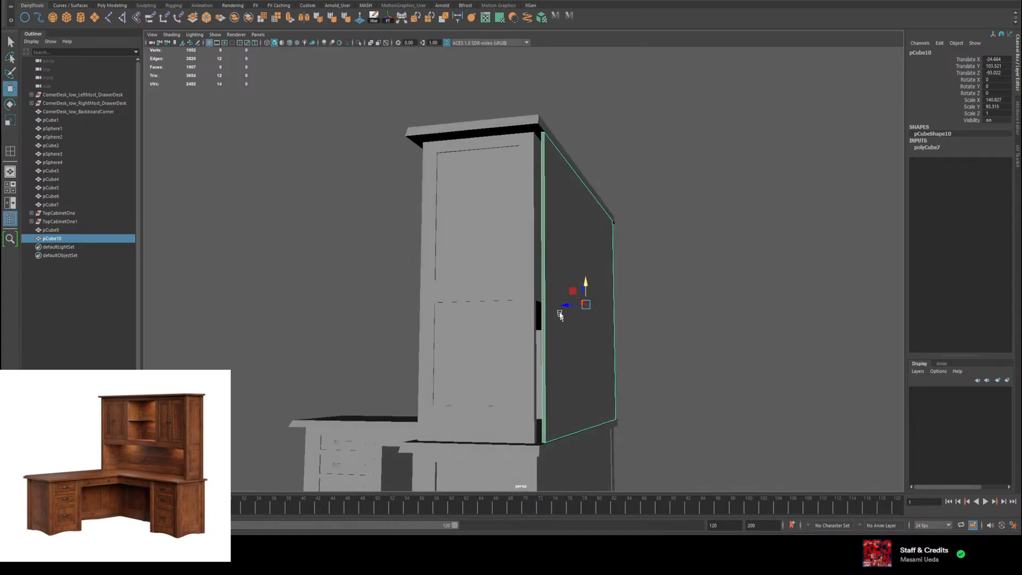
{"action": "left_click_drag", "start_coordinate": [565, 307], "coordinate": [676, 271]}
{"action": "key", "text": "r"}
{"action": "key", "text": "w"}
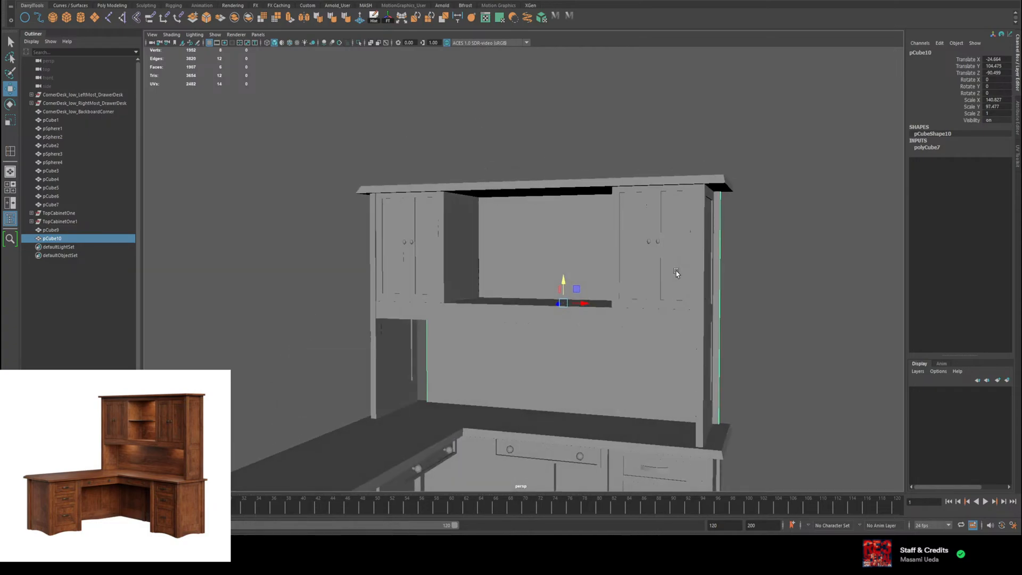
Step: Shift the back panel along X to about -29.3 to centre it between the hutch's side panels
{"action": "key", "text": "r"}
{"action": "left_click_drag", "start_coordinate": [583, 305], "coordinate": [301, 284], "text": "alt"}
{"action": "key", "text": "w"}
{"action": "key", "text": "r"}
{"action": "left_click_drag", "start_coordinate": [331, 247], "coordinate": [384, 232], "text": "alt"}
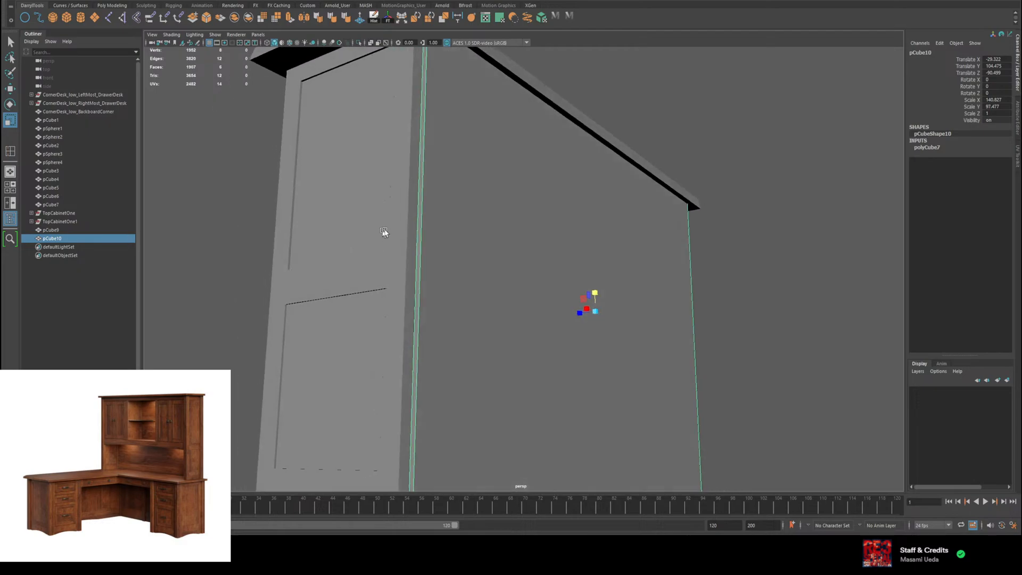
Step: Select one narrow end face of the back panel and move it along X to align with the adjacent side panel
{"action": "right_click_drag", "start_coordinate": [421, 209], "coordinate": [421, 227]}
{"action": "left_click", "coordinate": [421, 227]}
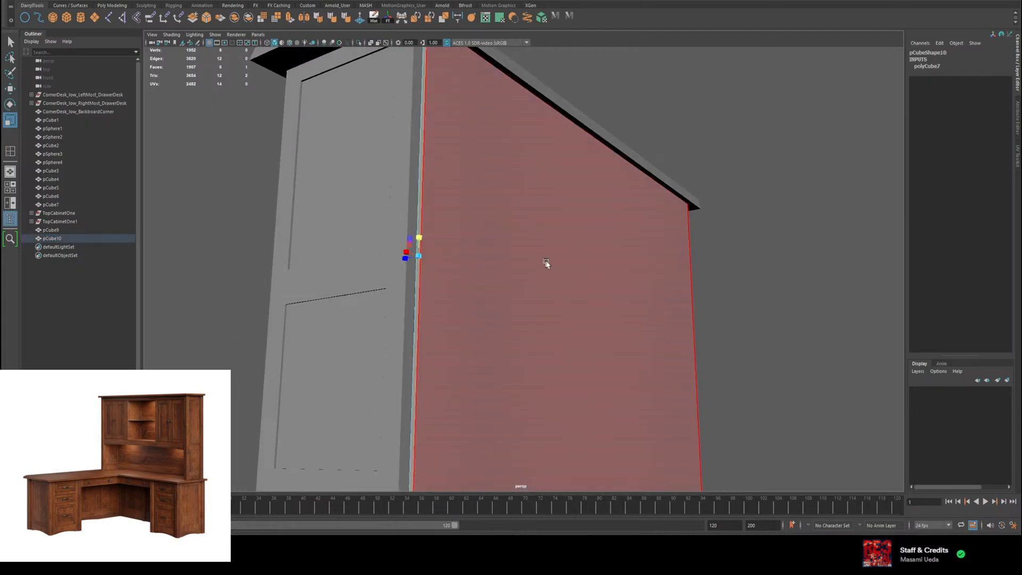
{"action": "left_click_drag", "start_coordinate": [545, 262], "coordinate": [528, 268], "text": "alt"}
{"action": "key", "text": "w"}
{"action": "left_click_drag", "start_coordinate": [291, 297], "coordinate": [281, 299]}
{"action": "left_click_drag", "start_coordinate": [609, 271], "coordinate": [511, 278], "text": "alt"}
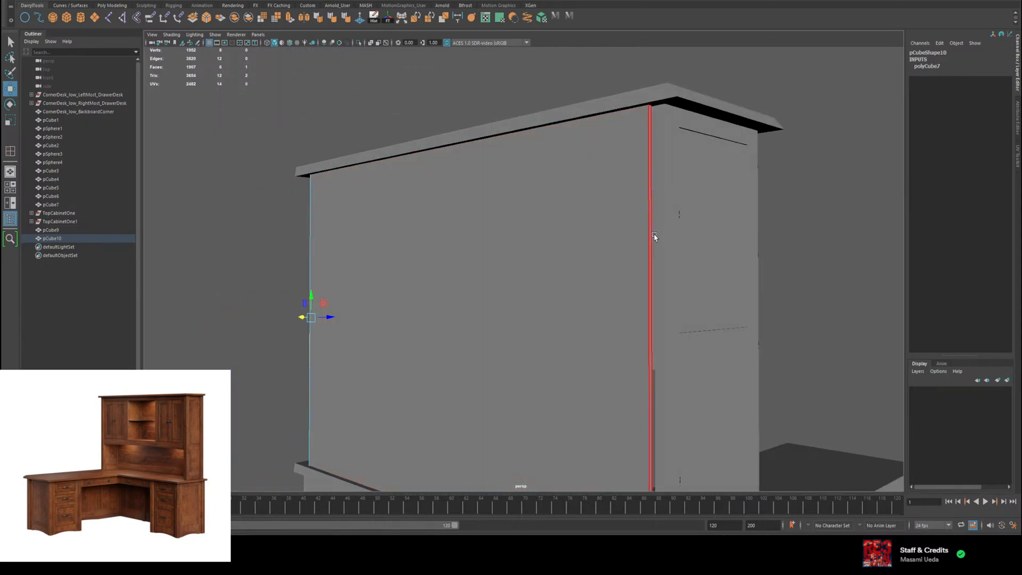
Step: Align the back panel's opposite end face with the other side panel and return to object mode
{"action": "left_click", "coordinate": [653, 239]}
{"action": "left_click_drag", "start_coordinate": [649, 342], "coordinate": [612, 270], "text": "alt"}
{"action": "right_click_drag", "start_coordinate": [438, 225], "coordinate": [539, 338], "text": "alt"}
{"action": "left_click_drag", "start_coordinate": [539, 337], "coordinate": [526, 304], "text": "alt"}
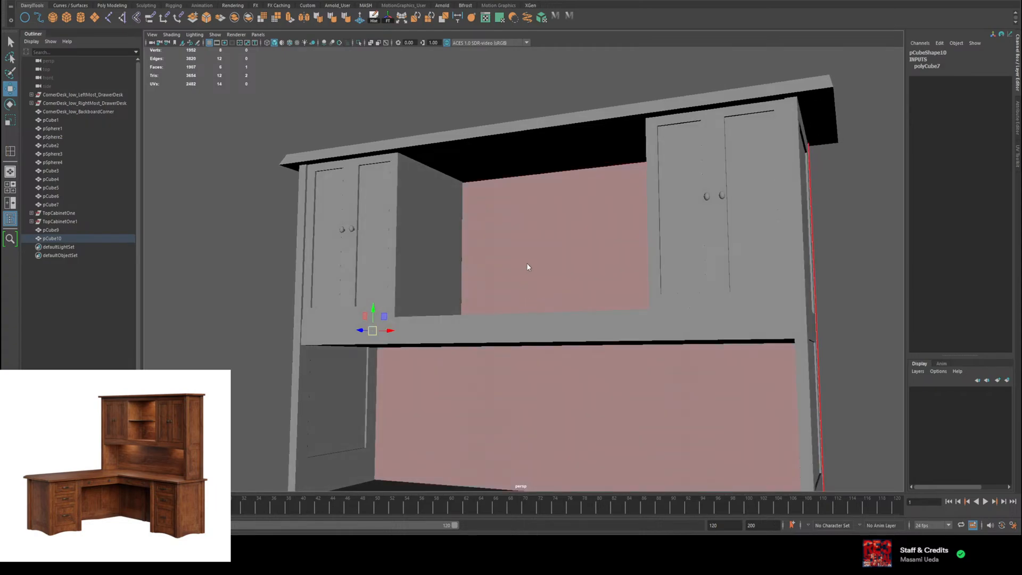
{"action": "left_click", "coordinate": [527, 266]}
{"action": "left_click_drag", "start_coordinate": [529, 353], "coordinate": [710, 341], "text": "alt"}
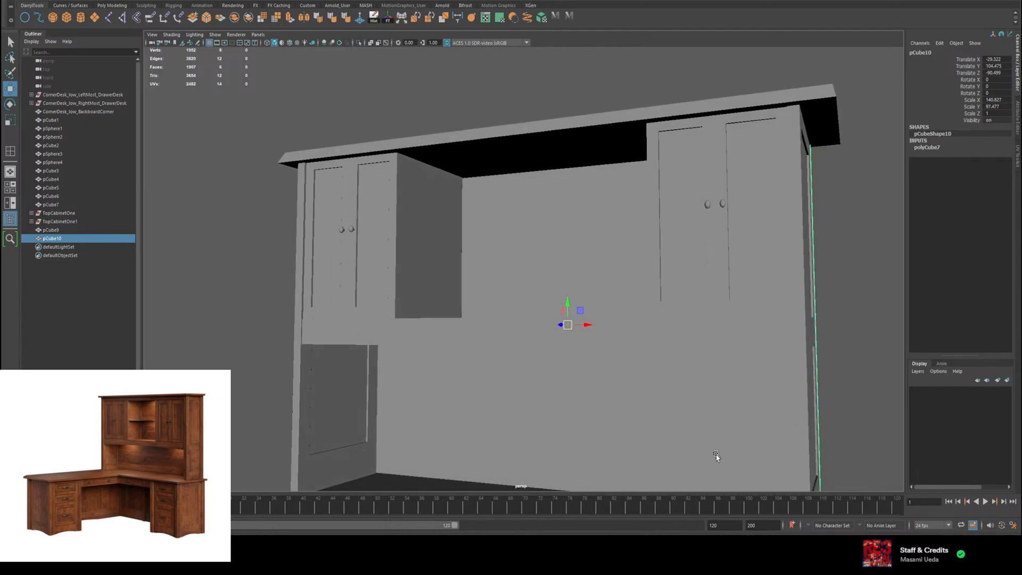
Step: Insert a horizontal edge loop across the back panel a short distance above the desktop
{"action": "middle_click_drag", "start_coordinate": [623, 404], "coordinate": [563, 276], "text": "alt"}
{"action": "right_click_drag", "start_coordinate": [508, 305], "coordinate": [475, 320]}
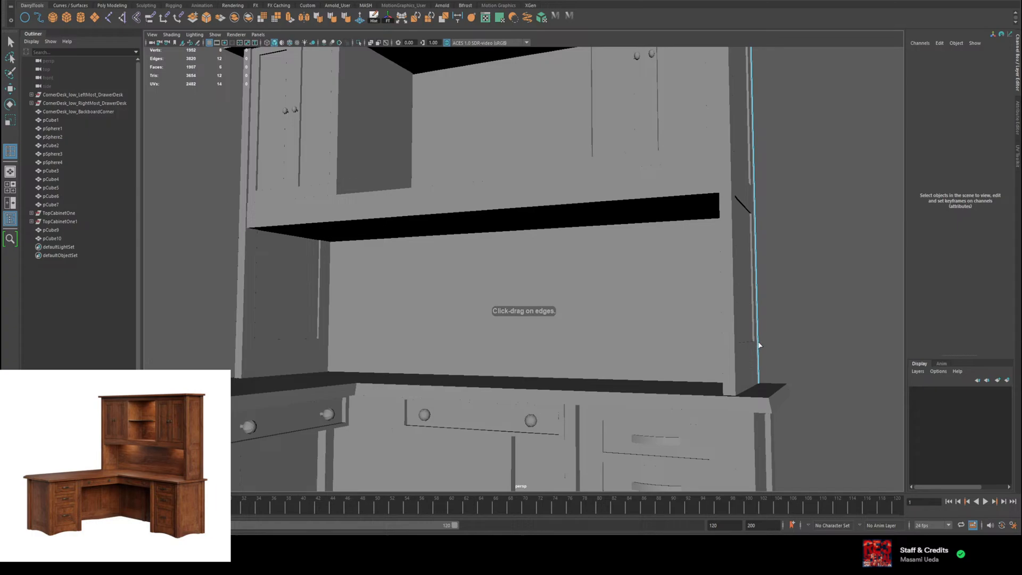
{"action": "left_click_drag", "start_coordinate": [759, 345], "coordinate": [760, 343]}
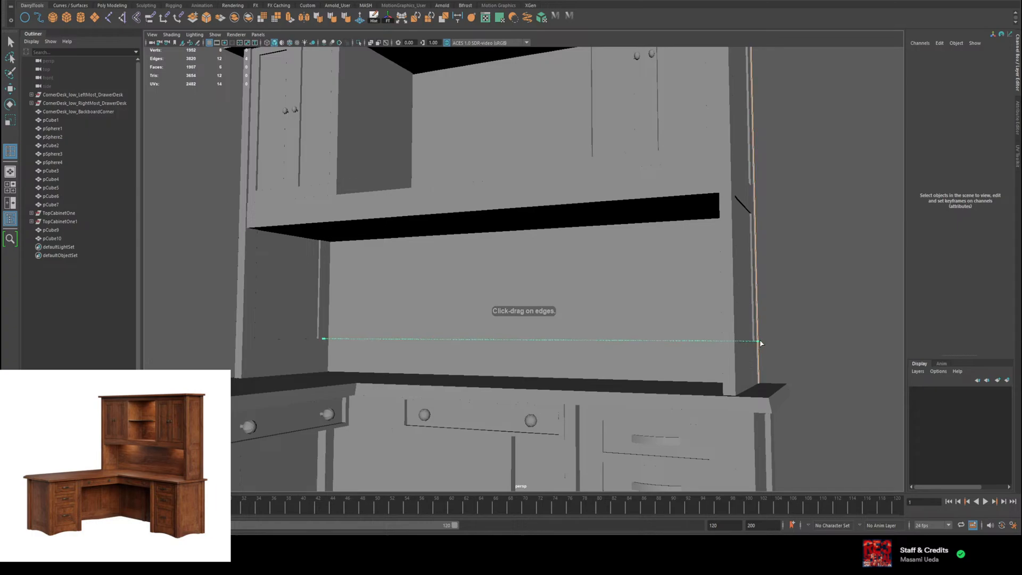
{"action": "left_click_drag", "start_coordinate": [761, 343], "coordinate": [760, 343]}
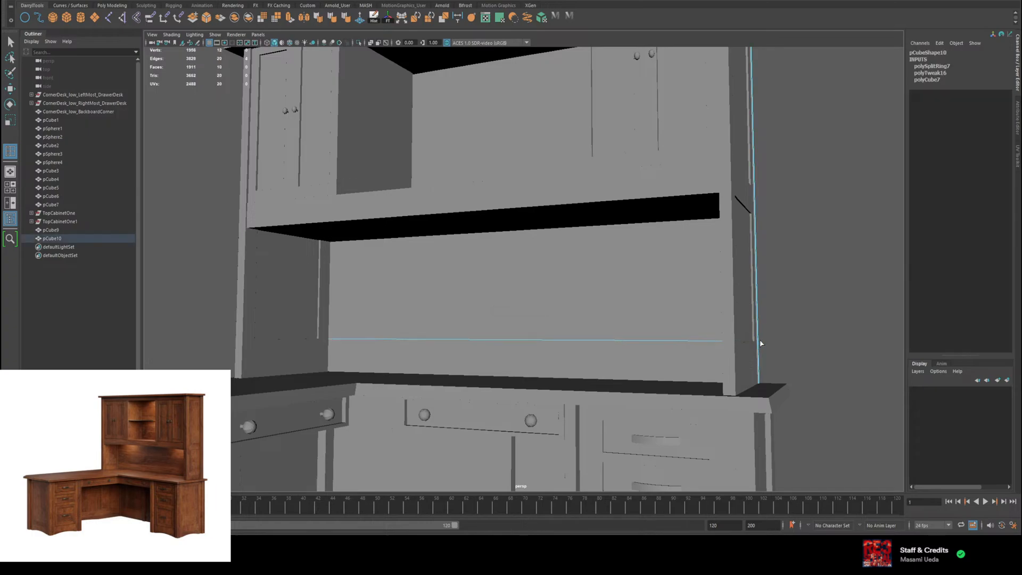
{"action": "key", "text": "w"}
{"action": "left_click_drag", "start_coordinate": [553, 313], "coordinate": [577, 349], "text": "alt"}
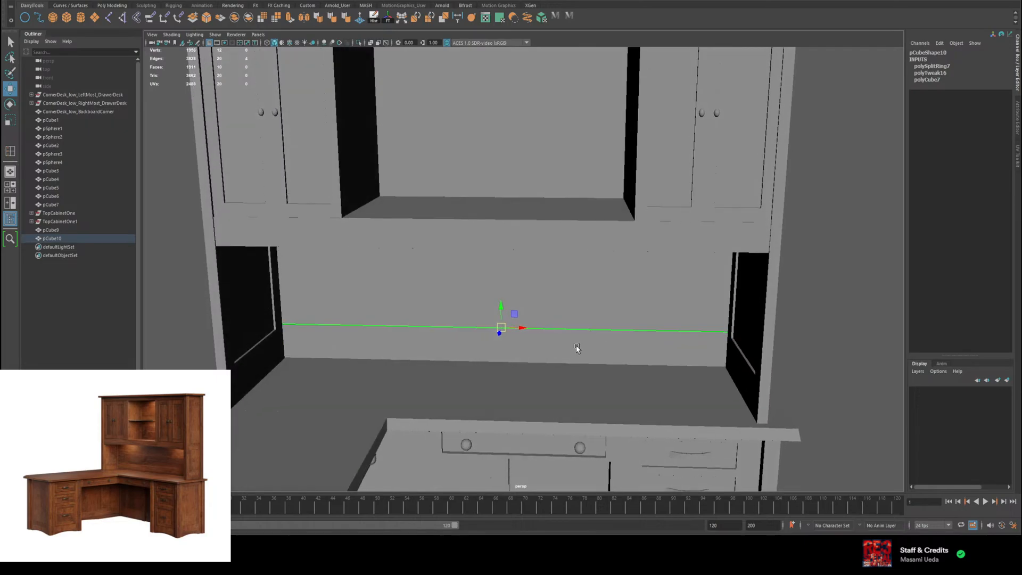
Step: Return the back panel to object mode and narrow its X scale to about 134.8
{"action": "right_click_drag", "start_coordinate": [544, 355], "coordinate": [541, 357]}
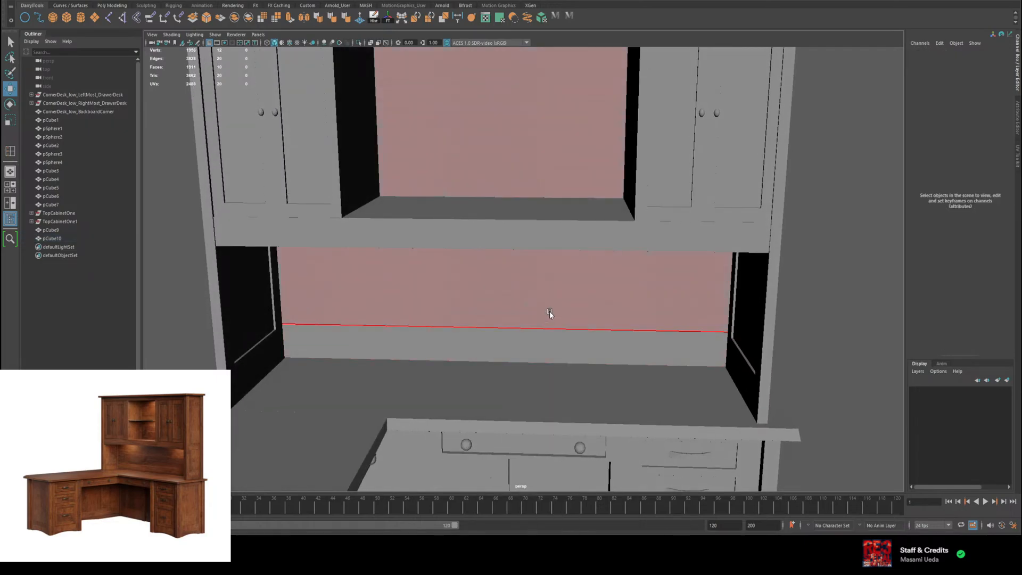
{"action": "right_click_drag", "start_coordinate": [549, 312], "coordinate": [578, 291]}
{"action": "key", "text": "r"}
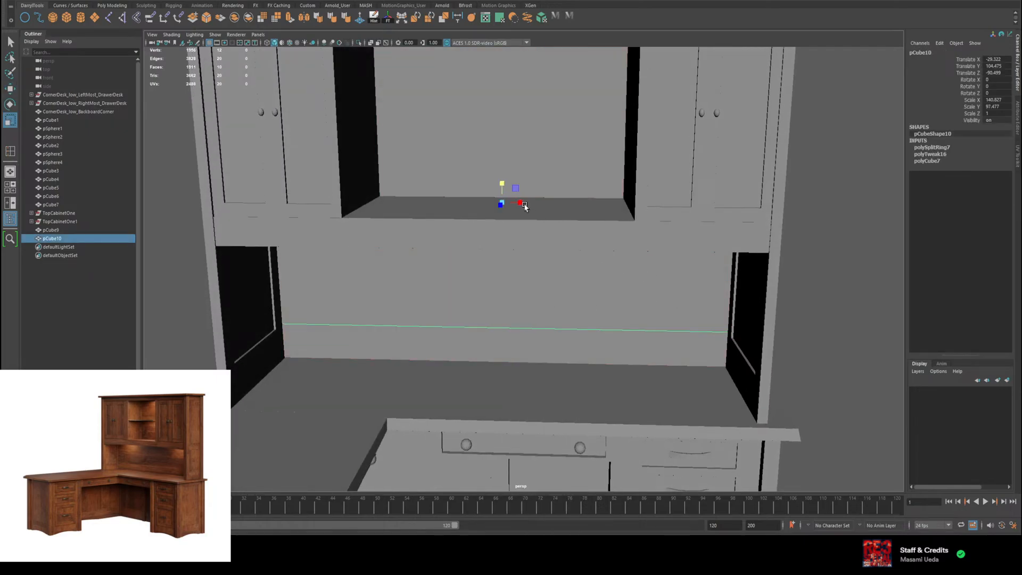
{"action": "left_click_drag", "start_coordinate": [524, 207], "coordinate": [371, 197], "text": "alt"}
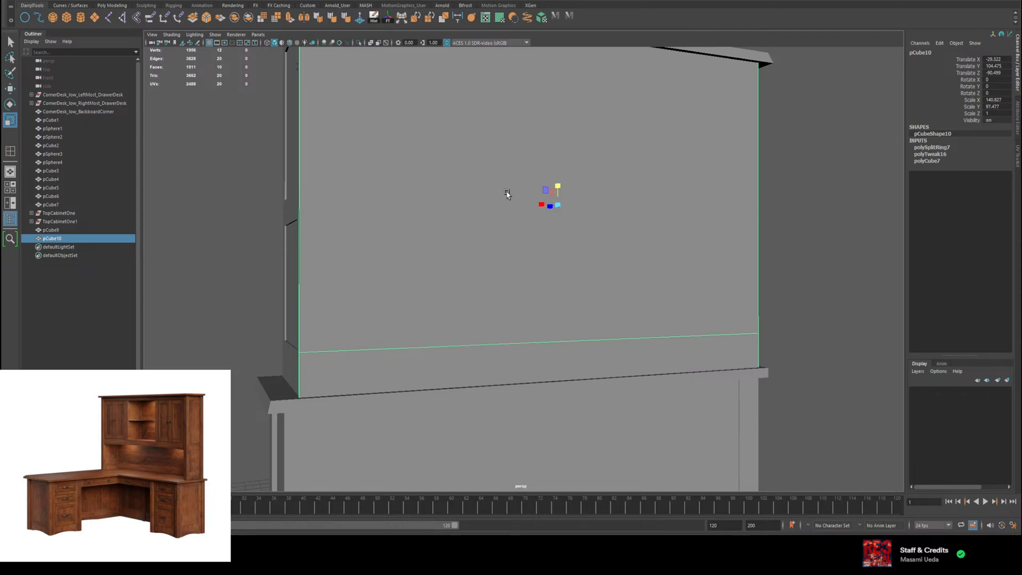
{"action": "left_click_drag", "start_coordinate": [535, 200], "coordinate": [385, 194]}
{"action": "key", "text": "w"}
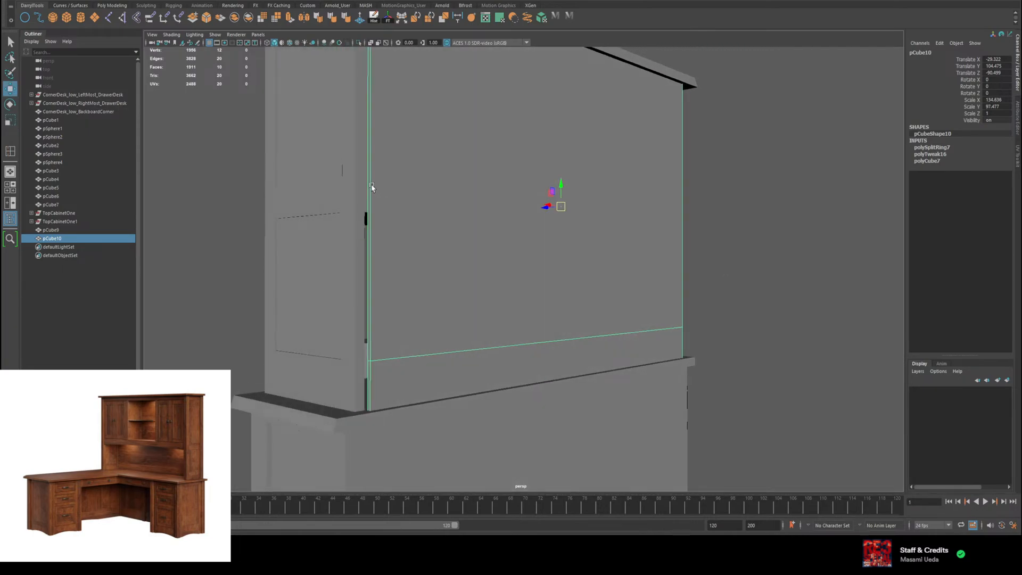
Step: Select both narrow end faces on one side of the back panel and shift them along X toward the adjacent side panel
{"action": "right_click_drag", "start_coordinate": [372, 186], "coordinate": [372, 205]}
{"action": "left_click", "coordinate": [367, 201]}
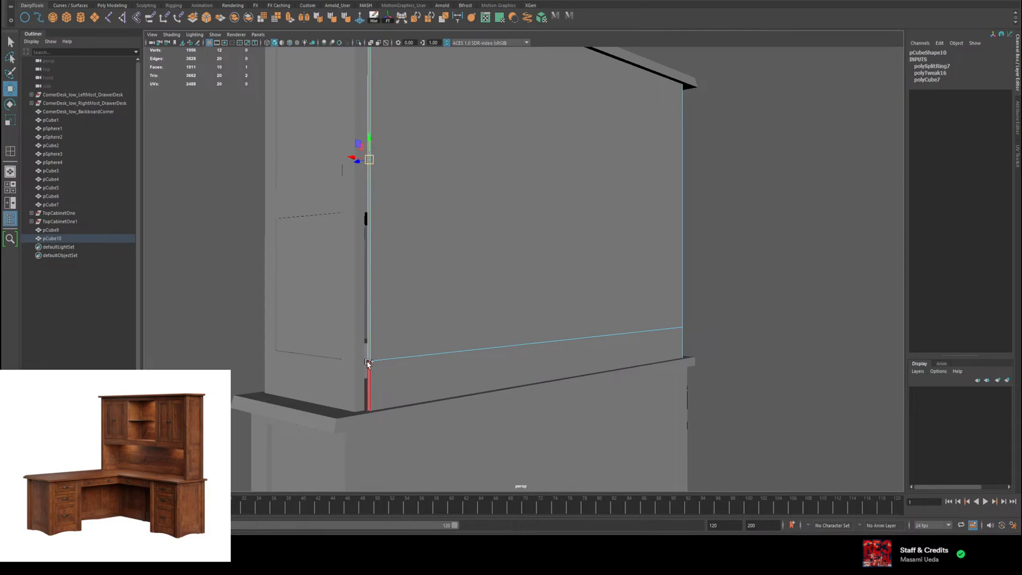
{"action": "left_click", "coordinate": [366, 380], "text": "shift"}
{"action": "left_click_drag", "start_coordinate": [363, 245], "coordinate": [298, 165], "text": "alt"}
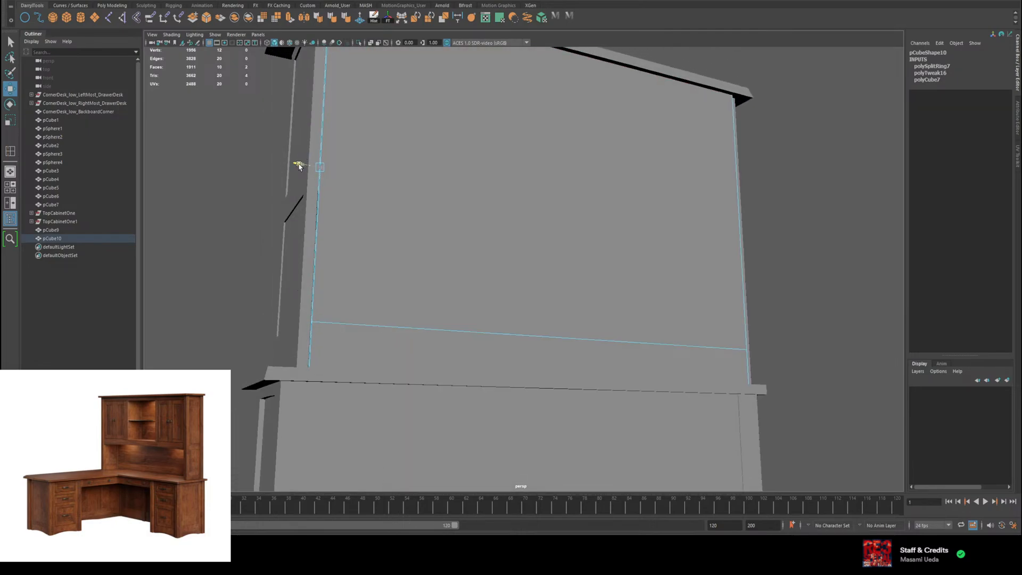
Step: Select both narrow end faces at the back panel's opposite side and move them along X toward the other side panel
{"action": "left_click_drag", "start_coordinate": [542, 211], "coordinate": [508, 218], "text": "alt"}
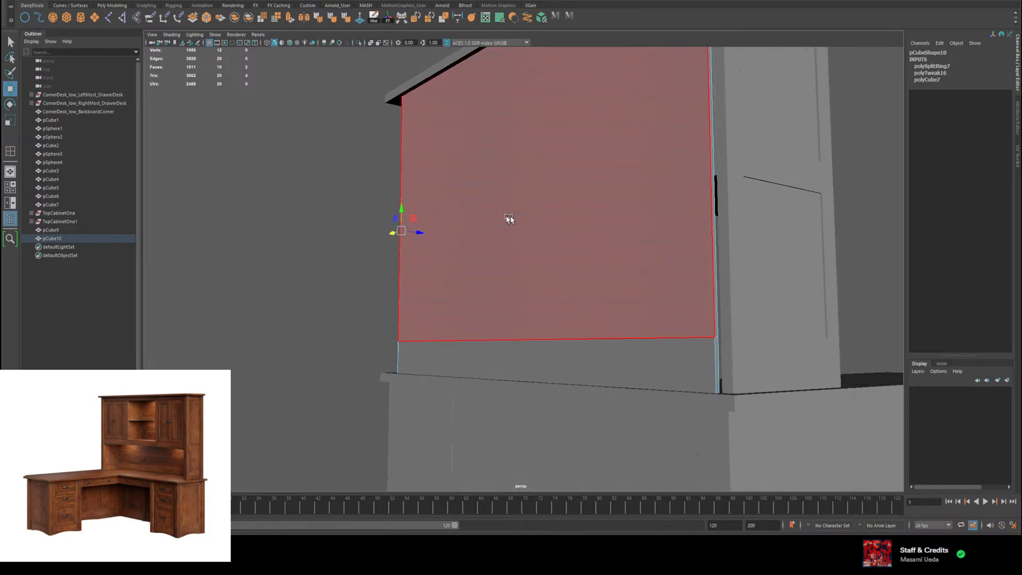
{"action": "left_click", "coordinate": [715, 188]}
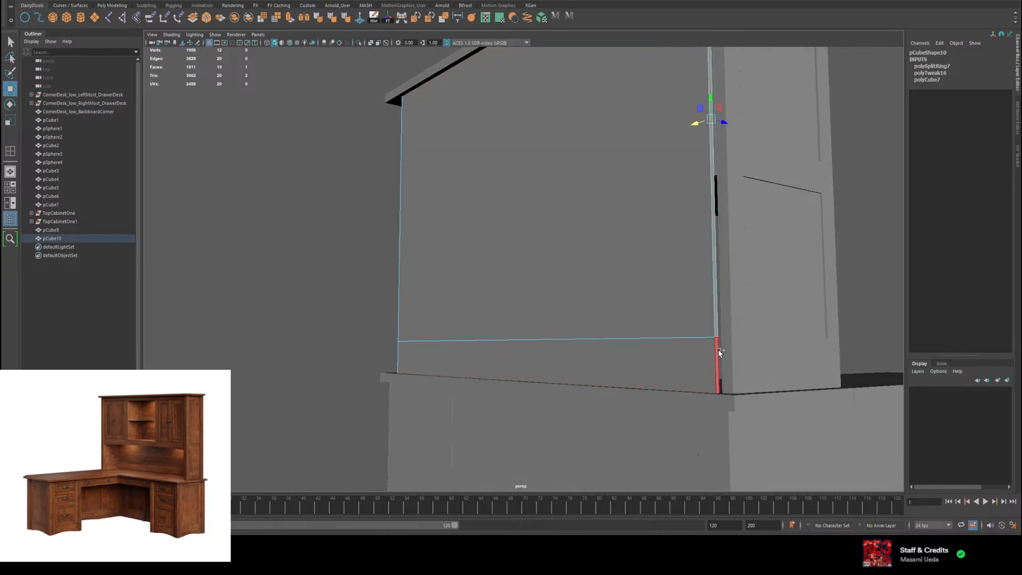
{"action": "left_click", "coordinate": [719, 352], "text": "shift"}
{"action": "left_click_drag", "start_coordinate": [718, 352], "coordinate": [645, 238], "text": "alt"}
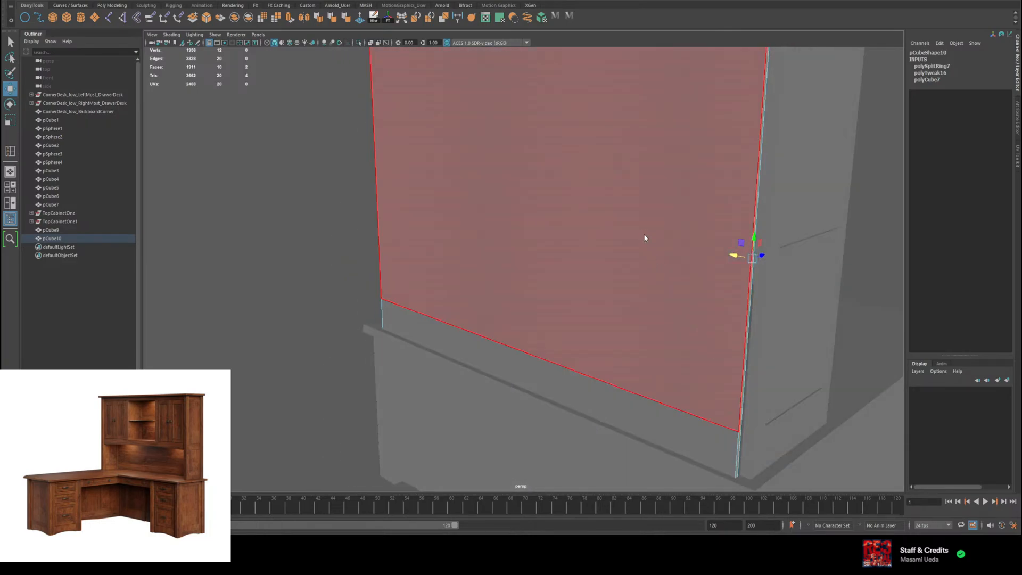
Step: Return the back panel to object mode and move it forward along Z to about -88.97
{"action": "key", "text": "F8"}
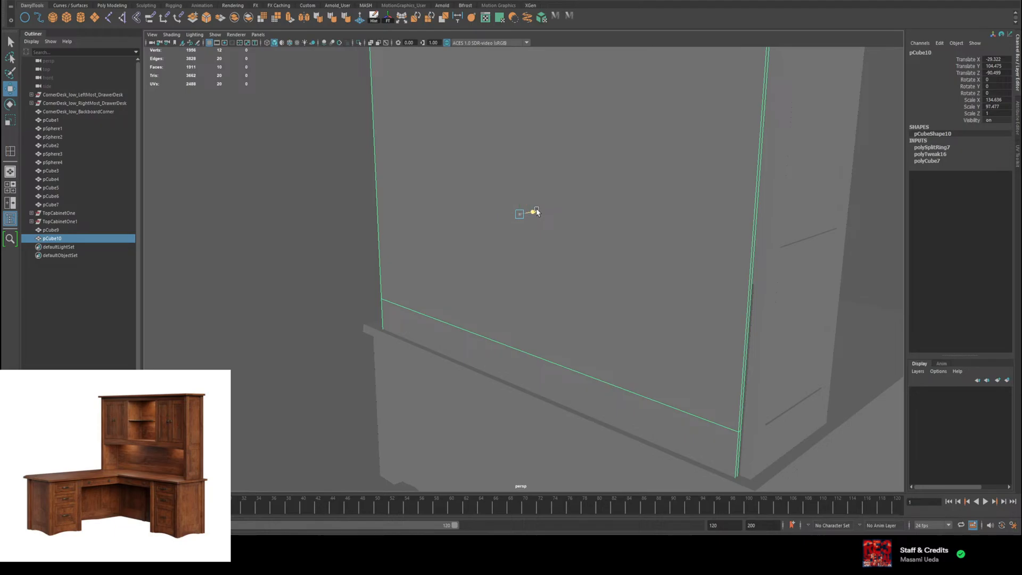
{"action": "left_click_drag", "start_coordinate": [537, 212], "coordinate": [541, 211]}
{"action": "left_click_drag", "start_coordinate": [543, 201], "coordinate": [684, 268], "text": "alt"}
{"action": "scroll", "coordinate": [737, 191], "scroll_direction": "up", "scroll_amount": 2}
Step: Extrude the back panel's lower front face slightly forward above the desktop, then clear the selection
{"action": "right_click", "coordinate": [563, 334]}
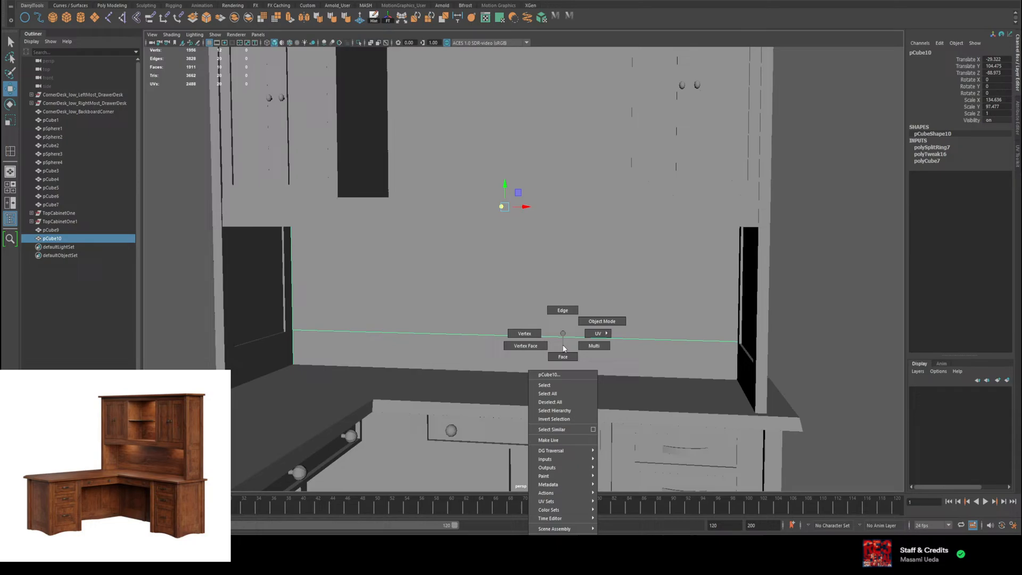
{"action": "left_click", "coordinate": [563, 356]}
{"action": "left_click", "coordinate": [552, 358]}
{"action": "left_click_drag", "start_coordinate": [552, 357], "coordinate": [487, 345], "text": "alt"}
{"action": "key", "text": "ctrl+e"}
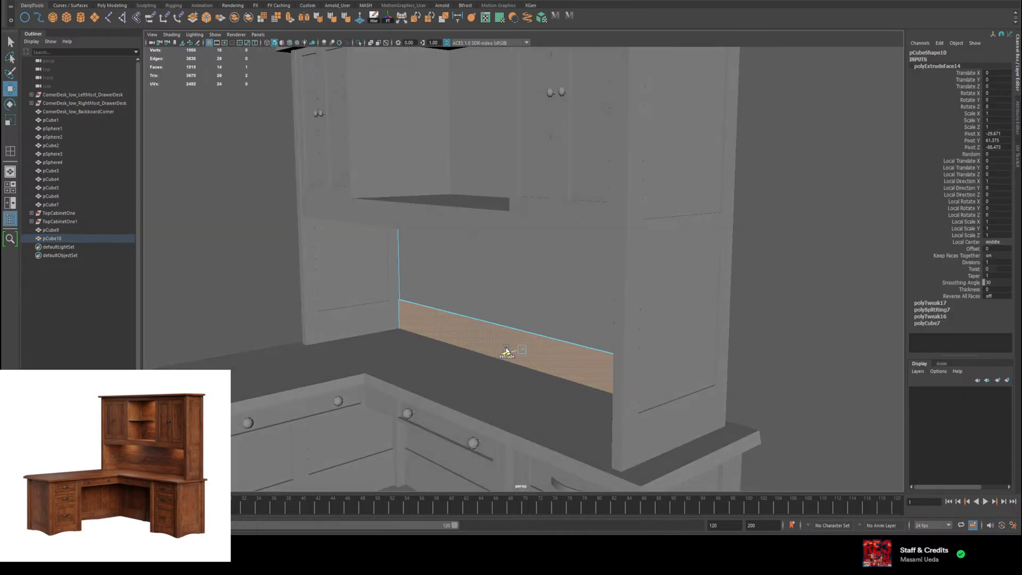
{"action": "left_click_drag", "start_coordinate": [506, 350], "coordinate": [567, 329], "text": "alt"}
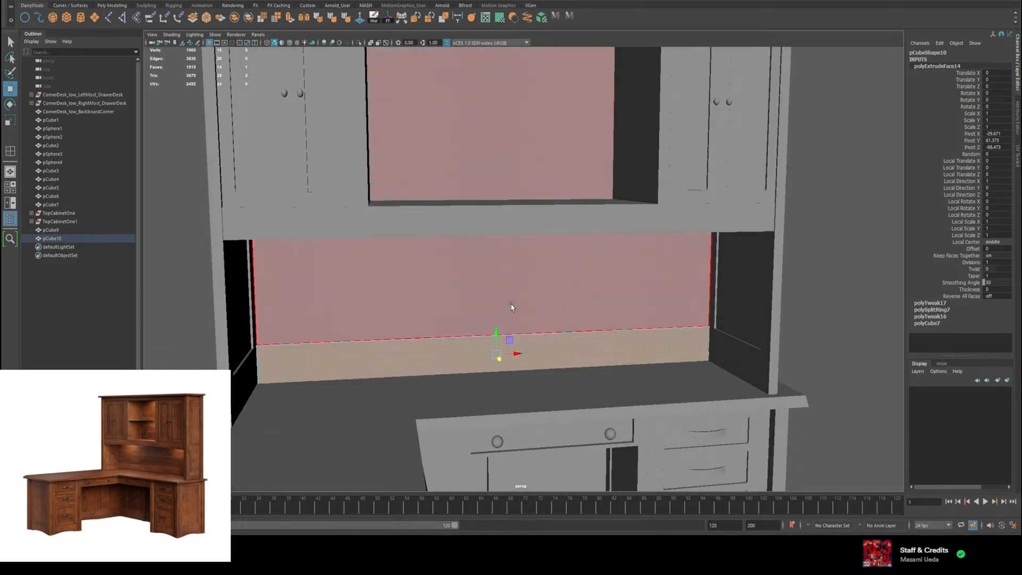
{"action": "right_click_drag", "start_coordinate": [511, 305], "coordinate": [555, 293]}
{"action": "left_click", "coordinate": [856, 331]}
Step: Examine the extruded lower strip and how the back panel meets the hutch side panels
{"action": "scroll", "coordinate": [823, 334], "scroll_direction": "down", "scroll_amount": 1}
{"action": "scroll", "coordinate": [818, 336], "scroll_direction": "down", "scroll_amount": 2}
{"action": "left_click_drag", "start_coordinate": [817, 335], "coordinate": [740, 341], "text": "alt"}
{"action": "key", "text": "q"}
{"action": "key", "text": "w"}
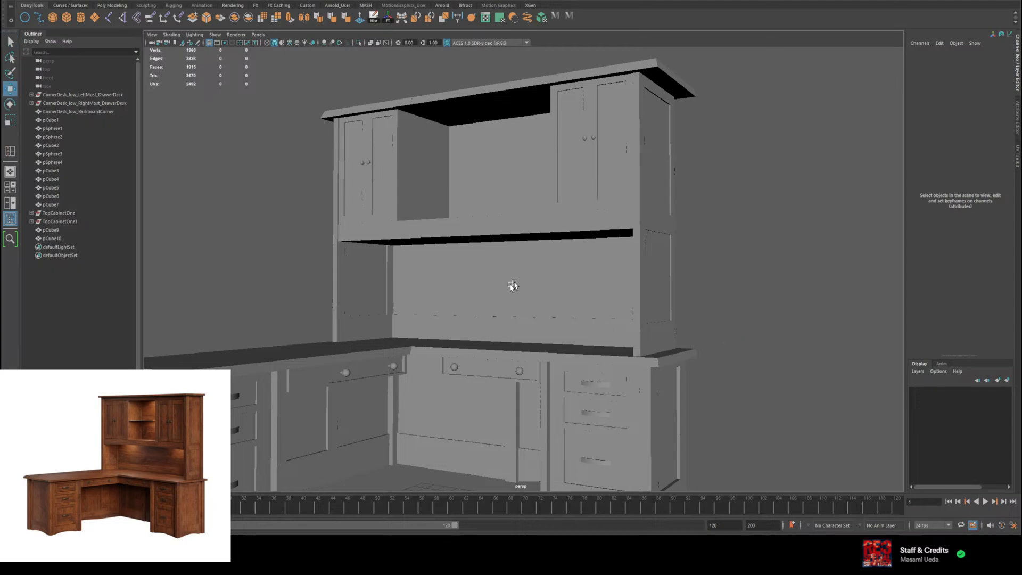
{"action": "left_click_drag", "start_coordinate": [513, 285], "coordinate": [528, 258], "text": "alt"}
{"action": "scroll", "coordinate": [533, 263], "scroll_direction": "up", "scroll_amount": 2}
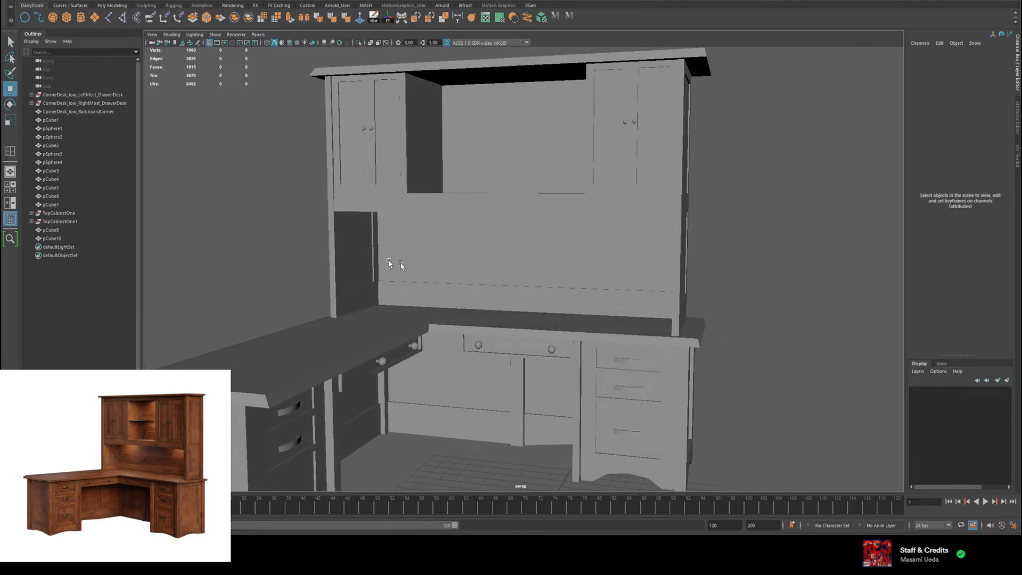
{"action": "scroll", "coordinate": [372, 253], "scroll_direction": "up", "scroll_amount": 2}
{"action": "left_click", "coordinate": [347, 241]}
{"action": "scroll", "coordinate": [344, 240], "scroll_direction": "up", "scroll_amount": 2}
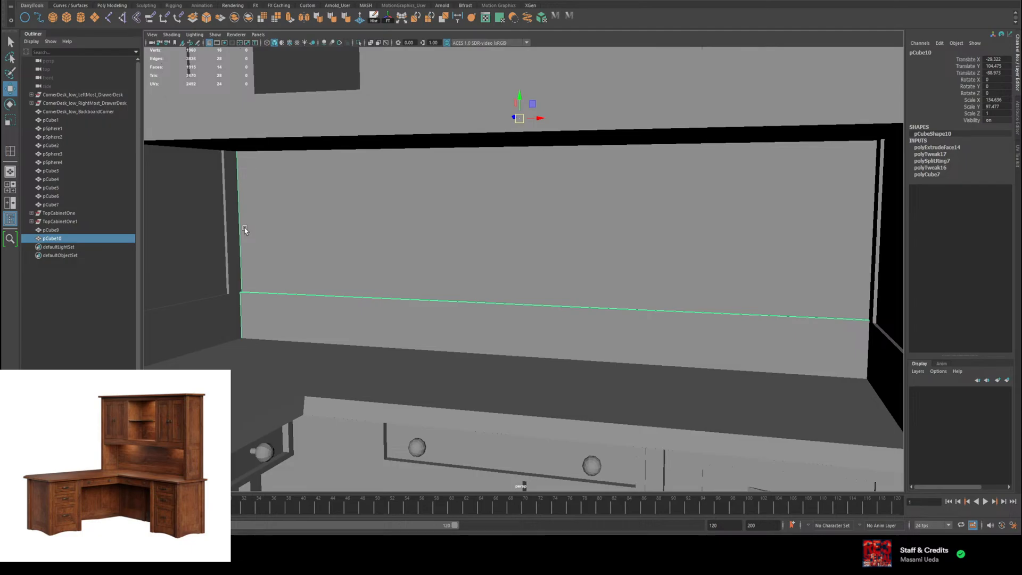
{"action": "scroll", "coordinate": [501, 286], "scroll_direction": "down", "scroll_amount": 1}
{"action": "scroll", "coordinate": [413, 270], "scroll_direction": "down", "scroll_amount": 2}
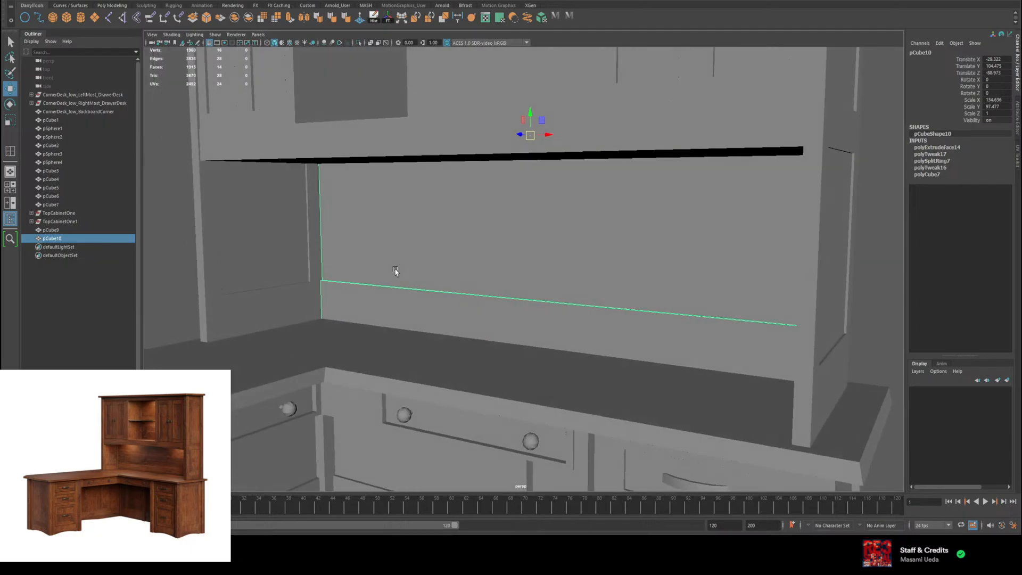
Step: Try to extrude the hutch side panel's inner rear strip faces along X beside the back panel, then undo it
{"action": "left_click", "coordinate": [313, 261]}
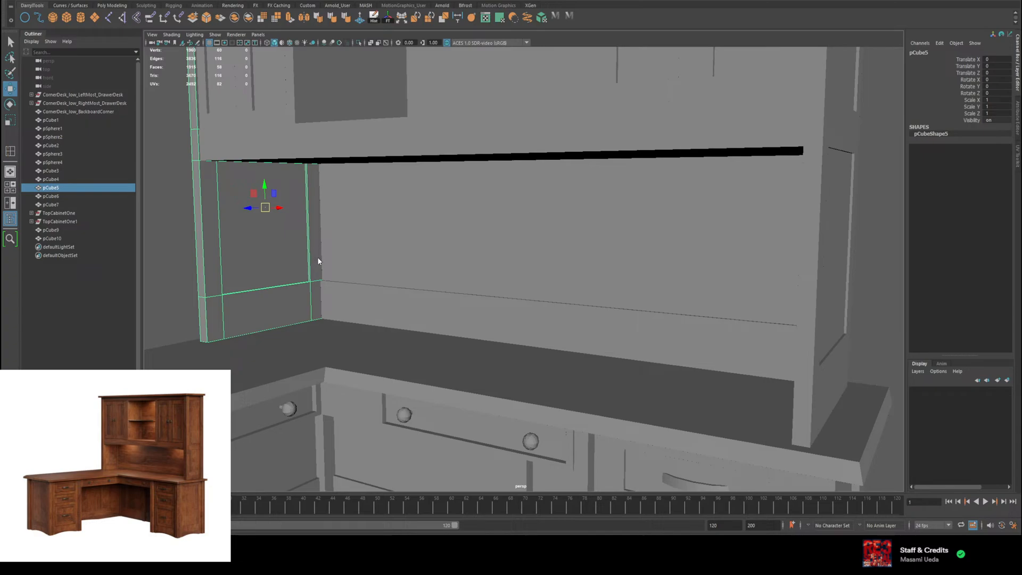
{"action": "right_click_drag", "start_coordinate": [317, 261], "coordinate": [317, 269]}
{"action": "left_click", "coordinate": [316, 260]}
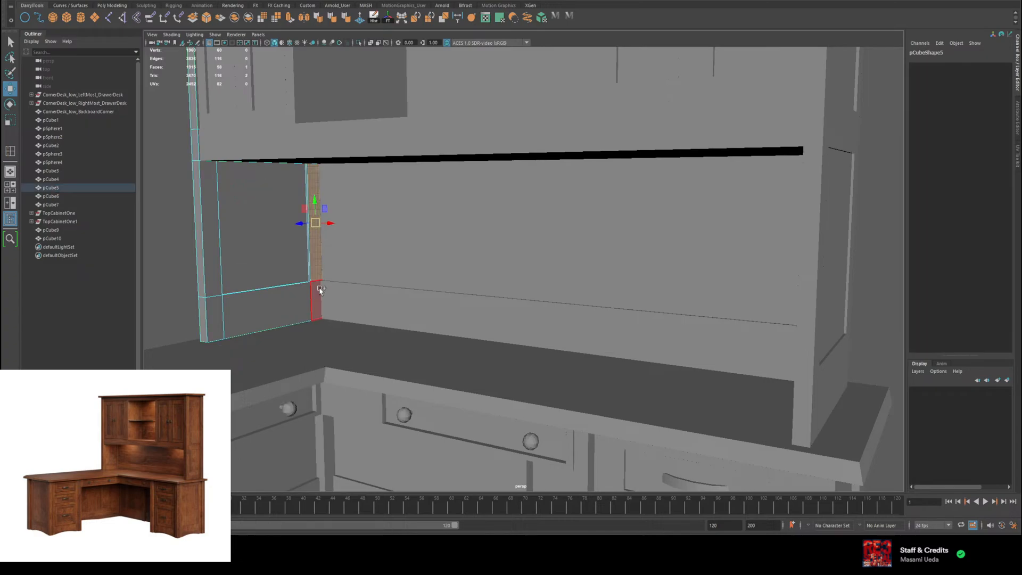
{"action": "left_click", "coordinate": [320, 291], "text": "shift"}
{"action": "mouse_move", "coordinate": [330, 245]}
{"action": "left_mouse_down"}
{"action": "mouse_move", "coordinate": [339, 250]}
{"action": "mouse_move", "coordinate": [327, 247]}
{"action": "left_mouse_up"}
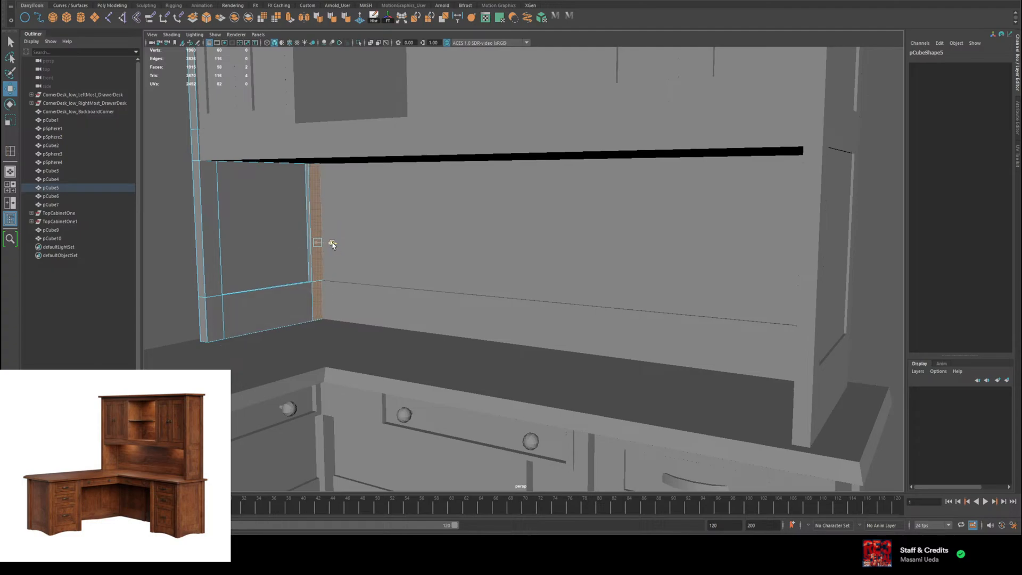
{"action": "key", "text": "ctrl+e"}
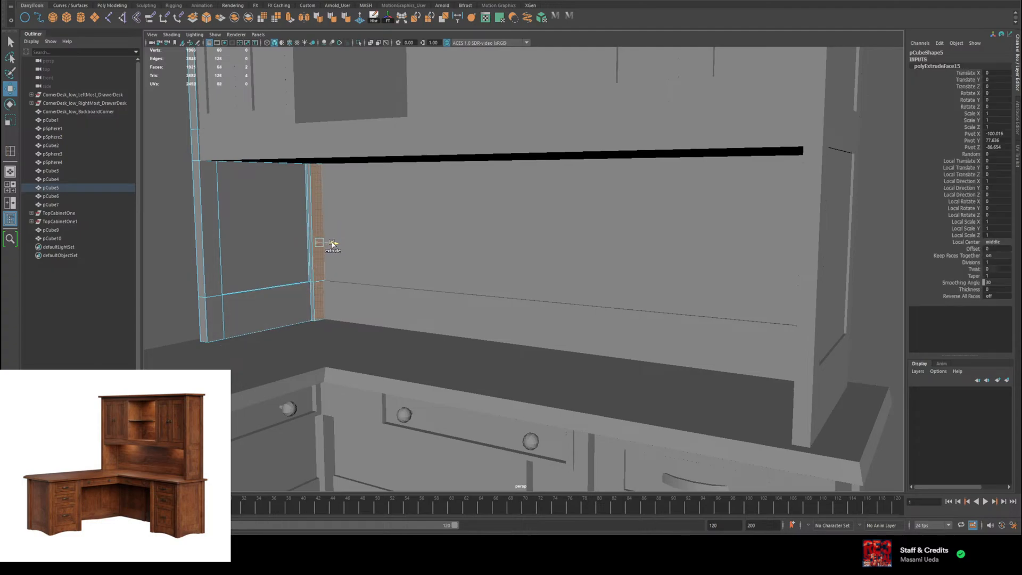
{"action": "left_click_drag", "start_coordinate": [333, 244], "coordinate": [332, 244]}
{"action": "mouse_move", "coordinate": [450, 327]}
{"action": "left_mouse_down", "text": "alt"}
{"action": "mouse_move", "coordinate": [480, 333]}
{"action": "mouse_move", "coordinate": [453, 328]}
{"action": "left_mouse_up", "text": "alt"}
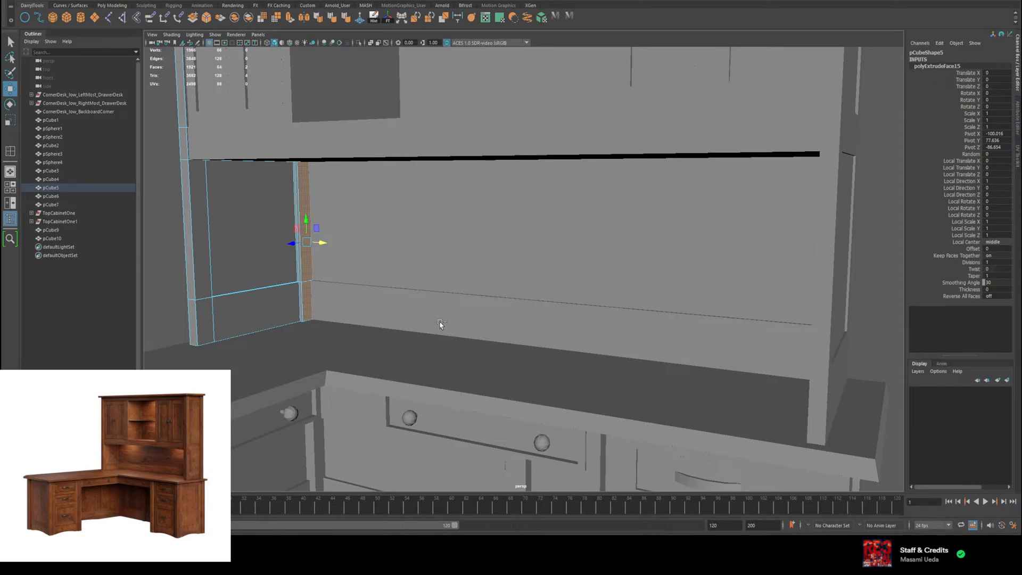
{"action": "key", "text": "ctrl+z"}
{"action": "key", "text": "ctrl+z"}
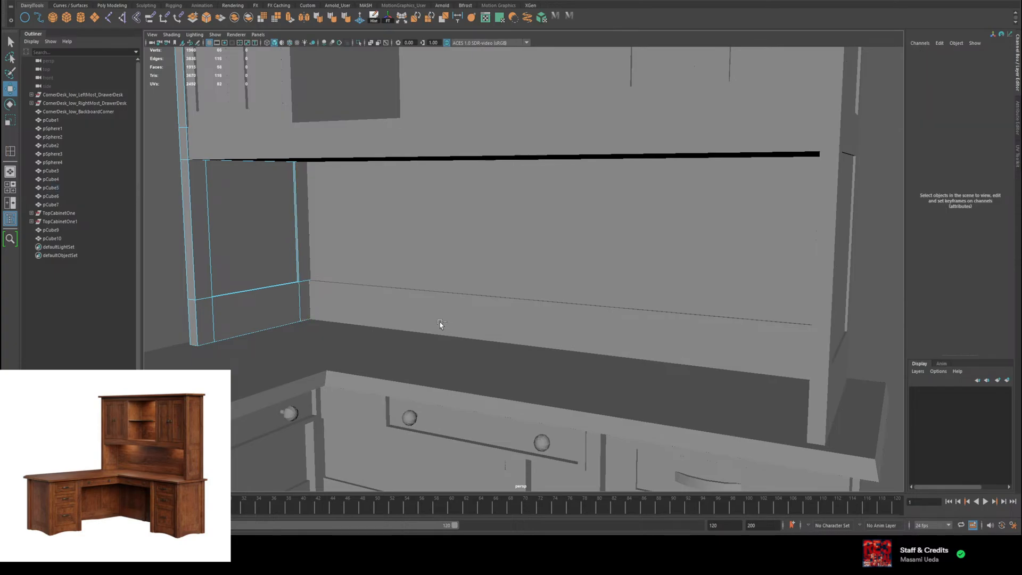
Step: Try to move the side panel's upper and lower inner rear strip faces along X, then undo the move
{"action": "middle_click_drag", "start_coordinate": [365, 270], "coordinate": [454, 276], "text": "alt"}
{"action": "scroll", "coordinate": [453, 275], "scroll_direction": "up", "scroll_amount": 4}
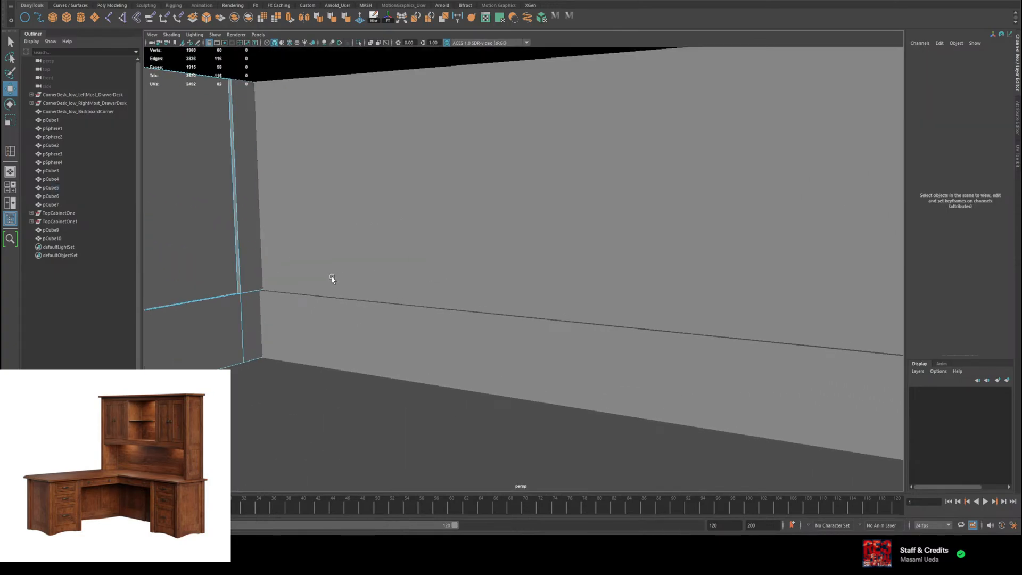
{"action": "middle_click_drag", "start_coordinate": [332, 278], "coordinate": [575, 291], "text": "alt"}
{"action": "scroll", "coordinate": [567, 314], "scroll_direction": "up", "scroll_amount": 5}
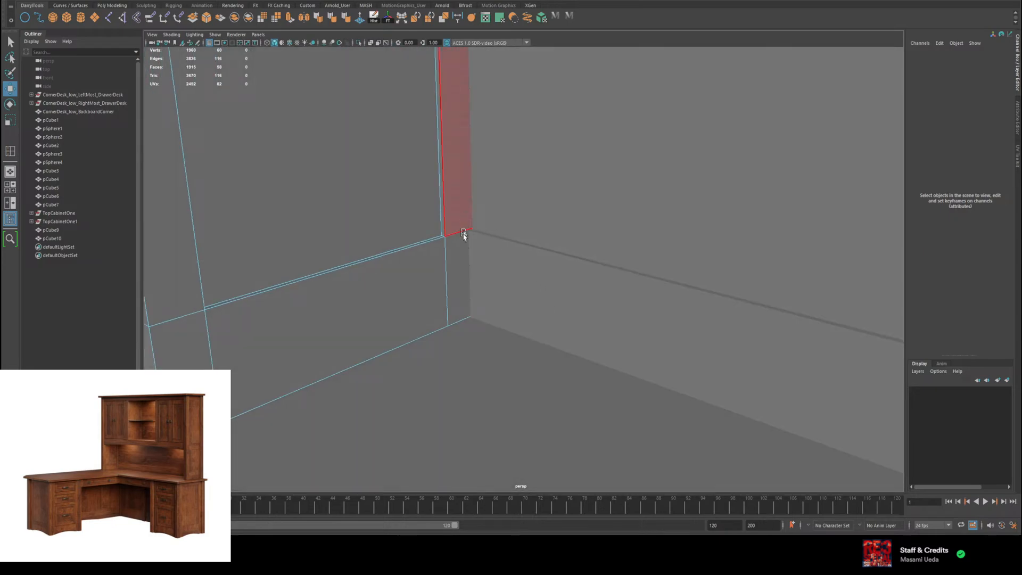
{"action": "left_click", "coordinate": [464, 236]}
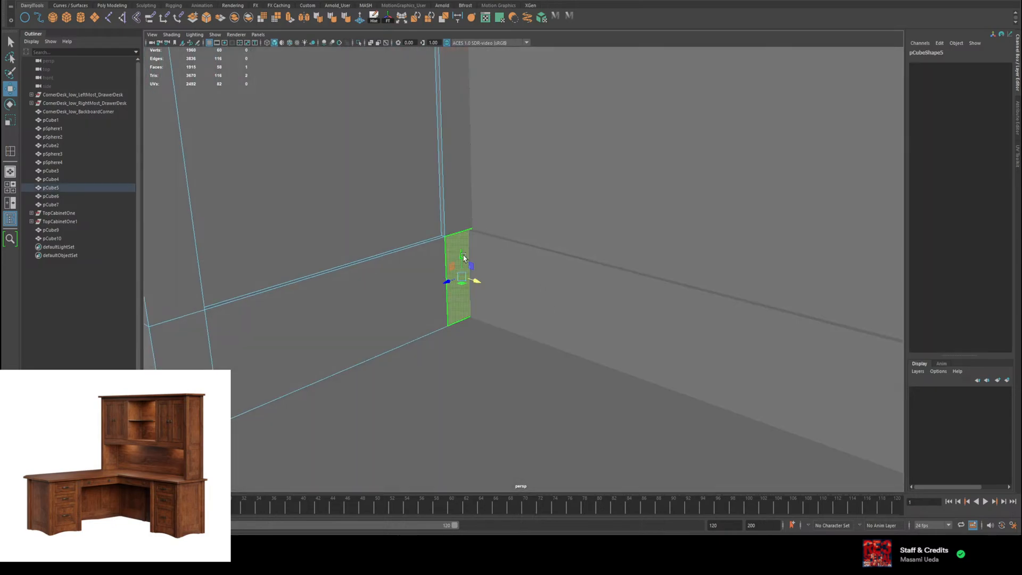
{"action": "left_click", "coordinate": [462, 202], "text": "shift"}
{"action": "left_click_drag", "start_coordinate": [473, 146], "coordinate": [503, 164]}
{"action": "key", "text": "ctrl+z"}
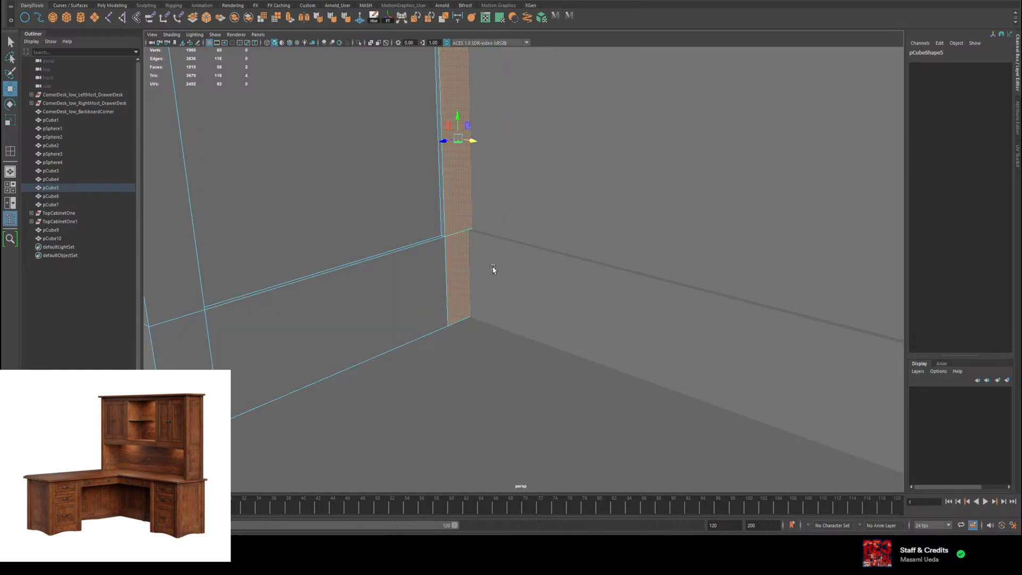
Step: Try to move the back panel backward along Z to about -90.01, then undo the move
{"action": "right_click_drag", "start_coordinate": [493, 269], "coordinate": [541, 251]}
{"action": "scroll", "coordinate": [652, 279], "scroll_direction": "down", "scroll_amount": 4}
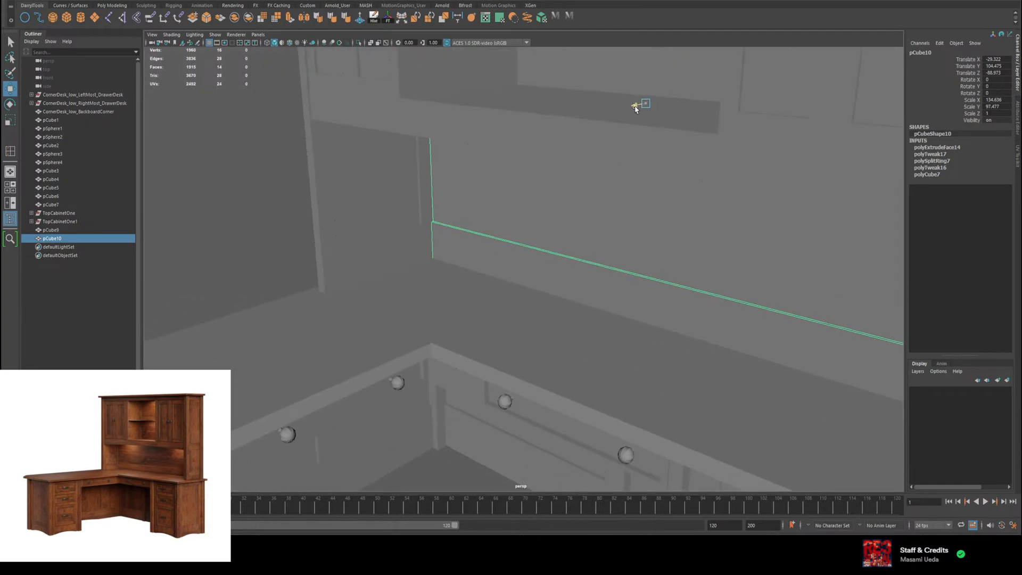
{"action": "left_click_drag", "start_coordinate": [636, 107], "coordinate": [638, 107]}
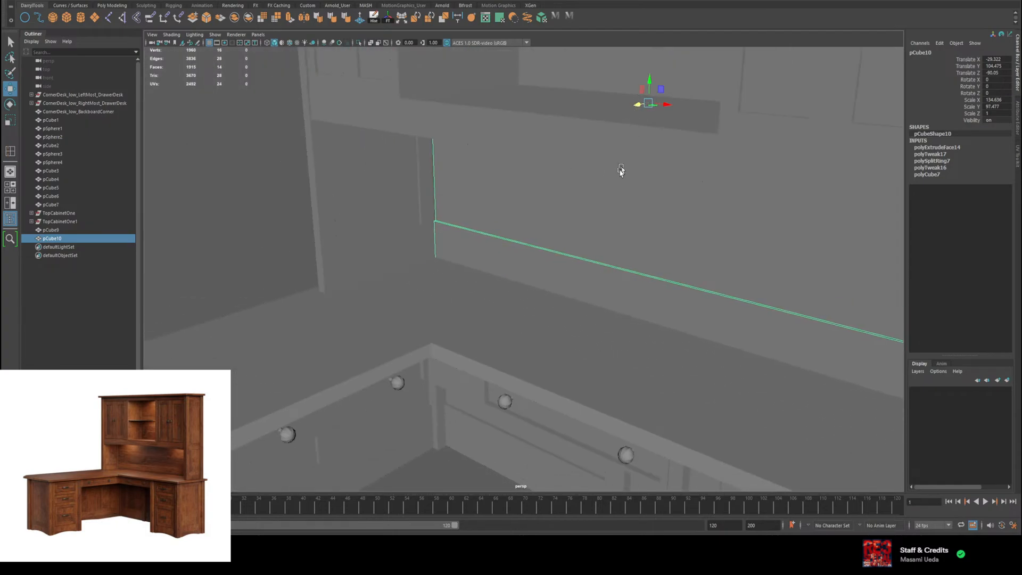
{"action": "key", "text": "ctrl+z"}
Step: Clear the selection and examine the whole desk and hutch proportions from several angles
{"action": "left_click_drag", "start_coordinate": [502, 268], "coordinate": [463, 259], "text": "alt"}
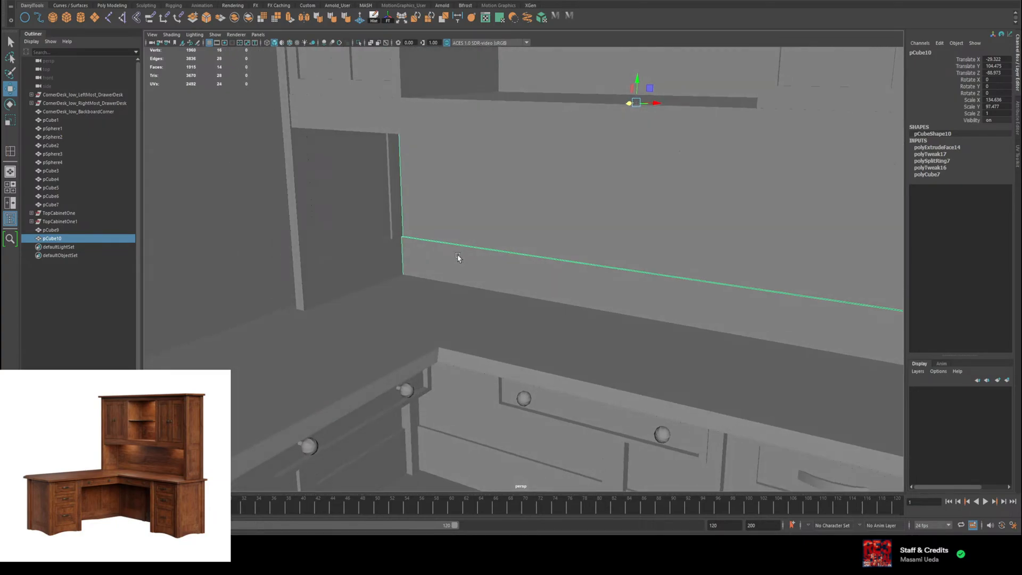
{"action": "scroll", "coordinate": [445, 301], "scroll_direction": "down", "scroll_amount": 7}
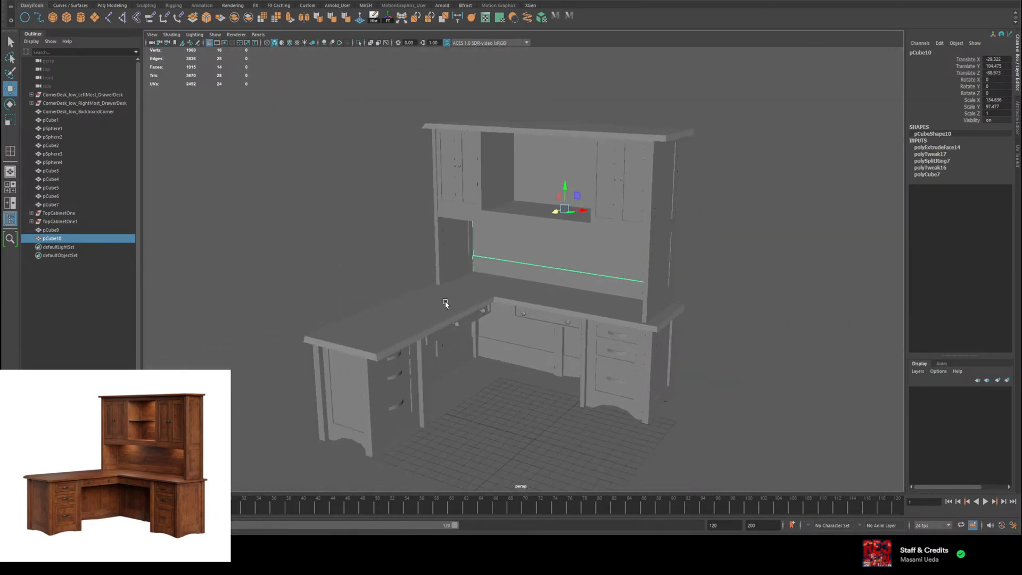
{"action": "mouse_move", "coordinate": [443, 303]}
{"action": "left_mouse_down", "text": "alt"}
{"action": "mouse_move", "coordinate": [430, 285]}
{"action": "mouse_move", "coordinate": [458, 301]}
{"action": "mouse_move", "coordinate": [453, 310]}
{"action": "left_mouse_up", "text": "alt"}
{"action": "left_click", "coordinate": [704, 318]}
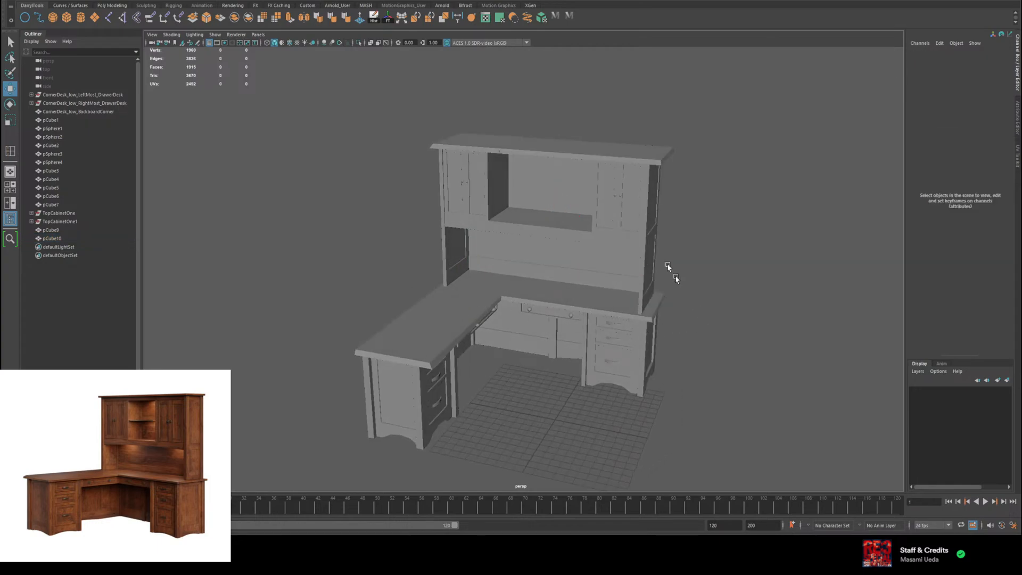
{"action": "left_click_drag", "start_coordinate": [559, 182], "coordinate": [744, 231], "text": "alt"}
{"action": "scroll", "coordinate": [730, 221], "scroll_direction": "up", "scroll_amount": 5}
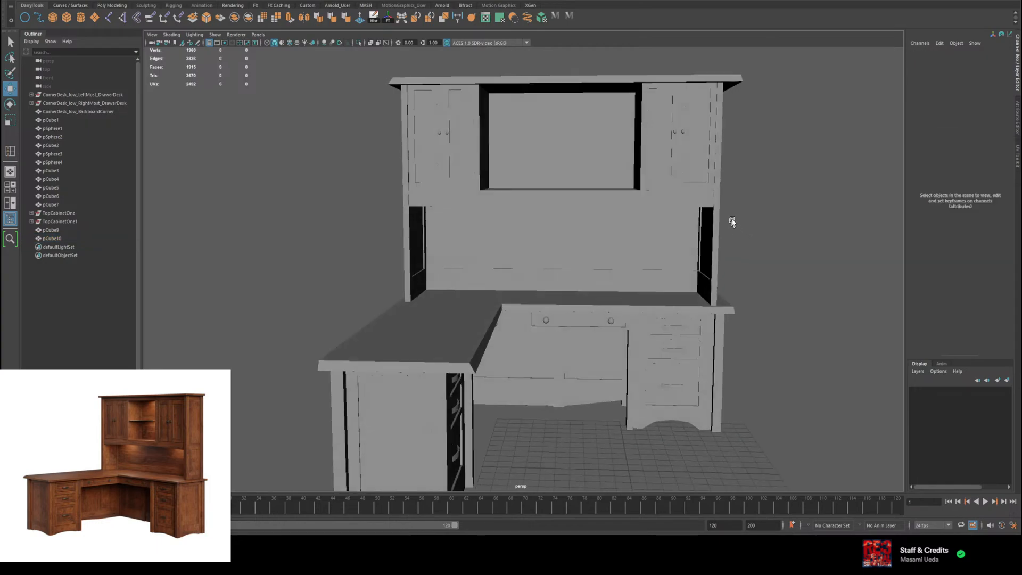
{"action": "scroll", "coordinate": [737, 219], "scroll_direction": "down", "scroll_amount": 3}
Step: Try to scale all hutch parts together along X, then undo the scaling
{"action": "left_click_drag", "start_coordinate": [715, 89], "coordinate": [377, 263]}
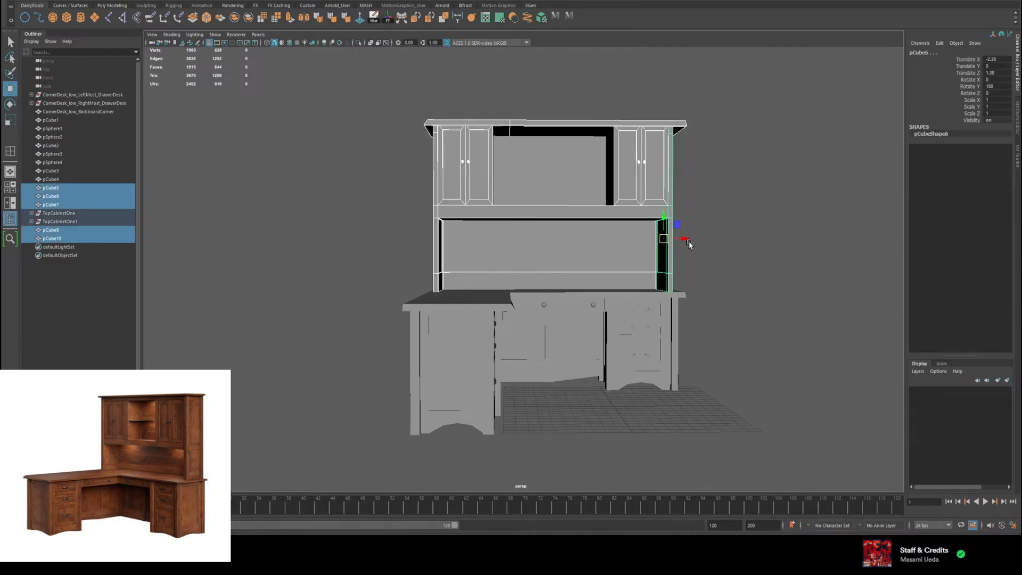
{"action": "key", "text": "r"}
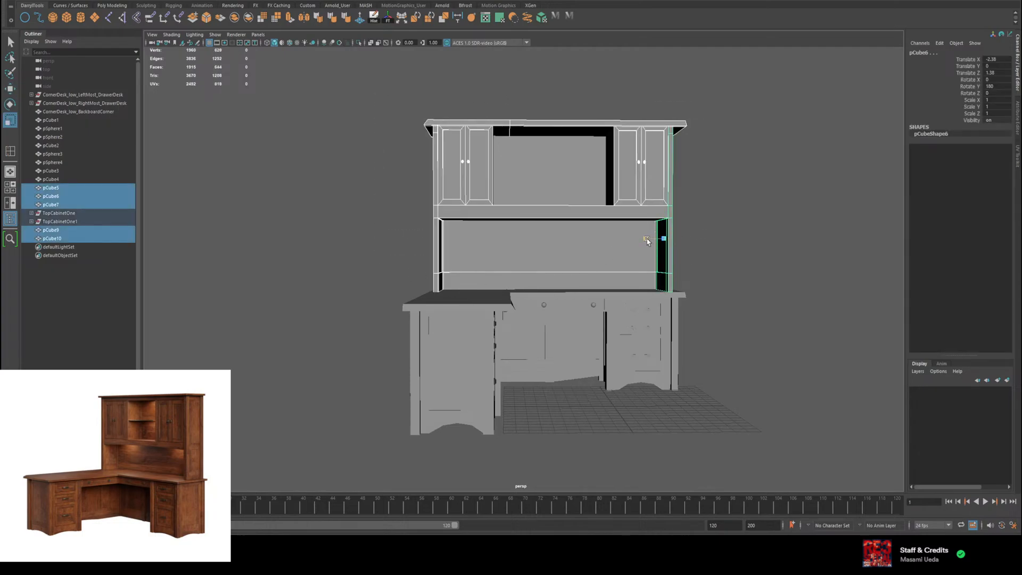
{"action": "left_click_drag", "start_coordinate": [647, 241], "coordinate": [620, 242]}
{"action": "key", "text": "ctrl+z"}
{"action": "scroll", "coordinate": [483, 176], "scroll_direction": "up", "scroll_amount": 4}
Step: Select the TopCabinetOne group and frame it, then switch the selection to the TopCabinetOne1 group
{"action": "left_click", "coordinate": [452, 93]}
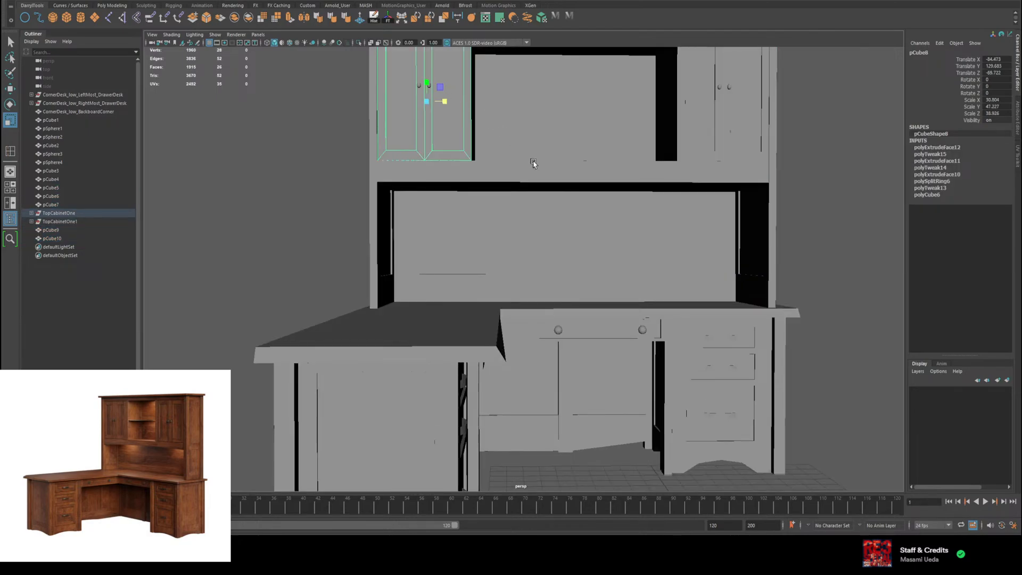
{"action": "key", "text": "w"}
{"action": "left_click", "coordinate": [87, 211]}
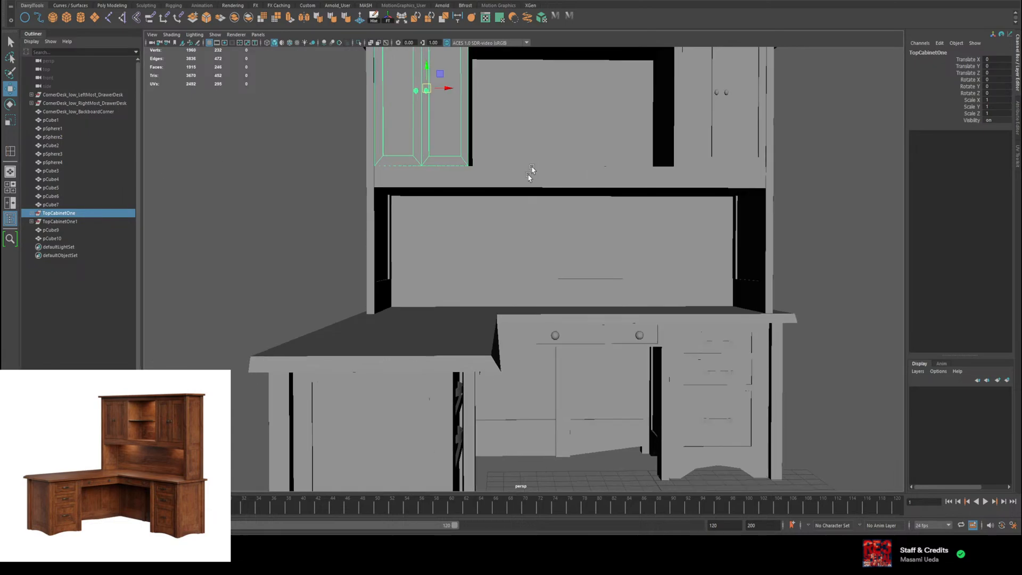
{"action": "key", "text": "f"}
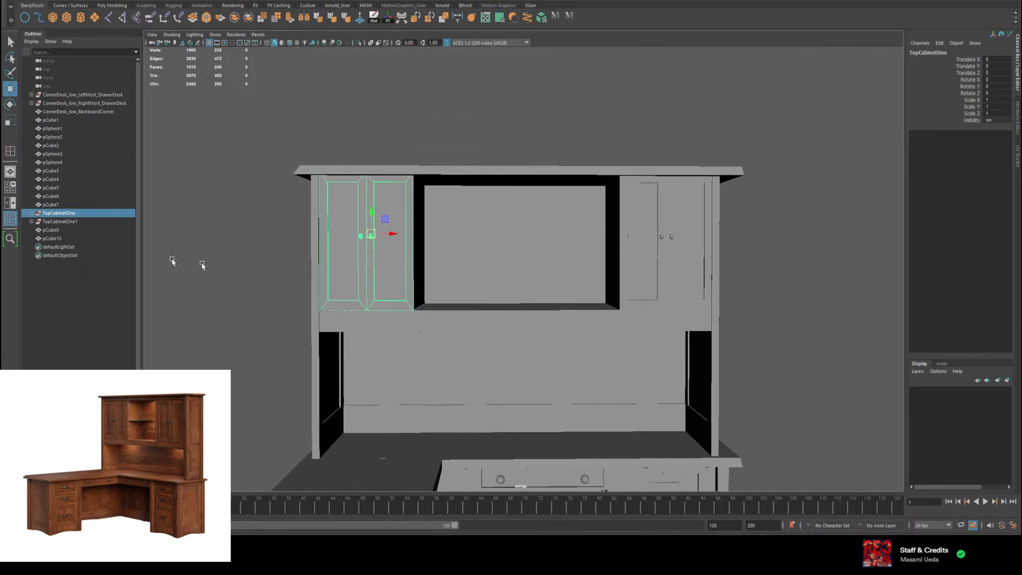
{"action": "left_click", "coordinate": [86, 222]}
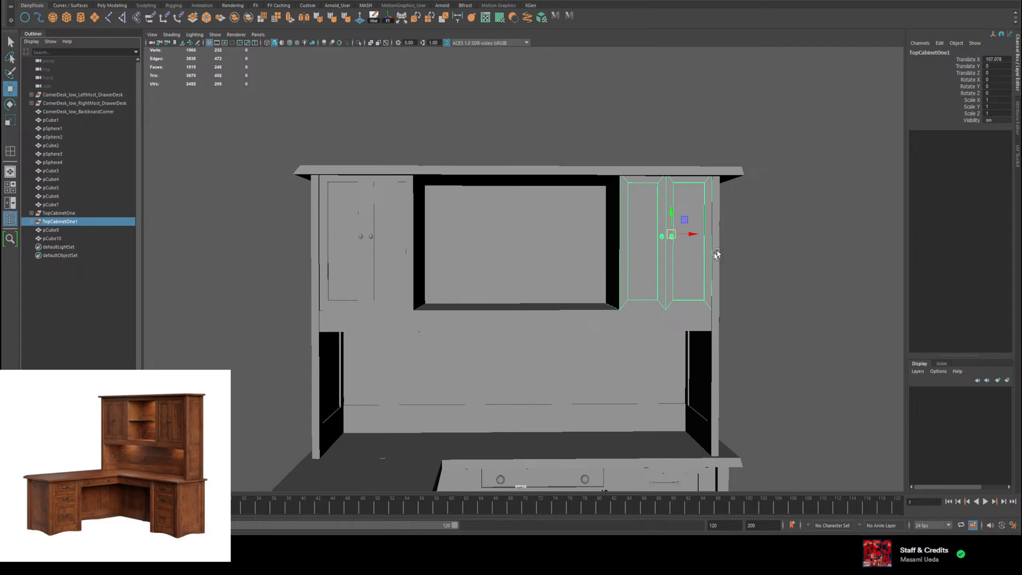
Step: Try to move the right cabinet group inward along X to about 91.78 and shift the right side panel inward, then undo
{"action": "left_click_drag", "start_coordinate": [697, 237], "coordinate": [654, 242]}
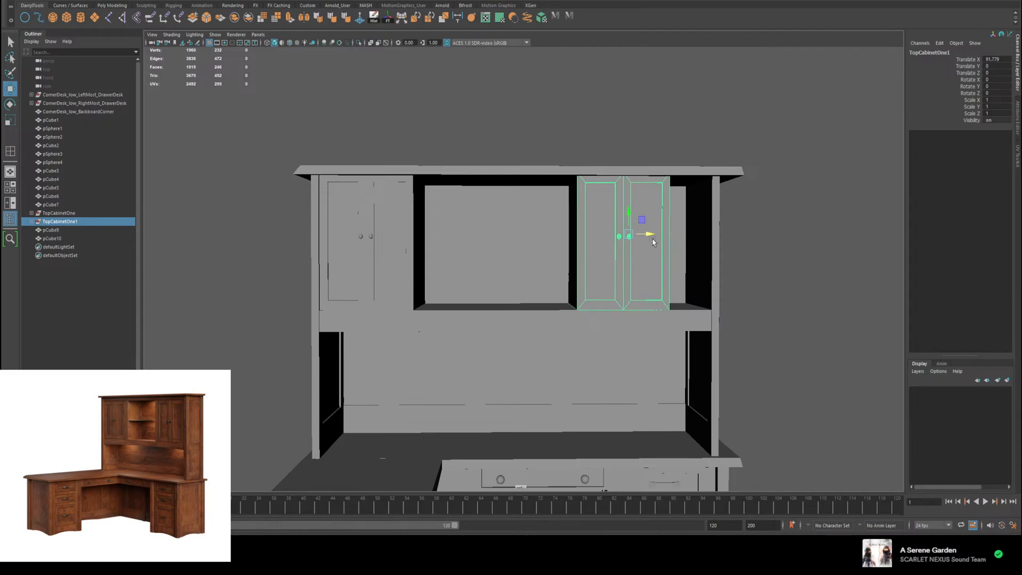
{"action": "left_click", "coordinate": [682, 318]}
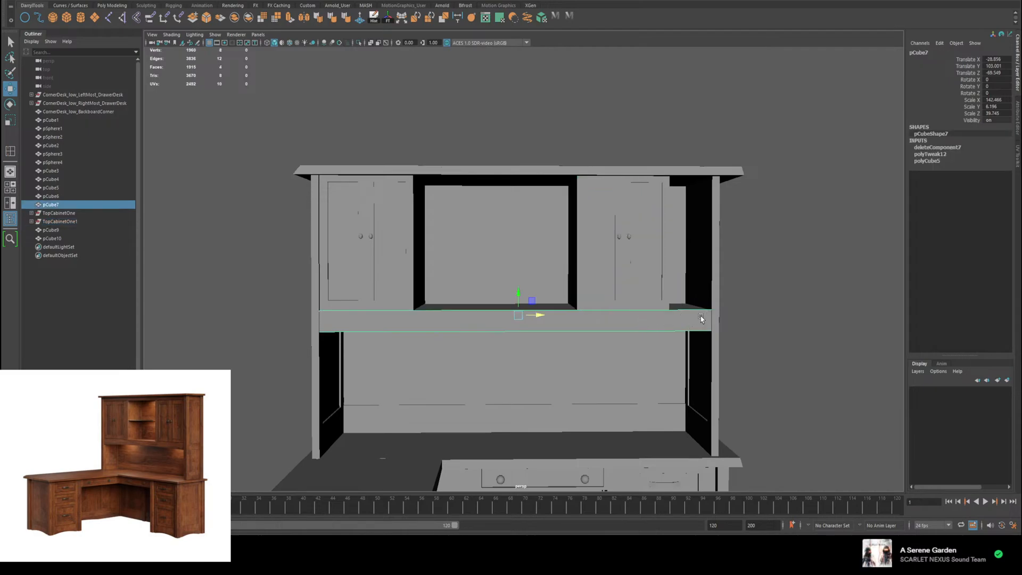
{"action": "left_click_drag", "start_coordinate": [702, 318], "coordinate": [688, 316], "text": "alt"}
{"action": "left_click", "coordinate": [715, 290]}
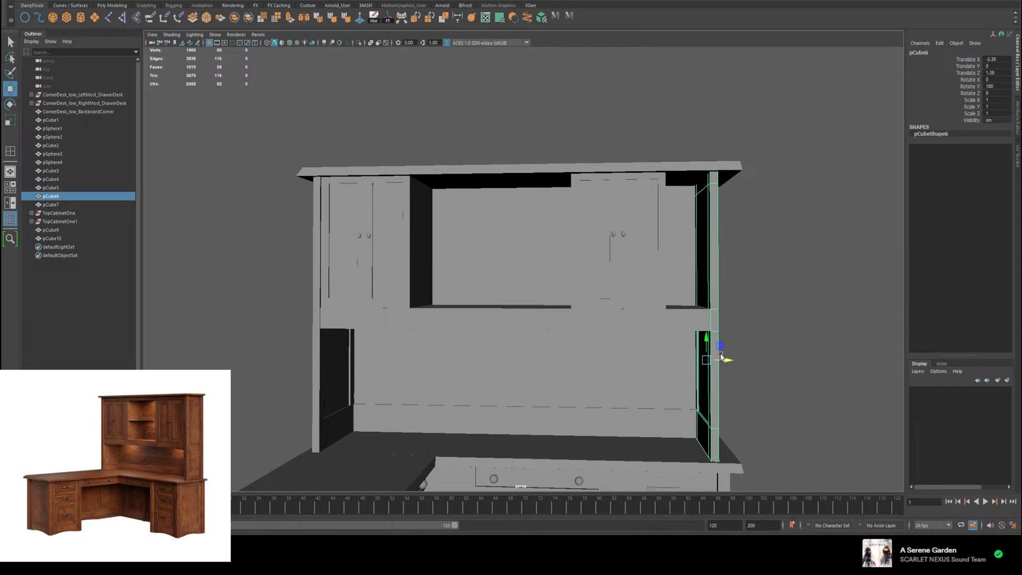
{"action": "left_click_drag", "start_coordinate": [727, 360], "coordinate": [687, 364]}
{"action": "key", "text": "ctrl+z"}
{"action": "key", "text": "ctrl+z"}
{"action": "key", "text": "ctrl+z"}
{"action": "key", "text": "ctrl+z"}
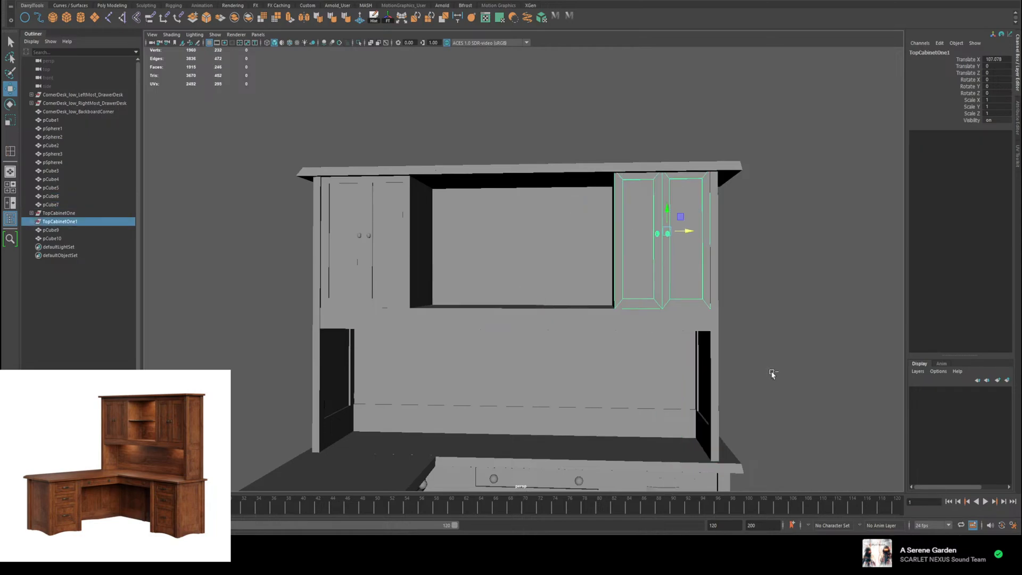
Step: Scale the hutch's right side panel along Z to about 0.753 and move it backward to Translate Z about -4.279
{"action": "left_click", "coordinate": [782, 370]}
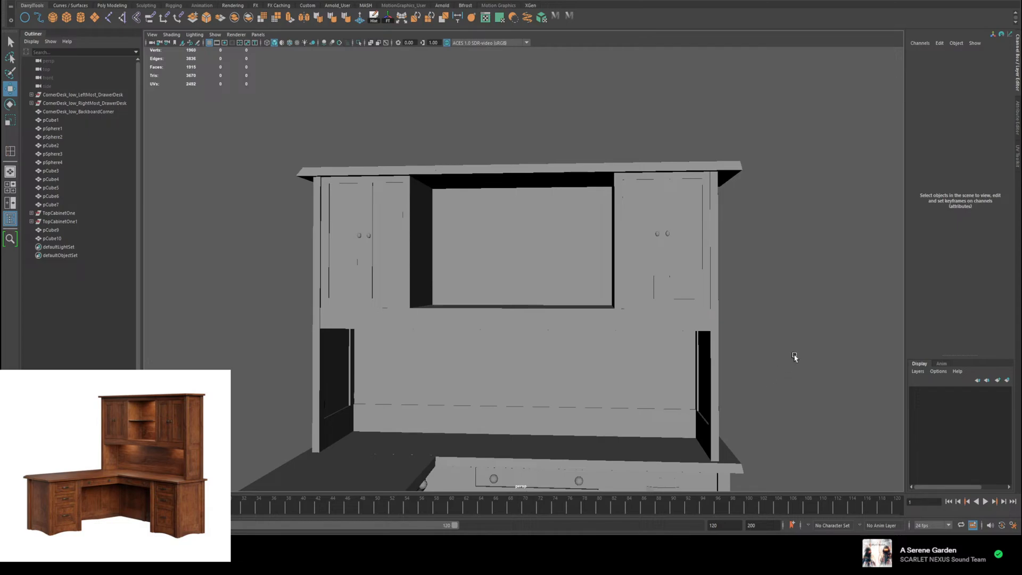
{"action": "left_click_drag", "start_coordinate": [795, 357], "coordinate": [697, 265], "text": "alt"}
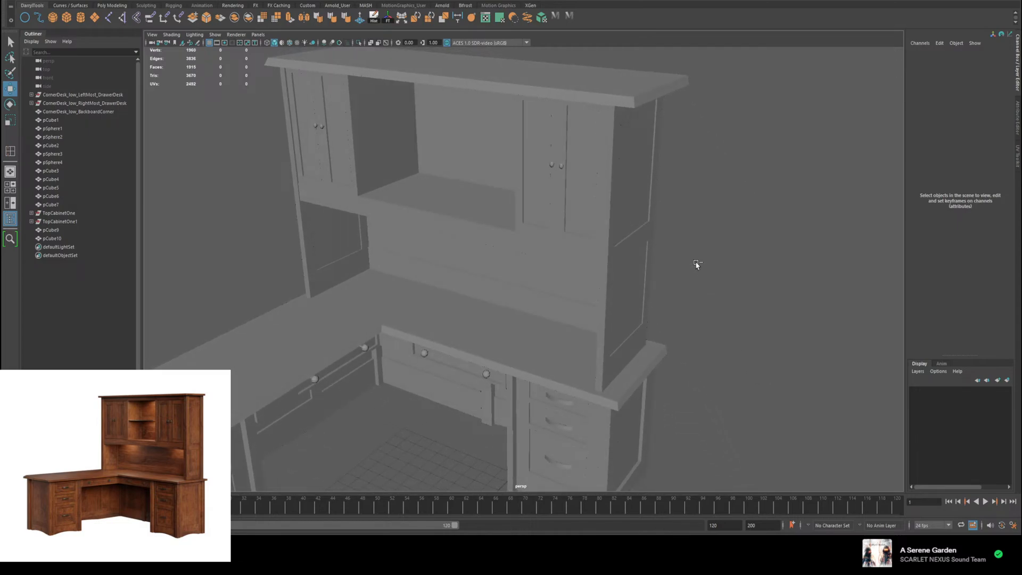
{"action": "left_click_drag", "start_coordinate": [645, 321], "coordinate": [674, 306], "text": "alt"}
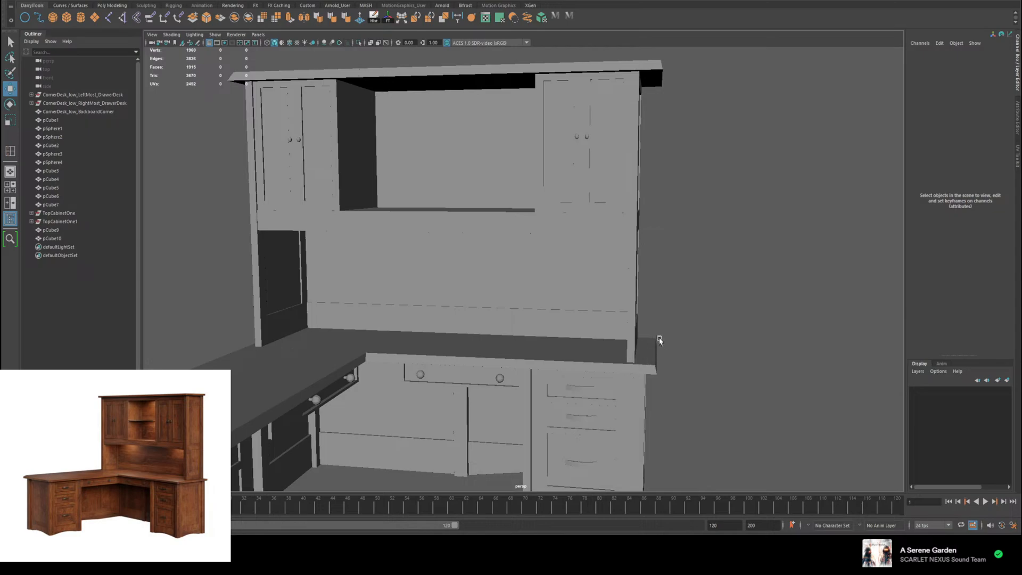
{"action": "left_click_drag", "start_coordinate": [717, 350], "coordinate": [639, 329], "text": "alt"}
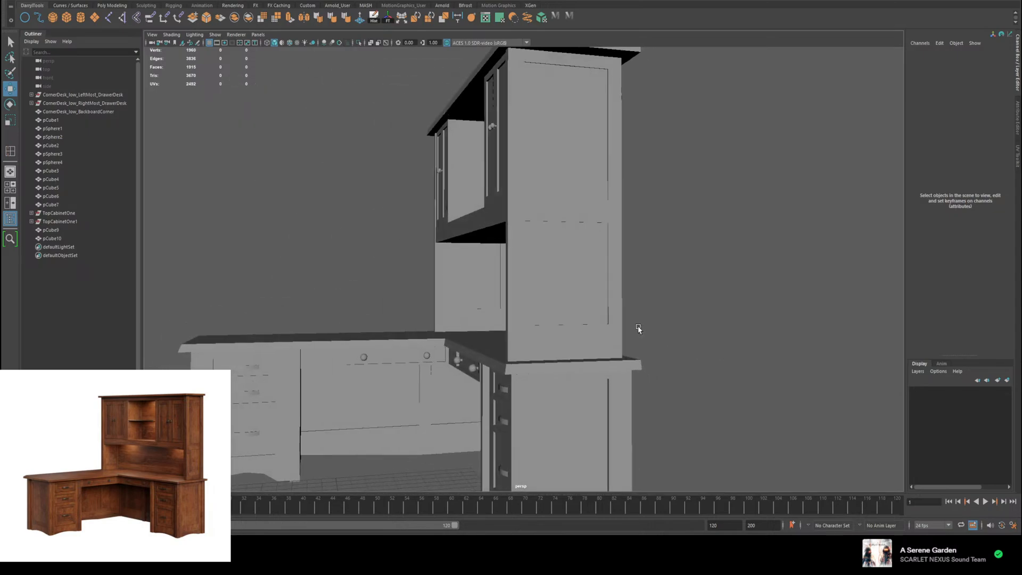
{"action": "left_click", "coordinate": [515, 270]}
{"action": "left_click_drag", "start_coordinate": [527, 269], "coordinate": [573, 299], "text": "alt"}
{"action": "scroll", "coordinate": [572, 293], "scroll_direction": "up", "scroll_amount": 3}
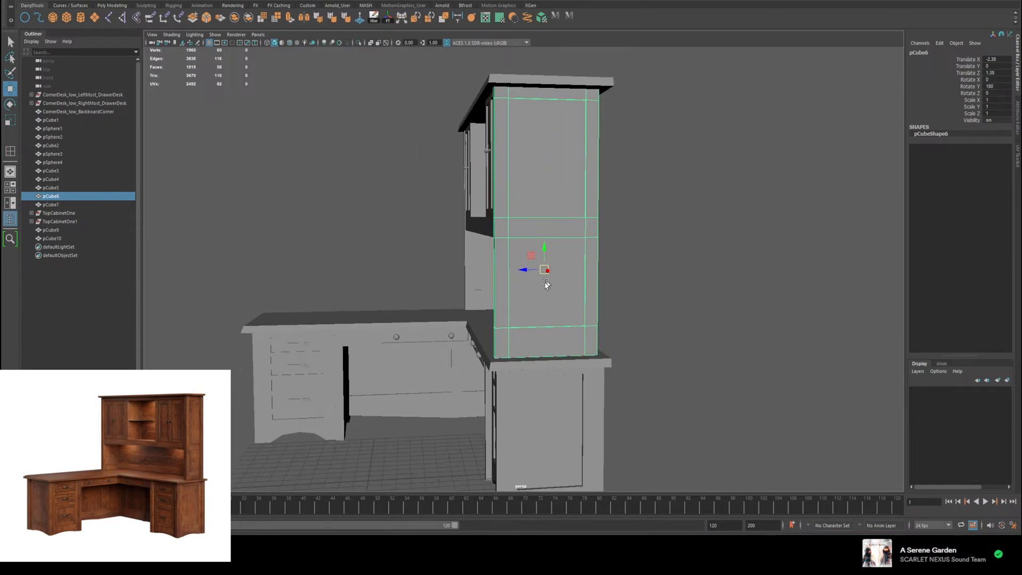
{"action": "key", "text": "r"}
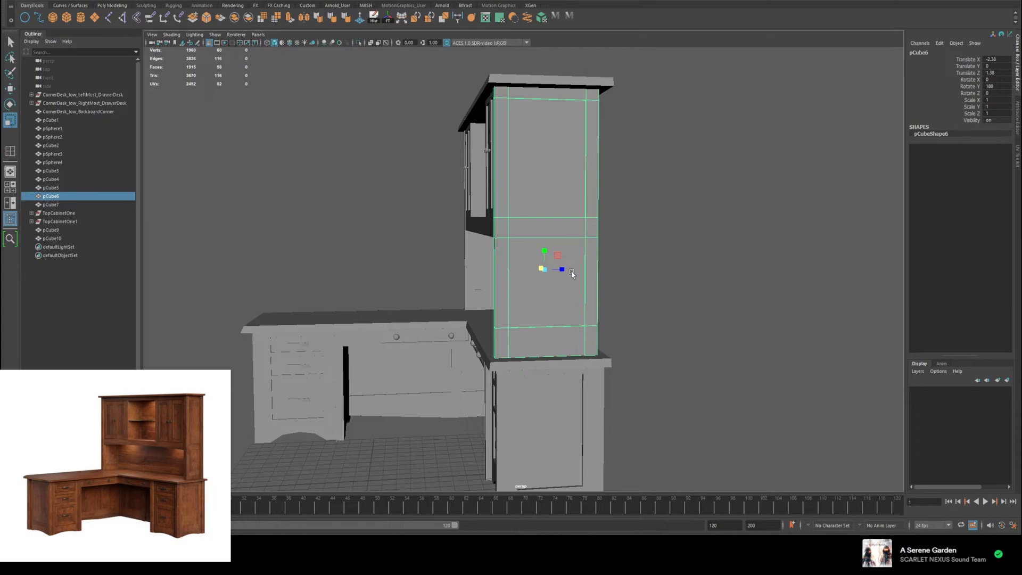
{"action": "left_click_drag", "start_coordinate": [565, 270], "coordinate": [481, 327]}
{"action": "key", "text": "w"}
Step: Scale the hutch's left side panel along Z to about 0.801 and move it backward to Translate Z about -4.512
{"action": "left_click", "coordinate": [544, 327]}
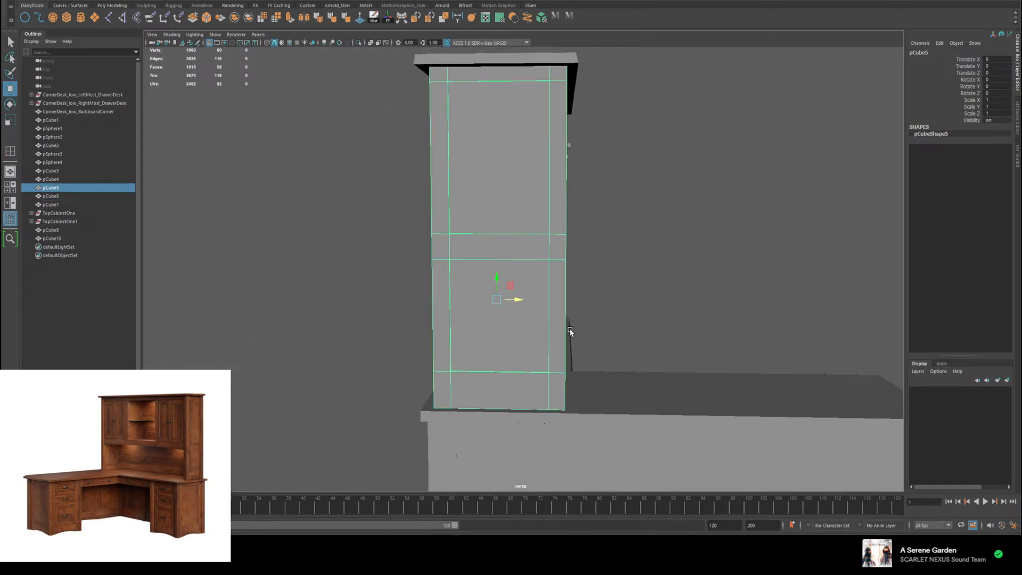
{"action": "key", "text": "r"}
{"action": "left_click_drag", "start_coordinate": [529, 300], "coordinate": [566, 299]}
{"action": "key", "text": "w"}
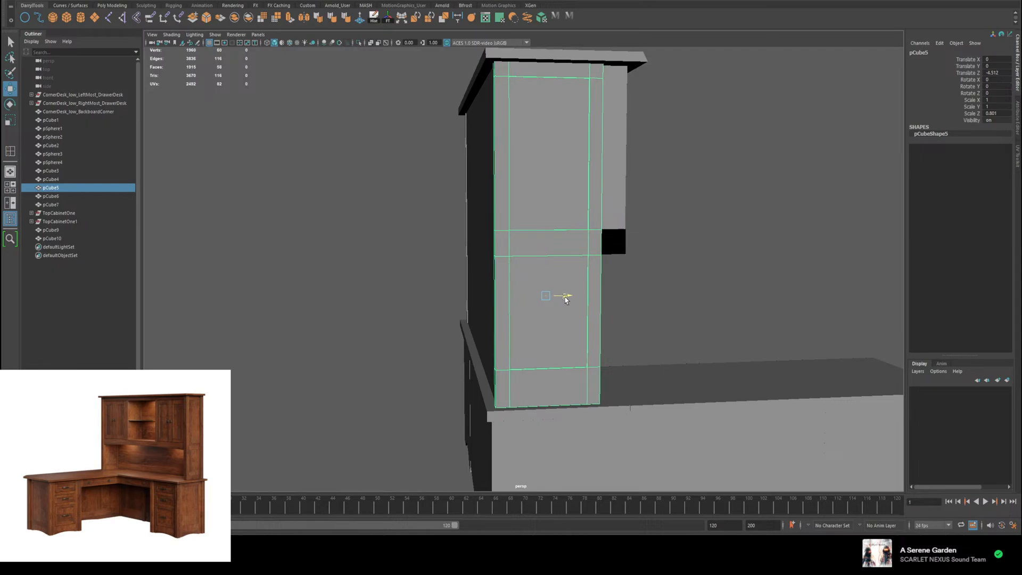
Step: Select the right side panel again and nudge its position slightly along Z
{"action": "left_click", "coordinate": [466, 268]}
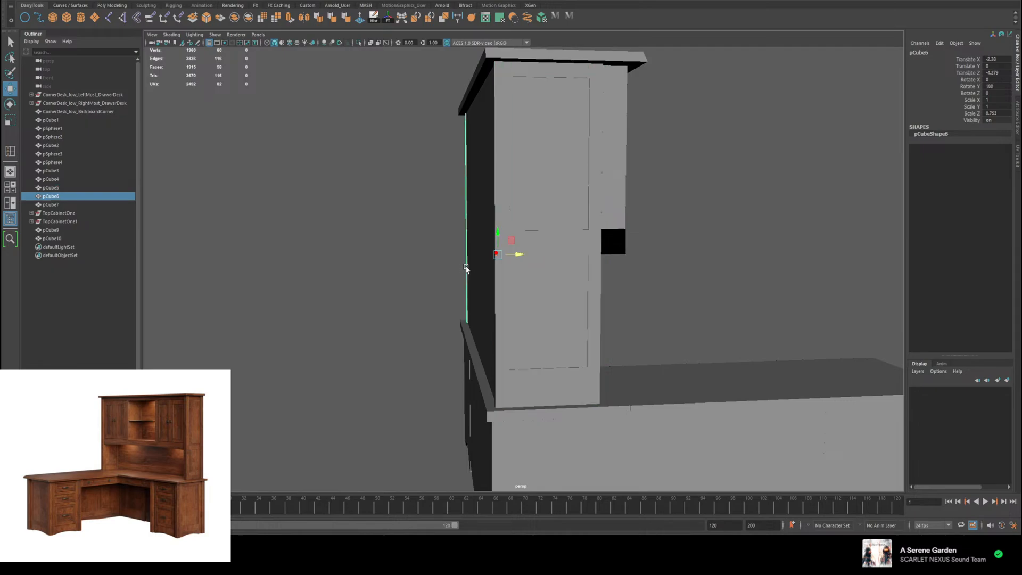
{"action": "left_click_drag", "start_coordinate": [519, 254], "coordinate": [521, 255]}
{"action": "left_click_drag", "start_coordinate": [608, 270], "coordinate": [484, 278], "text": "alt"}
Step: Move the left side panel across the hutch to the right end, at Translate X about 142.73
{"action": "left_click", "coordinate": [380, 286]}
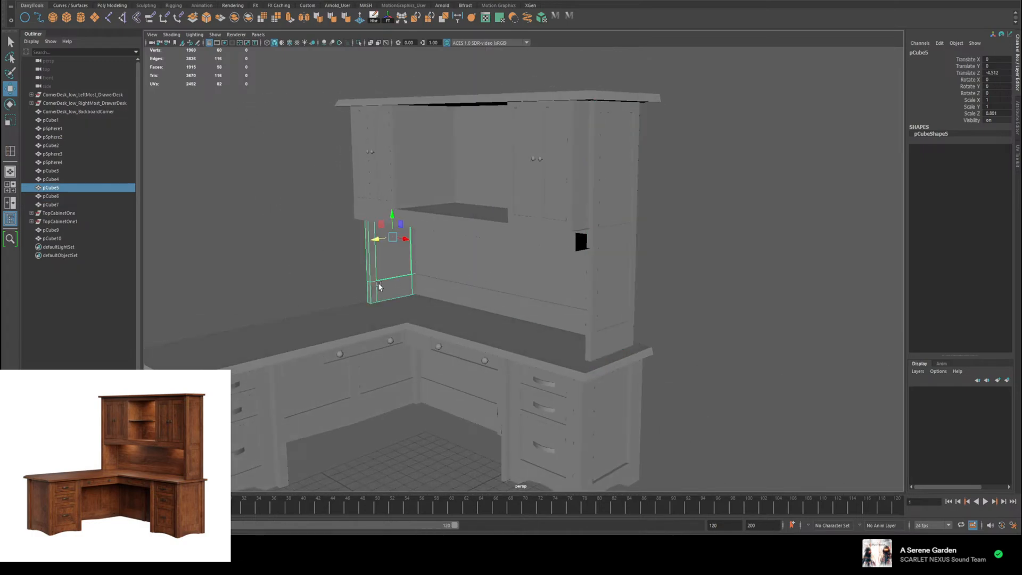
{"action": "left_click_drag", "start_coordinate": [404, 238], "coordinate": [554, 336]}
{"action": "scroll", "coordinate": [541, 327], "scroll_direction": "up", "scroll_amount": 4}
{"action": "left_click_drag", "start_coordinate": [506, 296], "coordinate": [566, 245], "text": "alt"}
Step: Select all front edge faces of the shifted side panel and push them slightly back along Z
{"action": "right_click_drag", "start_coordinate": [558, 221], "coordinate": [559, 241]}
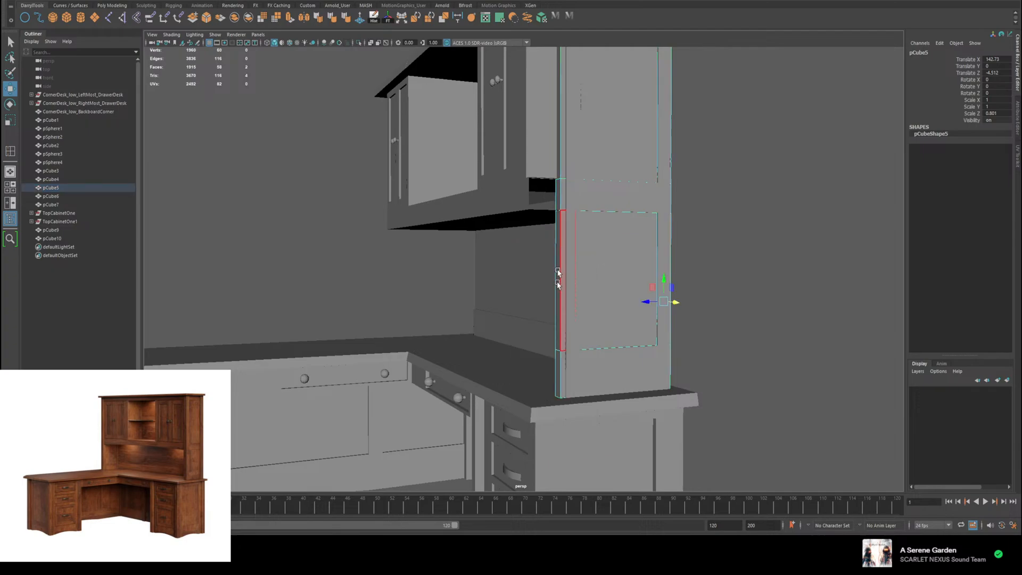
{"action": "left_click", "coordinate": [557, 355]}
{"action": "left_click", "coordinate": [557, 304], "text": "shift"}
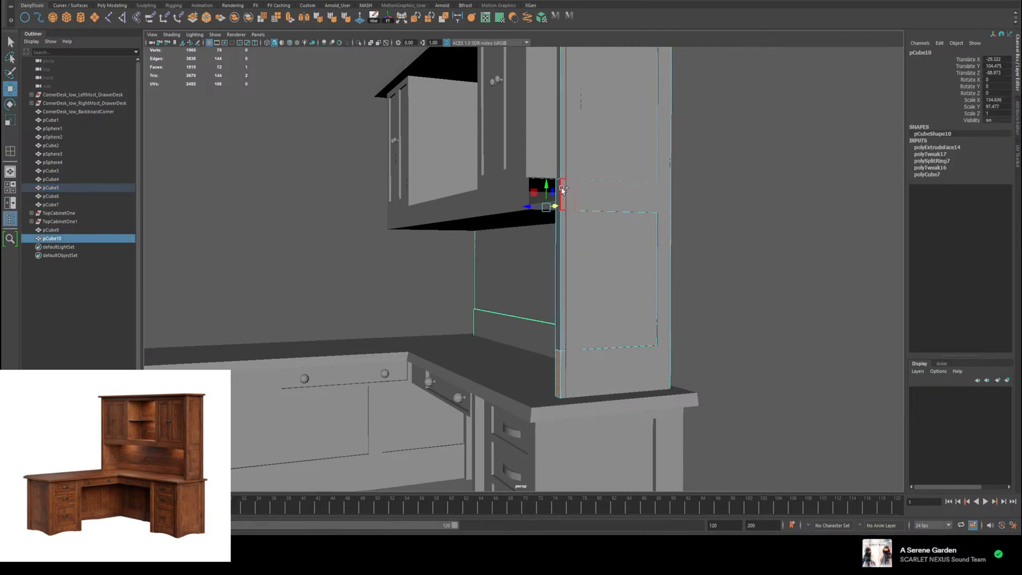
{"action": "left_click", "coordinate": [742, 273]}
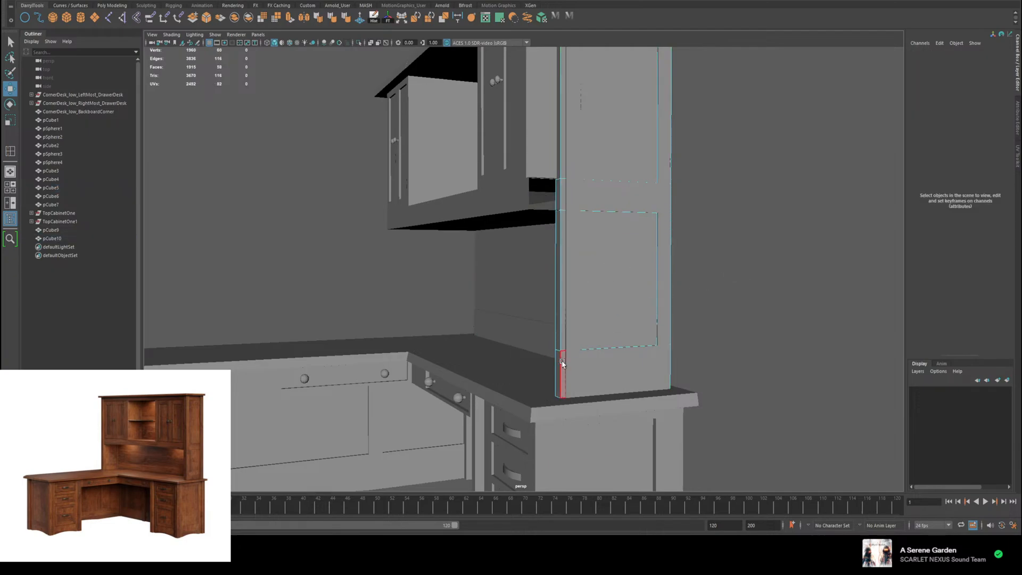
{"action": "left_click", "coordinate": [559, 365]}
{"action": "left_click", "coordinate": [558, 313], "text": "shift"}
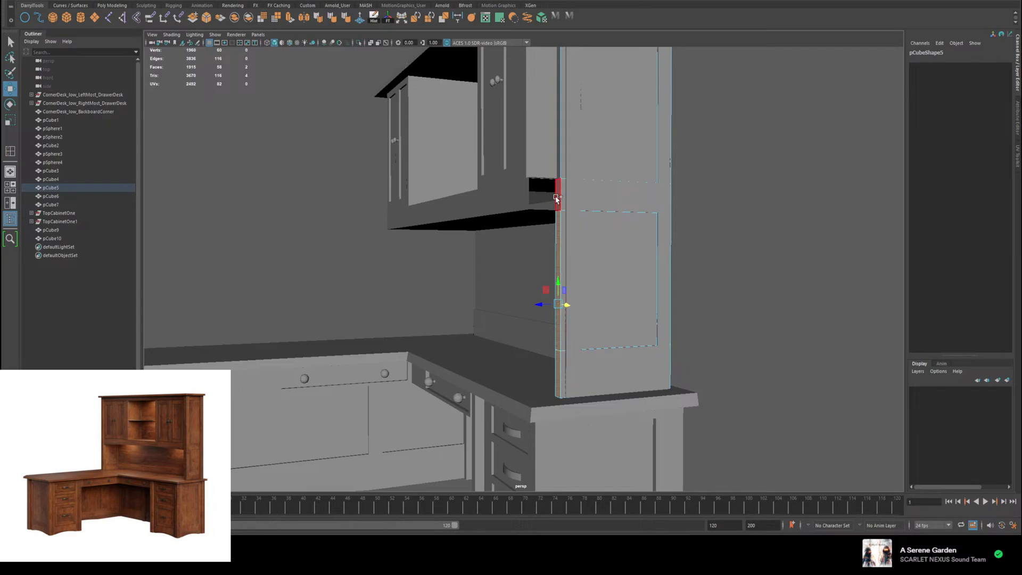
{"action": "left_click", "coordinate": [558, 194], "text": "shift"}
{"action": "left_click", "coordinate": [560, 177], "text": "shift"}
{"action": "middle_click_drag", "start_coordinate": [600, 183], "coordinate": [625, 369], "text": "alt"}
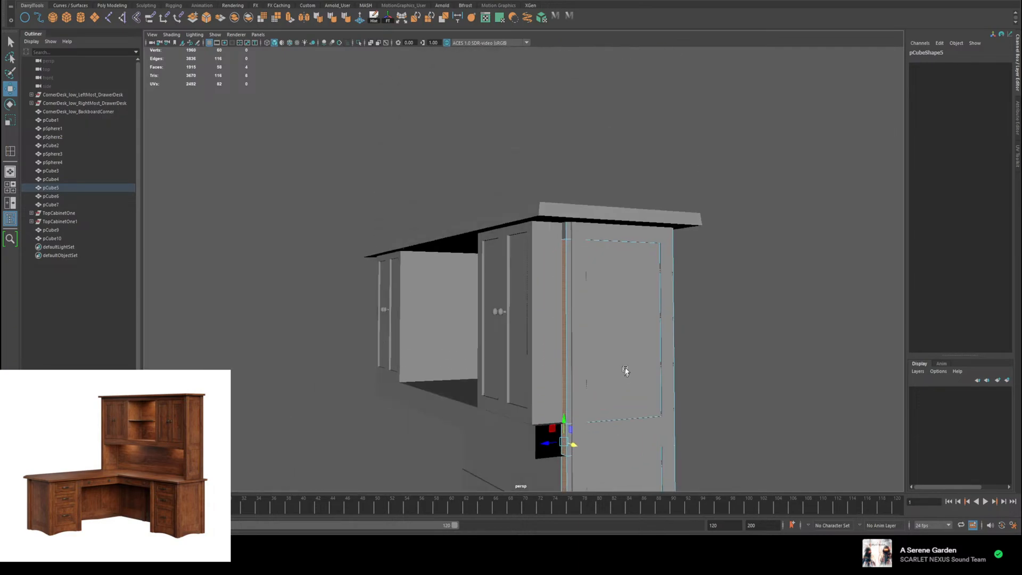
{"action": "left_click_drag", "start_coordinate": [626, 370], "coordinate": [633, 314], "text": "alt"}
{"action": "left_click", "coordinate": [584, 185], "text": "shift"}
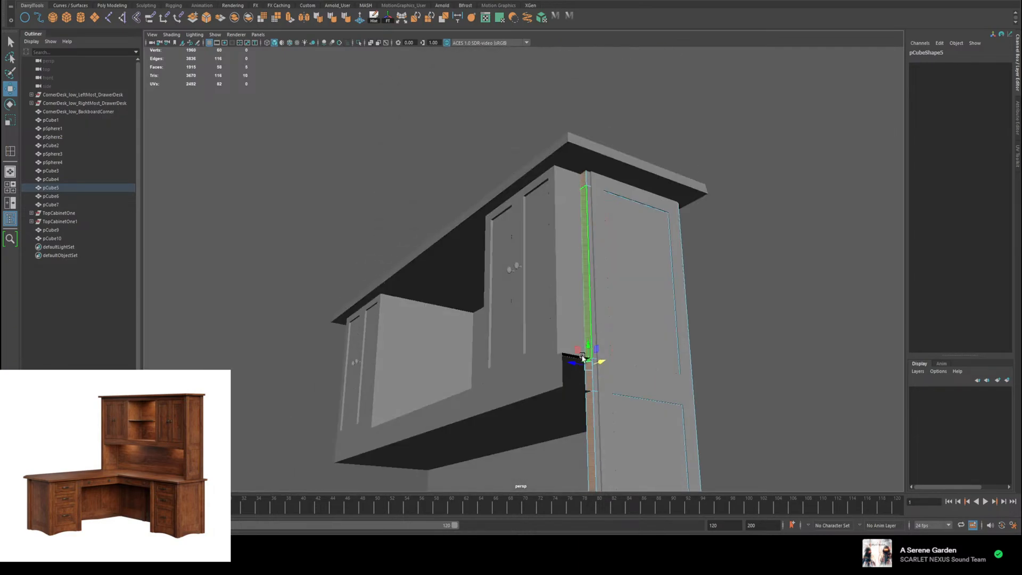
{"action": "left_click_drag", "start_coordinate": [575, 357], "coordinate": [580, 355]}
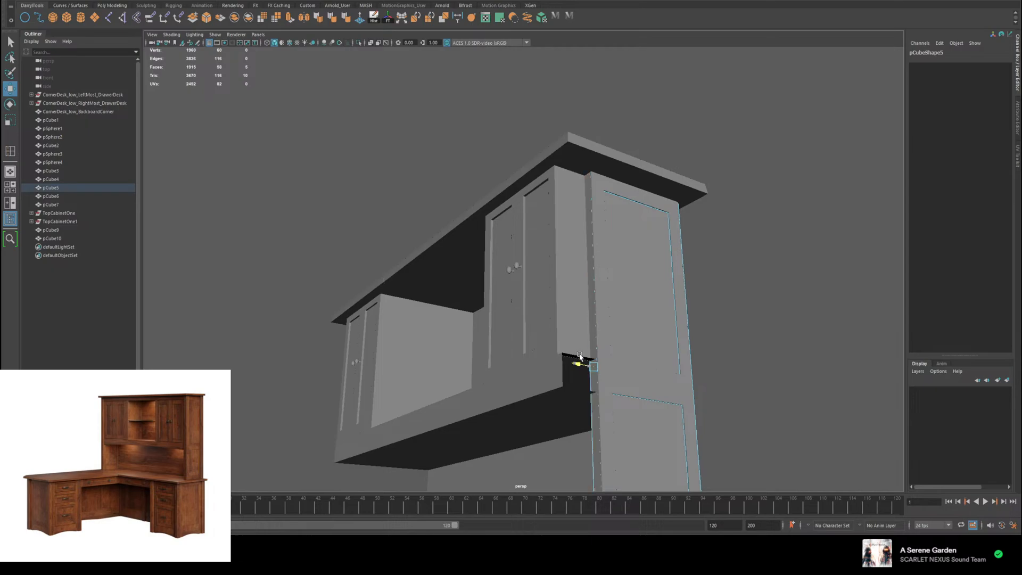
{"action": "right_click_drag", "start_coordinate": [644, 367], "coordinate": [644, 340], "text": "alt"}
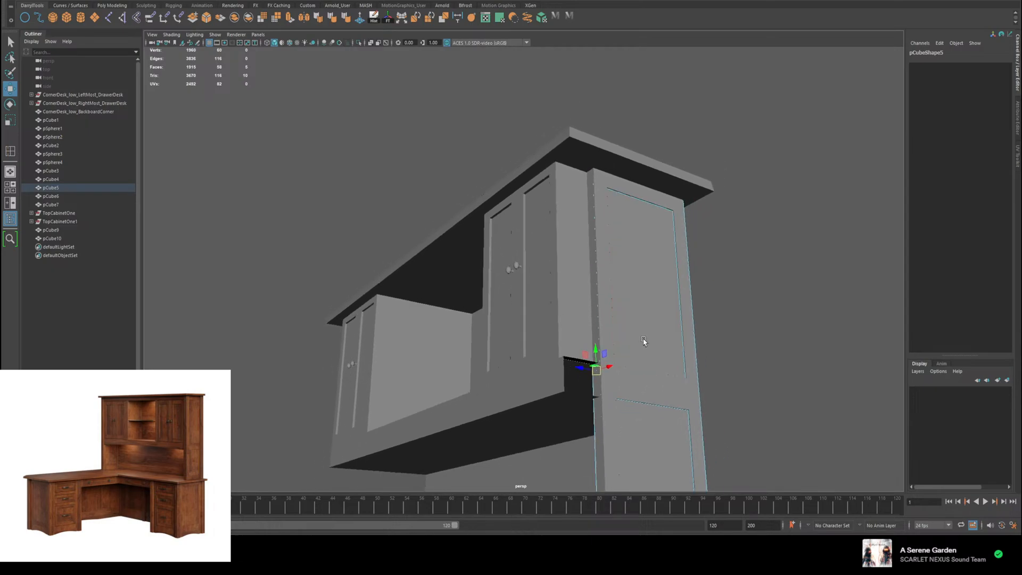
Step: Return to object selection and move the side panel back to the hutch's left end, at Translate X about 2.04
{"action": "left_click_drag", "start_coordinate": [644, 341], "coordinate": [725, 351], "text": "alt"}
{"action": "middle_click_drag", "start_coordinate": [686, 422], "coordinate": [680, 308], "text": "alt"}
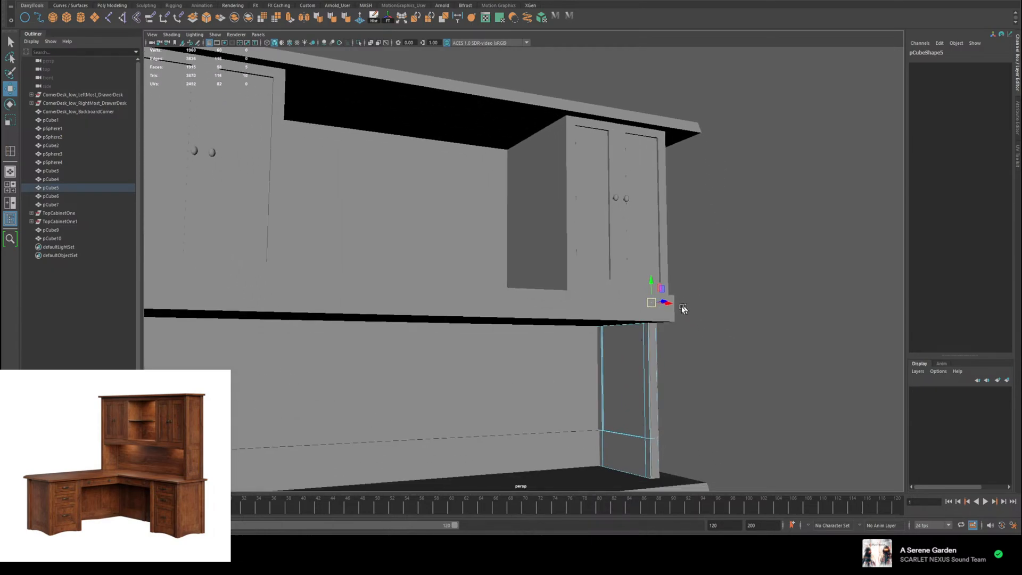
{"action": "right_click_drag", "start_coordinate": [625, 334], "coordinate": [666, 323]}
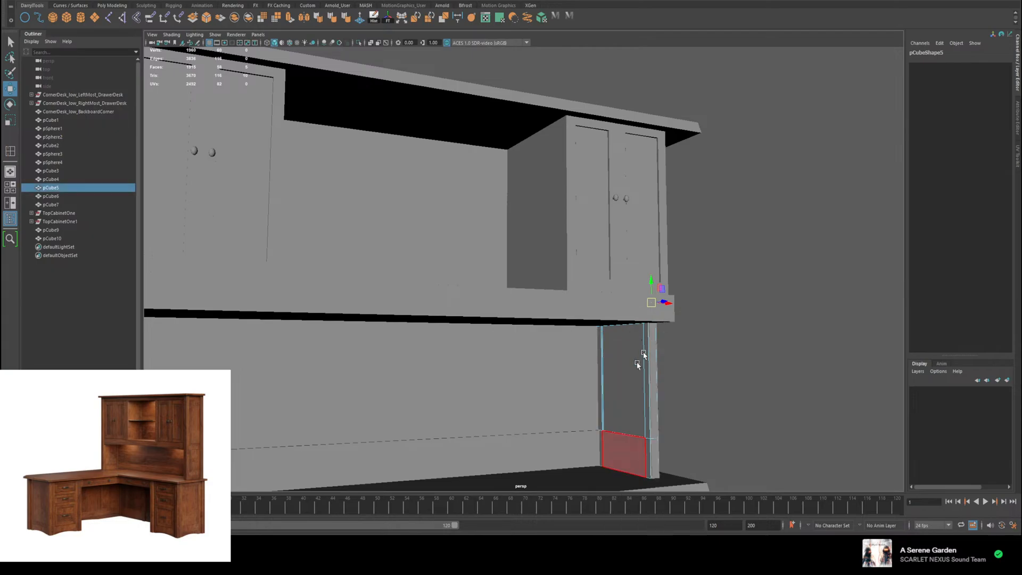
{"action": "left_click_drag", "start_coordinate": [643, 360], "coordinate": [162, 389]}
{"action": "middle_click_drag", "start_coordinate": [184, 368], "coordinate": [432, 288], "text": "alt"}
{"action": "left_click_drag", "start_coordinate": [432, 287], "coordinate": [510, 335], "text": "alt"}
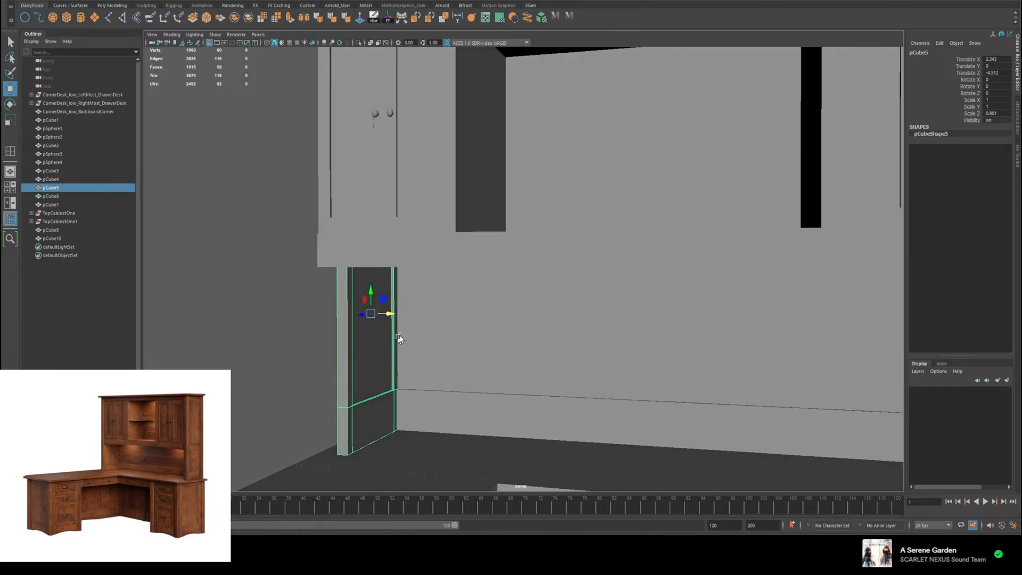
Step: Select the front face of the shelf below the cabinets and push it back along Z to line up with the side panels
{"action": "mouse_move", "coordinate": [386, 327]}
{"action": "left_mouse_down", "text": "alt"}
{"action": "mouse_move", "coordinate": [611, 337]}
{"action": "mouse_move", "coordinate": [380, 309]}
{"action": "left_mouse_up", "text": "alt"}
{"action": "left_click", "coordinate": [375, 221]}
{"action": "right_click_drag", "start_coordinate": [377, 221], "coordinate": [377, 240]}
{"action": "left_click", "coordinate": [364, 215]}
{"action": "left_click_drag", "start_coordinate": [364, 215], "coordinate": [426, 234]}
{"action": "left_click", "coordinate": [325, 172]}
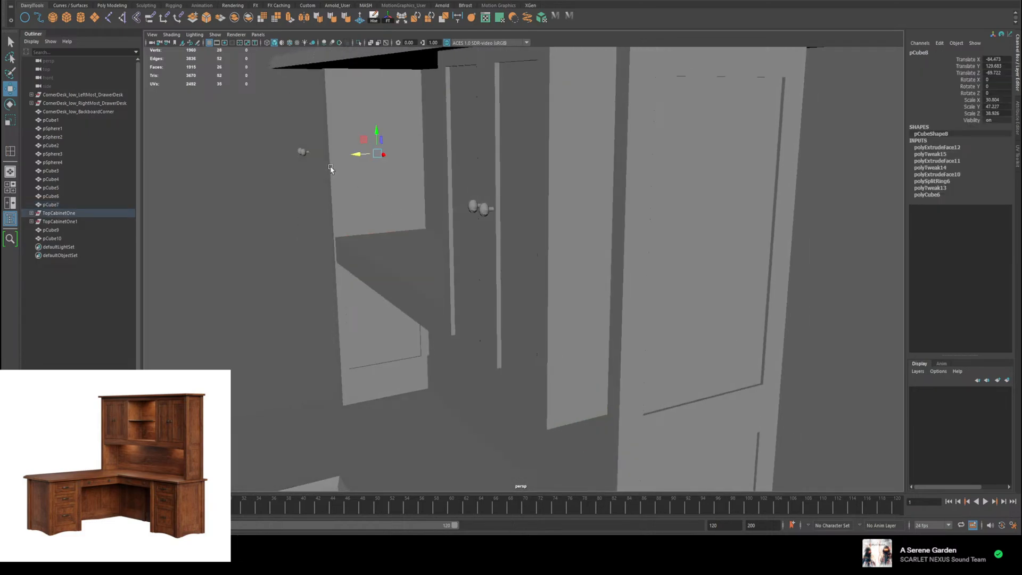
{"action": "left_click_drag", "start_coordinate": [331, 167], "coordinate": [512, 226], "text": "alt"}
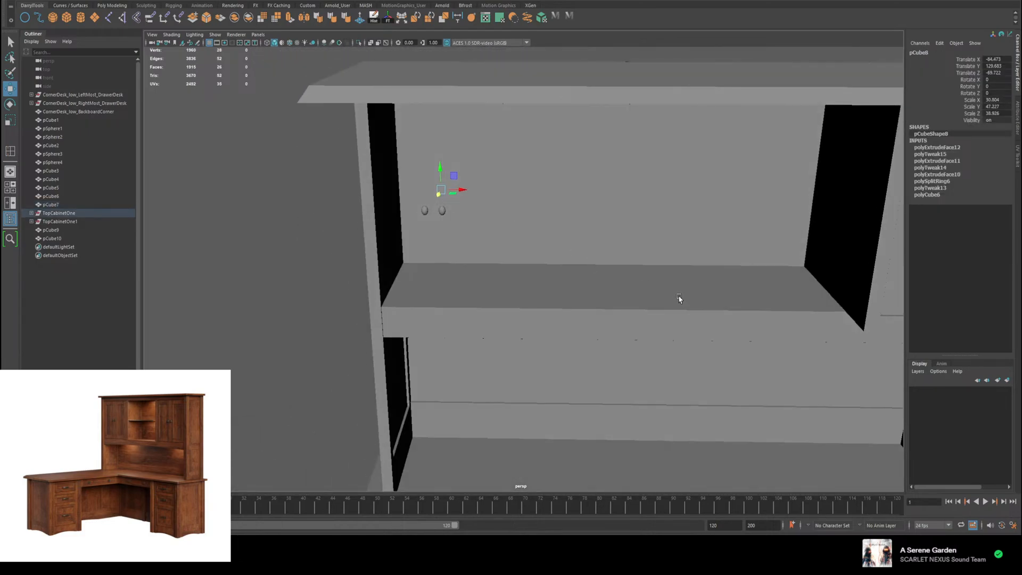
{"action": "left_click_drag", "start_coordinate": [678, 294], "coordinate": [594, 267], "text": "alt"}
{"action": "key", "text": "ctrl+z"}
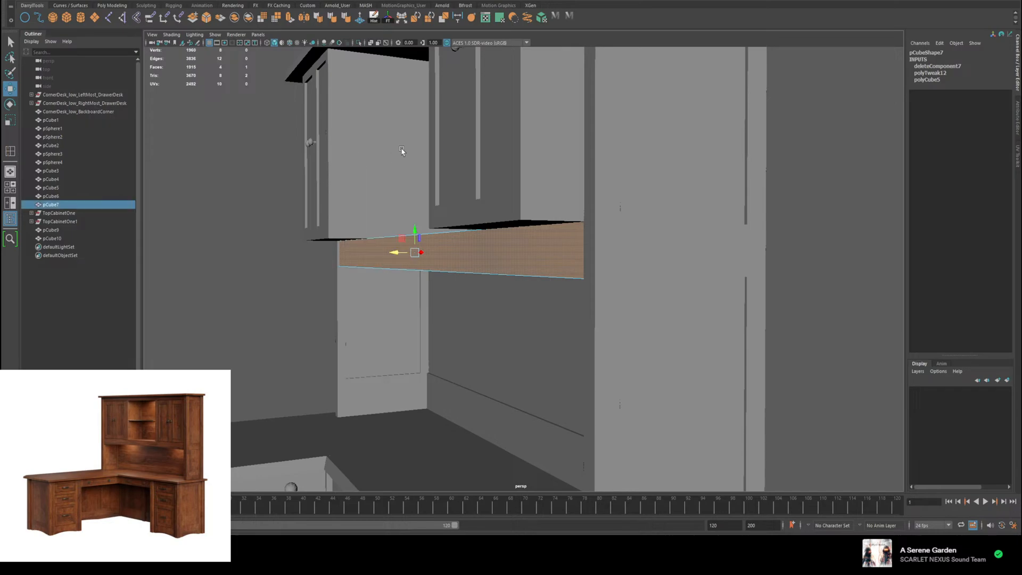
Step: Select the frame faces around both doors on the front of the left cabinet
{"action": "left_click", "coordinate": [358, 165]}
{"action": "left_click_drag", "start_coordinate": [359, 164], "coordinate": [397, 170], "text": "alt"}
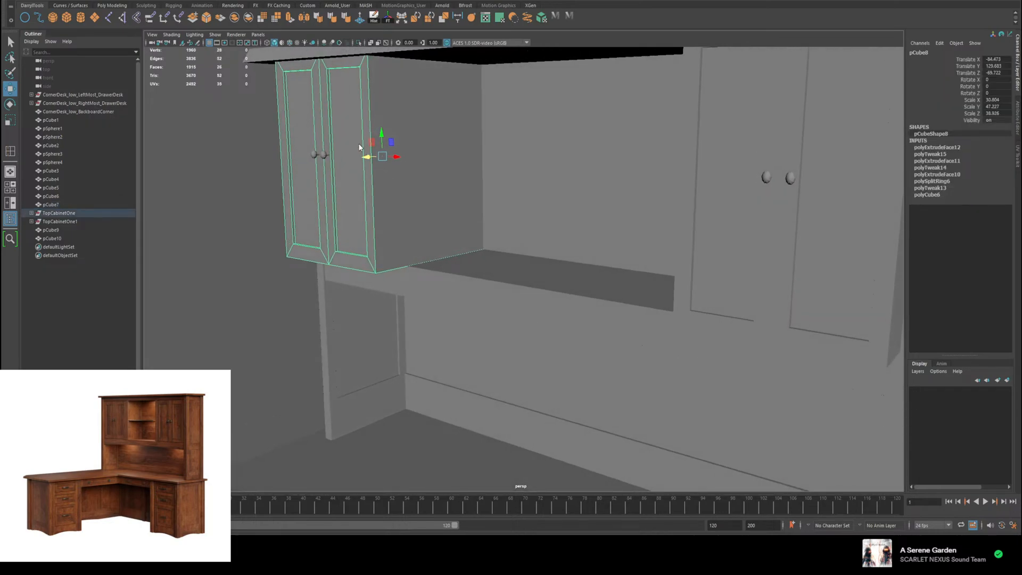
{"action": "right_click_drag", "start_coordinate": [360, 148], "coordinate": [360, 192]}
{"action": "left_click", "coordinate": [306, 79]}
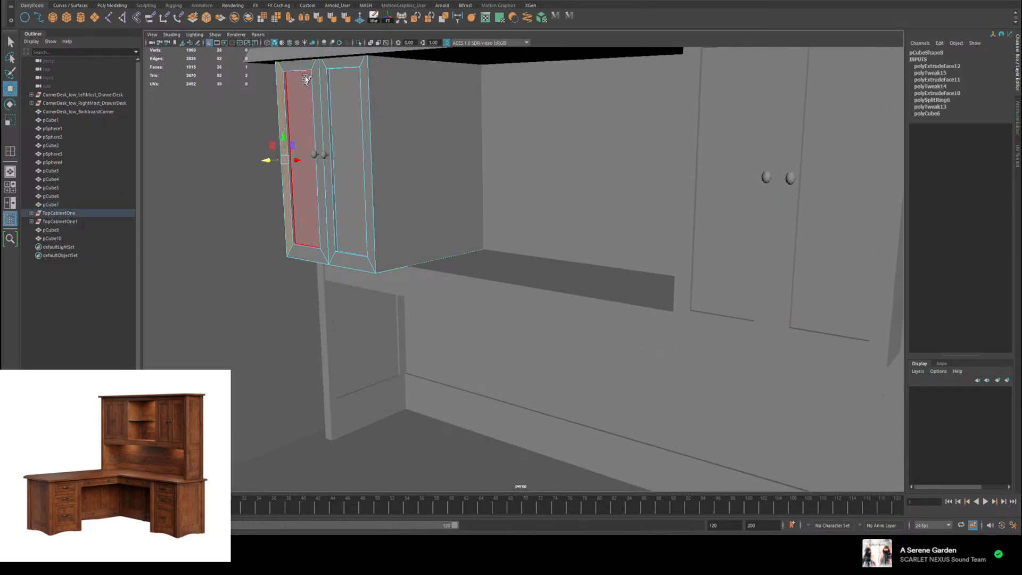
{"action": "double_click", "coordinate": [306, 67], "text": "shift"}
{"action": "left_click", "coordinate": [324, 78], "text": "shift"}
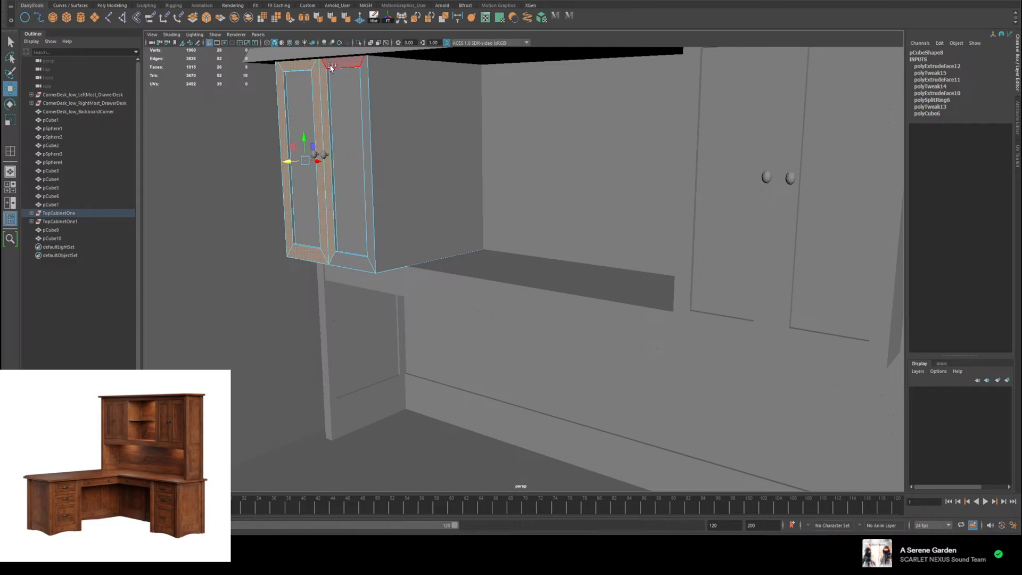
{"action": "double_click", "coordinate": [330, 67], "text": "shift"}
Step: Add the recess side faces and inset panels of both doors on the left cabinet to the face selection
{"action": "left_click_drag", "start_coordinate": [305, 135], "coordinate": [345, 123], "text": "alt"}
{"action": "middle_click_drag", "start_coordinate": [344, 122], "coordinate": [497, 354], "text": "alt"}
{"action": "right_click_drag", "start_coordinate": [498, 353], "coordinate": [469, 278], "text": "alt"}
{"action": "scroll", "coordinate": [468, 274], "scroll_direction": "up", "scroll_amount": 2}
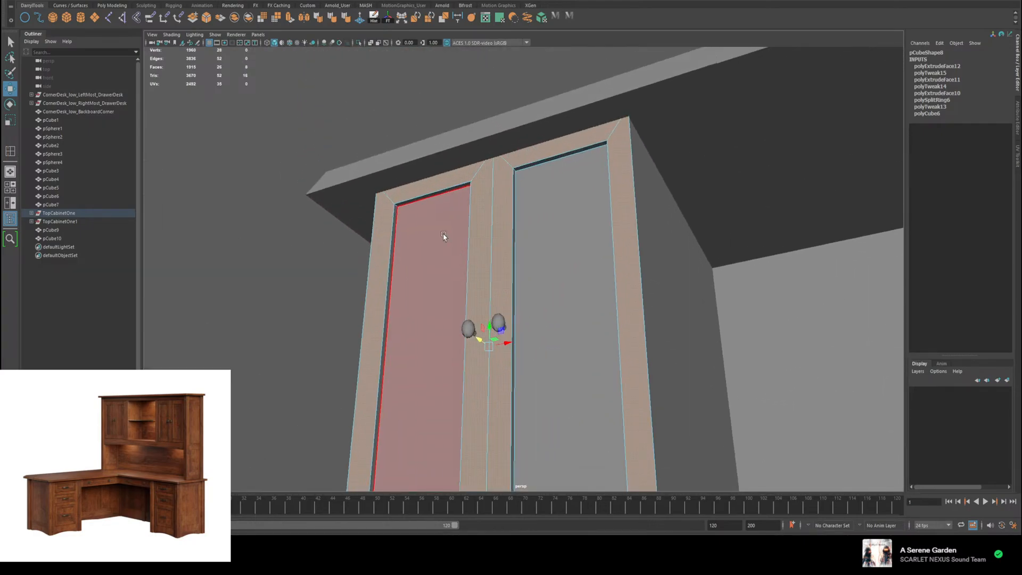
{"action": "left_click", "coordinate": [393, 219], "text": "shift"}
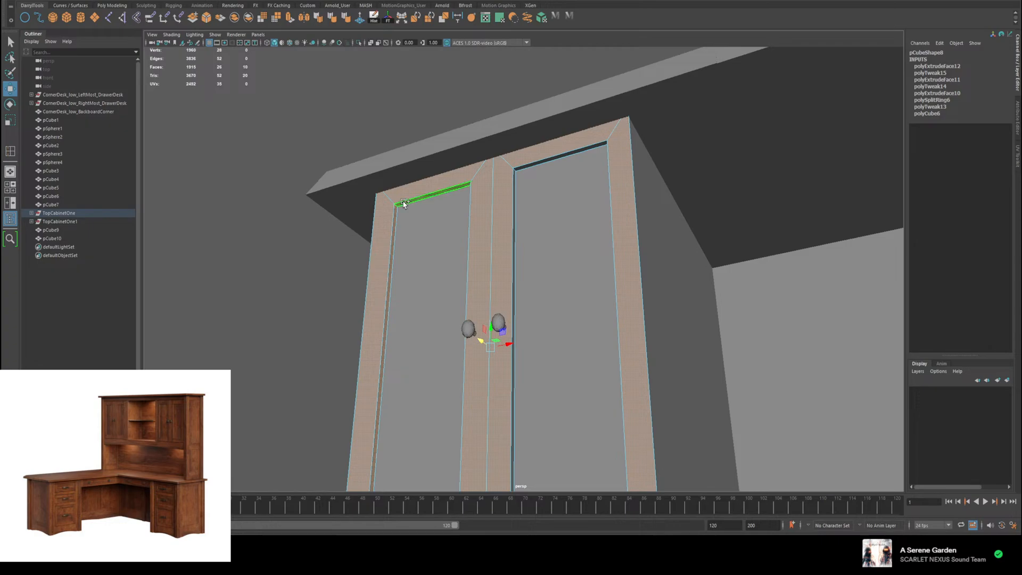
{"action": "left_click", "coordinate": [403, 203], "text": "shift"}
{"action": "left_click", "coordinate": [428, 290], "text": "shift"}
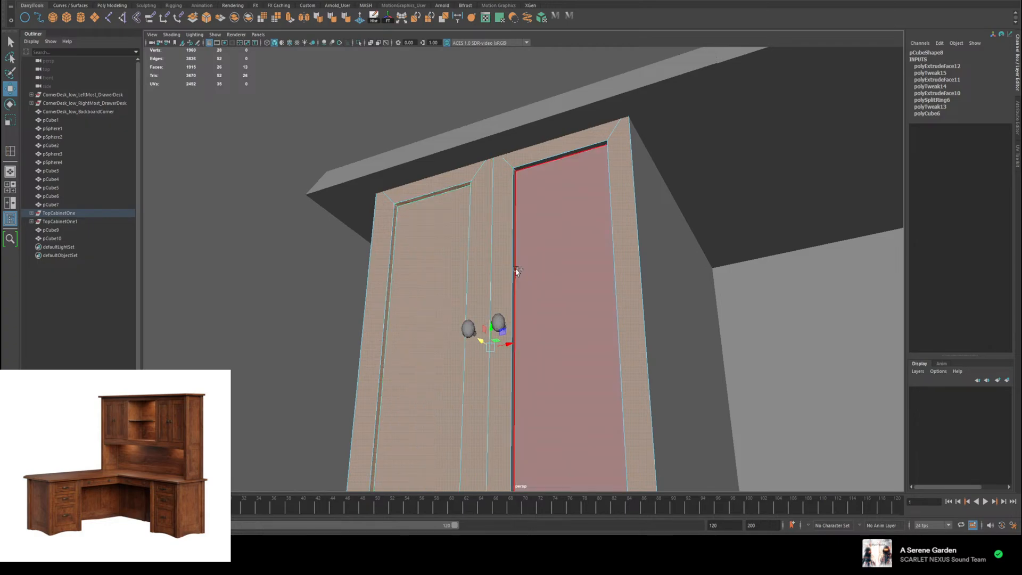
{"action": "left_click", "coordinate": [514, 271], "text": "shift"}
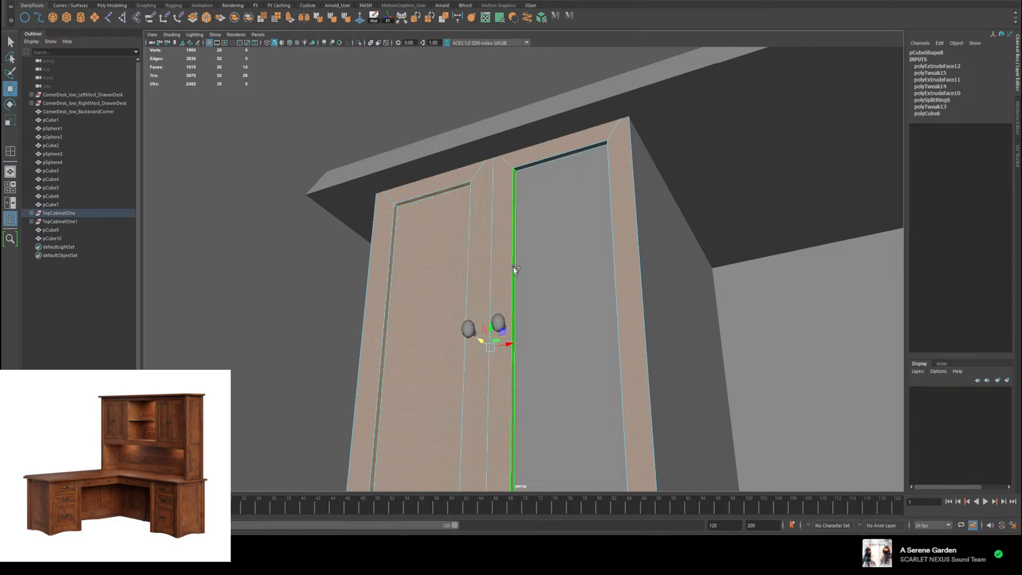
{"action": "left_click", "coordinate": [526, 169], "text": "shift"}
{"action": "left_click", "coordinate": [584, 321], "text": "shift"}
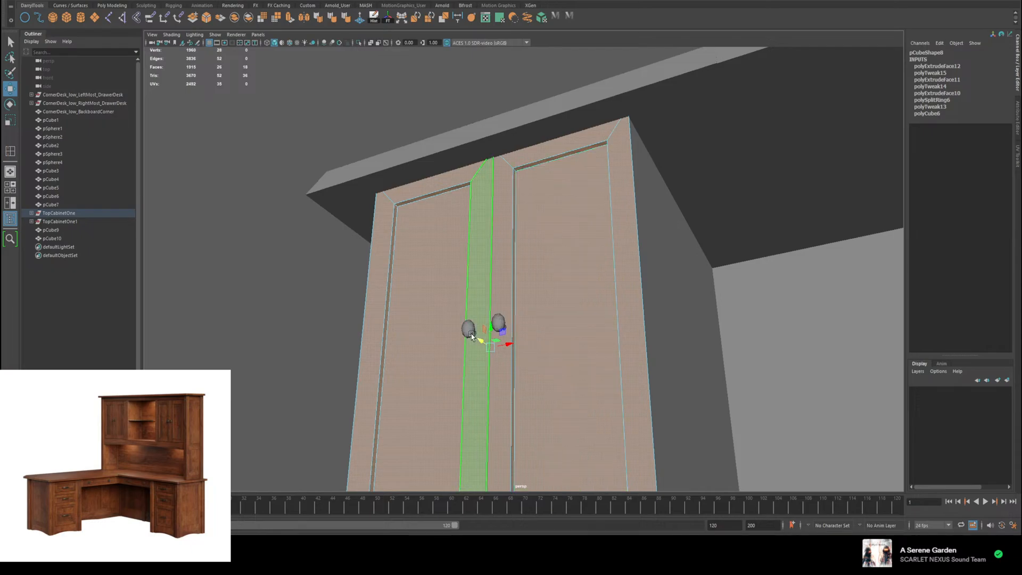
Step: Push the left cabinet's selected front faces back along Z to reduce its depth, and return to object selection
{"action": "left_click_drag", "start_coordinate": [480, 341], "coordinate": [516, 239]}
{"action": "scroll", "coordinate": [512, 344], "scroll_direction": "down", "scroll_amount": 3}
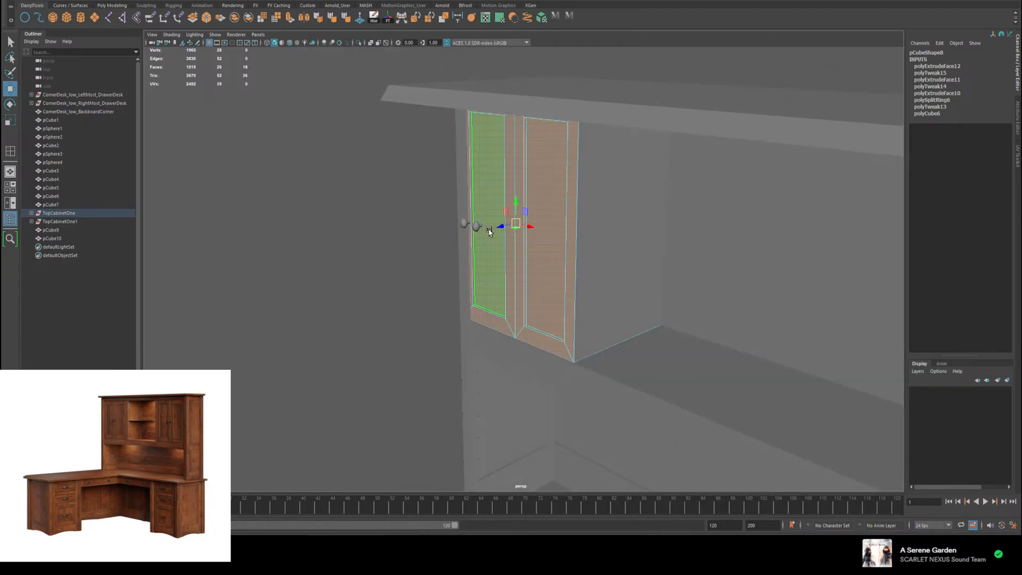
{"action": "right_click", "coordinate": [479, 225]}
{"action": "left_click", "coordinate": [500, 215]}
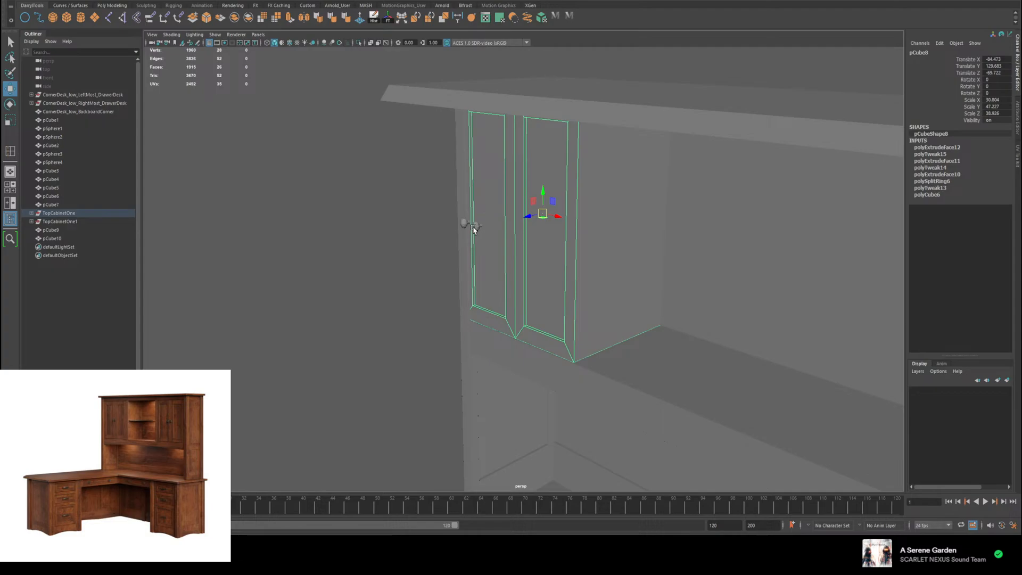
Step: Select both door knobs of the left cabinet and move them back to the door fronts, at Translate Z about -59.7
{"action": "left_click", "coordinate": [466, 224]}
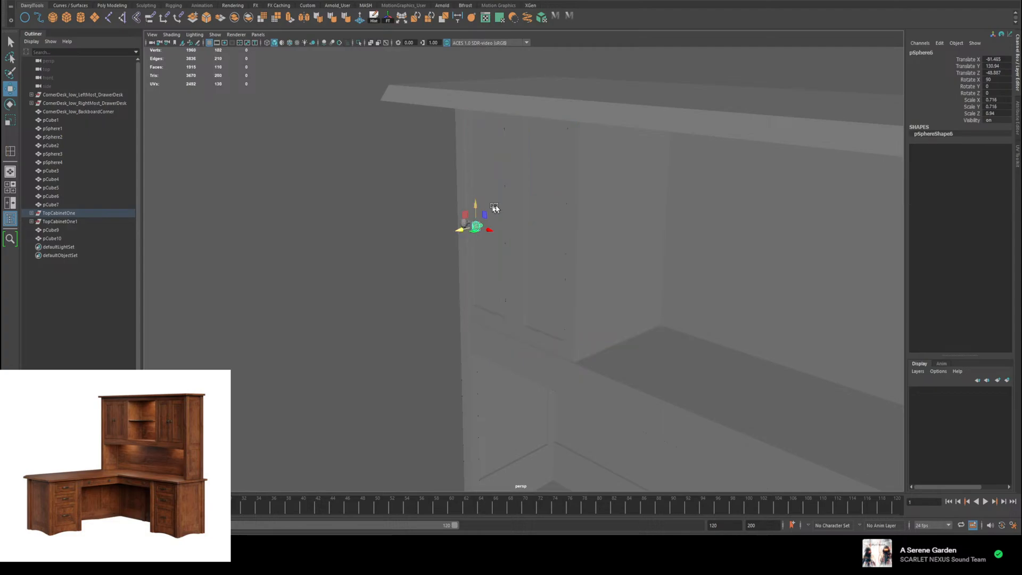
{"action": "left_click_drag", "start_coordinate": [495, 208], "coordinate": [586, 222], "text": "alt"}
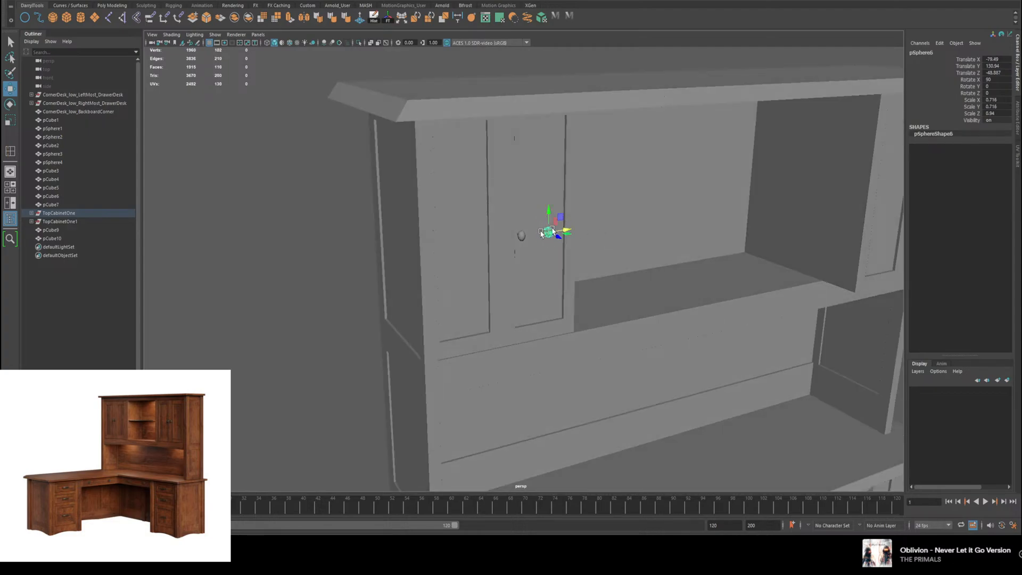
{"action": "left_click", "coordinate": [521, 236], "text": "shift"}
{"action": "left_click_drag", "start_coordinate": [578, 236], "coordinate": [509, 239], "text": "alt"}
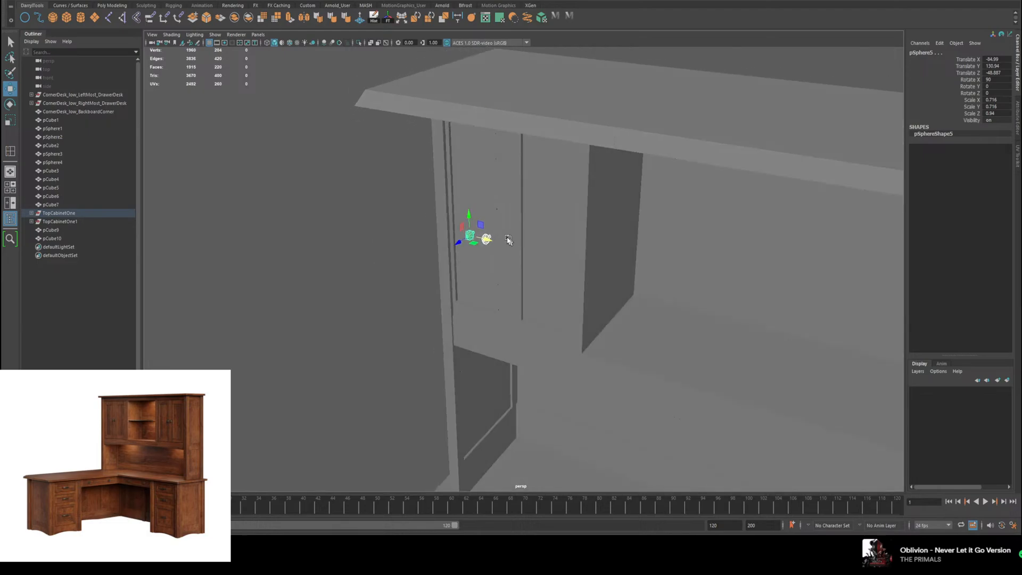
{"action": "scroll", "coordinate": [469, 229], "scroll_direction": "up", "scroll_amount": 4}
{"action": "left_click_drag", "start_coordinate": [480, 208], "coordinate": [486, 207]}
{"action": "scroll", "coordinate": [575, 277], "scroll_direction": "down", "scroll_amount": 8}
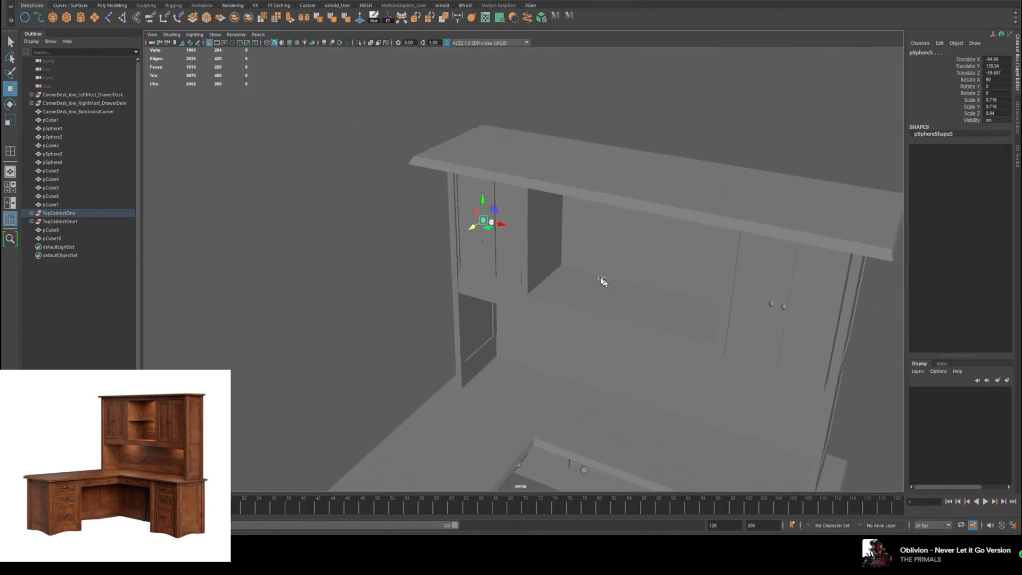
{"action": "left_click_drag", "start_coordinate": [602, 281], "coordinate": [480, 204], "text": "alt"}
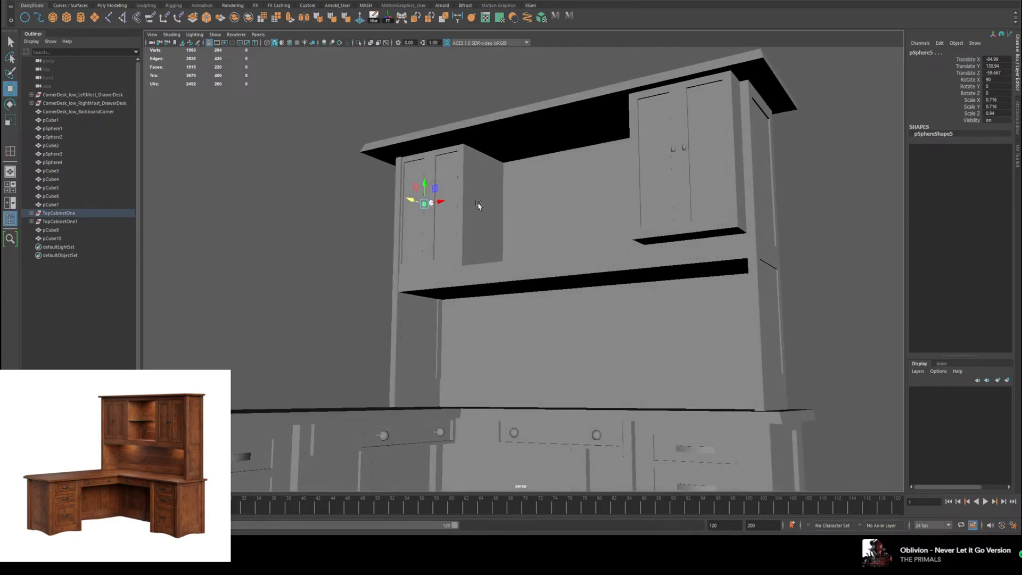
Step: Select the frame faces around both doors on the front of the right cabinet
{"action": "left_click", "coordinate": [479, 205]}
{"action": "middle_click_drag", "start_coordinate": [605, 250], "coordinate": [434, 272], "text": "alt"}
{"action": "left_click", "coordinate": [467, 209]}
{"action": "scroll", "coordinate": [477, 216], "scroll_direction": "up", "scroll_amount": 5}
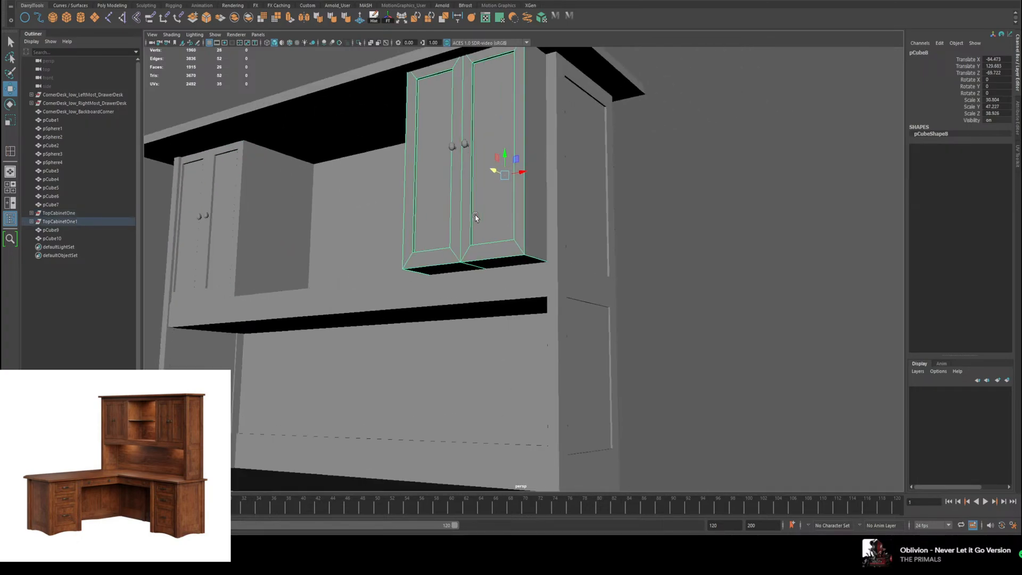
{"action": "left_click_drag", "start_coordinate": [477, 217], "coordinate": [500, 349], "text": "alt"}
{"action": "right_click_drag", "start_coordinate": [462, 287], "coordinate": [469, 306]}
{"action": "left_click", "coordinate": [411, 299]}
{"action": "double_click", "coordinate": [445, 379], "text": "shift"}
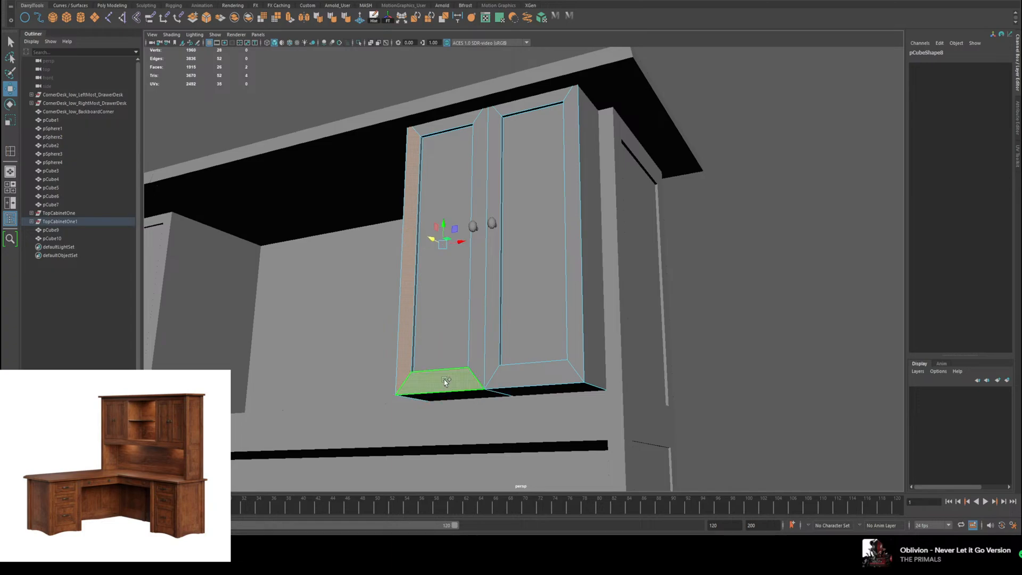
{"action": "left_click", "coordinate": [490, 371], "text": "shift"}
{"action": "double_click", "coordinate": [517, 378], "text": "shift"}
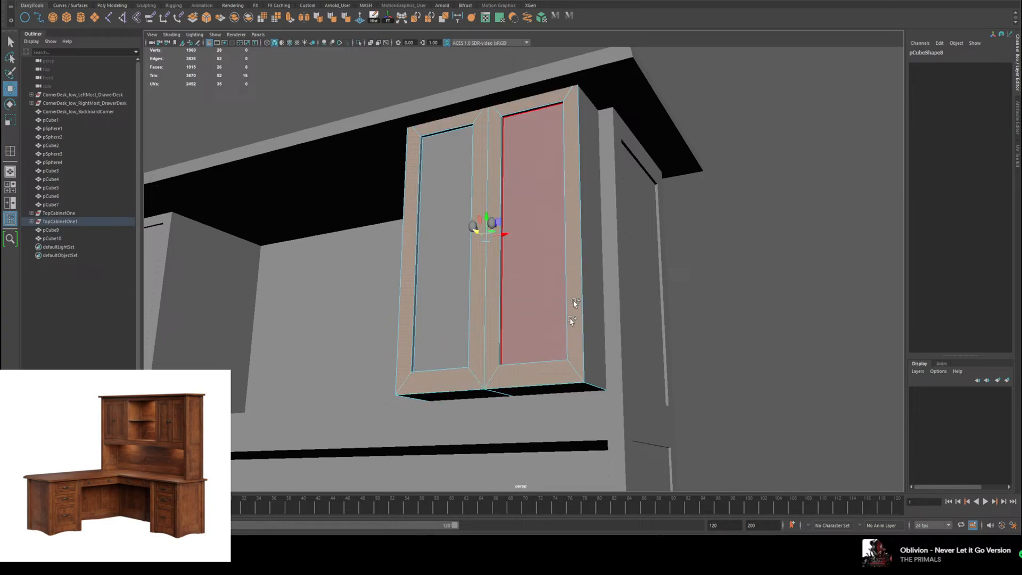
{"action": "left_click", "coordinate": [502, 140], "text": "shift"}
{"action": "double_click", "coordinate": [510, 116], "text": "shift"}
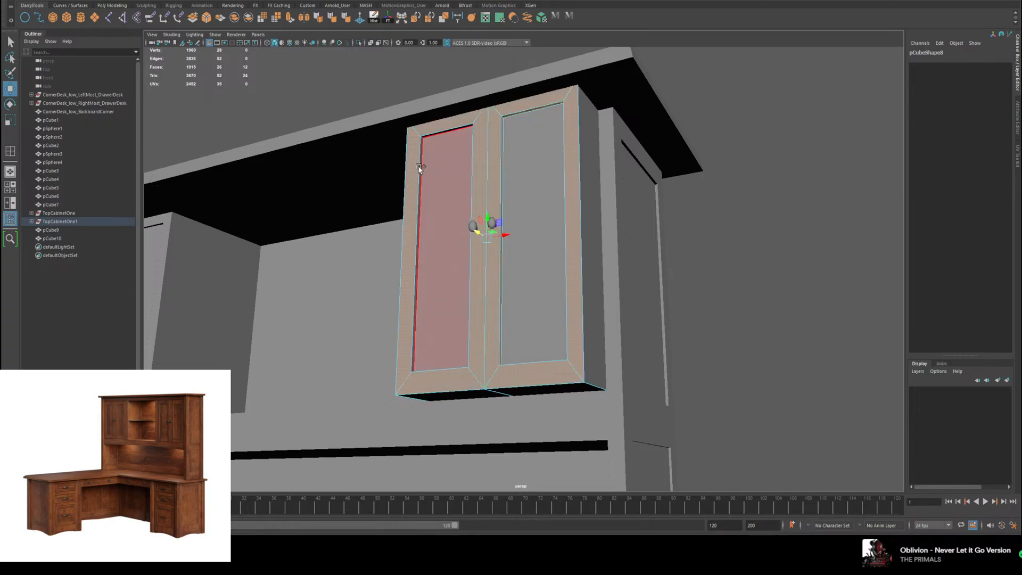
Step: Add the recess side faces and inset panels of both right cabinet doors to the face selection
{"action": "left_click", "coordinate": [420, 166], "text": "shift"}
{"action": "left_click", "coordinate": [432, 135], "text": "shift"}
{"action": "double_click", "coordinate": [432, 135], "text": "shift"}
{"action": "left_click", "coordinate": [449, 206], "text": "shift"}
{"action": "left_click", "coordinate": [544, 201], "text": "shift"}
Step: Push the right cabinet's selected front faces back along Z to line up with the side panel, and return to object selection
{"action": "left_click_drag", "start_coordinate": [503, 289], "coordinate": [459, 290], "text": "alt"}
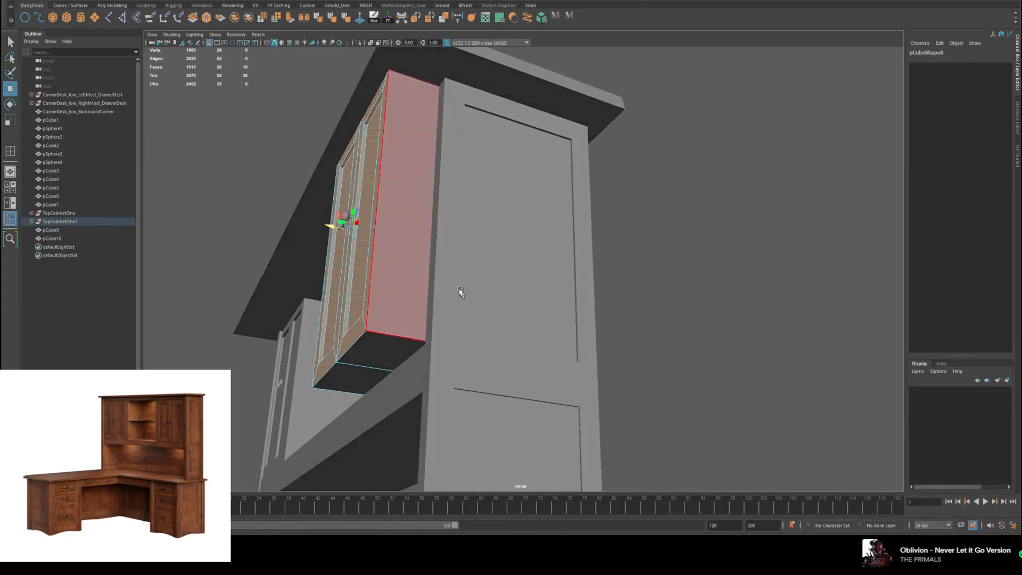
{"action": "left_click_drag", "start_coordinate": [361, 245], "coordinate": [381, 254]}
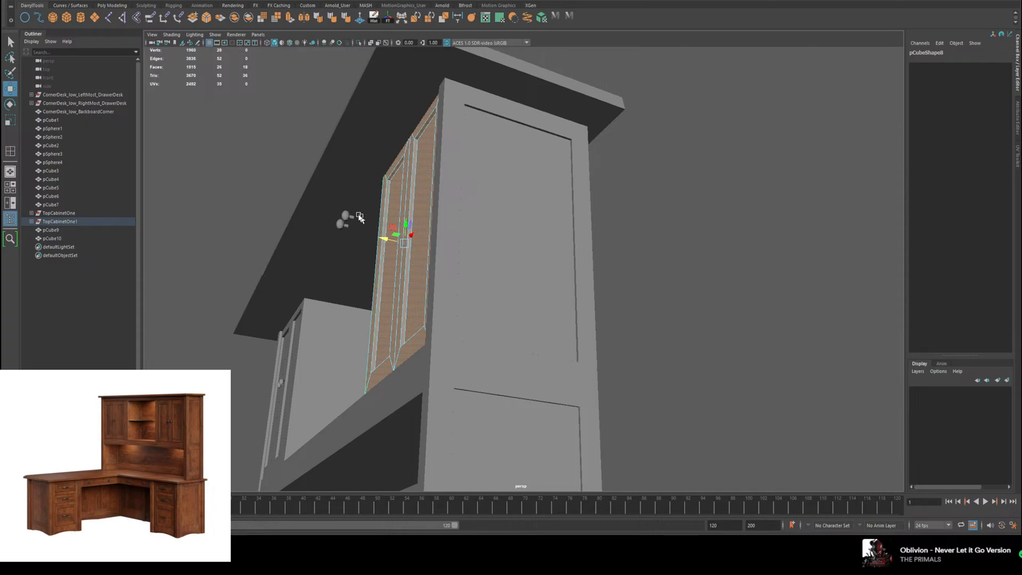
{"action": "right_click_drag", "start_coordinate": [402, 212], "coordinate": [425, 200]}
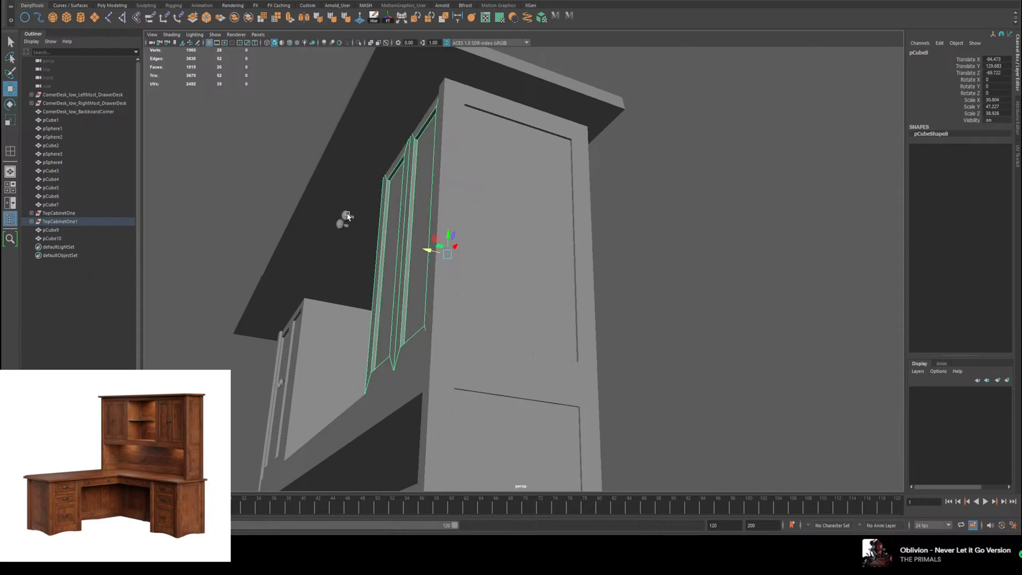
Step: Select both door knobs of the right cabinet and move them back to the door fronts, at Translate Z about -59.2
{"action": "left_click", "coordinate": [347, 216]}
{"action": "left_click_drag", "start_coordinate": [344, 218], "coordinate": [339, 357], "text": "alt"}
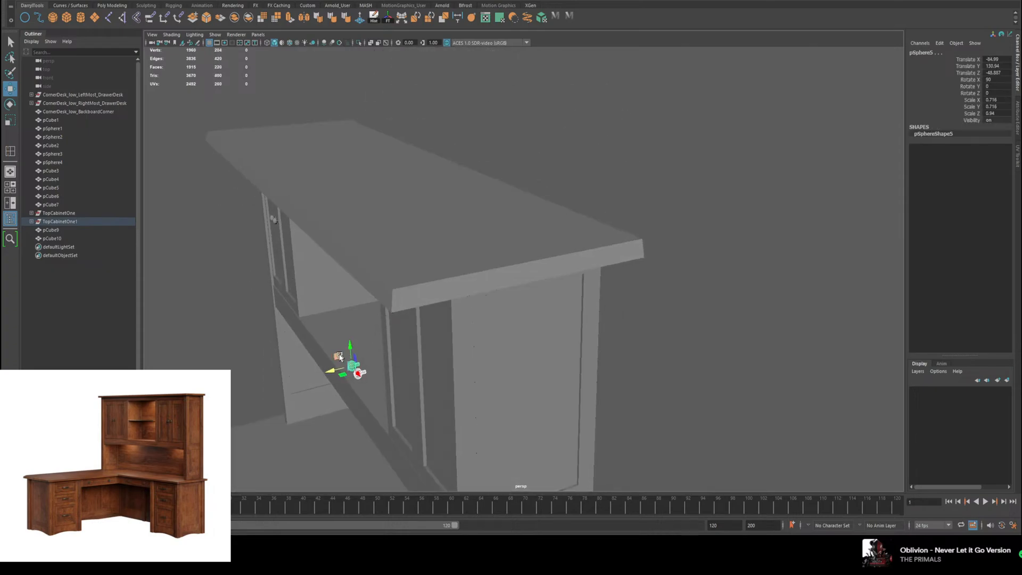
{"action": "middle_click_drag", "start_coordinate": [345, 371], "coordinate": [389, 377]}
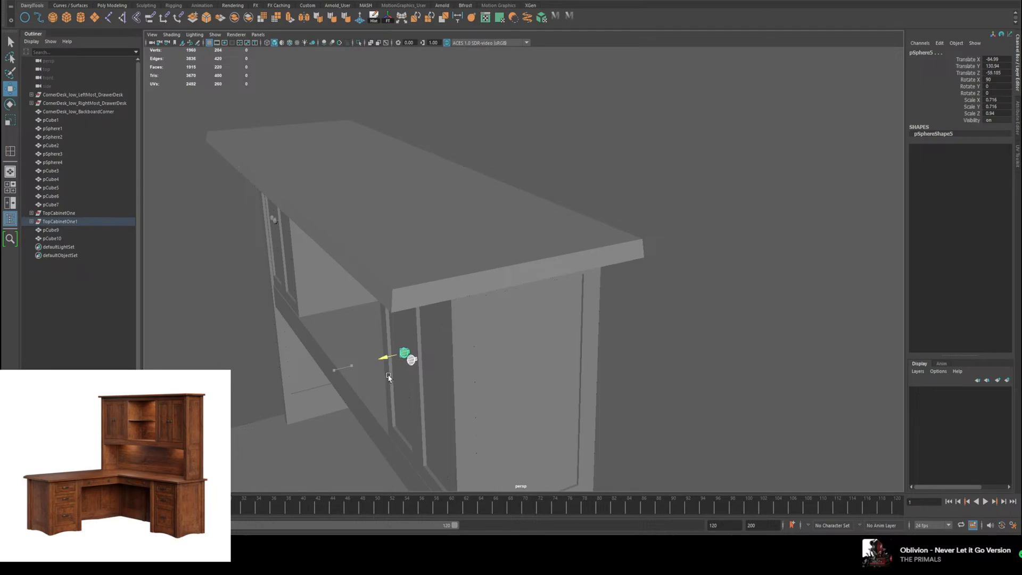
{"action": "left_click_drag", "start_coordinate": [405, 362], "coordinate": [498, 287], "text": "alt"}
{"action": "scroll", "coordinate": [502, 295], "scroll_direction": "up", "scroll_amount": 3}
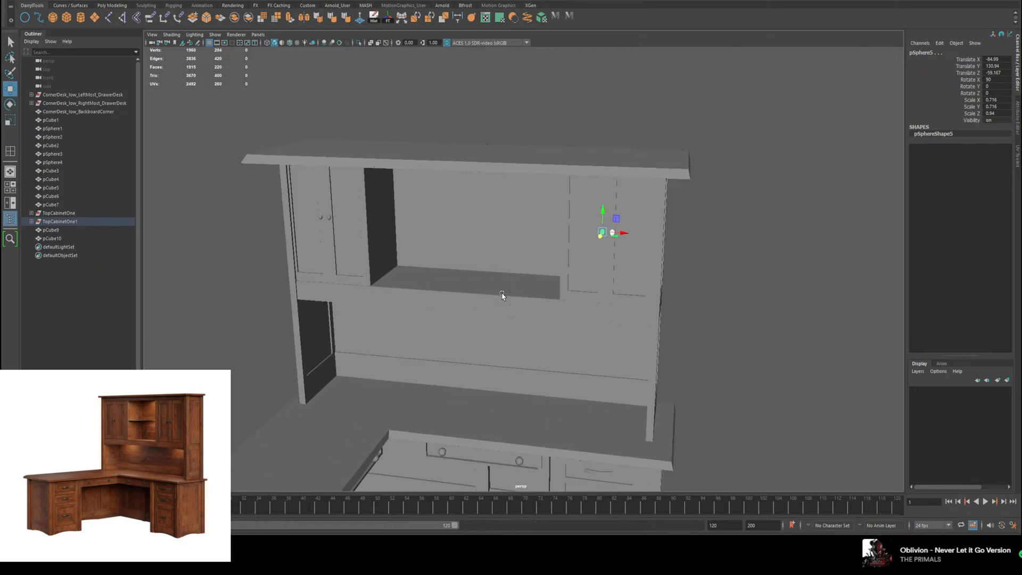
Step: Select the right cabinet body and move it along X toward the hutch's centre, at Translate X about -108.5
{"action": "left_click", "coordinate": [447, 165]}
{"action": "left_click_drag", "start_coordinate": [547, 223], "coordinate": [585, 225], "text": "alt"}
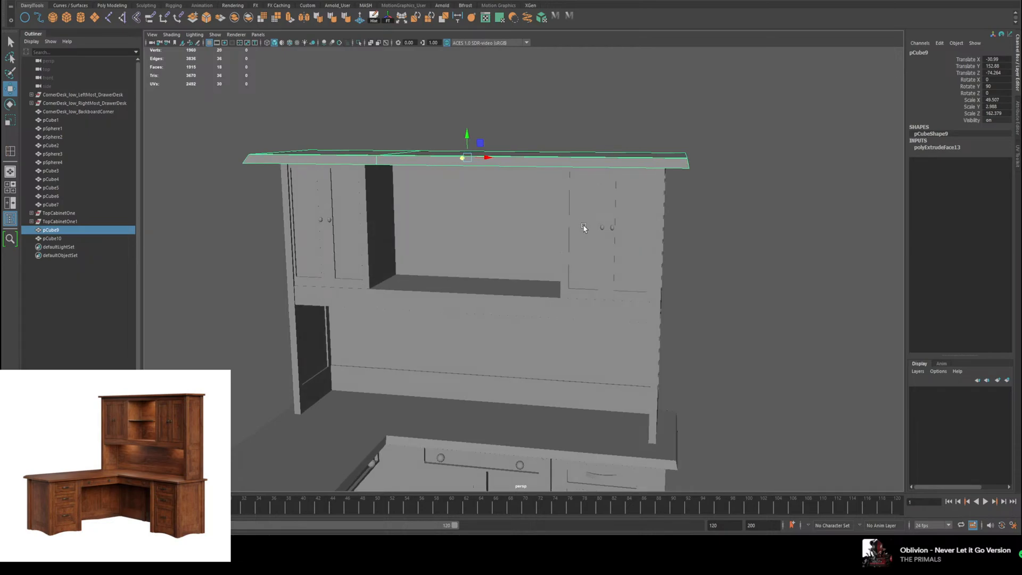
{"action": "left_click_drag", "start_coordinate": [579, 171], "coordinate": [605, 200], "text": "alt"}
{"action": "left_click", "coordinate": [589, 221]}
{"action": "scroll", "coordinate": [620, 223], "scroll_direction": "up", "scroll_amount": 5}
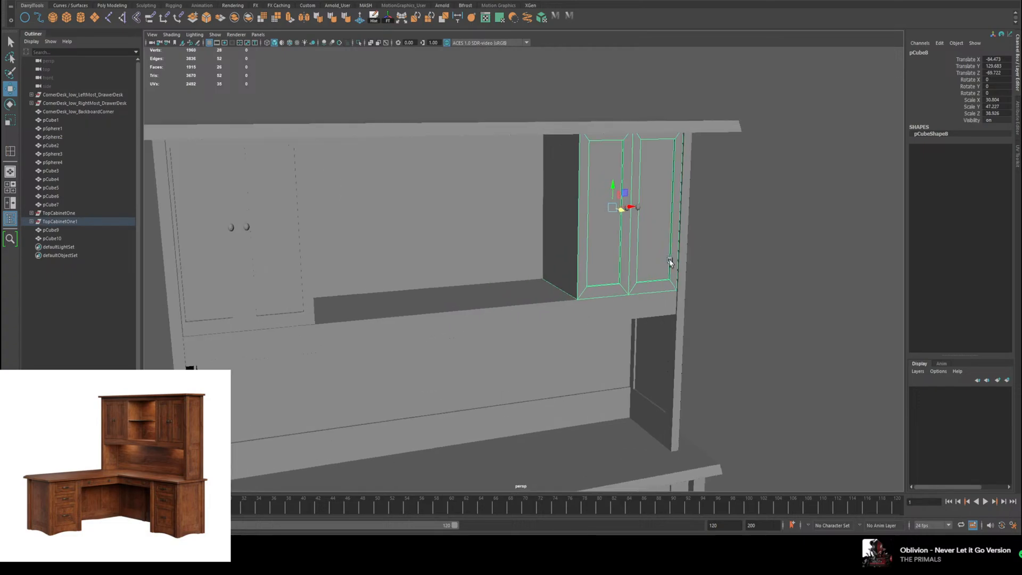
{"action": "left_click_drag", "start_coordinate": [628, 243], "coordinate": [569, 218], "text": "alt"}
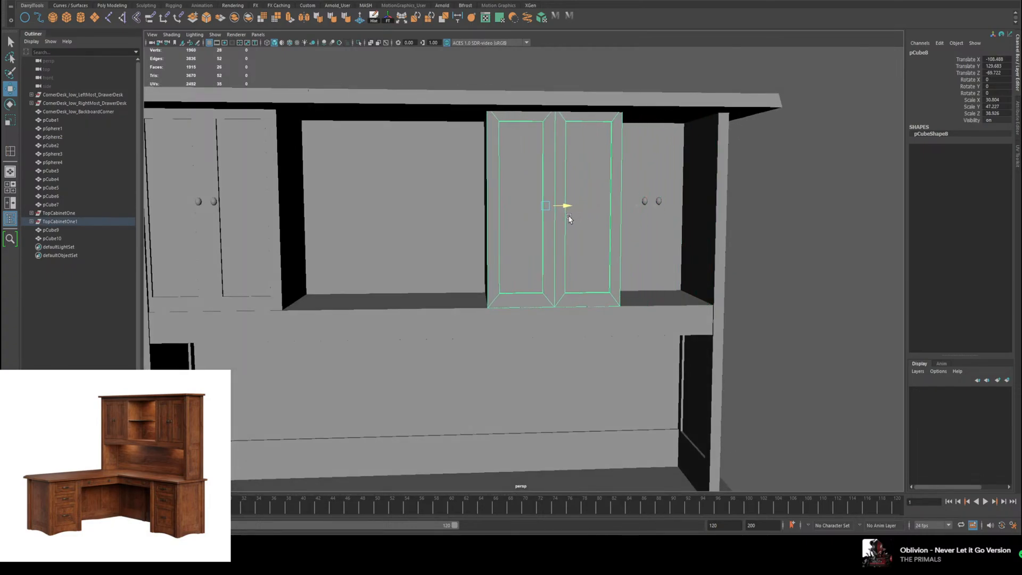
Step: Select the right cabinet's two knobs and move them onto the relocated doors, at Translate X about -105.8 and Translate Z about -59.3
{"action": "left_click", "coordinate": [643, 202]}
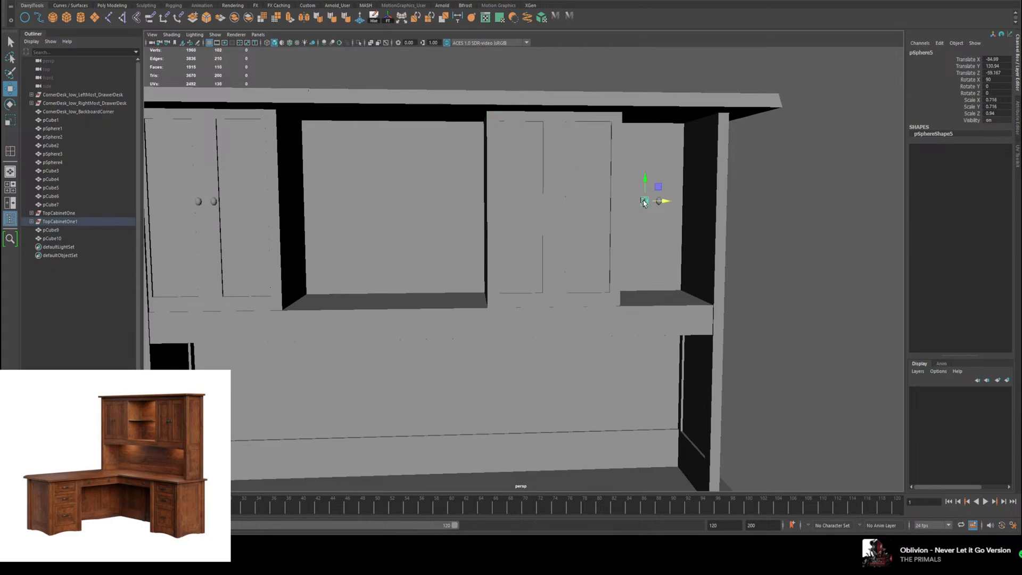
{"action": "left_click_drag", "start_coordinate": [670, 205], "coordinate": [671, 230], "text": "alt"}
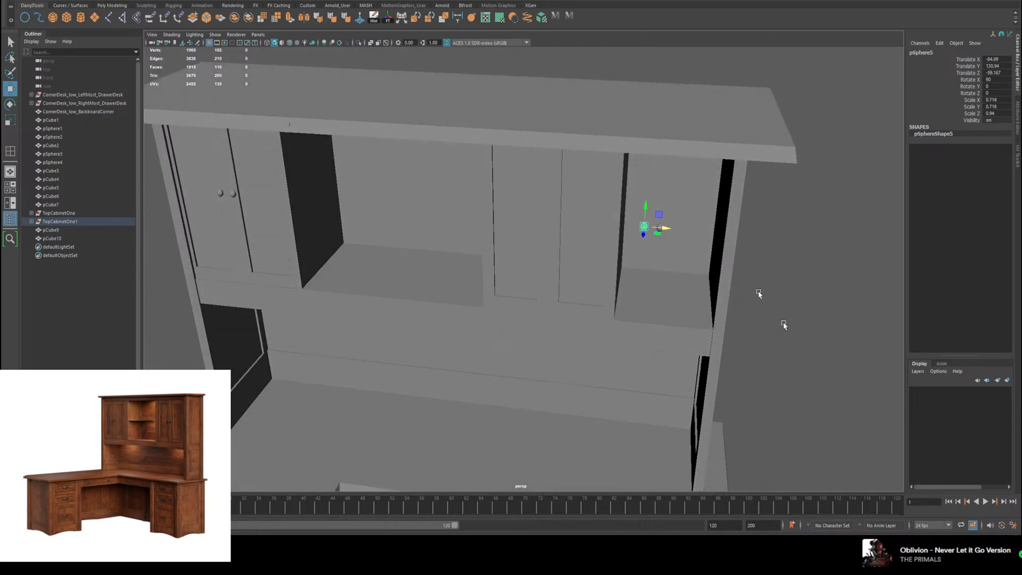
{"action": "scroll", "coordinate": [794, 264], "scroll_direction": "up", "scroll_amount": 3}
{"action": "left_click", "coordinate": [808, 186], "text": "shift"}
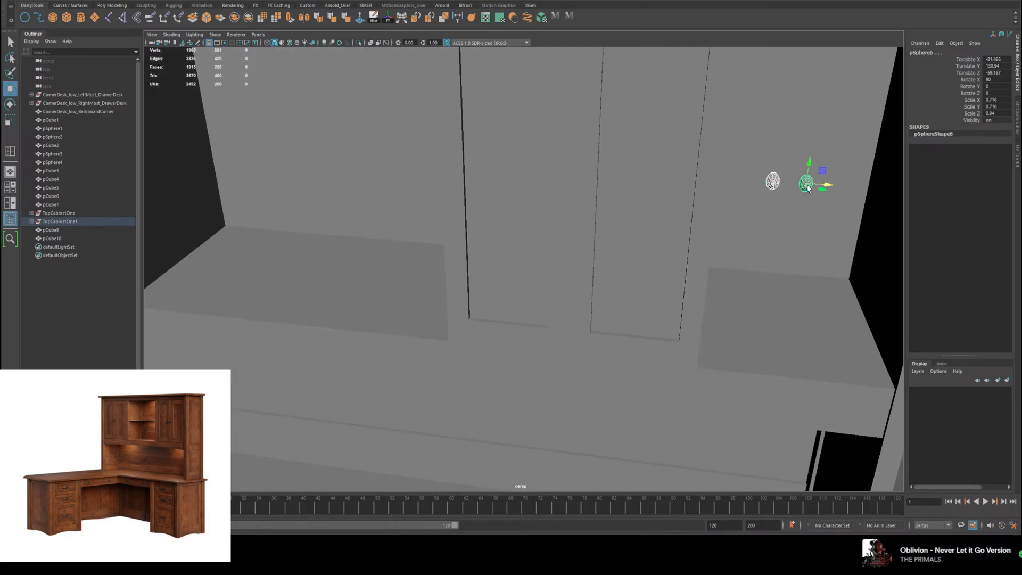
{"action": "left_click_drag", "start_coordinate": [829, 187], "coordinate": [599, 178]}
{"action": "scroll", "coordinate": [618, 184], "scroll_direction": "down", "scroll_amount": 8}
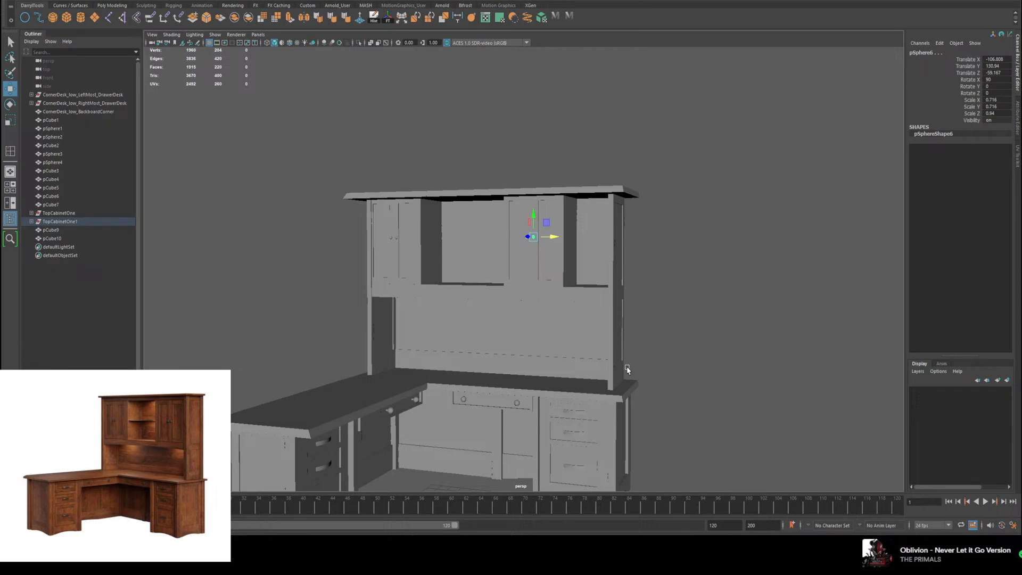
{"action": "scroll", "coordinate": [625, 367], "scroll_direction": "up", "scroll_amount": 3}
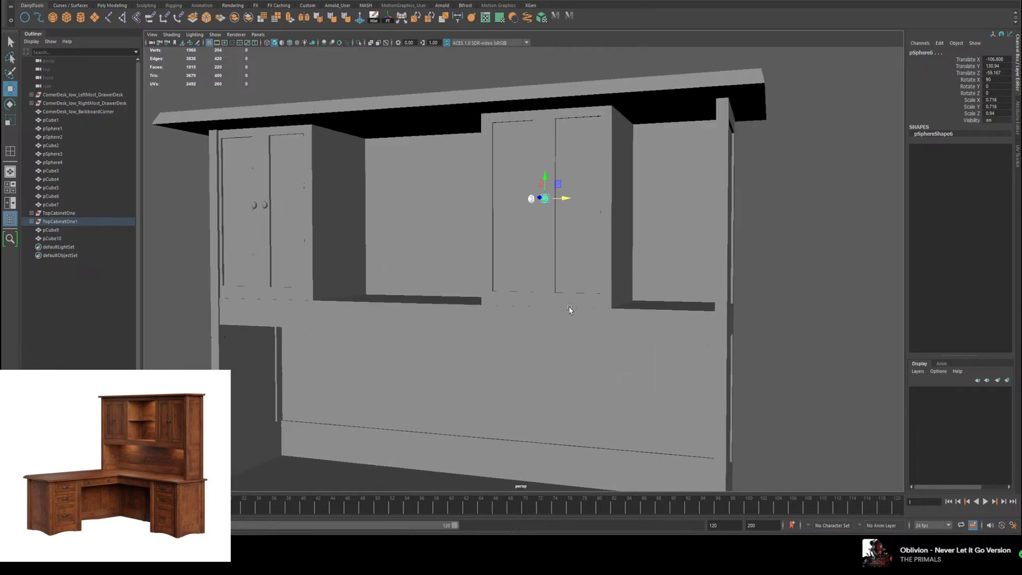
{"action": "left_click_drag", "start_coordinate": [582, 205], "coordinate": [598, 221]}
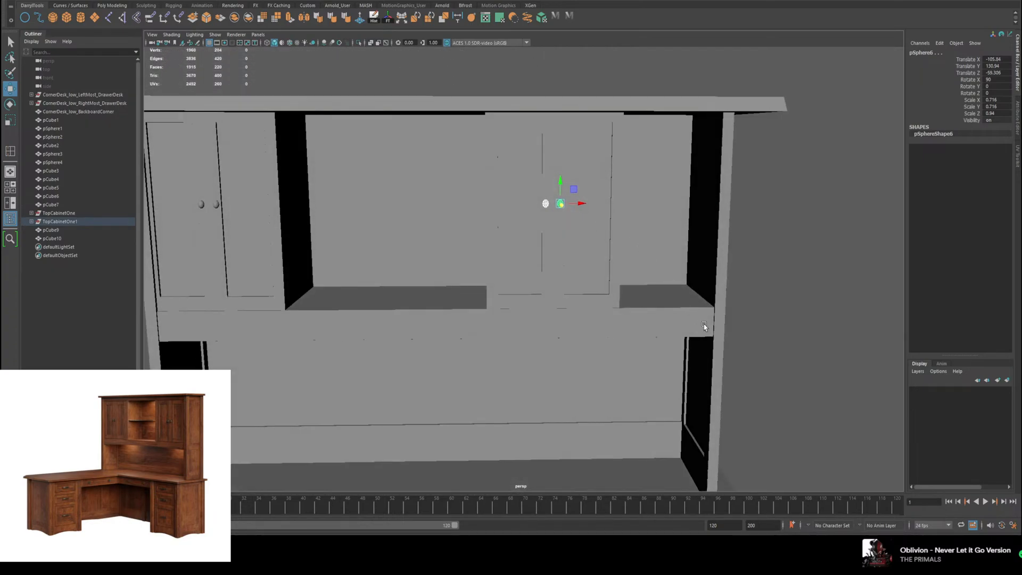
Step: Select the hutch's right side panel and move it along X against the relocated cabinet, at Translate X about -26.5
{"action": "left_click", "coordinate": [704, 325]}
{"action": "left_click", "coordinate": [714, 288]}
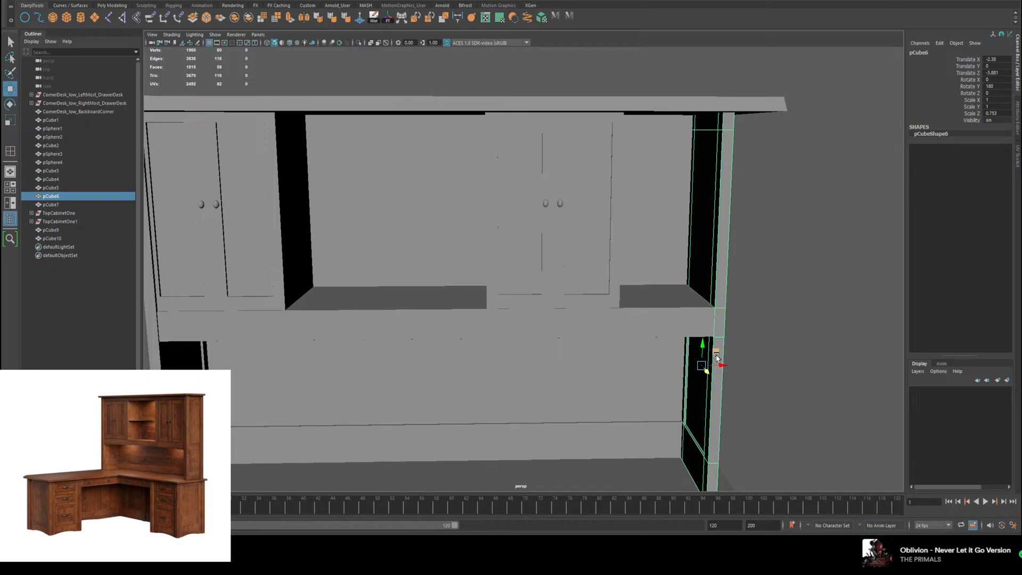
{"action": "left_click_drag", "start_coordinate": [724, 365], "coordinate": [634, 372]}
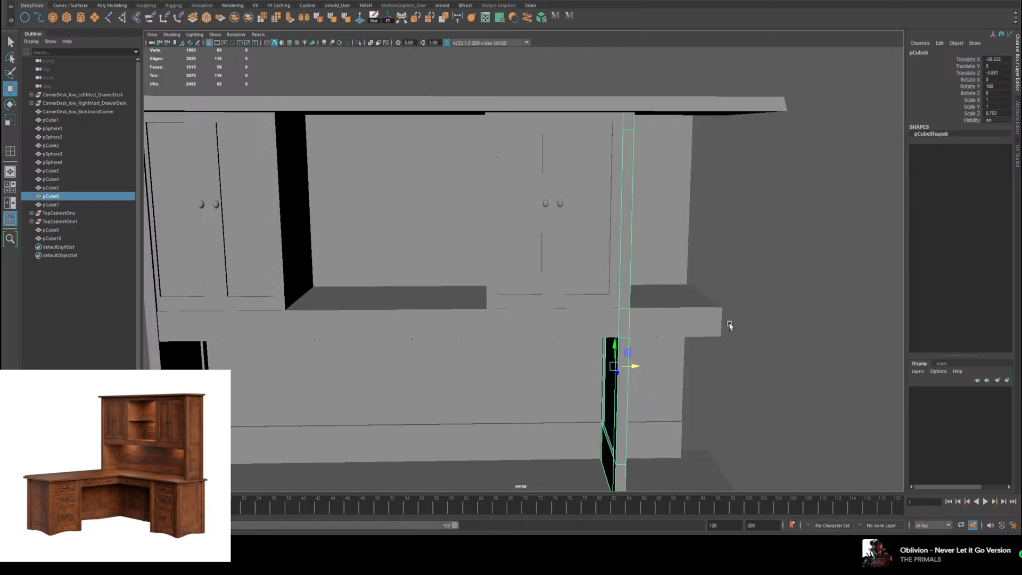
Step: Select the right-end edges of the shelf below the cabinets and move them inward along X to meet the side panel
{"action": "left_click_drag", "start_coordinate": [730, 325], "coordinate": [689, 306], "text": "alt"}
{"action": "left_click", "coordinate": [687, 310]}
{"action": "right_click_drag", "start_coordinate": [686, 310], "coordinate": [688, 288]}
{"action": "left_click", "coordinate": [695, 300]}
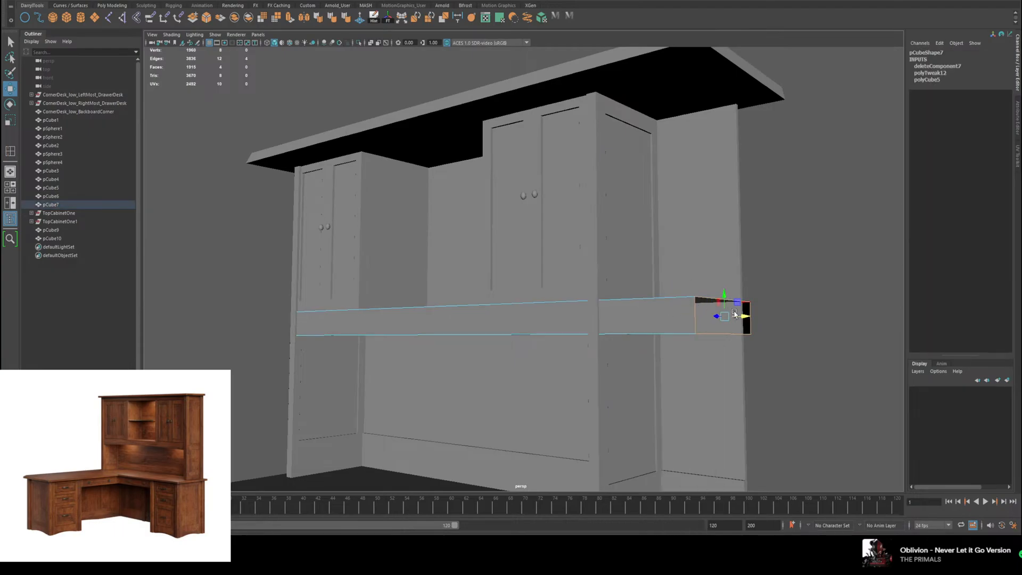
{"action": "left_click_drag", "start_coordinate": [735, 314], "coordinate": [679, 273]}
Step: Select the right-end faces of the hutch's back panel and move them inward along X to meet the relocated side panel
{"action": "right_click_drag", "start_coordinate": [659, 203], "coordinate": [660, 225]}
{"action": "left_click_drag", "start_coordinate": [668, 224], "coordinate": [633, 235], "text": "alt"}
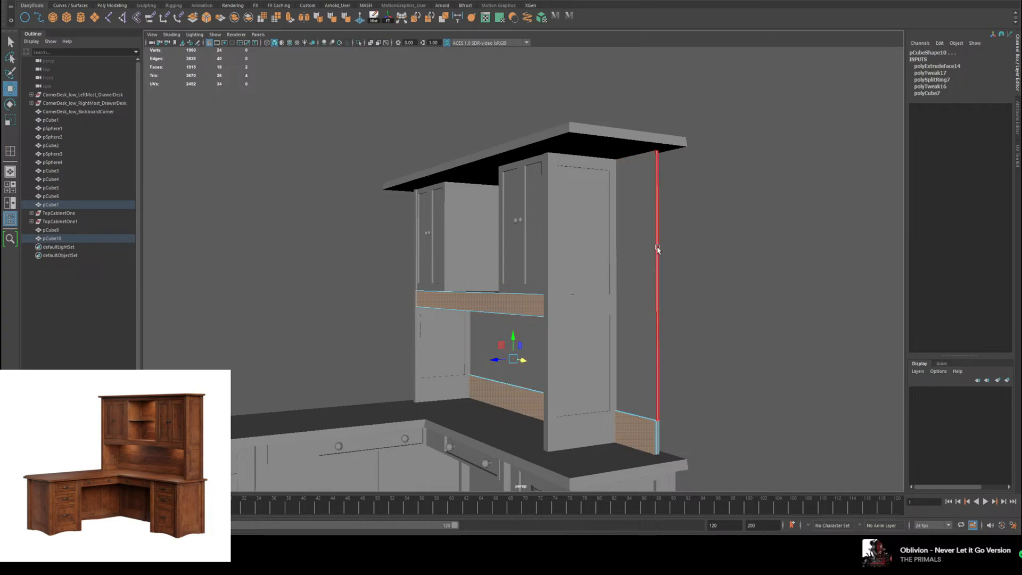
{"action": "left_click", "coordinate": [657, 247]}
{"action": "left_click", "coordinate": [659, 427], "text": "shift"}
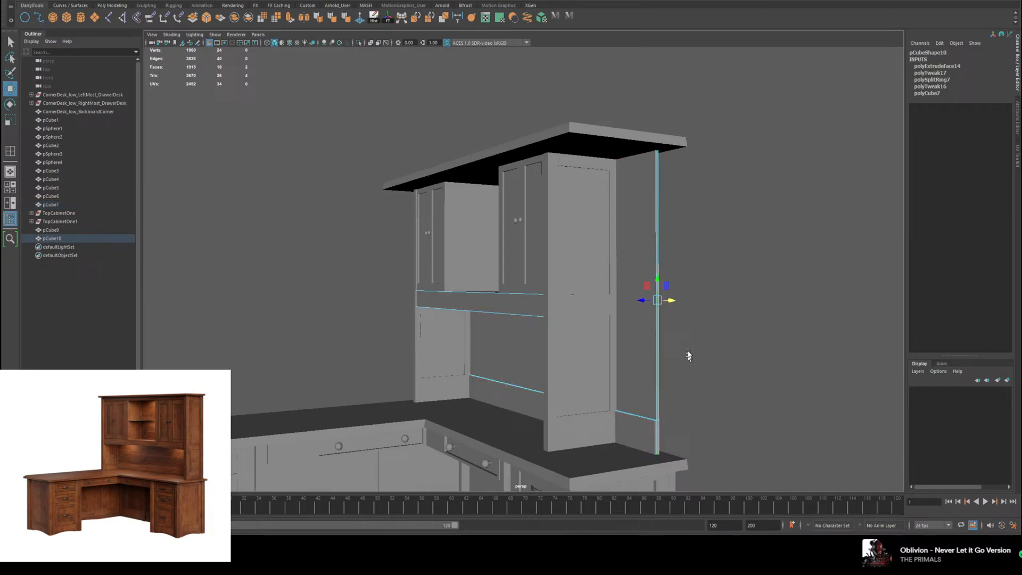
{"action": "left_click", "coordinate": [658, 430], "text": "shift"}
{"action": "left_click_drag", "start_coordinate": [672, 385], "coordinate": [669, 303], "text": "alt"}
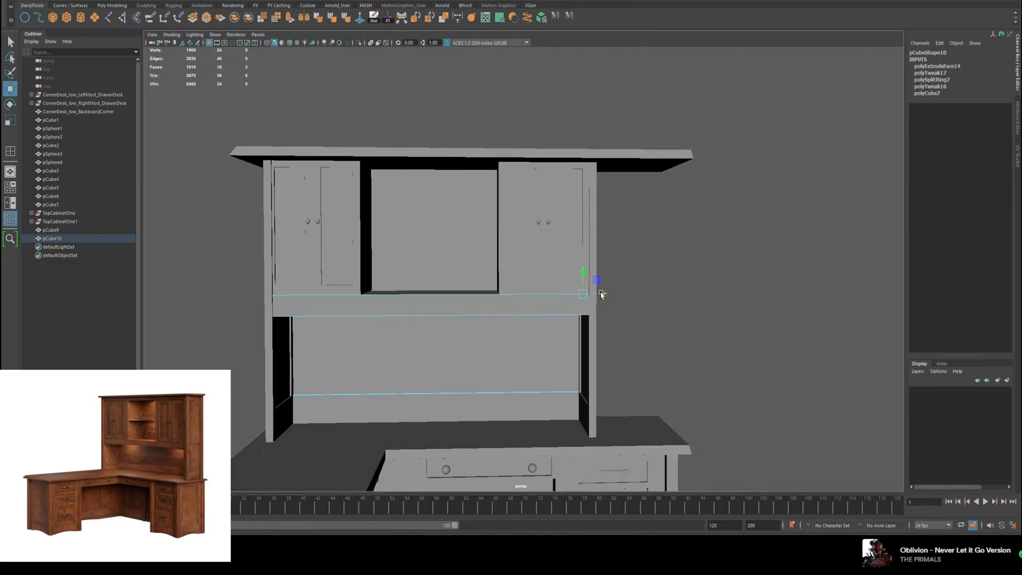
{"action": "left_click_drag", "start_coordinate": [602, 294], "coordinate": [600, 300]}
{"action": "left_click_drag", "start_coordinate": [662, 308], "coordinate": [654, 275], "text": "alt"}
{"action": "left_click", "coordinate": [665, 294]}
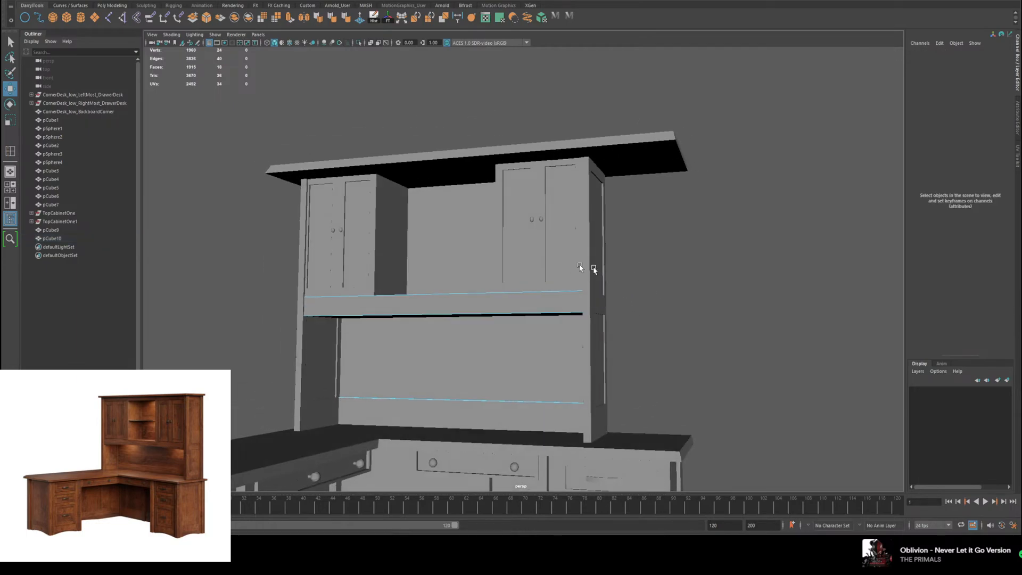
Step: Examine the narrowed hutch's proportions on the desk from several angles against the reference image
{"action": "right_click_drag", "start_coordinate": [542, 337], "coordinate": [579, 320]}
{"action": "scroll", "coordinate": [754, 358], "scroll_direction": "down", "scroll_amount": 4}
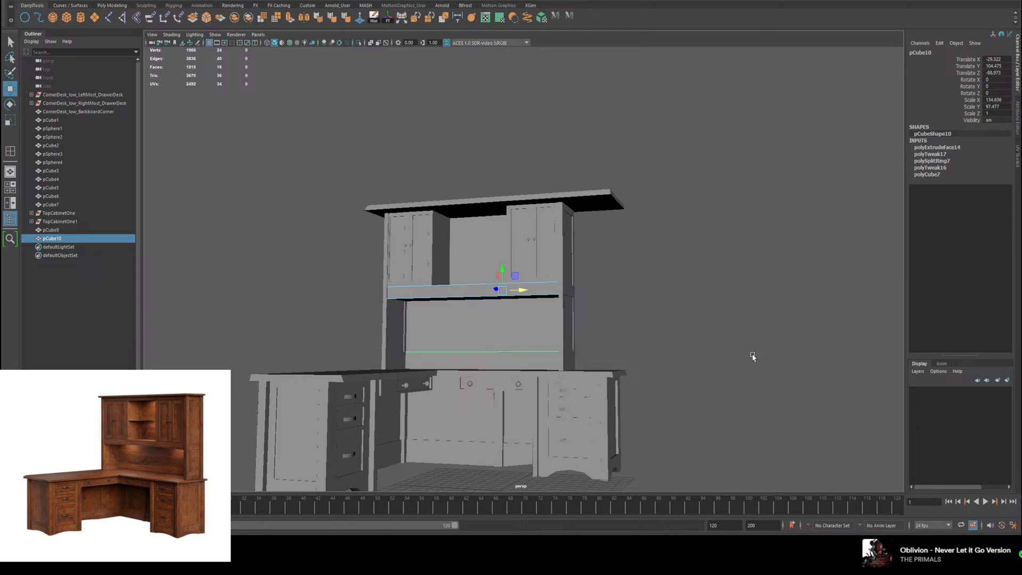
{"action": "left_click_drag", "start_coordinate": [753, 356], "coordinate": [701, 351], "text": "alt"}
{"action": "left_click", "coordinate": [698, 349]}
{"action": "right_click_drag", "start_coordinate": [500, 261], "coordinate": [527, 247]}
{"action": "left_click", "coordinate": [658, 350]}
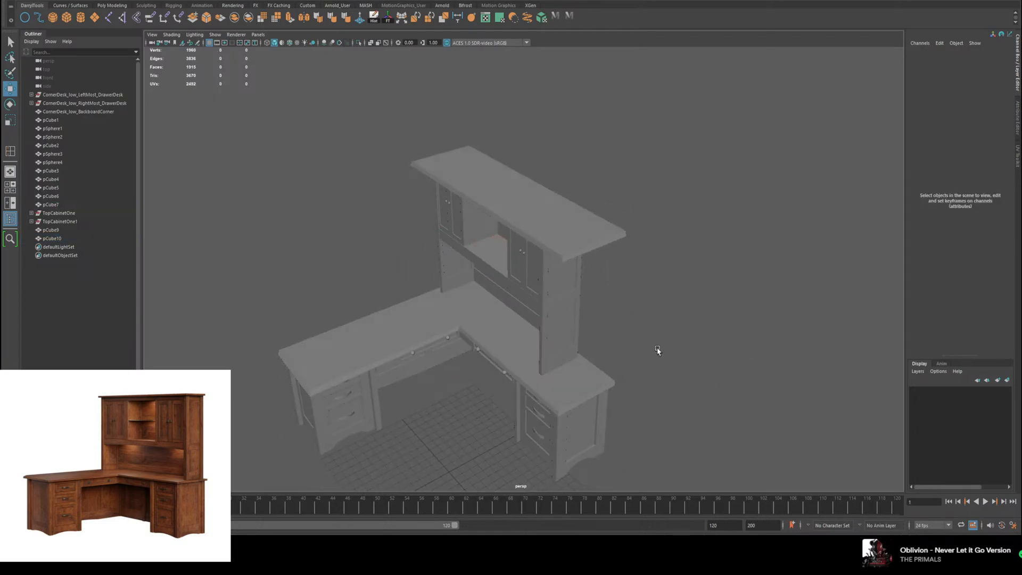
{"action": "left_click_drag", "start_coordinate": [657, 350], "coordinate": [706, 288], "text": "alt"}
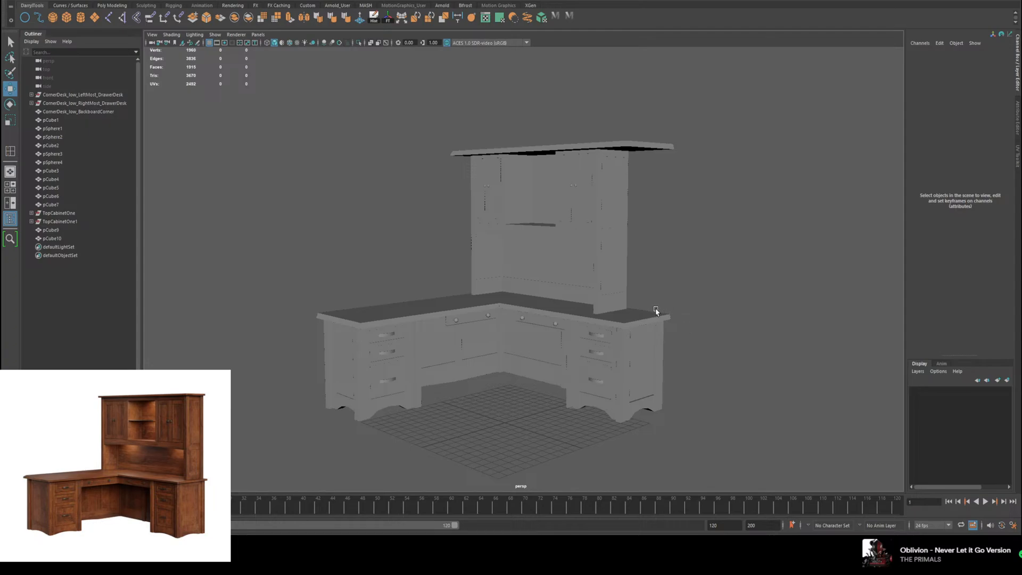
{"action": "scroll", "coordinate": [646, 276], "scroll_direction": "up", "scroll_amount": 5}
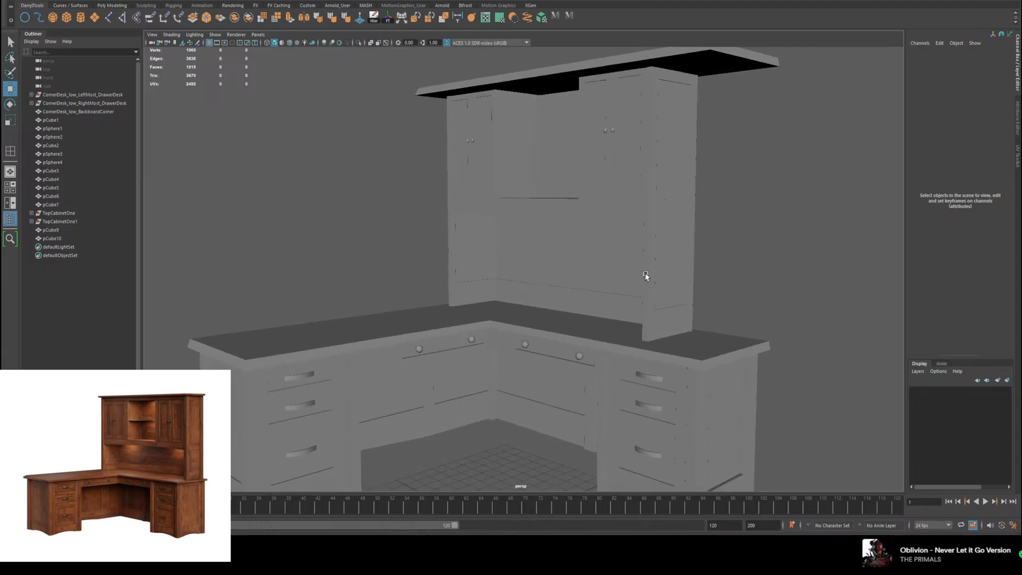
{"action": "left_click_drag", "start_coordinate": [645, 276], "coordinate": [623, 199], "text": "alt"}
{"action": "key", "text": "q"}
{"action": "key", "text": "w"}
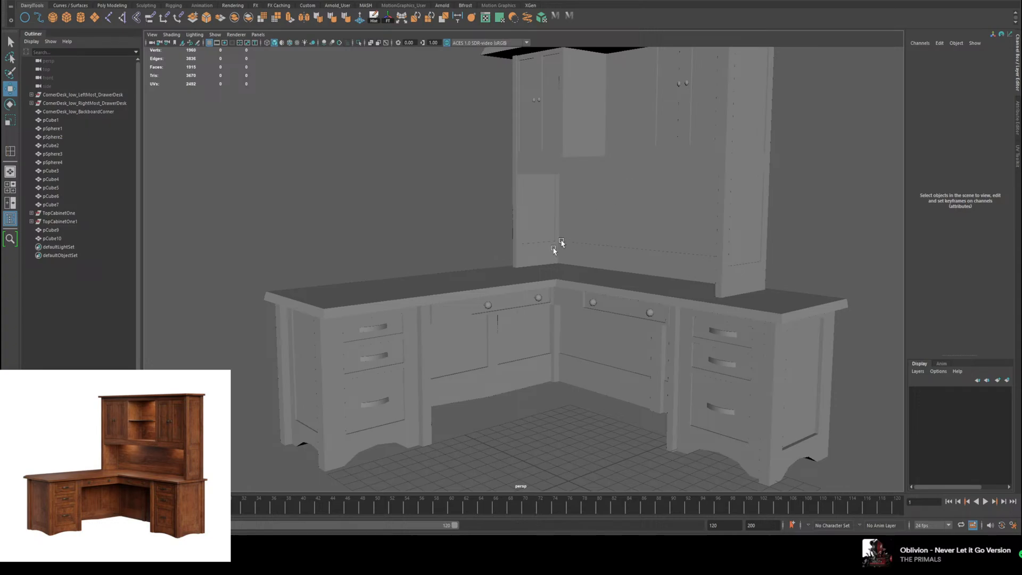
{"action": "right_click_drag", "start_coordinate": [561, 243], "coordinate": [522, 285], "text": "alt"}
{"action": "left_click_drag", "start_coordinate": [522, 285], "coordinate": [521, 332], "text": "alt"}
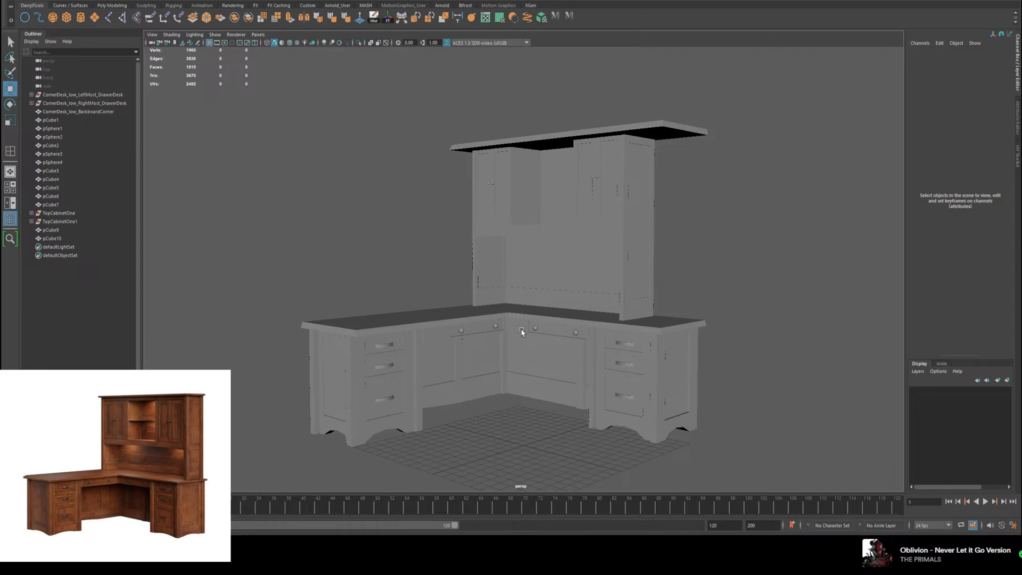
Step: Undo the edits that narrowed the hutch, from the back panel and shelf through the side panel, knobs and right cabinet
{"action": "key", "text": "ctrl+z"}
{"action": "key", "text": "ctrl+z"}
{"action": "key", "text": "ctrl+z"}
{"action": "key", "text": "ctrl+z"}
{"action": "key", "text": "ctrl+z"}
{"action": "key", "text": "ctrl+z"}
{"action": "key", "text": "ctrl+z"}
{"action": "key", "text": "ctrl+z"}
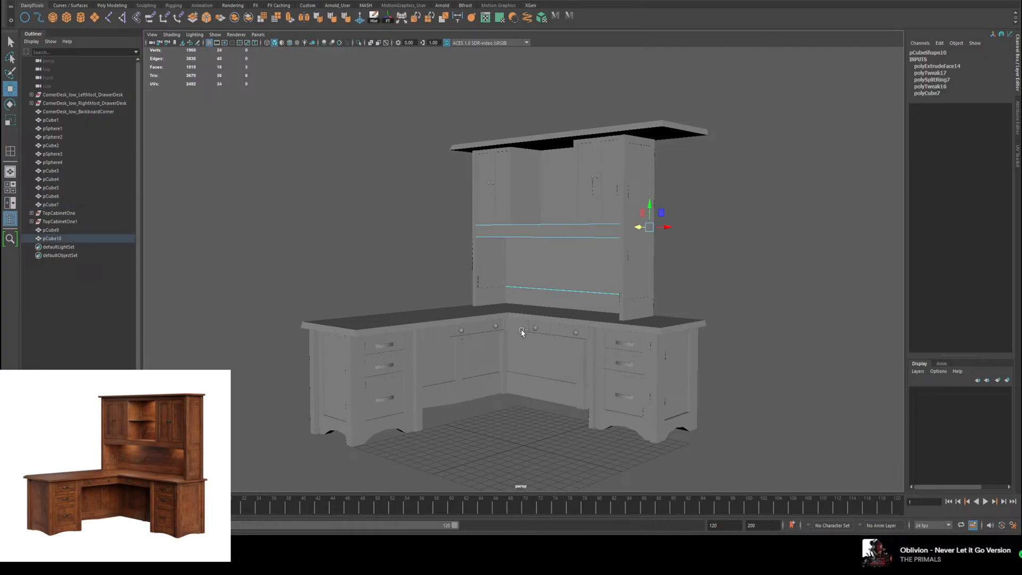
{"action": "key", "text": "ctrl+z"}
{"action": "key", "text": "ctrl+z"}
{"action": "key", "text": "ctrl+z"}
{"action": "key", "text": "ctrl+z"}
{"action": "key", "text": "ctrl+z"}
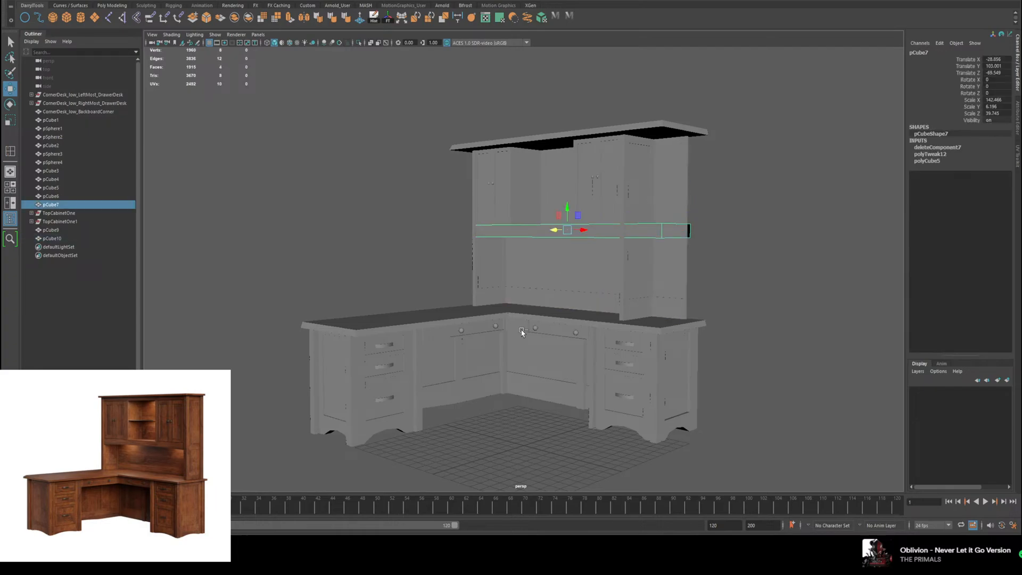
{"action": "key", "text": "ctrl+z"}
{"action": "key", "text": "ctrl+z"}
{"action": "key", "text": "ctrl+z"}
{"action": "key", "text": "ctrl+z"}
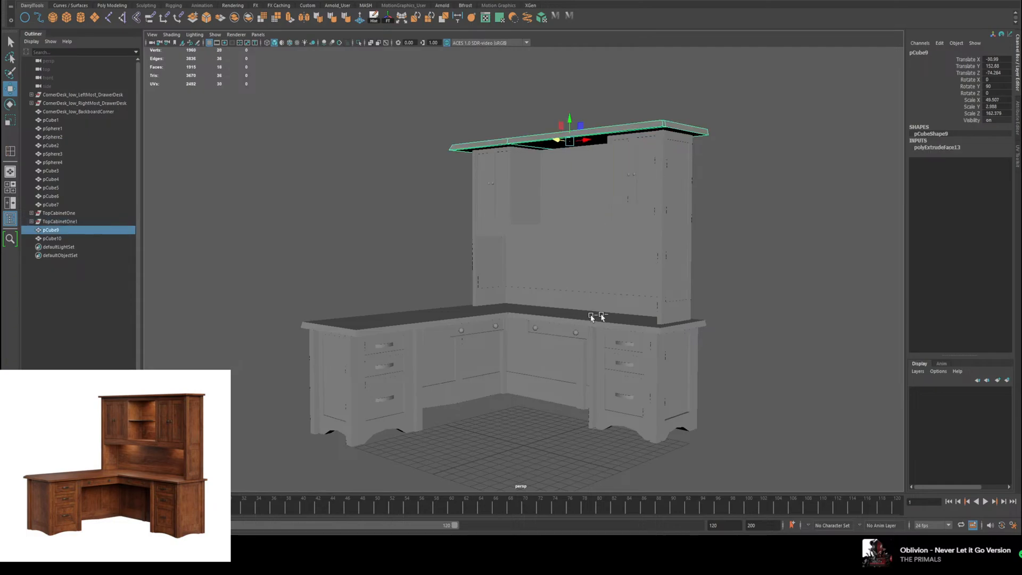
{"action": "left_click", "coordinate": [781, 314]}
{"action": "key", "text": "ctrl+z"}
{"action": "key", "text": "ctrl+z"}
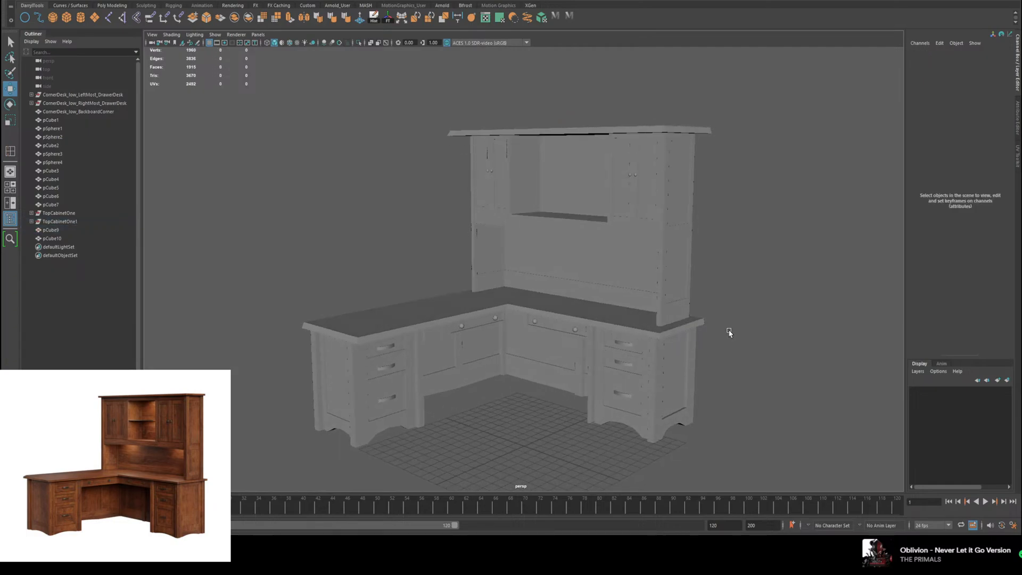
Step: Try to scale the left cabinet along X
{"action": "left_click_drag", "start_coordinate": [490, 225], "coordinate": [532, 221], "text": "alt"}
{"action": "right_click_drag", "start_coordinate": [585, 221], "coordinate": [626, 216], "text": "alt"}
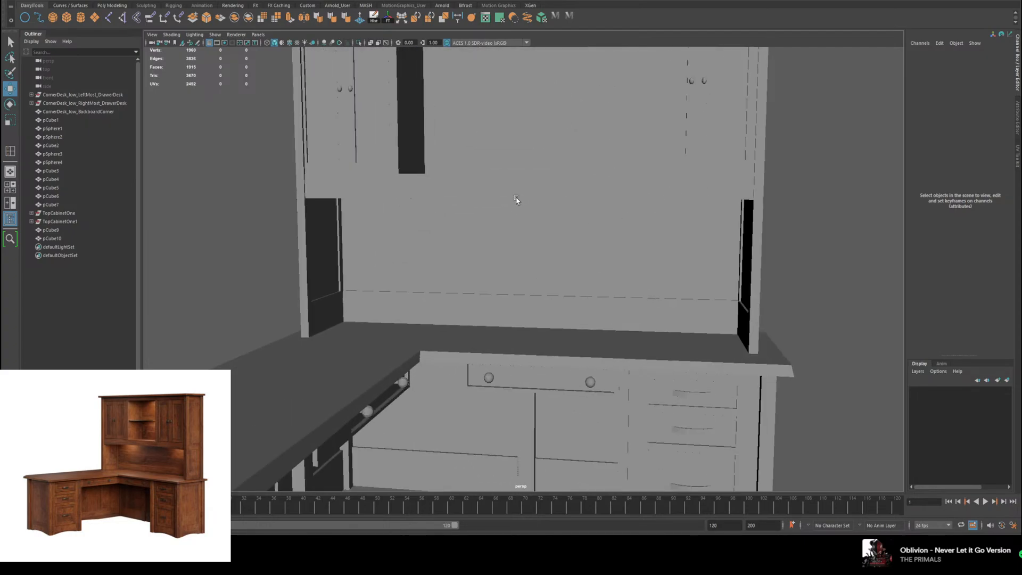
{"action": "middle_click_drag", "start_coordinate": [518, 200], "coordinate": [502, 317], "text": "alt"}
{"action": "left_click_drag", "start_coordinate": [502, 317], "coordinate": [514, 324], "text": "alt"}
{"action": "left_click", "coordinate": [372, 208]}
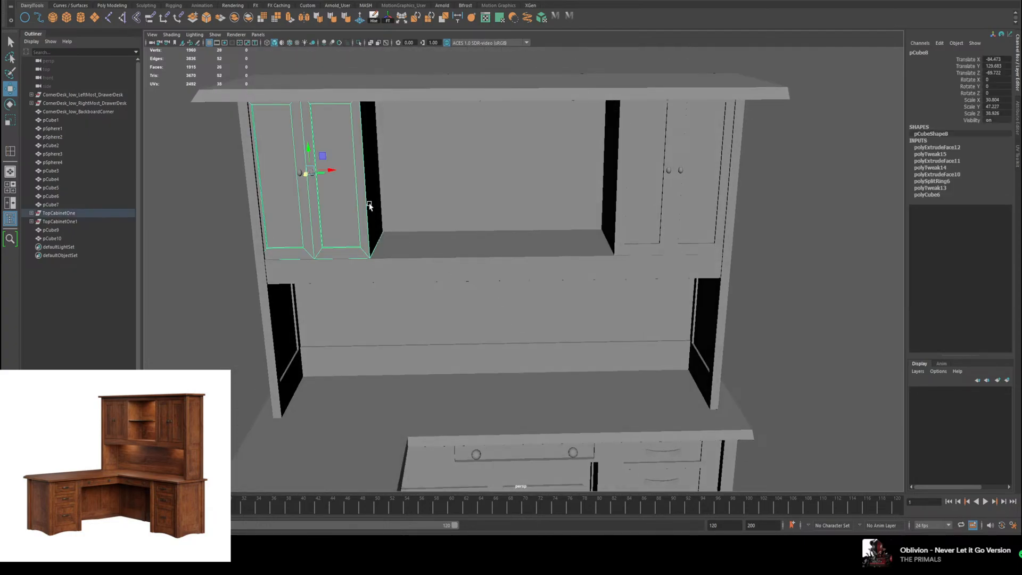
{"action": "key", "text": "r"}
{"action": "left_click_drag", "start_coordinate": [329, 171], "coordinate": [355, 180]}
{"action": "key", "text": "w"}
{"action": "left_click_drag", "start_coordinate": [426, 195], "coordinate": [381, 184], "text": "alt"}
{"action": "key", "text": "ctrl+z"}
{"action": "key", "text": "ctrl+z"}
{"action": "key", "text": "ctrl+z"}
{"action": "key", "text": "ctrl+z"}
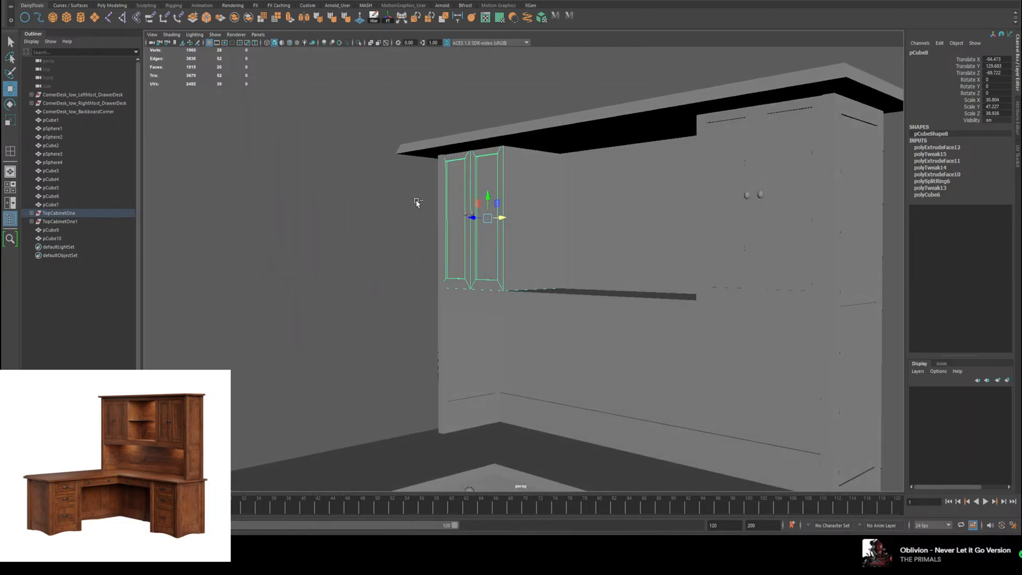
{"action": "left_click", "coordinate": [397, 237]}
Step: Create a polygon cube and move it into the open space between the cabinets, at Translate X about -30.6 and Translate Y about 131
{"action": "left_click_drag", "start_coordinate": [399, 238], "coordinate": [456, 246], "text": "alt"}
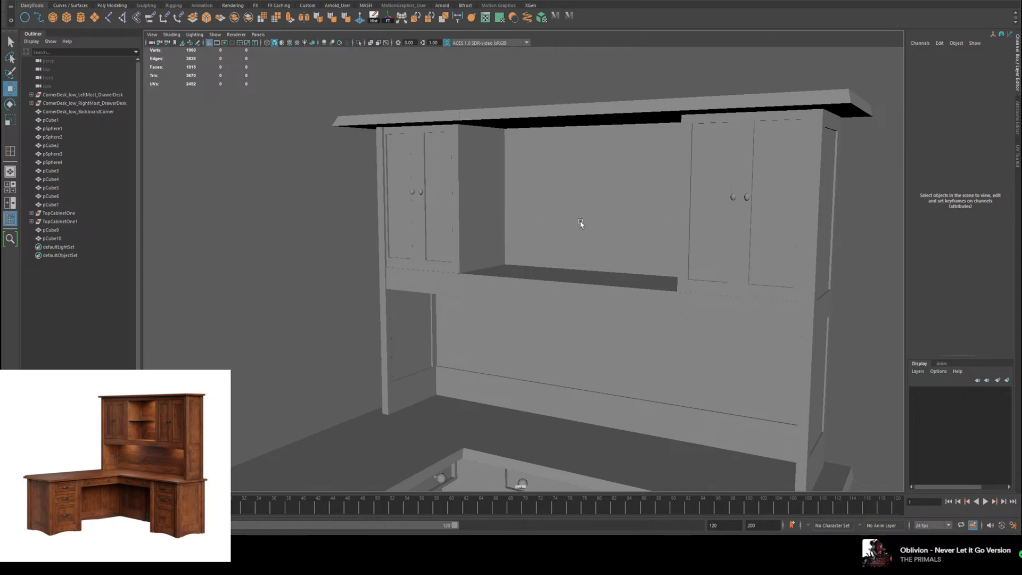
{"action": "left_click_drag", "start_coordinate": [566, 224], "coordinate": [598, 260], "text": "alt"}
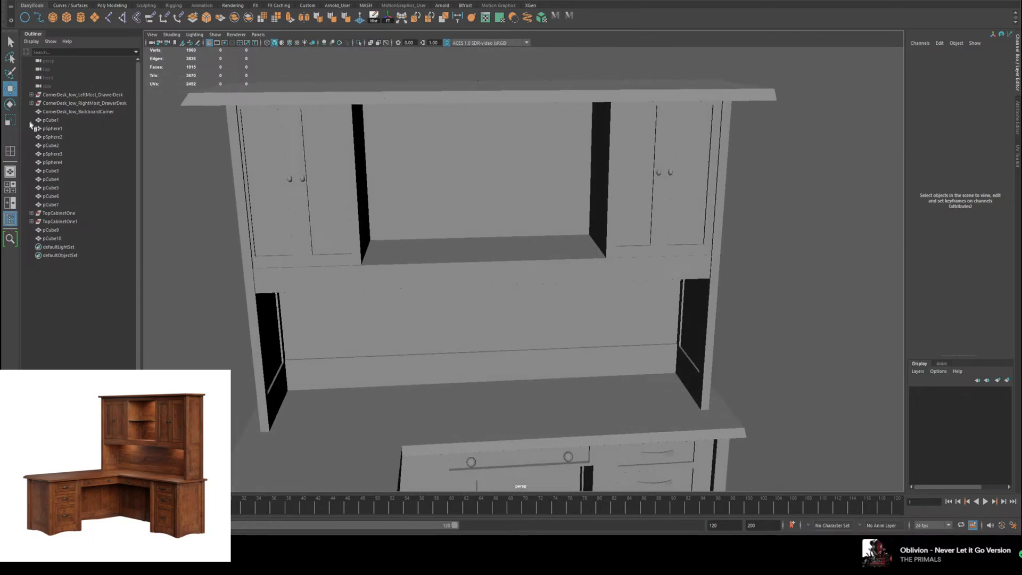
{"action": "left_click", "coordinate": [66, 19]}
{"action": "scroll", "coordinate": [451, 267], "scroll_direction": "down", "scroll_amount": 5}
{"action": "left_click_drag", "start_coordinate": [452, 268], "coordinate": [516, 313], "text": "alt"}
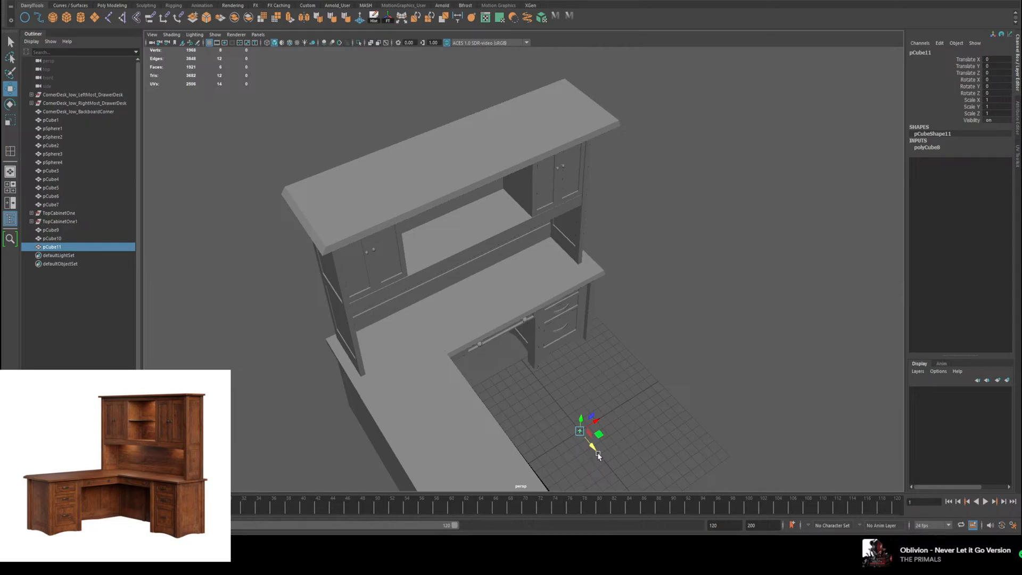
{"action": "left_click_drag", "start_coordinate": [598, 455], "coordinate": [497, 168]}
{"action": "left_click_drag", "start_coordinate": [544, 207], "coordinate": [496, 175], "text": "alt"}
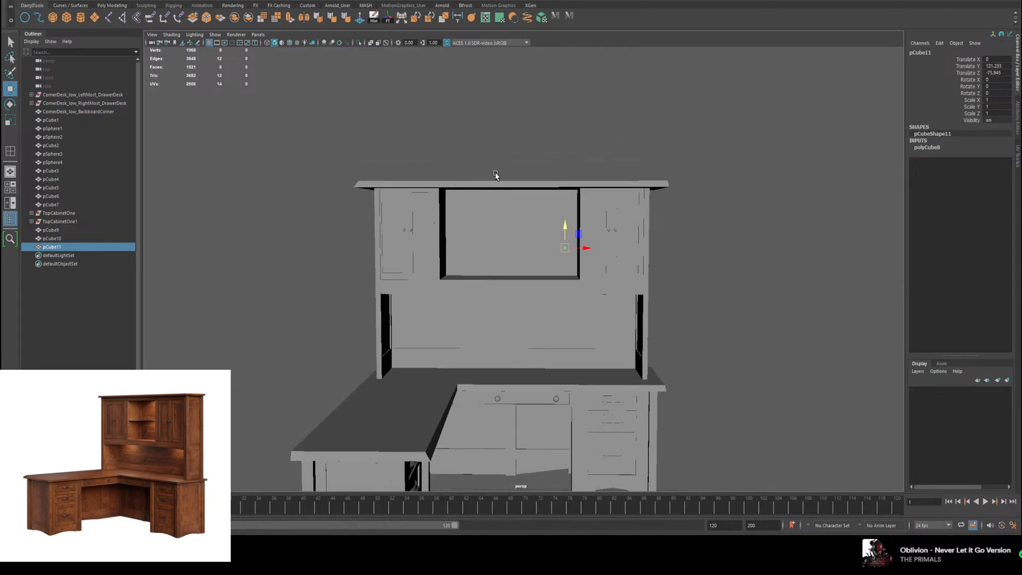
{"action": "left_click_drag", "start_coordinate": [587, 248], "coordinate": [510, 210]}
{"action": "key", "text": "f"}
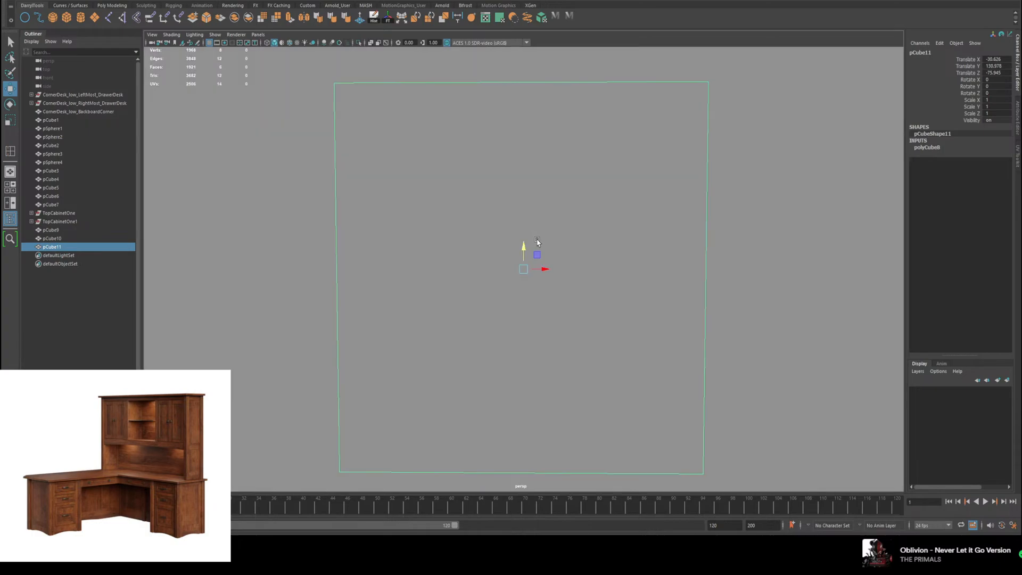
{"action": "scroll", "coordinate": [538, 277], "scroll_direction": "down", "scroll_amount": 5}
{"action": "scroll", "coordinate": [508, 282], "scroll_direction": "up", "scroll_amount": 10}
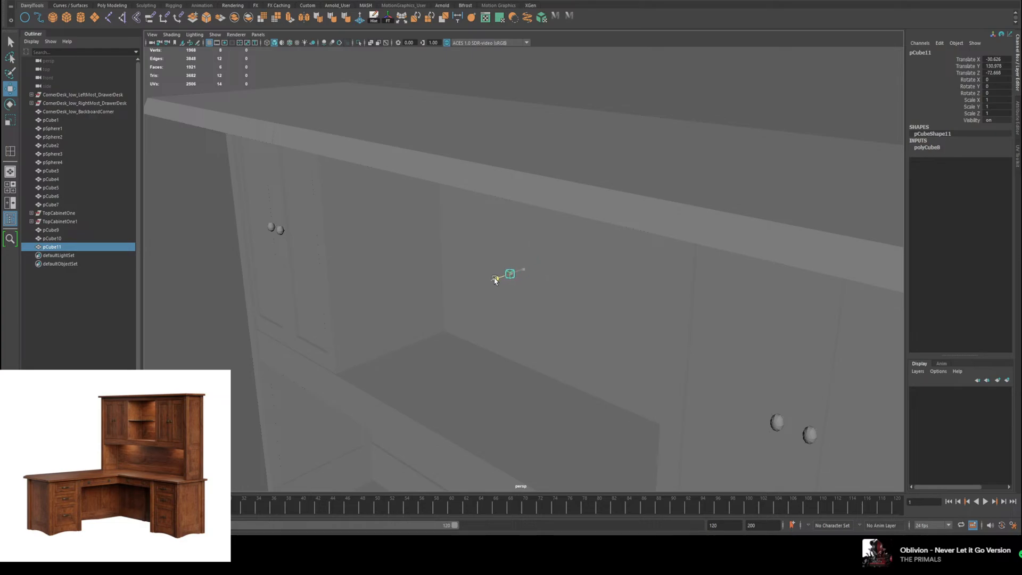
Step: Try shaping the cube into a shelf at Translate Y about 129.5, with Scale X about 73.1 and Scale Z about 22.8, and delete it
{"action": "left_click_drag", "start_coordinate": [504, 263], "coordinate": [771, 305], "text": "alt"}
{"action": "left_click_drag", "start_coordinate": [523, 283], "coordinate": [597, 307]}
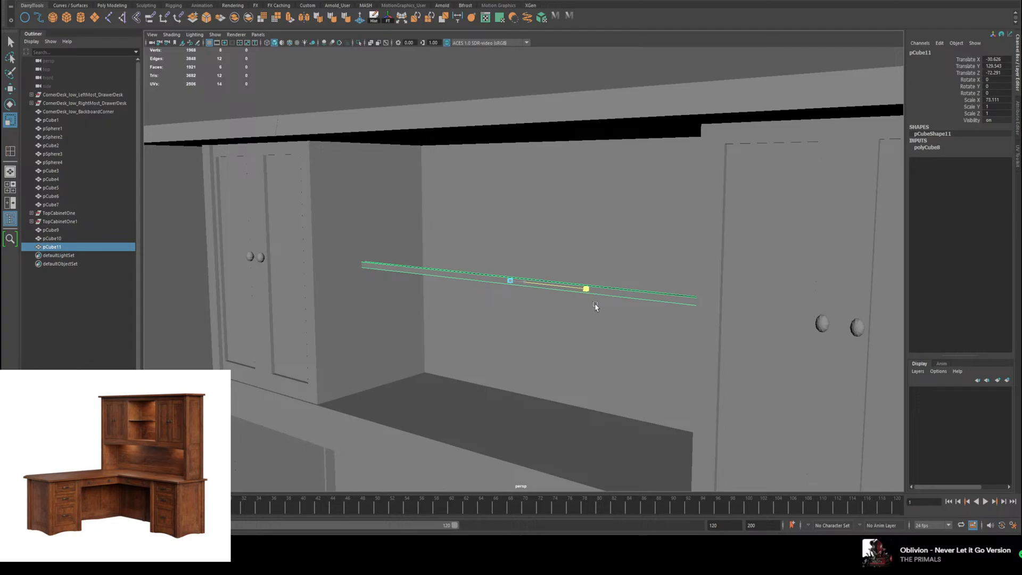
{"action": "left_click_drag", "start_coordinate": [496, 287], "coordinate": [100, 340]}
{"action": "key", "text": "w"}
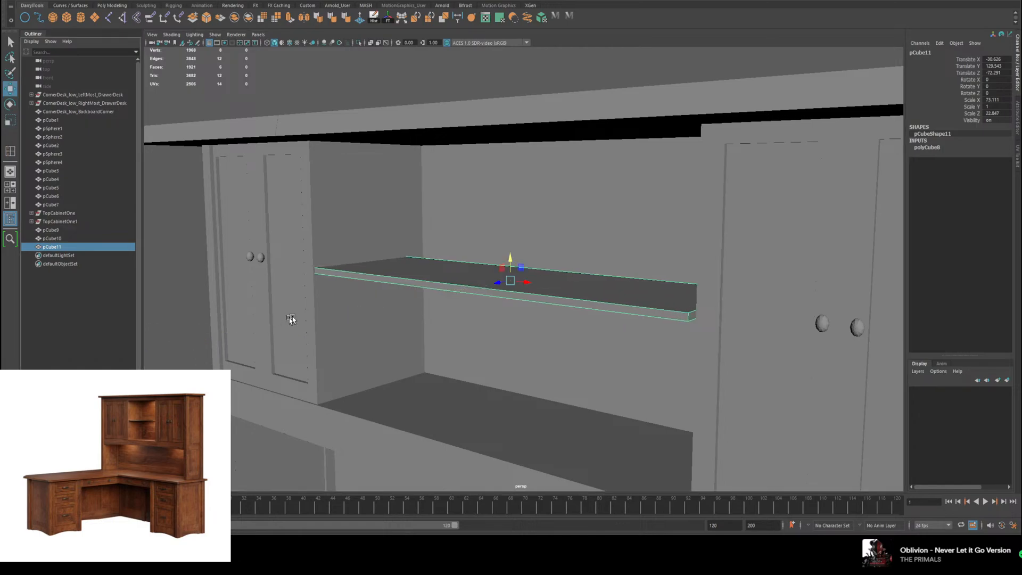
{"action": "left_click_drag", "start_coordinate": [500, 286], "coordinate": [509, 280]}
{"action": "left_click_drag", "start_coordinate": [509, 281], "coordinate": [546, 291], "text": "alt"}
{"action": "right_click_drag", "start_coordinate": [545, 291], "coordinate": [538, 334], "text": "alt"}
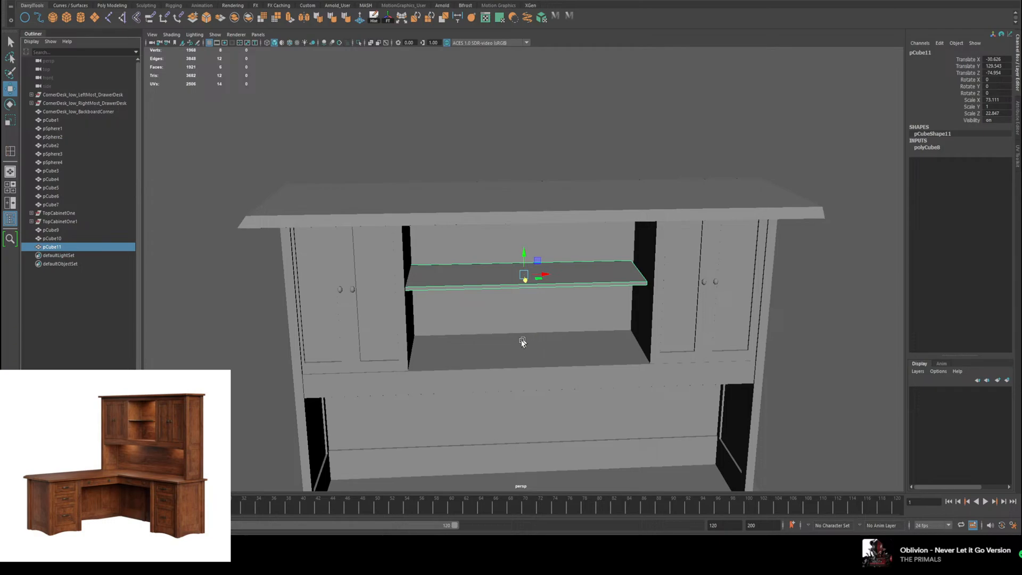
{"action": "key", "text": "Delete"}
Step: Duplicate the shelf board below the cabinets and move the copy up between them, at Translate Y about 129
{"action": "left_click", "coordinate": [511, 355]}
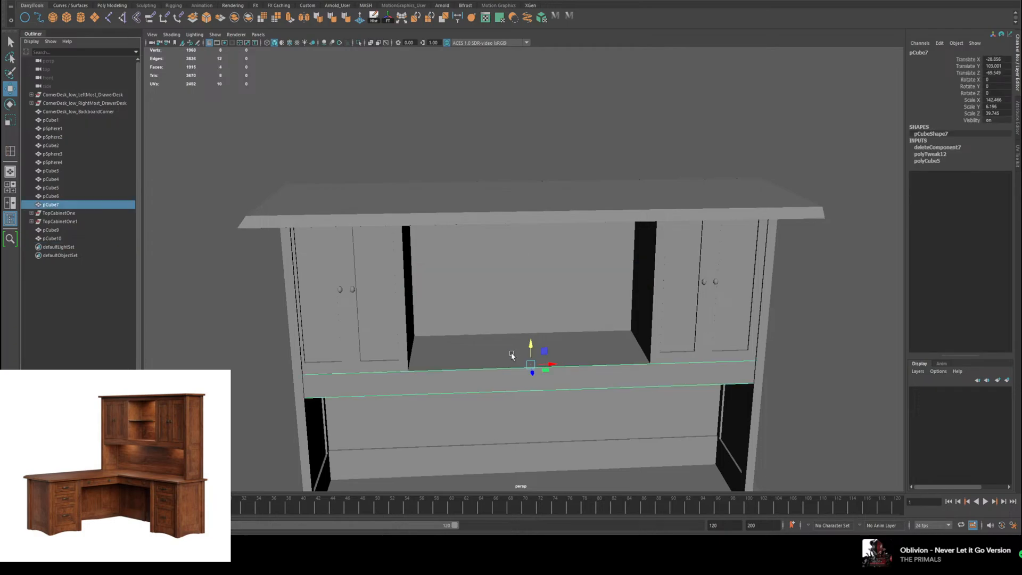
{"action": "key", "text": "ctrl+f"}
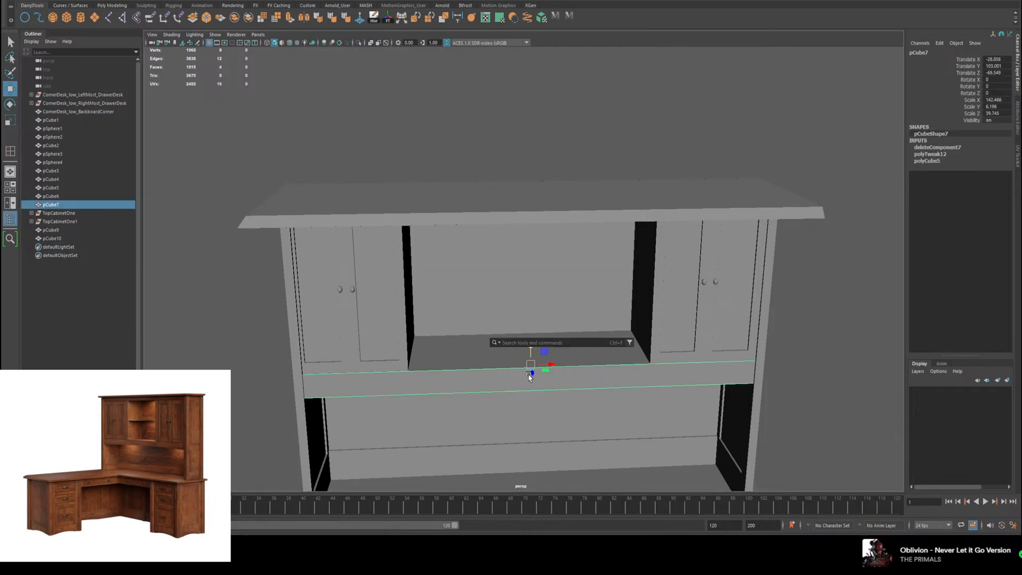
{"action": "left_click", "coordinate": [597, 128]}
{"action": "left_click", "coordinate": [534, 384]}
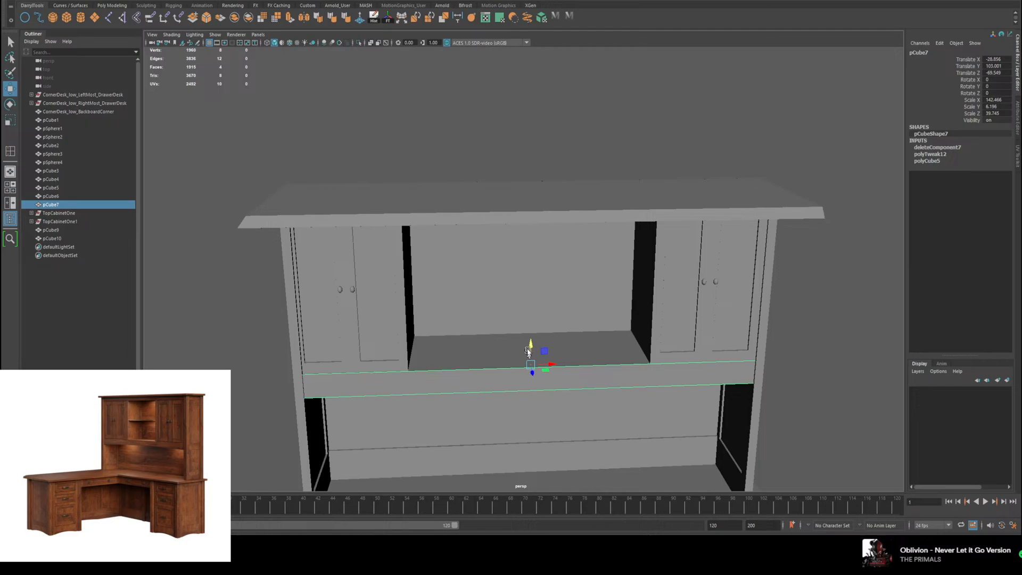
{"action": "left_click_drag", "start_coordinate": [530, 350], "coordinate": [530, 306]}
{"action": "key", "text": "ctrl+z"}
{"action": "key", "text": "ctrl+d"}
{"action": "left_click_drag", "start_coordinate": [530, 346], "coordinate": [531, 276]}
Step: Scale the copied shelf to about 81.7 in X, 1.4 in Y and 34.6 in Z, and set it back at Translate Z about -70.5
{"action": "key", "text": "r"}
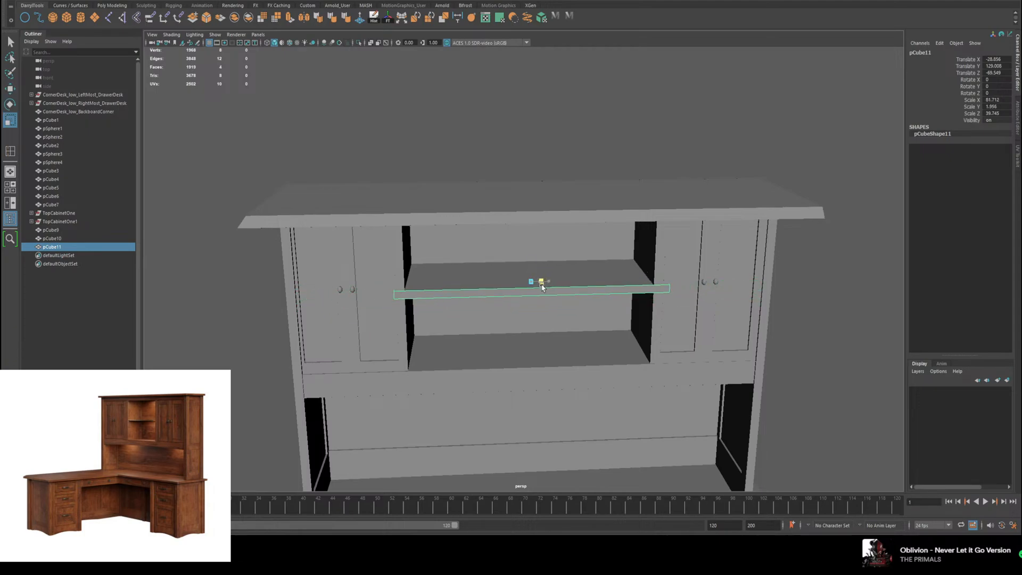
{"action": "left_click_drag", "start_coordinate": [553, 285], "coordinate": [531, 282], "text": "alt"}
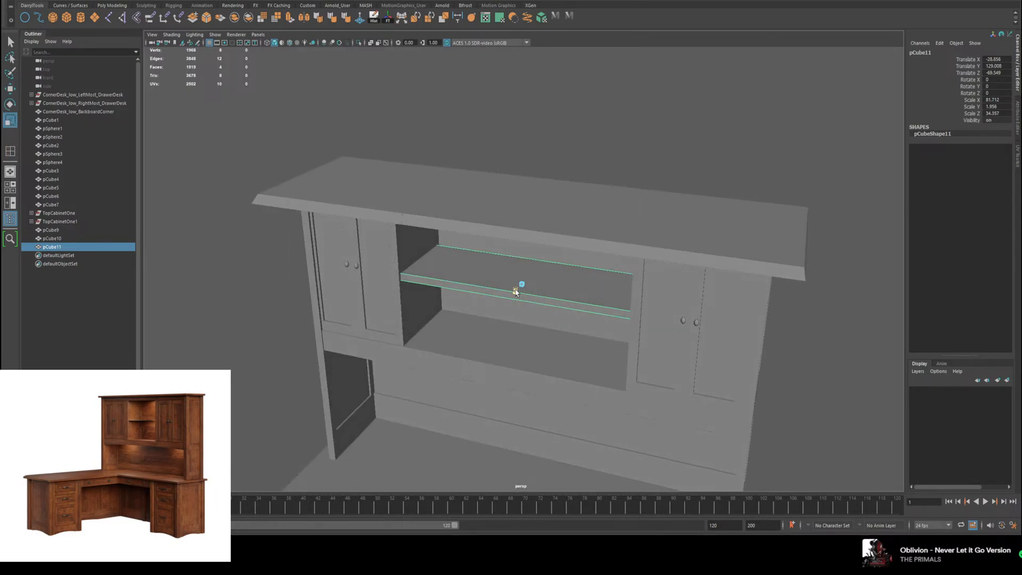
{"action": "left_click_drag", "start_coordinate": [517, 288], "coordinate": [517, 260]}
{"action": "key", "text": "r"}
{"action": "scroll", "coordinate": [508, 273], "scroll_direction": "down", "scroll_amount": 3}
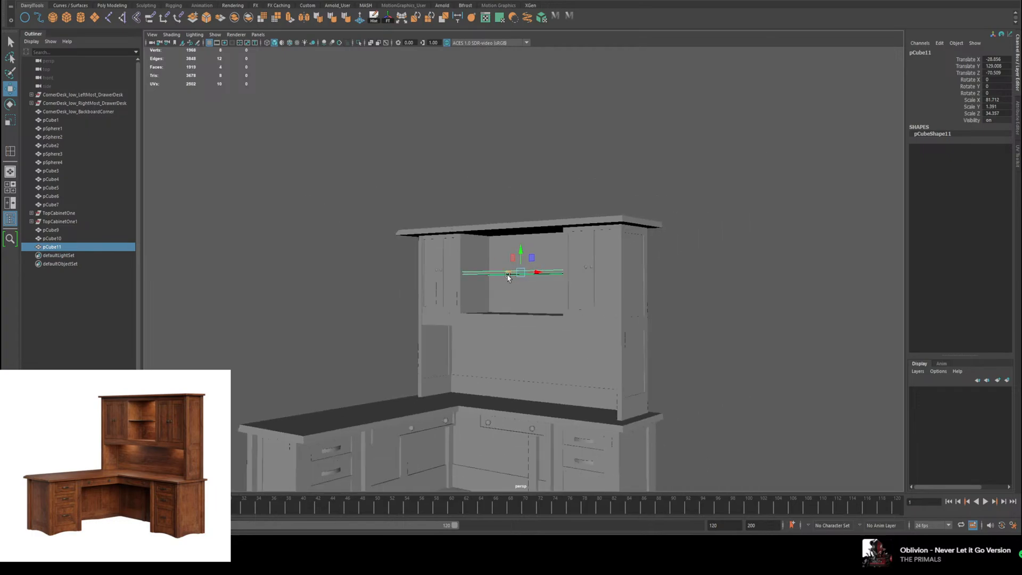
Step: Examine the hutch's middle shelf and top board from the front, the side and underneath
{"action": "left_click", "coordinate": [360, 211]}
{"action": "scroll", "coordinate": [441, 267], "scroll_direction": "up", "scroll_amount": 1}
{"action": "left_click_drag", "start_coordinate": [442, 268], "coordinate": [491, 187], "text": "alt"}
{"action": "left_click", "coordinate": [522, 181]}
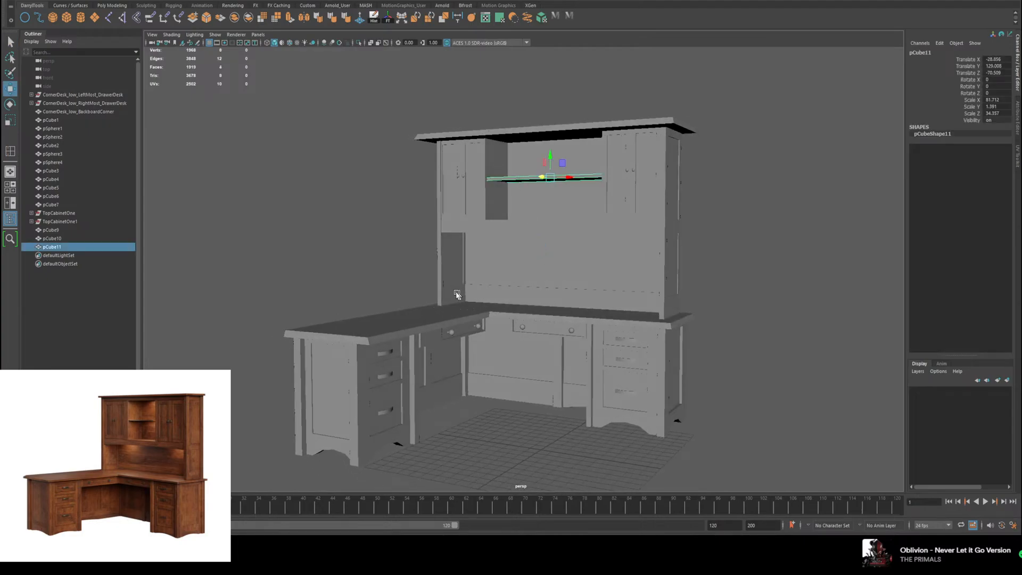
{"action": "left_click_drag", "start_coordinate": [515, 142], "coordinate": [583, 123], "text": "alt"}
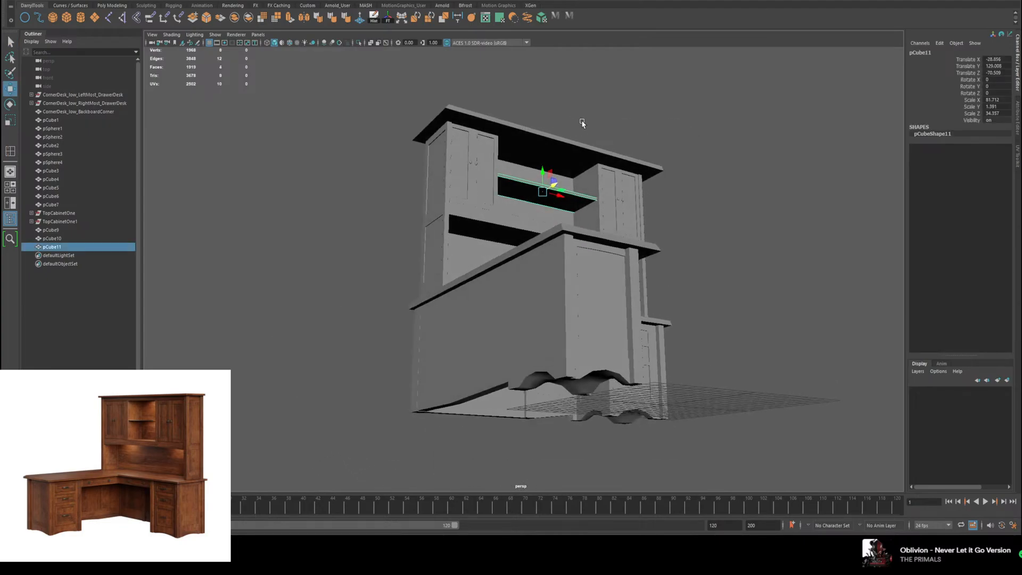
{"action": "left_click", "coordinate": [551, 147]}
{"action": "scroll", "coordinate": [552, 154], "scroll_direction": "up", "scroll_amount": 3}
{"action": "middle_click_drag", "start_coordinate": [531, 106], "coordinate": [509, 243], "text": "alt"}
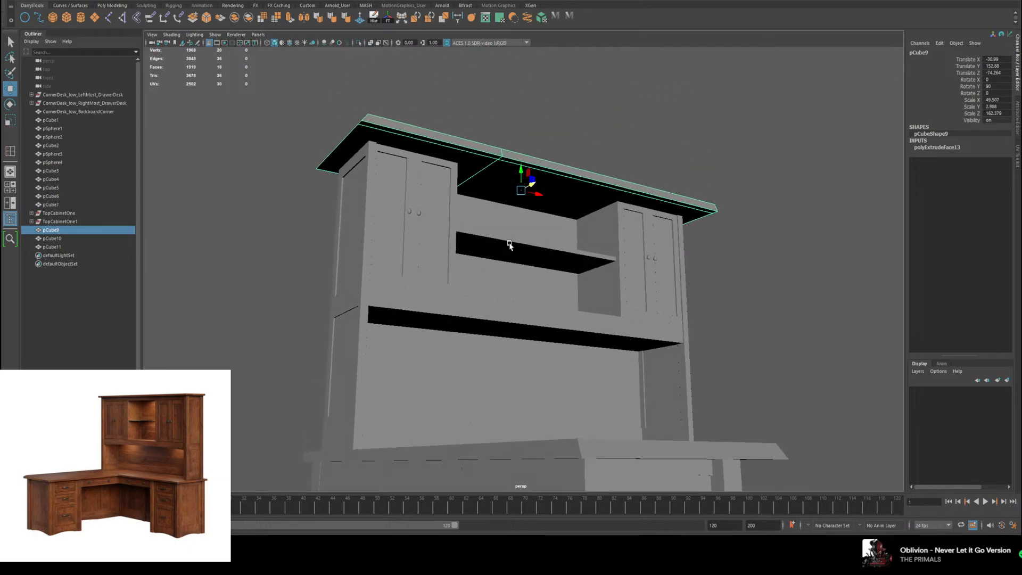
Step: Reduce the depth of the hutch's top board to about 36.2 in Scale X and set it back at Translate Z about -77.2
{"action": "left_click_drag", "start_coordinate": [508, 242], "coordinate": [563, 258], "text": "alt"}
{"action": "key", "text": "r"}
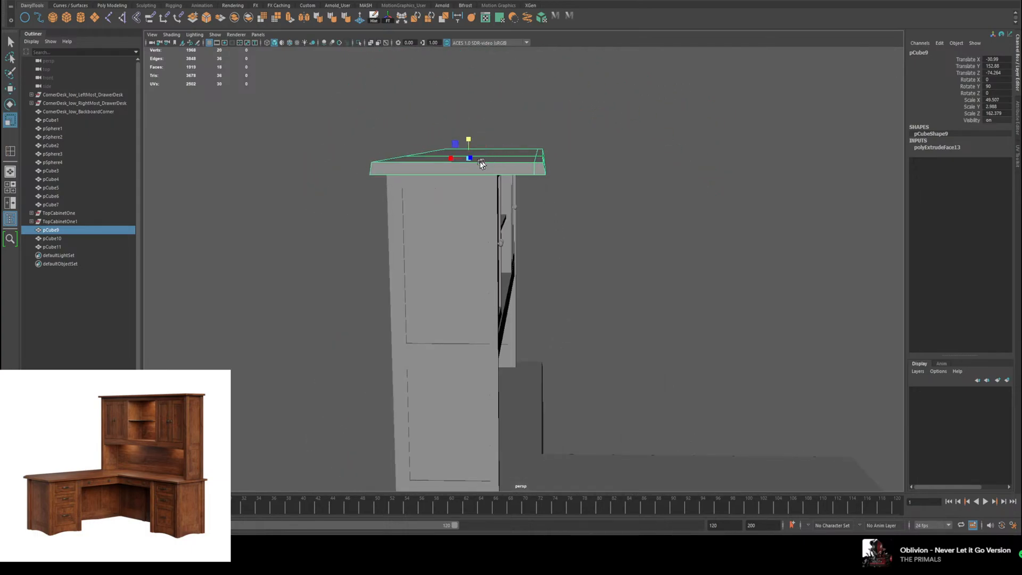
{"action": "left_click_drag", "start_coordinate": [447, 158], "coordinate": [333, 125]}
{"action": "key", "text": "w"}
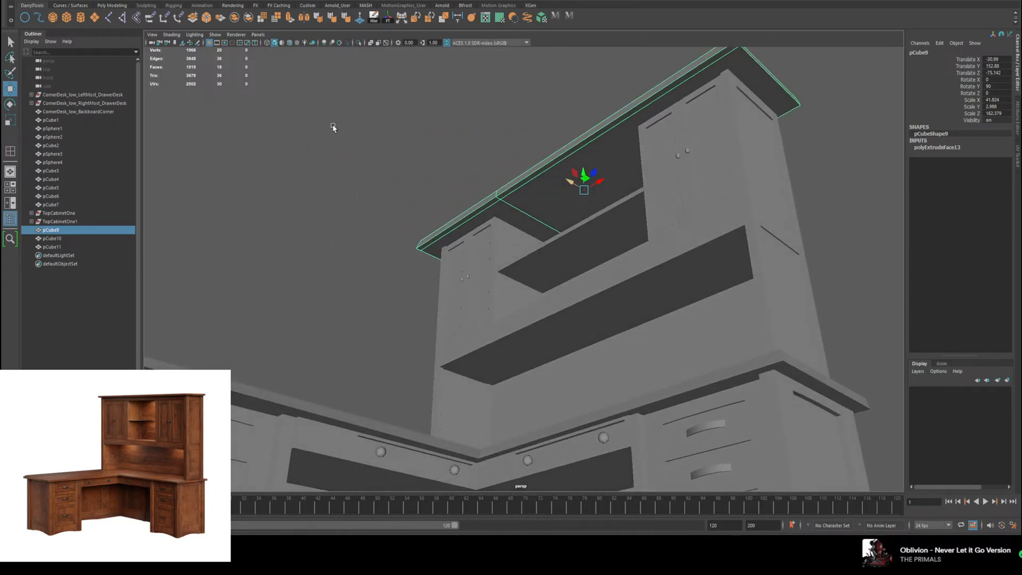
{"action": "key", "text": "r"}
{"action": "left_click_drag", "start_coordinate": [601, 200], "coordinate": [627, 214]}
{"action": "key", "text": "w"}
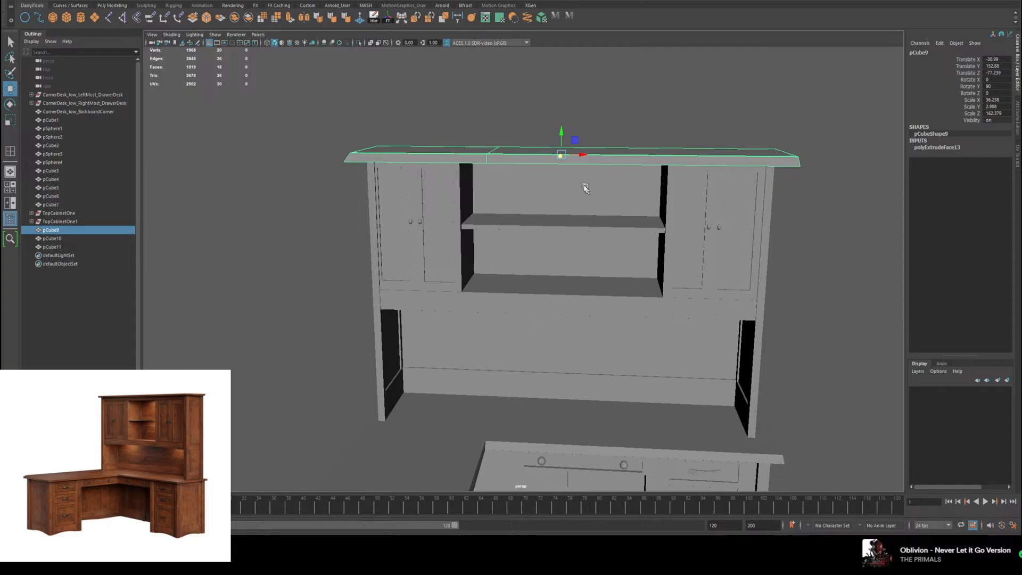
Step: Narrow the hutch's top board to about 151.8 in Scale Z and shift it slightly sideways to centre it over the cabinets
{"action": "key", "text": "r"}
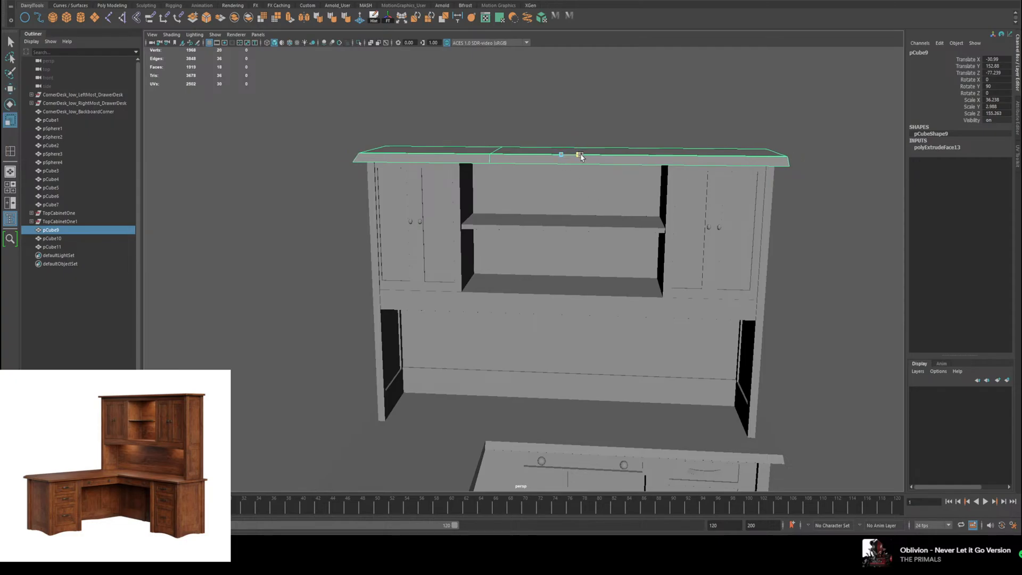
{"action": "key", "text": "w"}
{"action": "left_click_drag", "start_coordinate": [580, 157], "coordinate": [603, 216], "text": "alt"}
Step: Examine the whole corner desk with its hutch from the front and from underneath
{"action": "scroll", "coordinate": [602, 217], "scroll_direction": "down", "scroll_amount": 4}
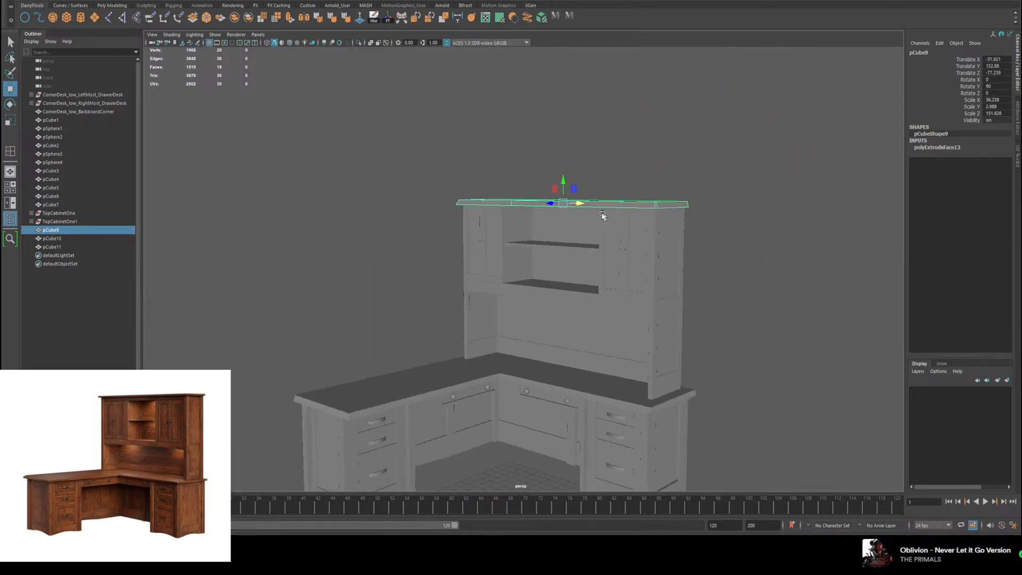
{"action": "left_click", "coordinate": [793, 293]}
{"action": "middle_click_drag", "start_coordinate": [741, 292], "coordinate": [733, 212], "text": "alt"}
{"action": "mouse_move", "coordinate": [733, 211]}
{"action": "left_mouse_down", "text": "alt"}
{"action": "mouse_move", "coordinate": [755, 203]}
{"action": "mouse_move", "coordinate": [765, 221]}
{"action": "mouse_move", "coordinate": [739, 207]}
{"action": "mouse_move", "coordinate": [802, 209]}
{"action": "mouse_move", "coordinate": [778, 217]}
{"action": "mouse_move", "coordinate": [798, 216]}
{"action": "mouse_move", "coordinate": [734, 206]}
{"action": "mouse_move", "coordinate": [751, 202]}
{"action": "left_mouse_up", "text": "alt"}
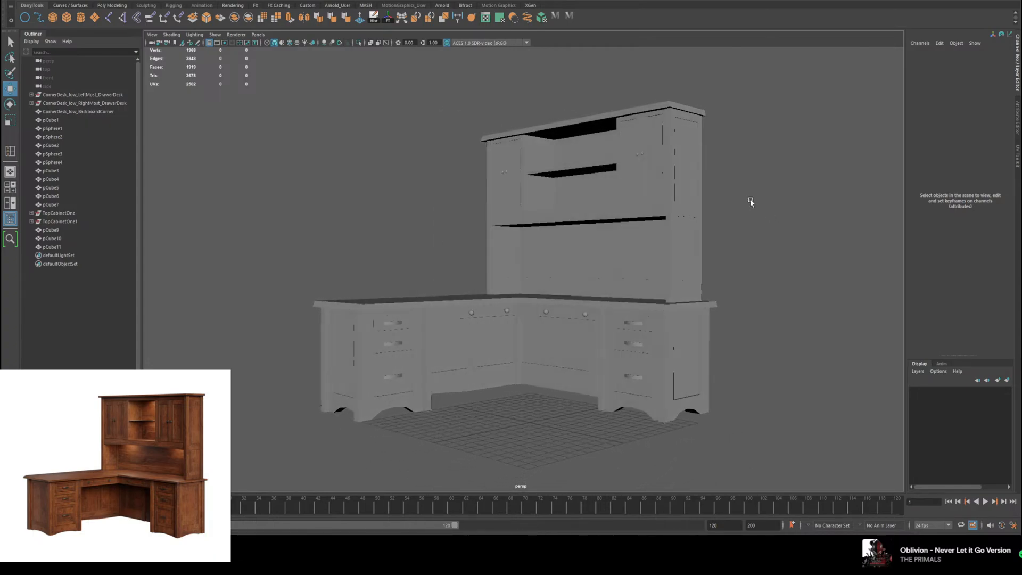
{"action": "left_click_drag", "start_coordinate": [678, 217], "coordinate": [714, 241], "text": "alt"}
{"action": "left_click_drag", "start_coordinate": [711, 301], "coordinate": [696, 219], "text": "alt"}
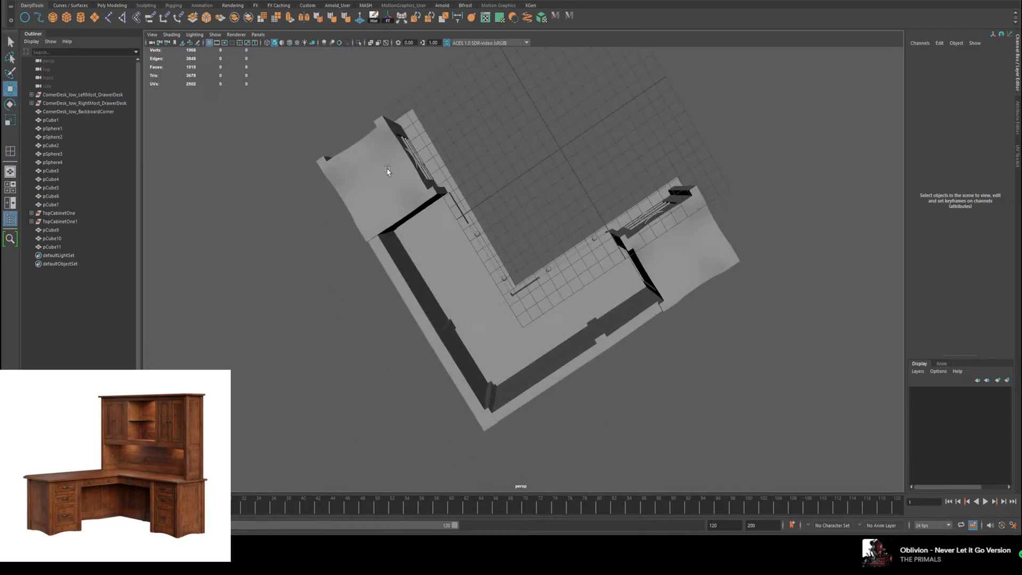
{"action": "right_click_drag", "start_coordinate": [387, 171], "coordinate": [393, 192]}
Step: Try extruding two faces on the underside of the left drawer body, and undo the extrusion
{"action": "middle_click_drag", "start_coordinate": [413, 161], "coordinate": [522, 258], "text": "alt"}
{"action": "scroll", "coordinate": [522, 258], "scroll_direction": "up", "scroll_amount": 5}
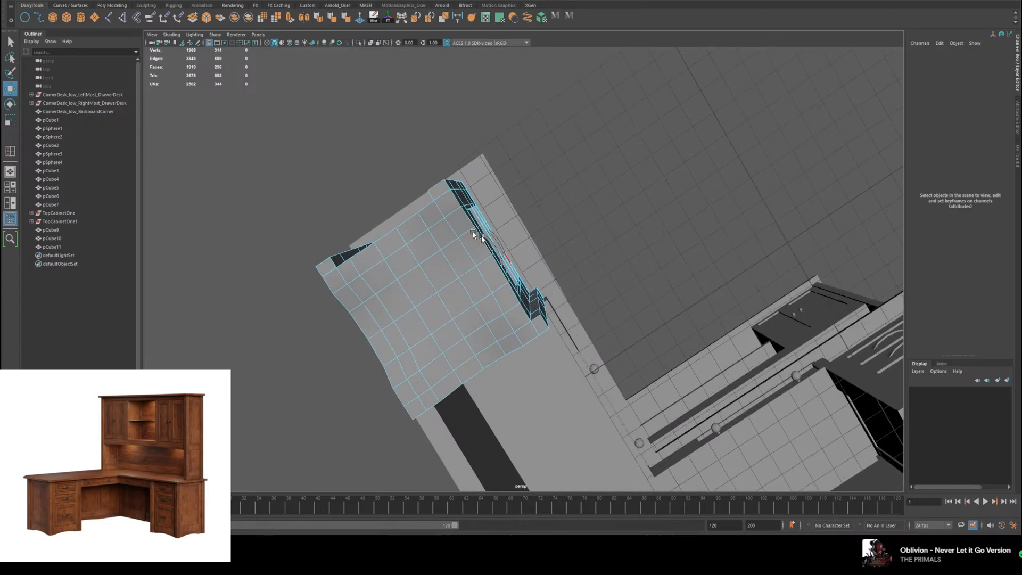
{"action": "scroll", "coordinate": [474, 233], "scroll_direction": "up", "scroll_amount": 3}
{"action": "left_click_drag", "start_coordinate": [409, 191], "coordinate": [427, 189], "text": "alt"}
{"action": "middle_click_drag", "start_coordinate": [428, 189], "coordinate": [541, 219], "text": "alt"}
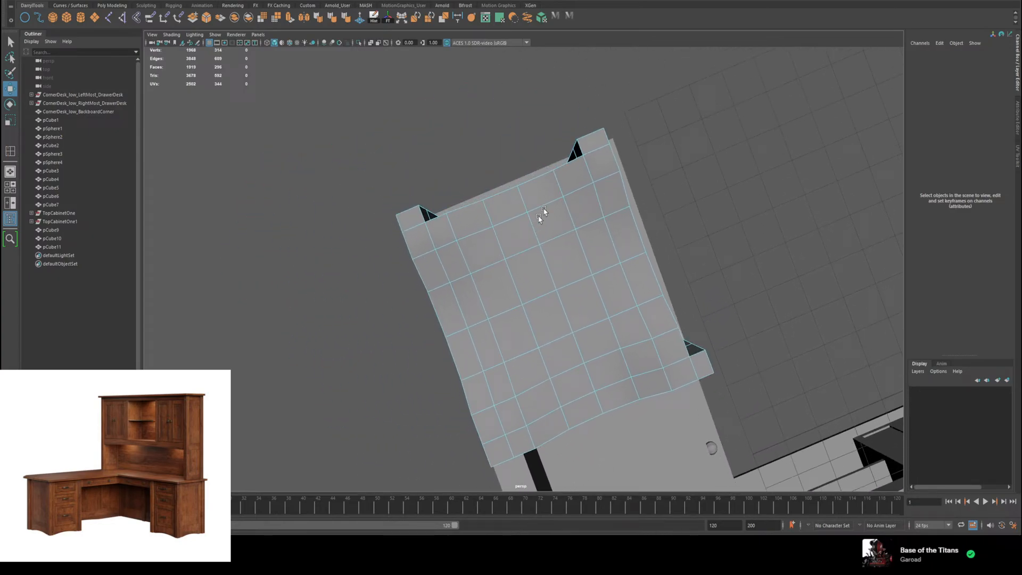
{"action": "left_click", "coordinate": [576, 177]}
{"action": "left_click", "coordinate": [601, 195], "text": "shift"}
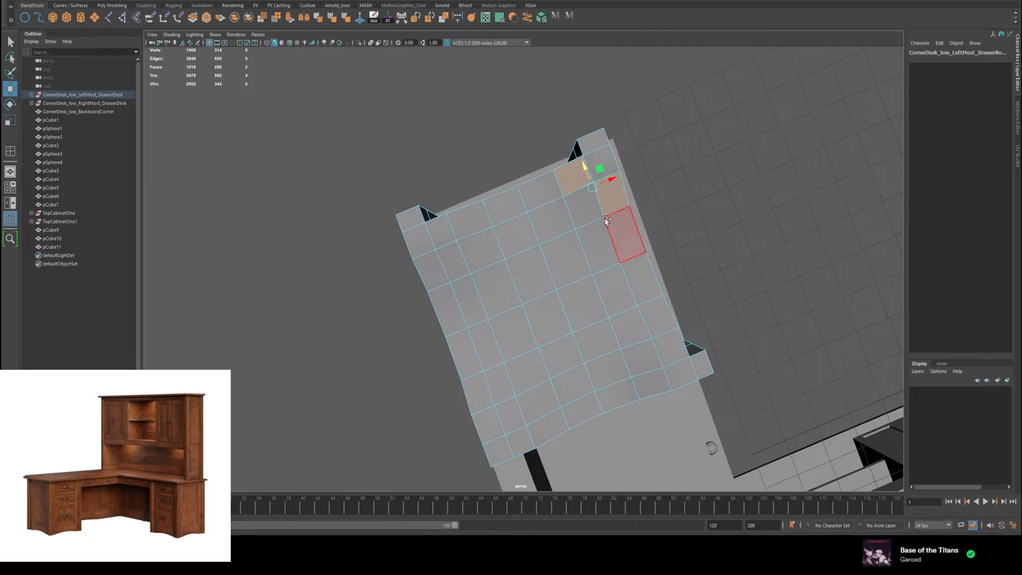
{"action": "left_click", "coordinate": [596, 170], "text": "shift"}
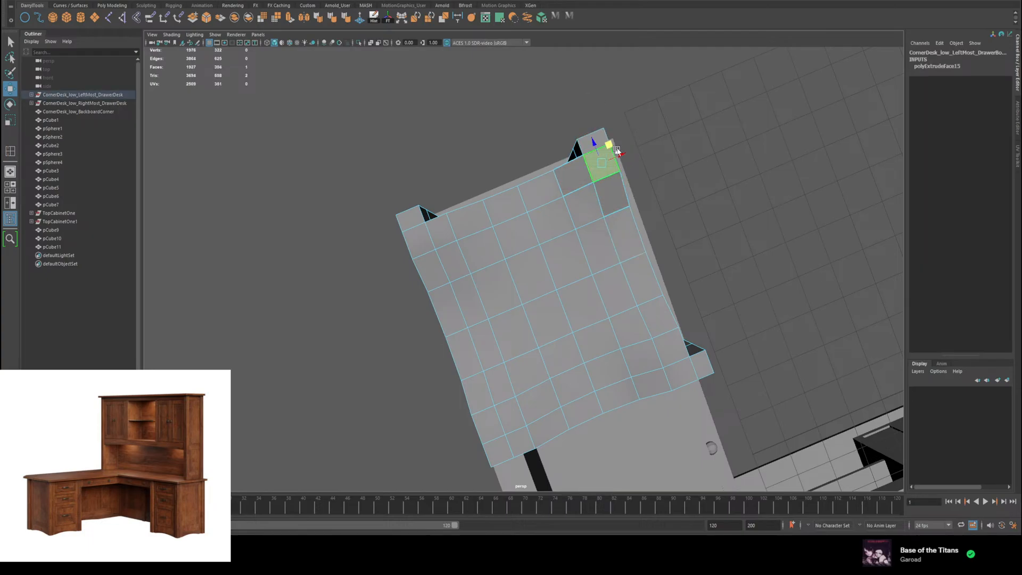
{"action": "key", "text": "ctrl+z"}
Step: Try selecting the underside faces of the left drawer body strip by strip along its edges
{"action": "left_click", "coordinate": [600, 140]}
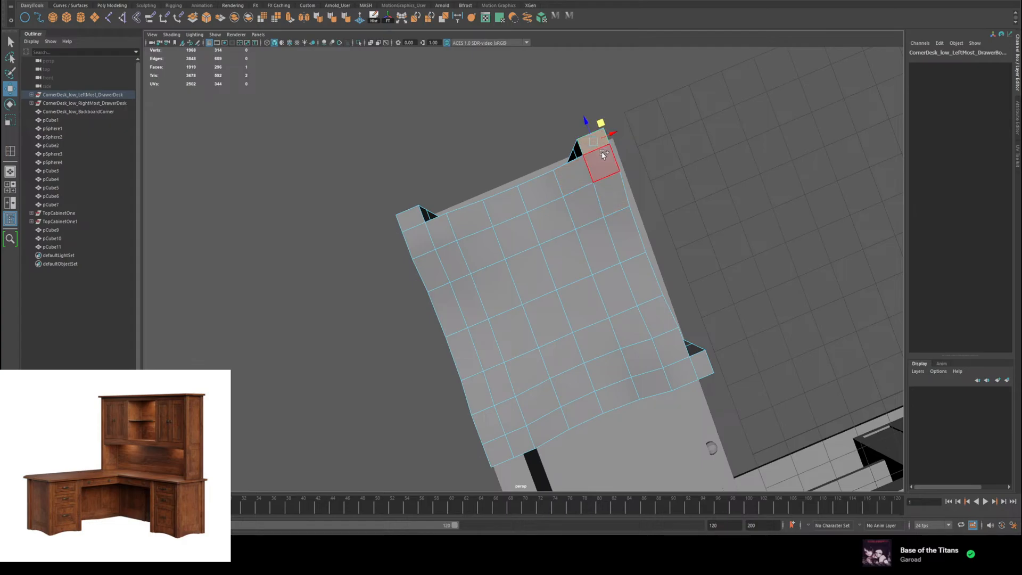
{"action": "left_click", "coordinate": [603, 160], "text": "shift"}
{"action": "left_click", "coordinate": [608, 187], "text": "shift"}
{"action": "left_click", "coordinate": [619, 226], "text": "shift"}
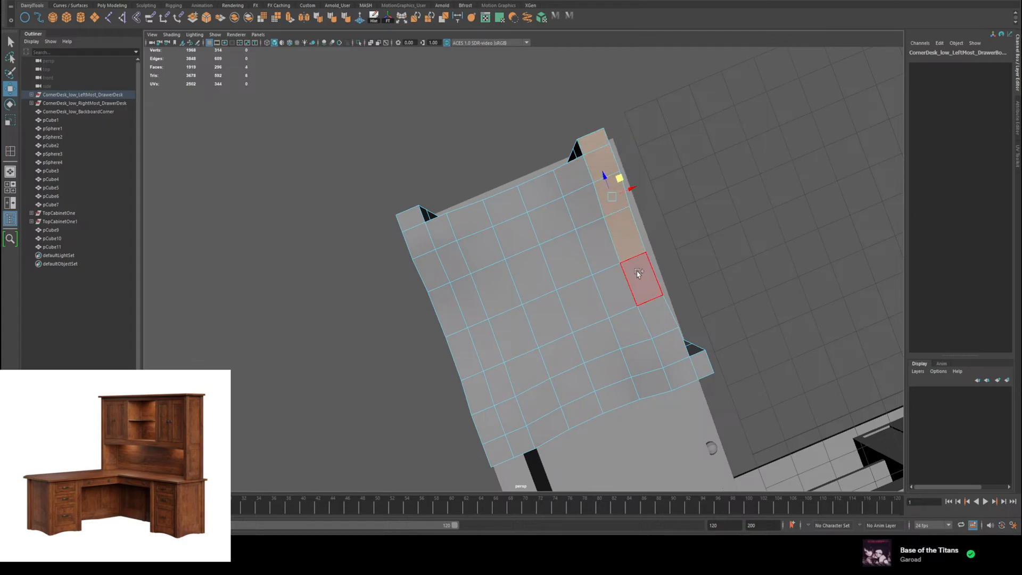
{"action": "double_click", "coordinate": [639, 273], "text": "shift"}
{"action": "double_click", "coordinate": [634, 385], "text": "shift"}
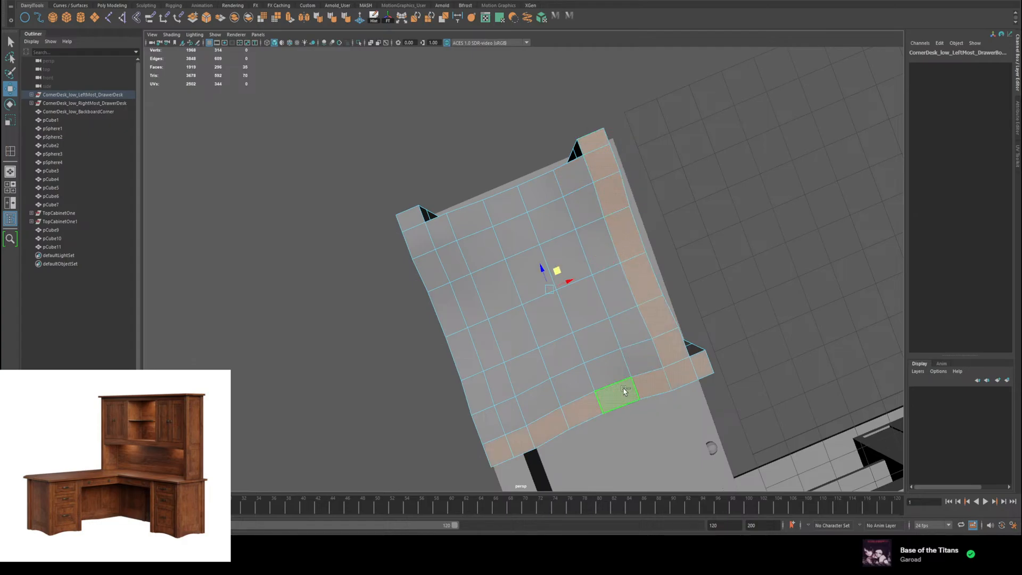
{"action": "double_click", "coordinate": [476, 391], "text": "shift"}
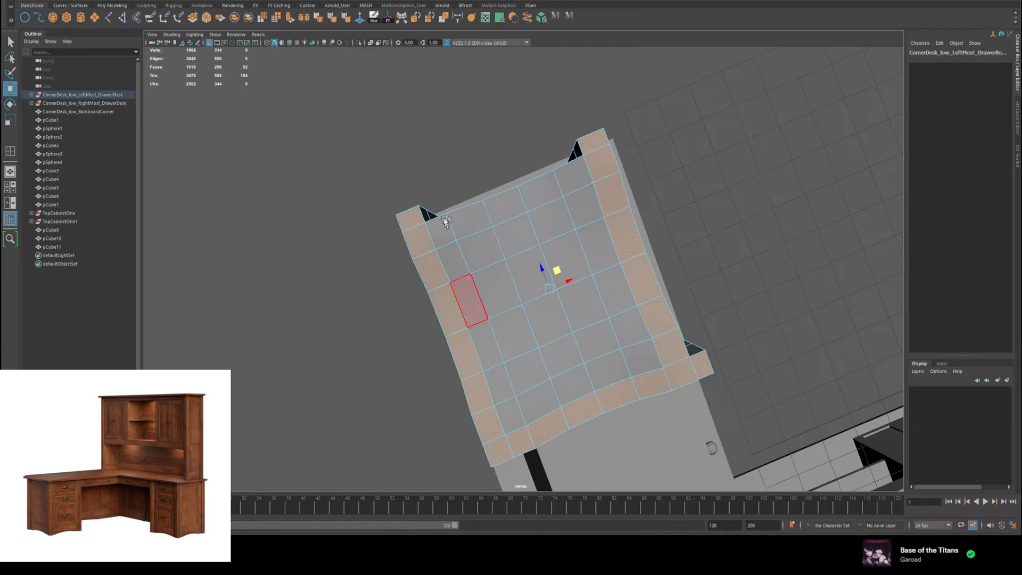
{"action": "double_click", "coordinate": [457, 218], "text": "shift"}
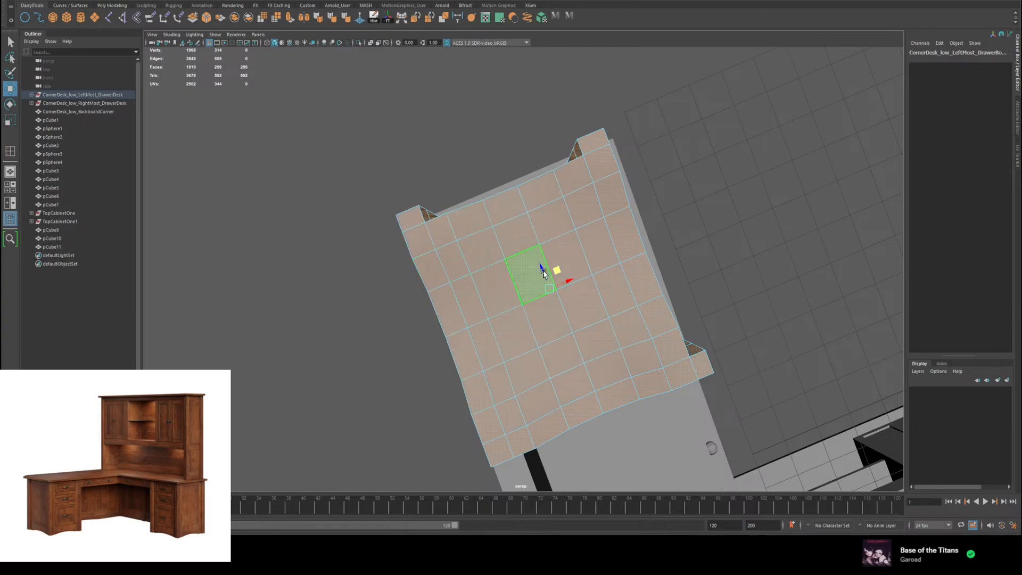
{"action": "left_click_drag", "start_coordinate": [541, 270], "coordinate": [559, 242], "text": "alt"}
Step: Paint-select all faces on the left drawer body's underside, delete them, and undo the deletion
{"action": "left_click", "coordinate": [524, 210]}
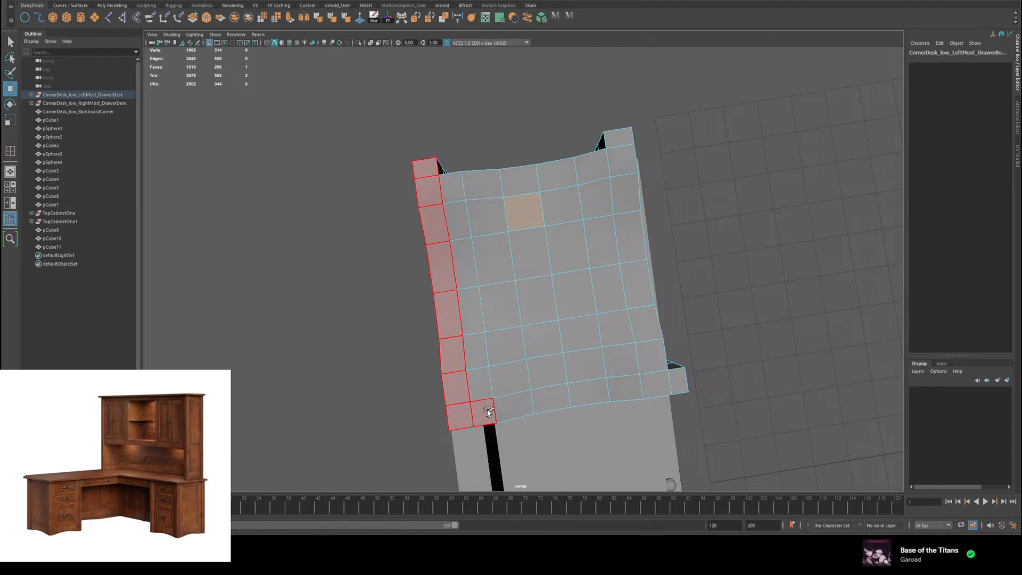
{"action": "mouse_move", "coordinate": [670, 386]}
{"action": "left_mouse_down"}
{"action": "mouse_move", "coordinate": [649, 323]}
{"action": "mouse_move", "coordinate": [561, 323]}
{"action": "left_mouse_up"}
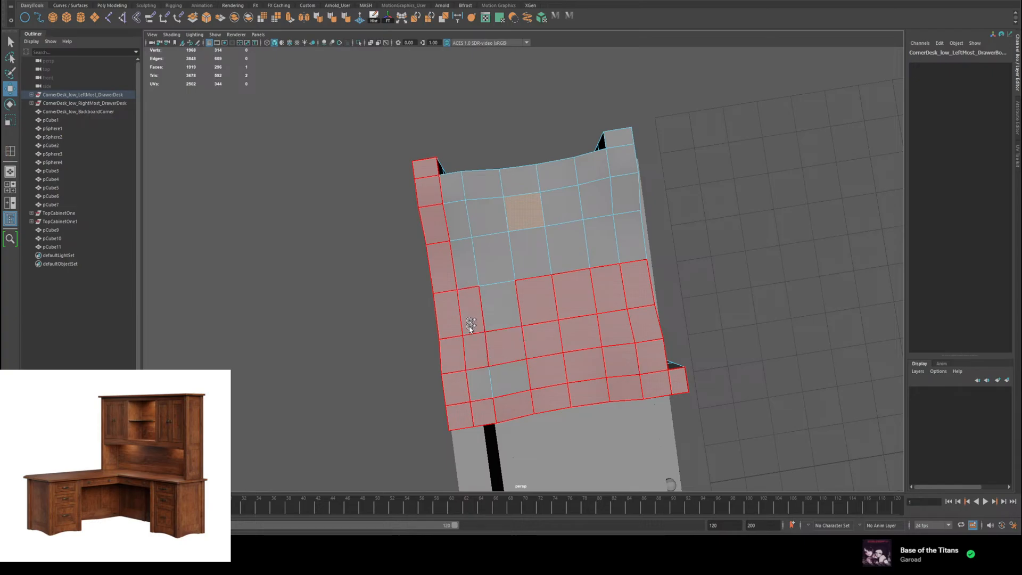
{"action": "left_click_drag", "start_coordinate": [484, 359], "coordinate": [497, 279]}
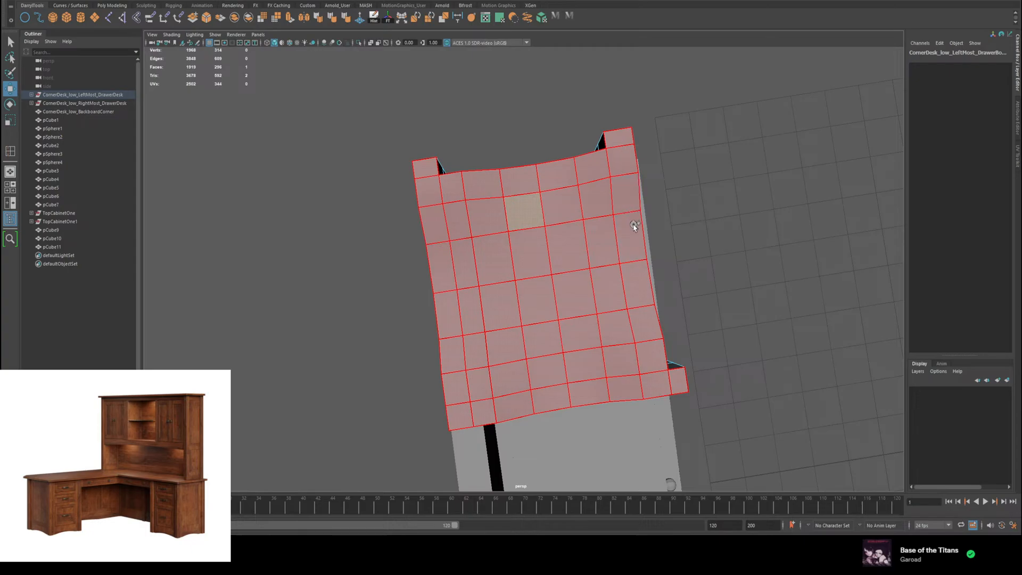
{"action": "left_click_drag", "start_coordinate": [635, 226], "coordinate": [627, 235]}
{"action": "key", "text": "Delete"}
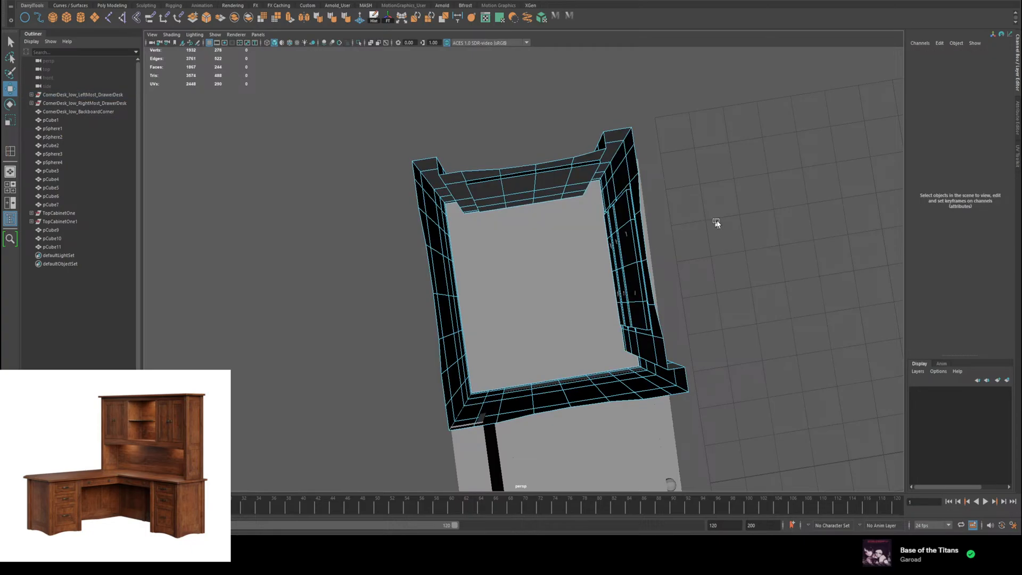
{"action": "left_click_drag", "start_coordinate": [716, 223], "coordinate": [652, 135], "text": "alt"}
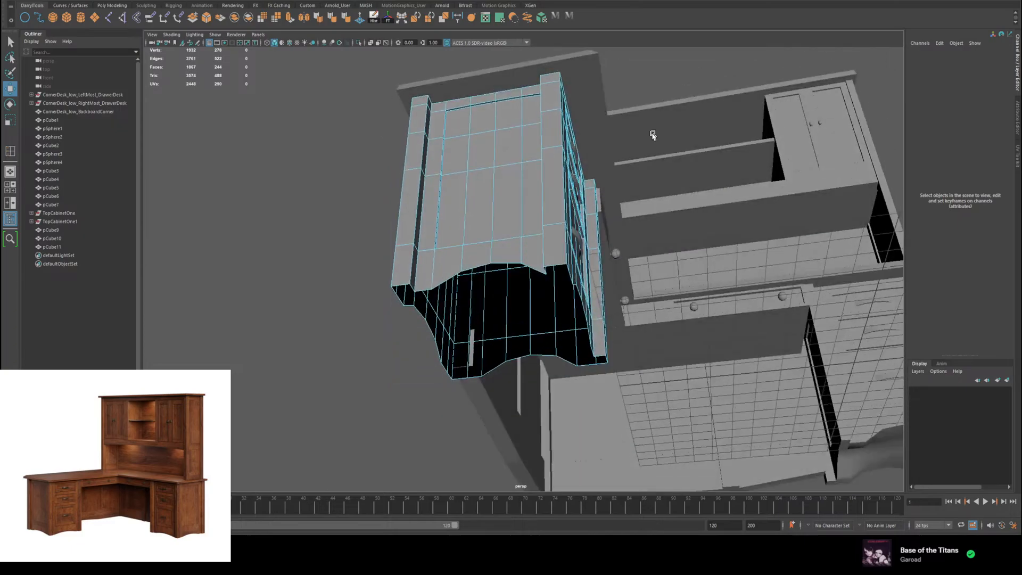
{"action": "right_click_drag", "start_coordinate": [623, 166], "coordinate": [612, 201], "text": "shift"}
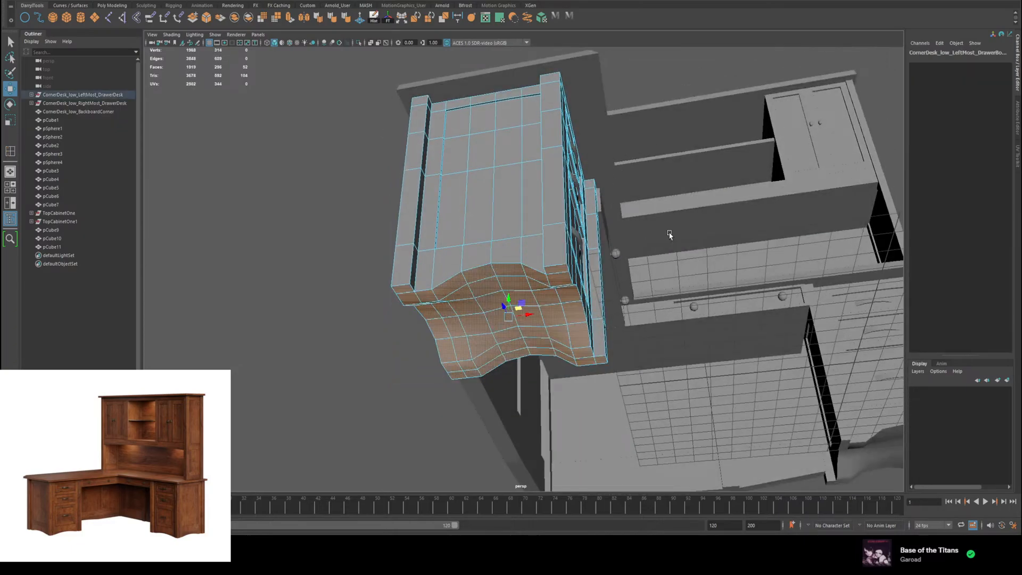
{"action": "left_click_drag", "start_coordinate": [670, 234], "coordinate": [604, 238], "text": "alt"}
Step: Harden the line of edges running along the middle of the left drawer body's underside
{"action": "right_click_drag", "start_coordinate": [490, 251], "coordinate": [704, 130]}
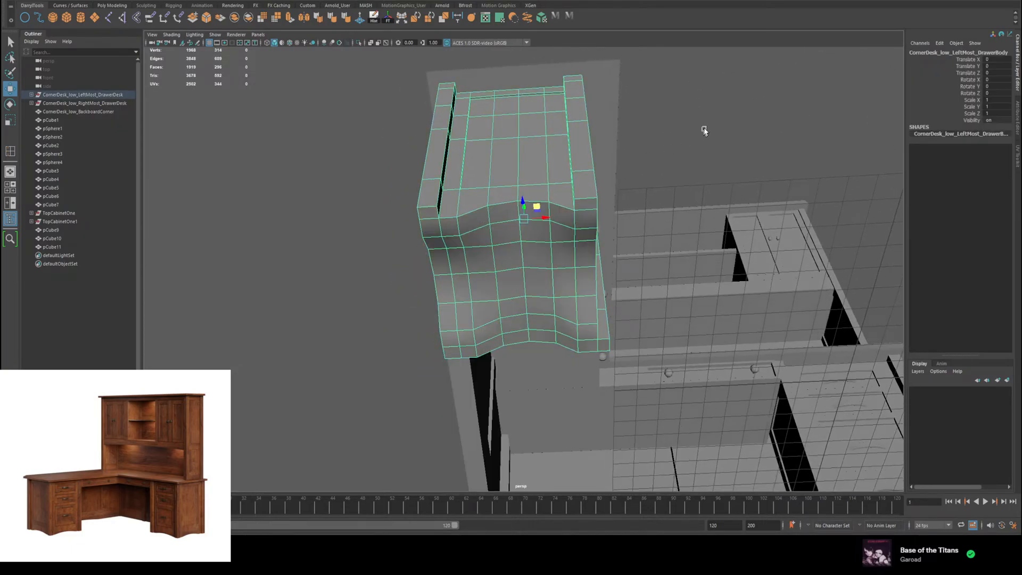
{"action": "left_click", "coordinate": [705, 130]}
{"action": "left_click_drag", "start_coordinate": [704, 131], "coordinate": [564, 218], "text": "alt"}
{"action": "left_click", "coordinate": [563, 218]}
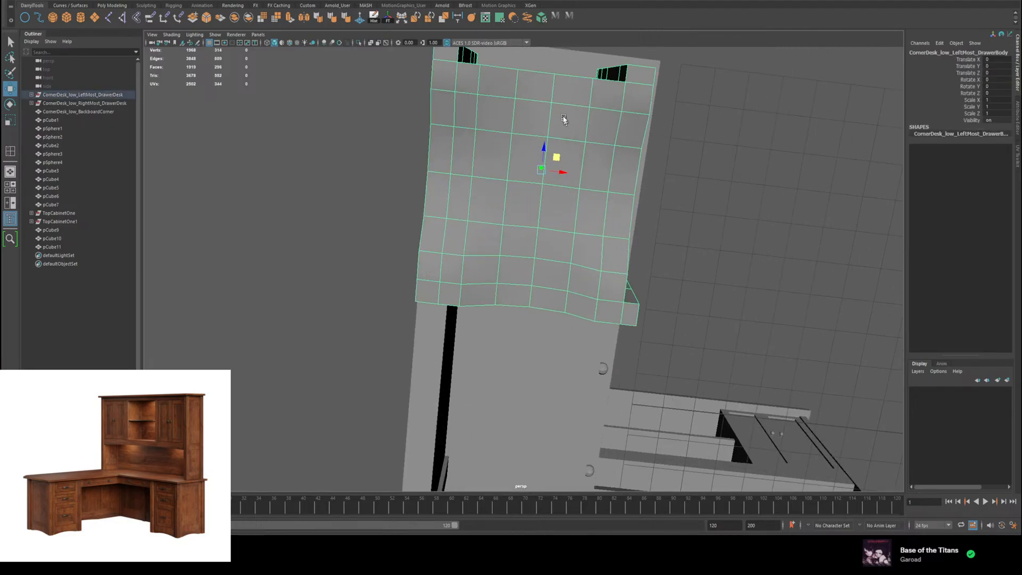
{"action": "right_click_drag", "start_coordinate": [564, 119], "coordinate": [554, 91]}
{"action": "left_click", "coordinate": [552, 90]}
{"action": "left_click", "coordinate": [547, 163], "text": "shift"}
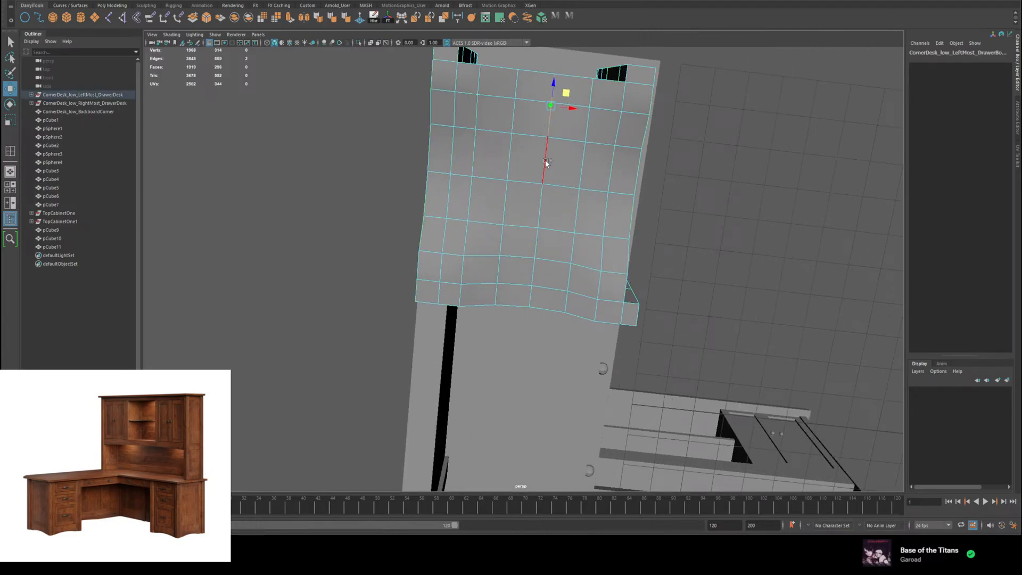
{"action": "left_click", "coordinate": [546, 162], "text": "shift"}
{"action": "left_click", "coordinate": [541, 207], "text": "shift"}
{"action": "left_click", "coordinate": [537, 243], "text": "shift"}
{"action": "left_click", "coordinate": [533, 272], "text": "shift"}
{"action": "left_click", "coordinate": [532, 292], "text": "shift"}
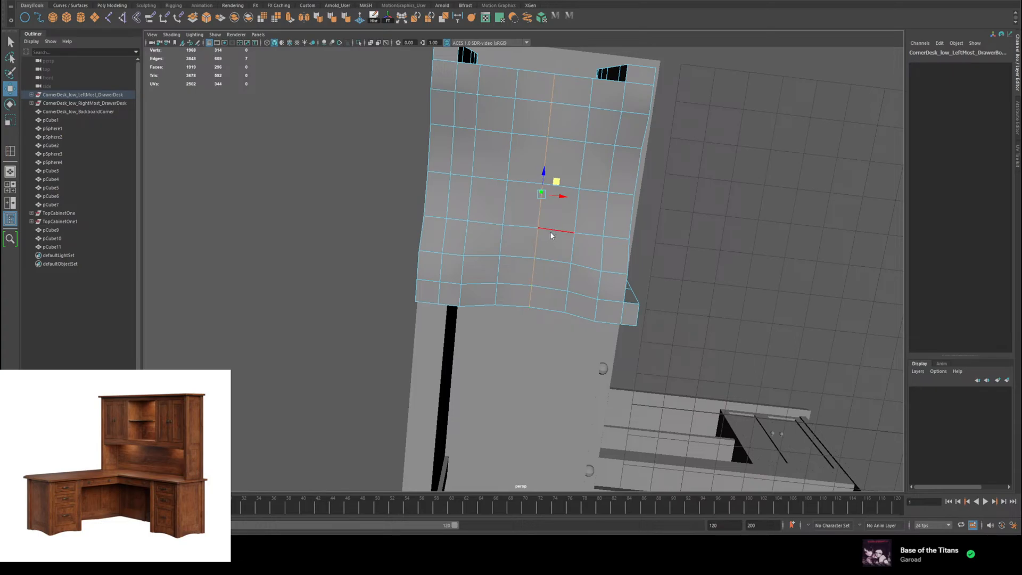
{"action": "right_click_drag", "start_coordinate": [551, 235], "coordinate": [624, 259], "text": "shift"}
Step: Check the shading of the left drawer body's underside and undo the edge hardening
{"action": "right_click_drag", "start_coordinate": [567, 161], "coordinate": [584, 160]}
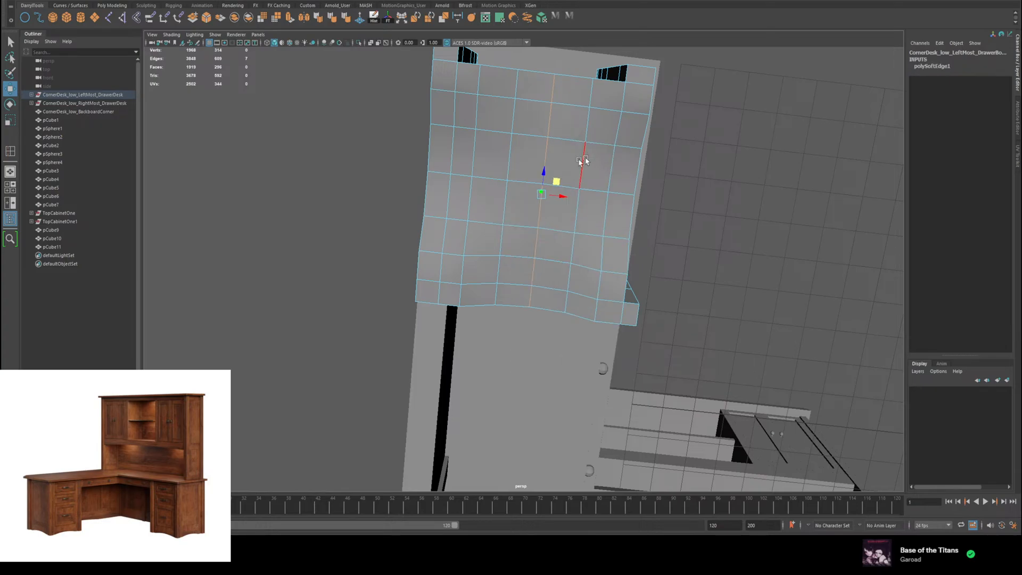
{"action": "left_click", "coordinate": [394, 198]}
{"action": "left_click_drag", "start_coordinate": [456, 203], "coordinate": [522, 235], "text": "alt"}
{"action": "left_click", "coordinate": [521, 237]}
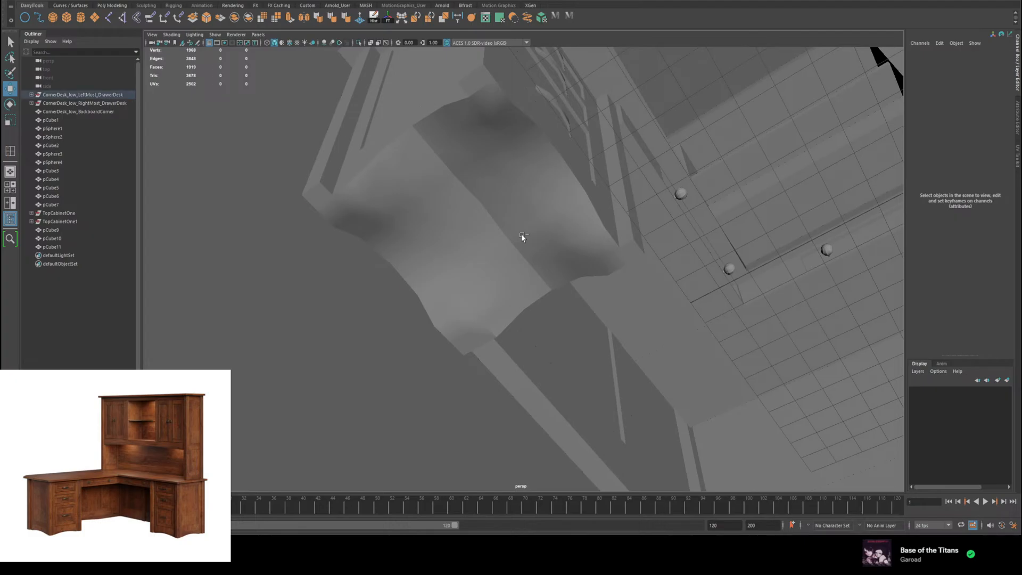
{"action": "key", "text": "F10"}
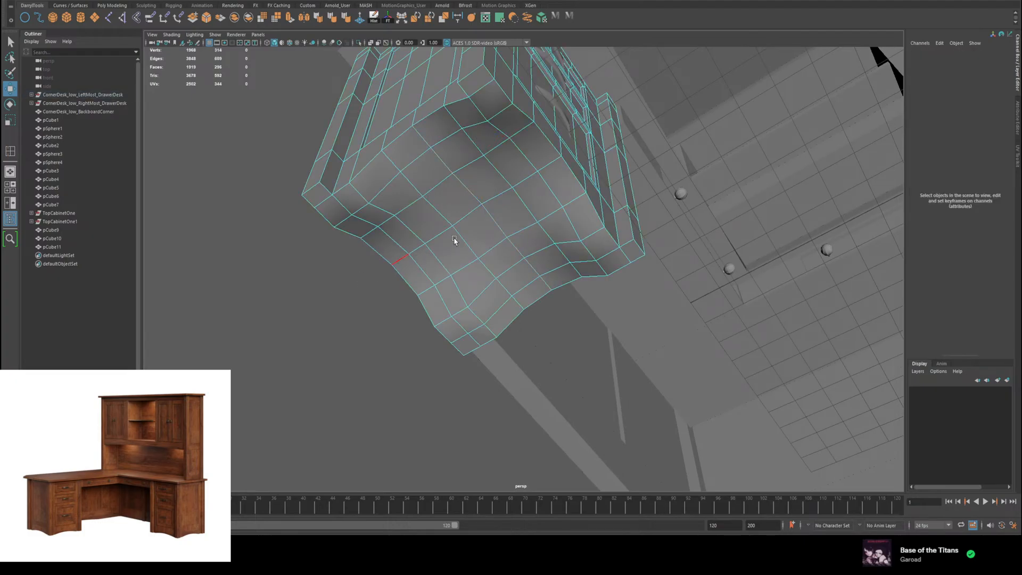
{"action": "mouse_move", "coordinate": [411, 199]}
{"action": "right_mouse_down"}
{"action": "mouse_move", "coordinate": [447, 184]}
{"action": "mouse_move", "coordinate": [430, 197]}
{"action": "right_mouse_up"}
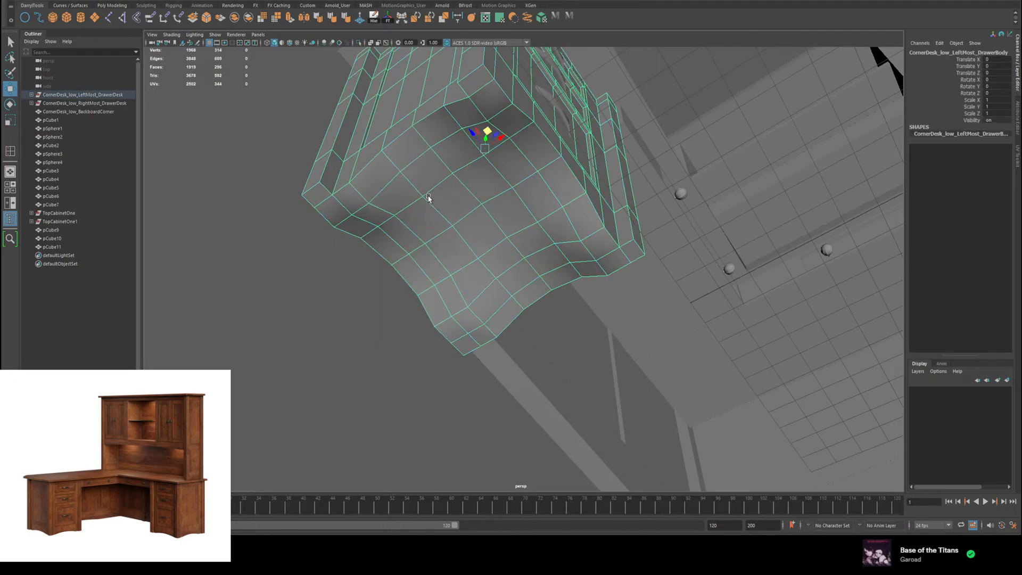
{"action": "left_click_drag", "start_coordinate": [432, 193], "coordinate": [452, 173], "text": "alt"}
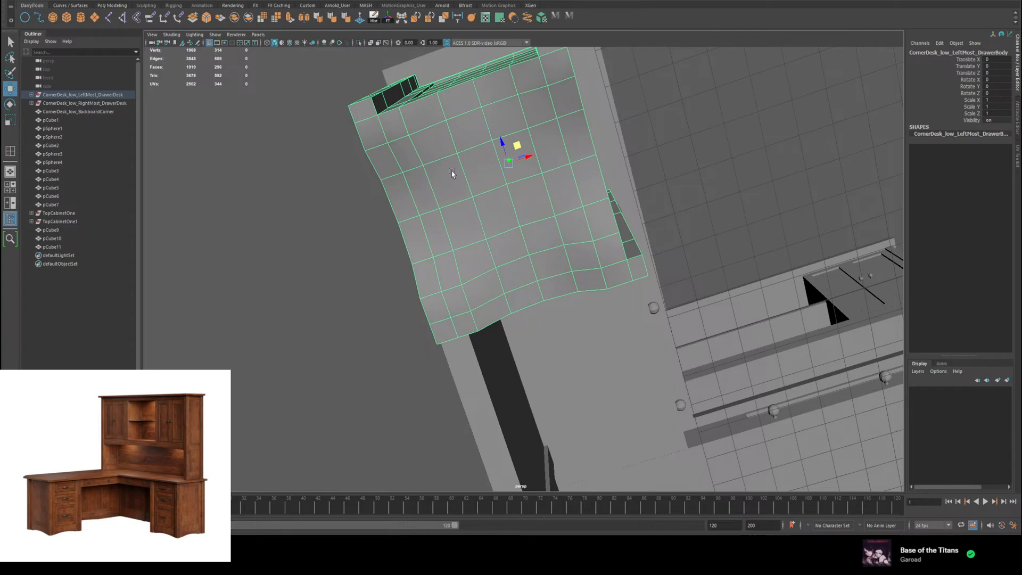
{"action": "mouse_move", "coordinate": [451, 173]}
{"action": "right_mouse_down"}
{"action": "mouse_move", "coordinate": [455, 158]}
{"action": "mouse_move", "coordinate": [449, 173]}
{"action": "right_mouse_up"}
{"action": "left_click_drag", "start_coordinate": [450, 174], "coordinate": [411, 213], "text": "alt"}
{"action": "left_click", "coordinate": [321, 390]}
{"action": "scroll", "coordinate": [506, 310], "scroll_direction": "down", "scroll_amount": 9}
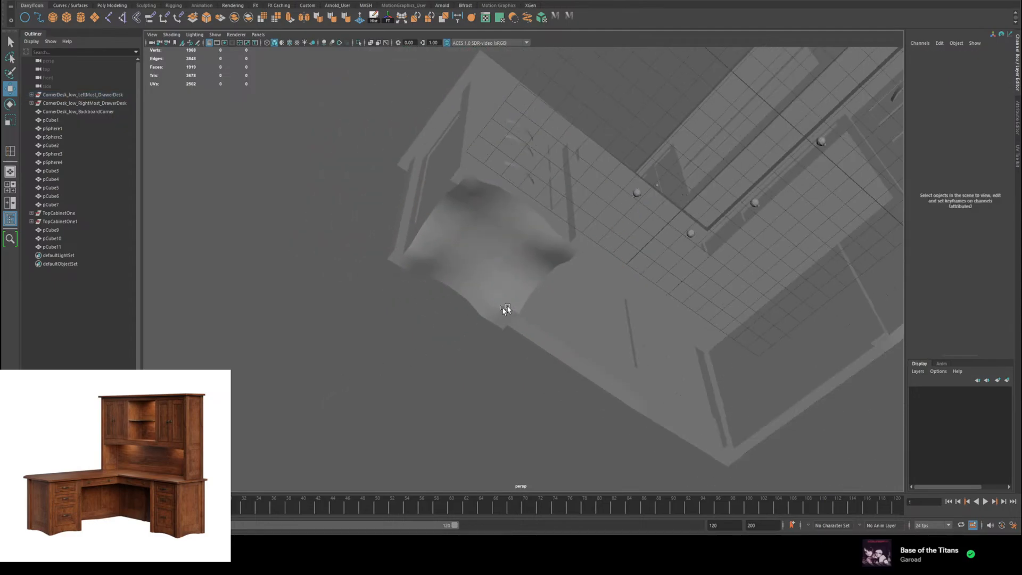
Step: Try beveling the vertical front edge of the left hutch cabinet beside the open shelves, and undo the bevel
{"action": "left_click_drag", "start_coordinate": [686, 322], "coordinate": [500, 292], "text": "alt"}
{"action": "key", "text": "w"}
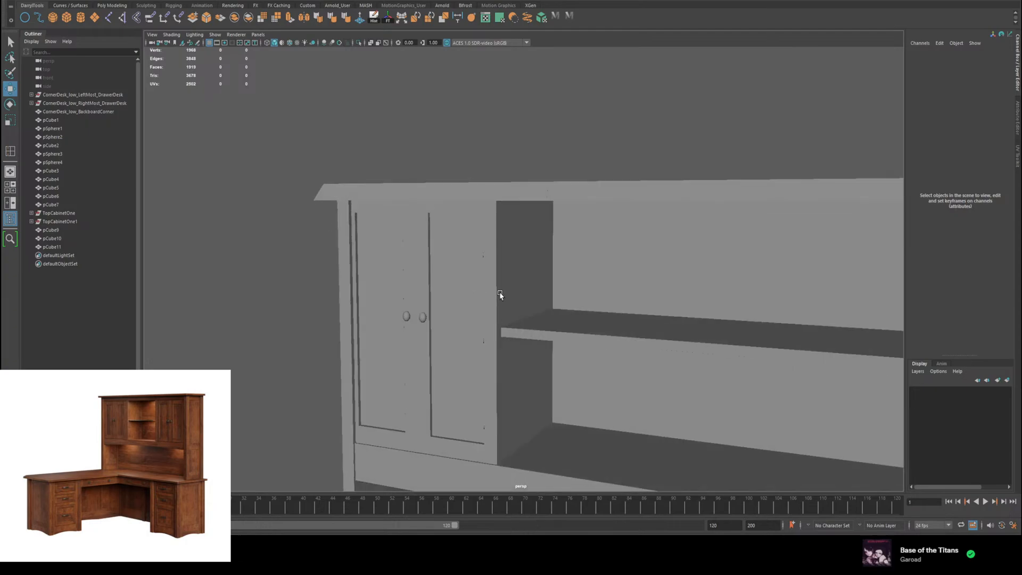
{"action": "left_click", "coordinate": [500, 292]}
{"action": "scroll", "coordinate": [507, 284], "scroll_direction": "up", "scroll_amount": 3}
{"action": "right_click_drag", "start_coordinate": [473, 244], "coordinate": [473, 223]}
{"action": "left_click", "coordinate": [472, 225]}
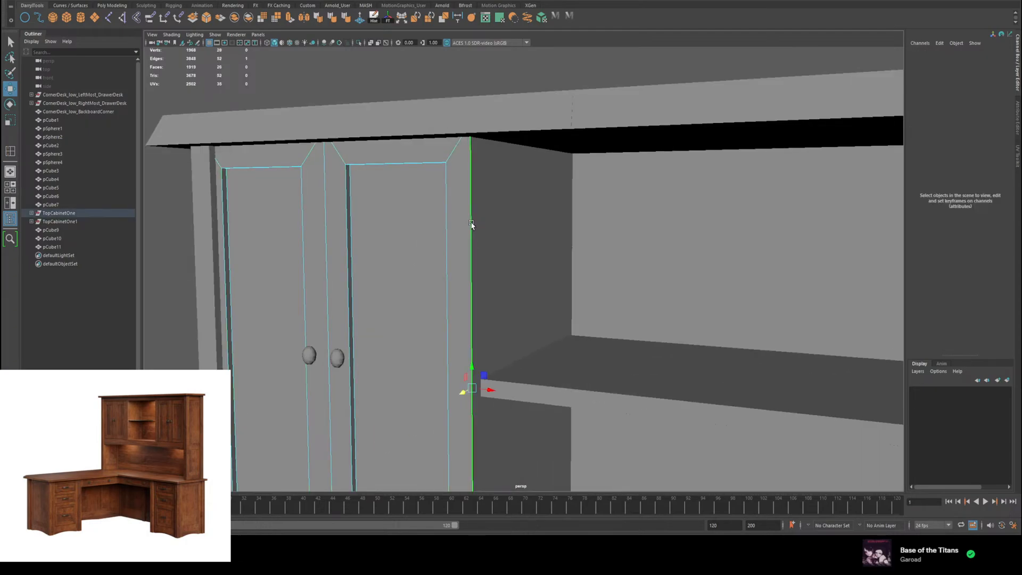
{"action": "left_click_drag", "start_coordinate": [534, 262], "coordinate": [472, 214], "text": "alt"}
{"action": "right_click", "coordinate": [428, 200], "text": "shift"}
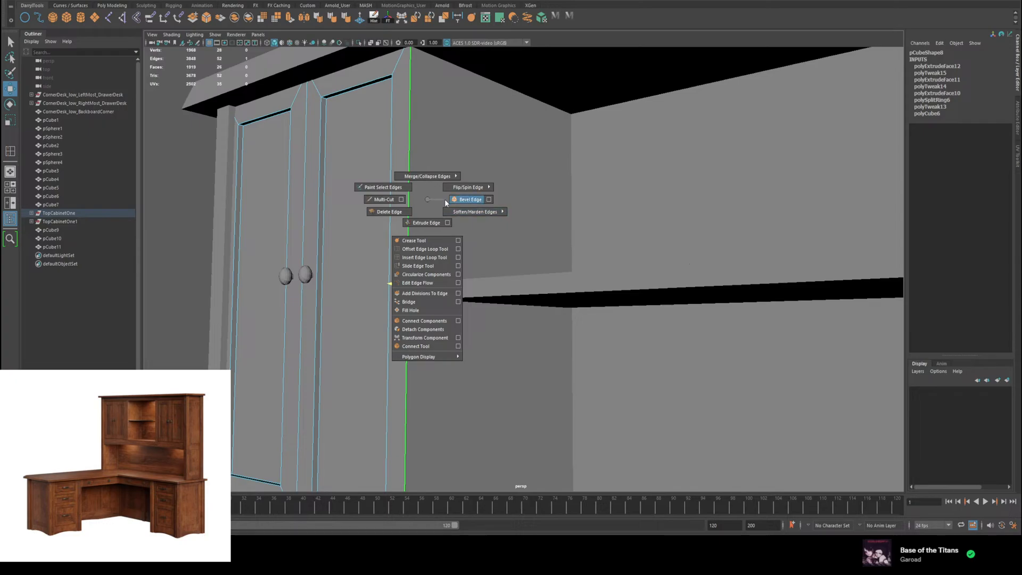
{"action": "right_click_drag", "start_coordinate": [459, 200], "coordinate": [459, 199], "text": "shift"}
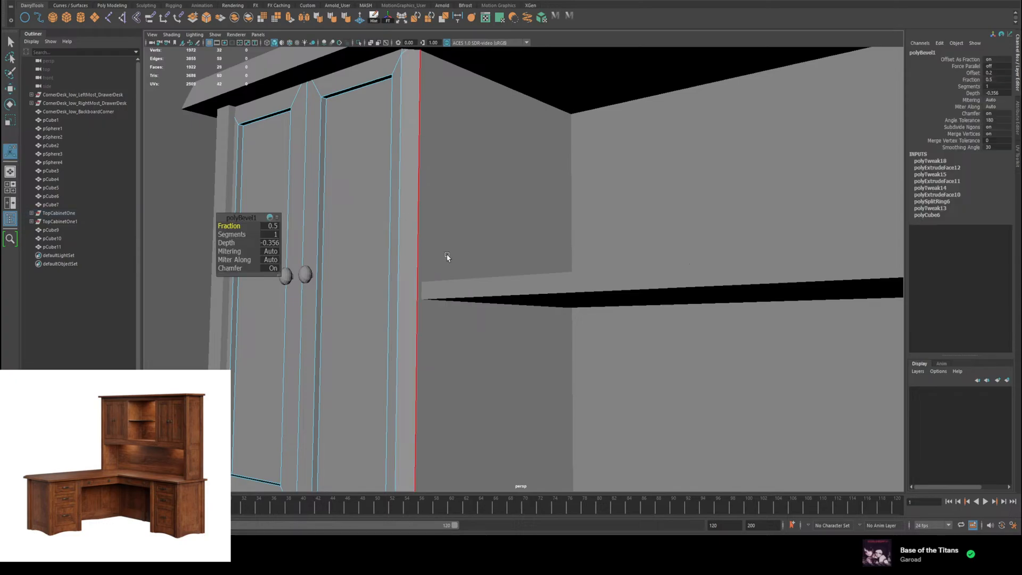
{"action": "left_click_drag", "start_coordinate": [445, 255], "coordinate": [480, 241], "text": "alt"}
{"action": "key", "text": "ctrl+z"}
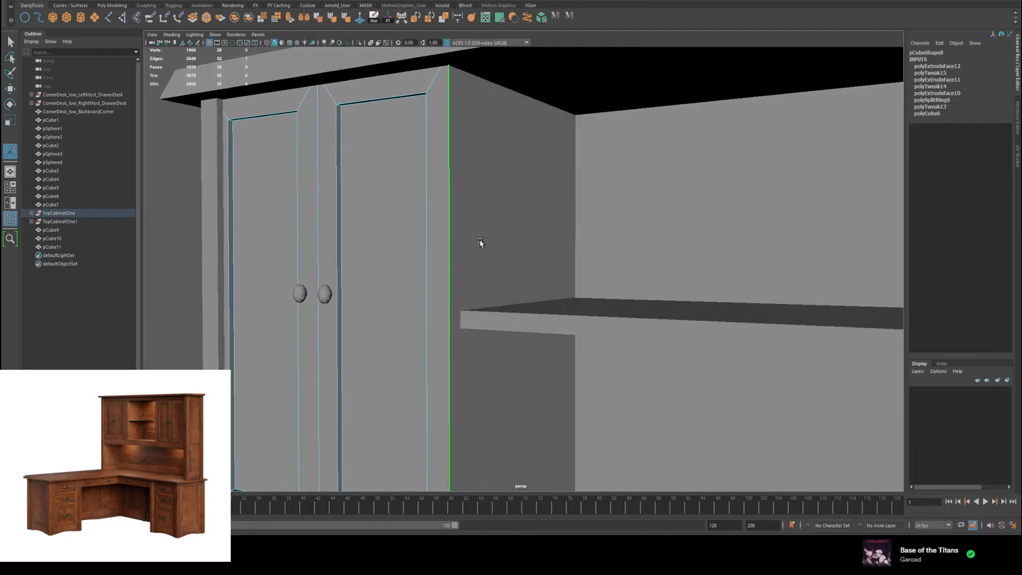
Step: Try inserting an edge loop near the inner side of the left hutch cabinet, and undo it
{"action": "key", "text": "w"}
{"action": "mouse_move", "coordinate": [457, 192]}
{"action": "right_mouse_down"}
{"action": "mouse_move", "coordinate": [487, 181]}
{"action": "mouse_move", "coordinate": [445, 204]}
{"action": "right_mouse_up"}
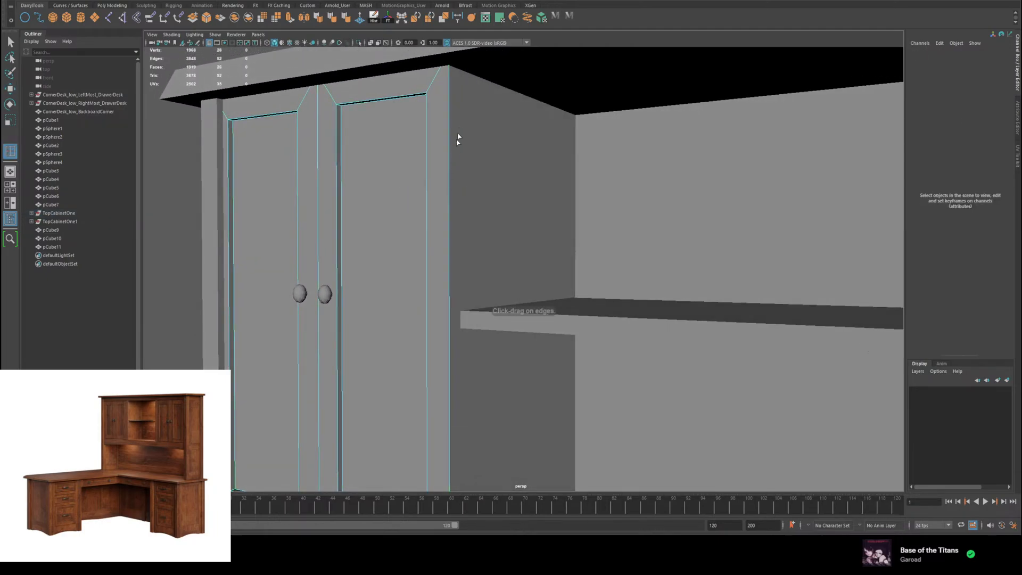
{"action": "left_click_drag", "start_coordinate": [479, 251], "coordinate": [373, 157], "text": "alt"}
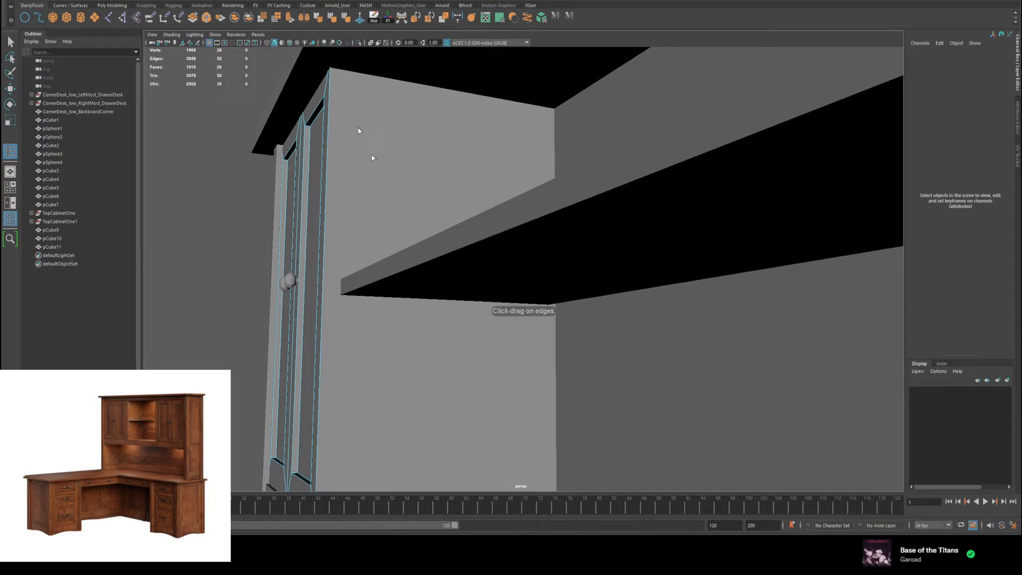
{"action": "left_click", "coordinate": [346, 72]}
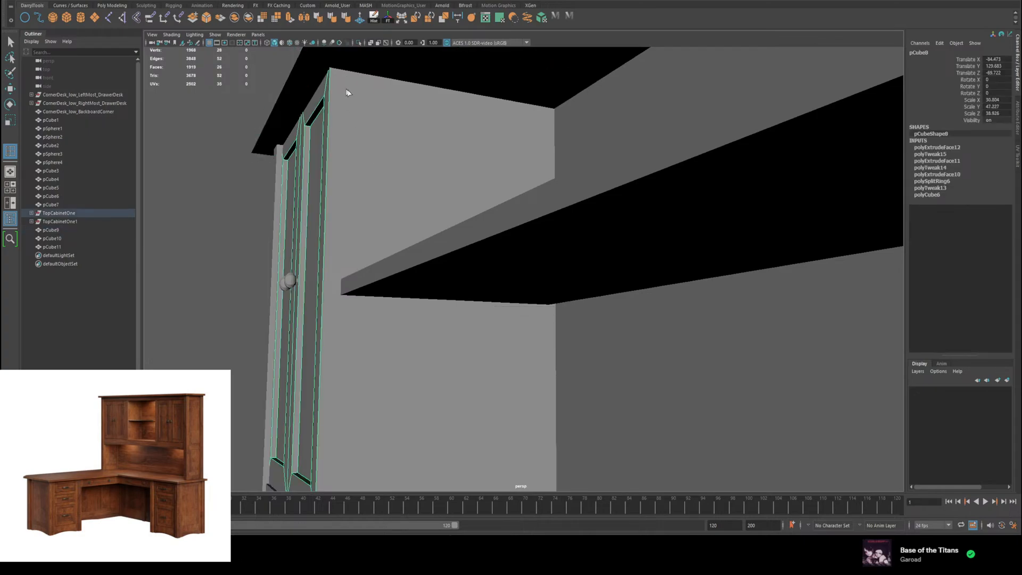
{"action": "key", "text": "f"}
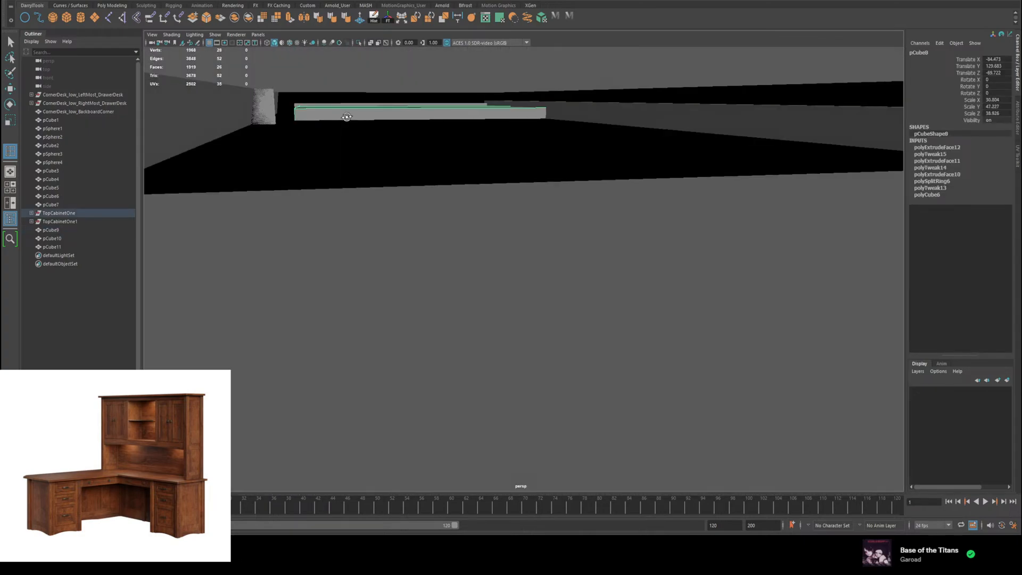
{"action": "left_click_drag", "start_coordinate": [329, 110], "coordinate": [314, 114]}
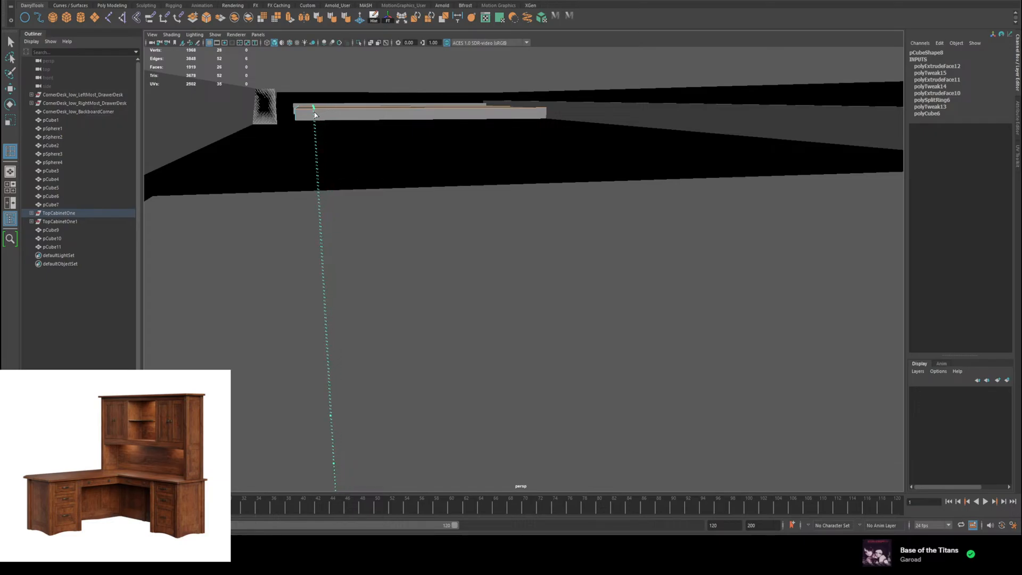
{"action": "left_click_drag", "start_coordinate": [314, 114], "coordinate": [315, 114]}
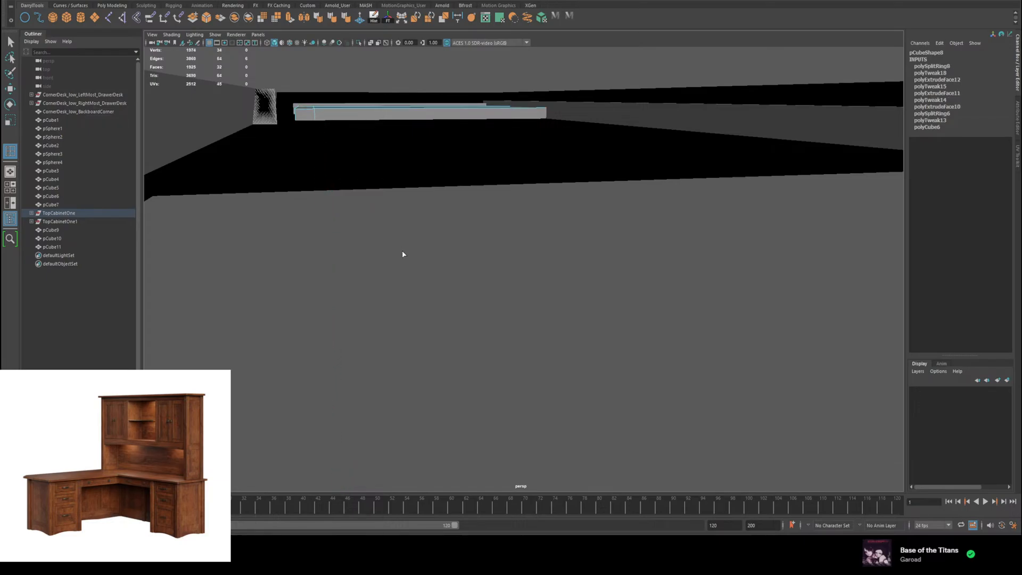
{"action": "scroll", "coordinate": [404, 253], "scroll_direction": "down", "scroll_amount": 5}
{"action": "left_click_drag", "start_coordinate": [403, 253], "coordinate": [451, 229], "text": "alt"}
{"action": "key", "text": "ctrl+z"}
{"action": "key", "text": "w"}
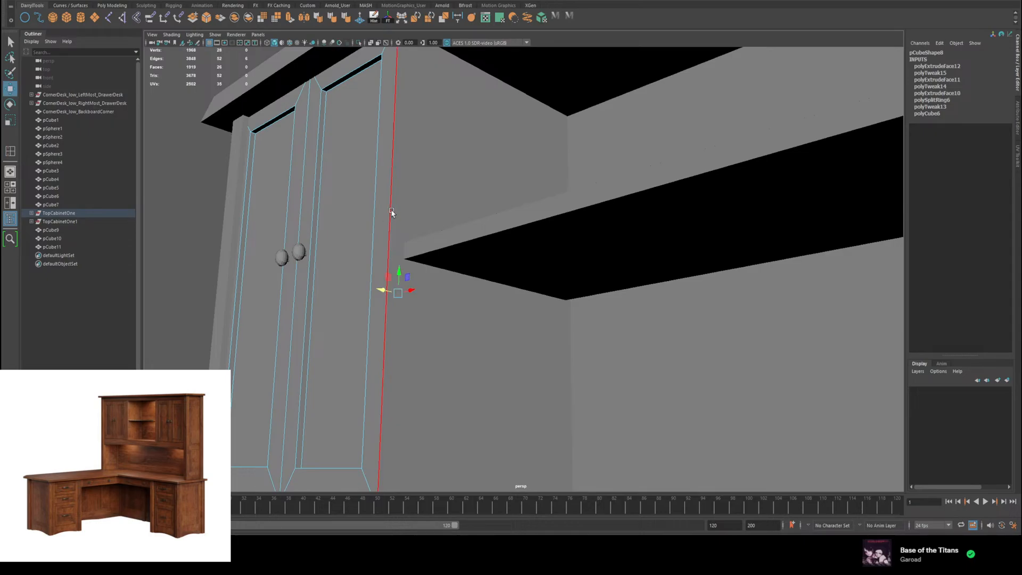
Step: Open the Crease Set Editor and examine the left hutch cabinet's vertical front edges
{"action": "right_click_drag", "start_coordinate": [393, 211], "coordinate": [417, 194]}
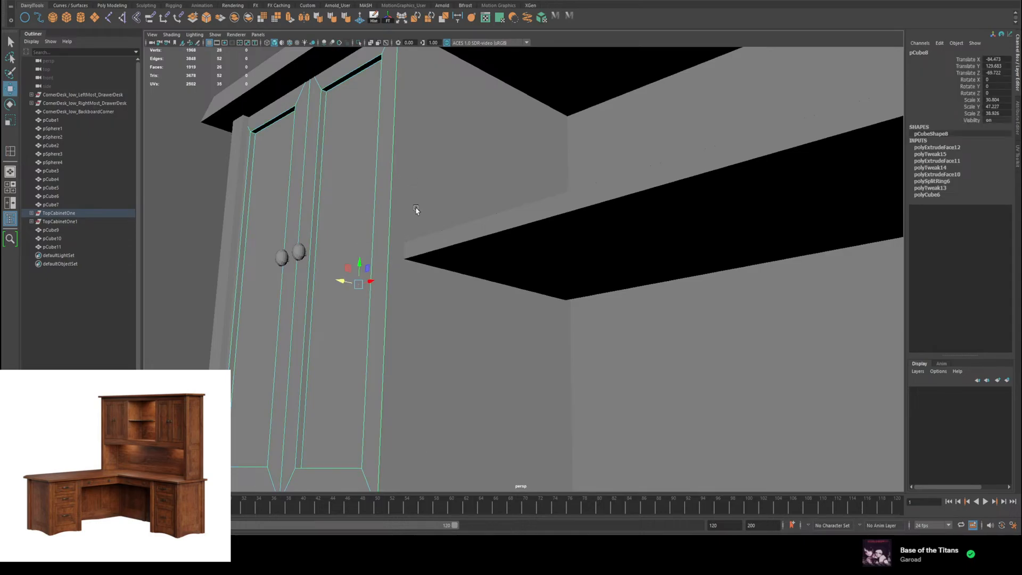
{"action": "scroll", "coordinate": [417, 209], "scroll_direction": "down", "scroll_amount": 5}
{"action": "left_click_drag", "start_coordinate": [427, 225], "coordinate": [461, 270], "text": "alt"}
{"action": "left_click", "coordinate": [525, 125]}
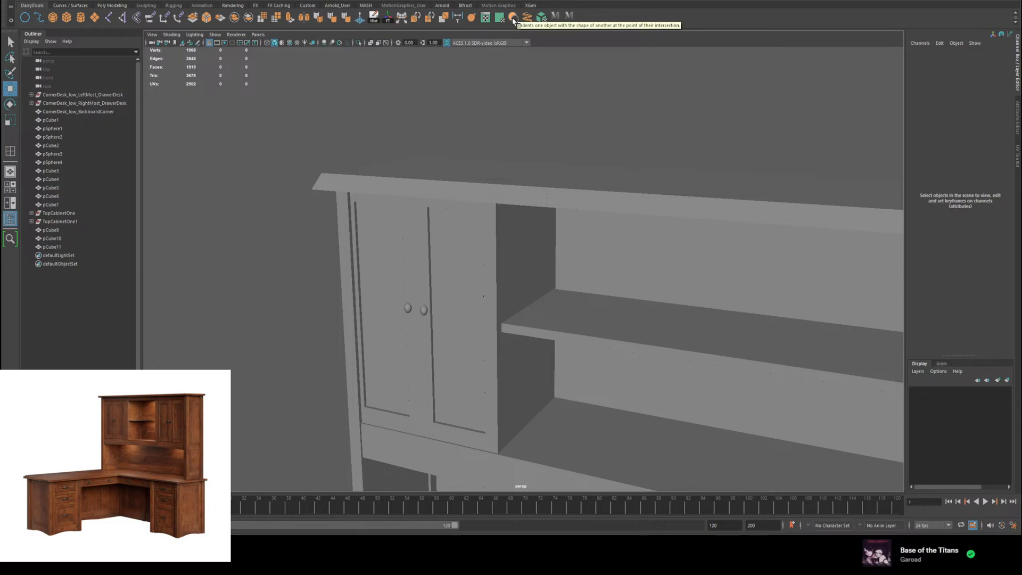
{"action": "left_click", "coordinate": [475, 21]}
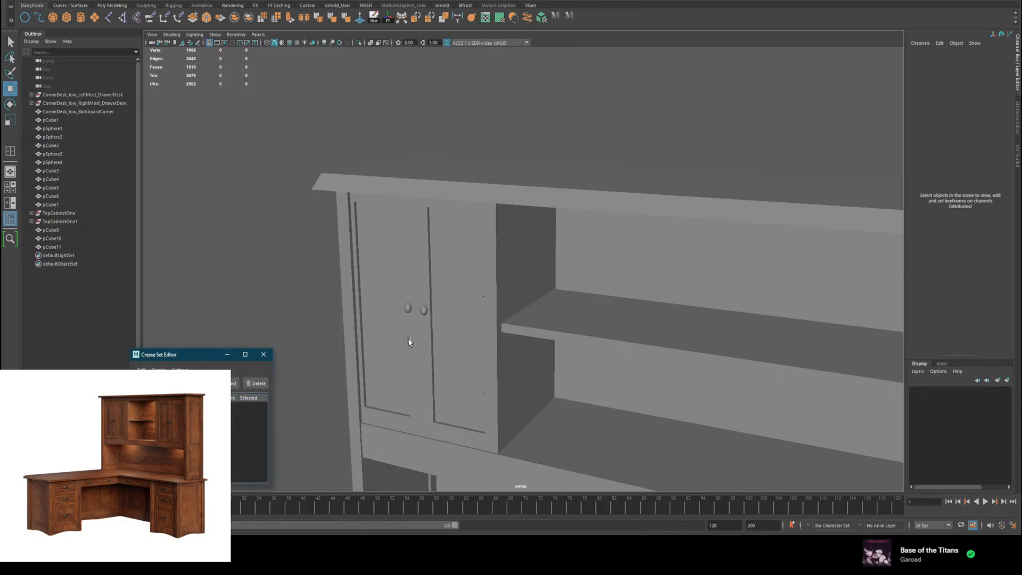
{"action": "middle_click_drag", "start_coordinate": [409, 337], "coordinate": [468, 206], "text": "alt"}
{"action": "left_click", "coordinate": [550, 128]}
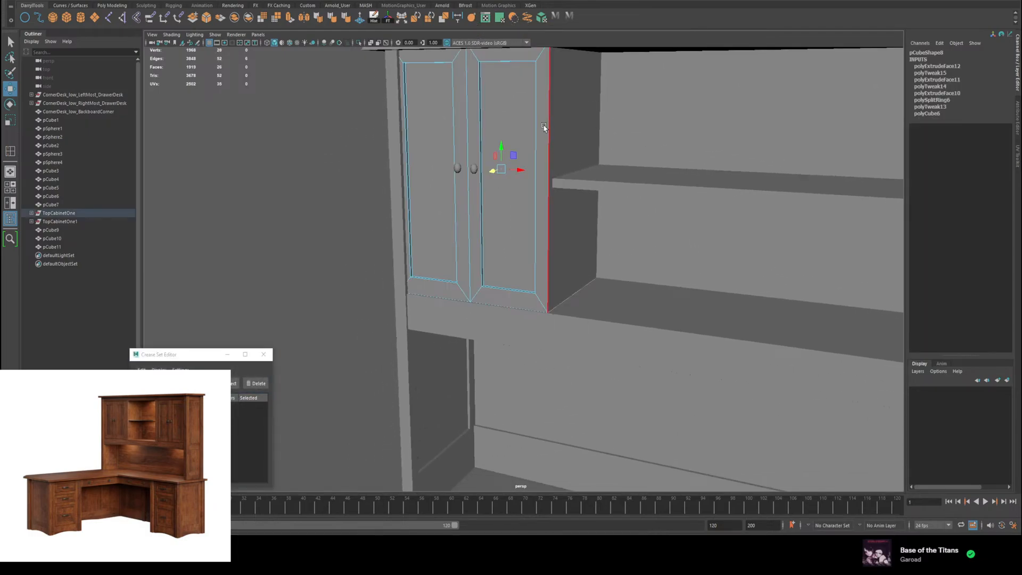
{"action": "scroll", "coordinate": [557, 155], "scroll_direction": "down", "scroll_amount": 3}
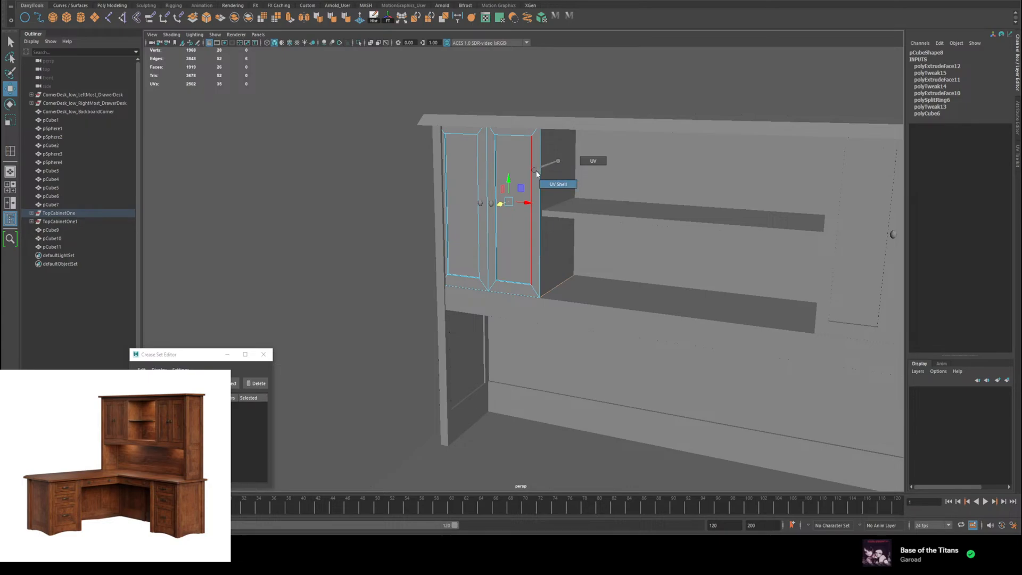
{"action": "right_click_drag", "start_coordinate": [553, 168], "coordinate": [560, 184]}
{"action": "scroll", "coordinate": [560, 184], "scroll_direction": "down", "scroll_amount": 3}
{"action": "scroll", "coordinate": [561, 183], "scroll_direction": "down", "scroll_amount": 4}
{"action": "left_click", "coordinate": [575, 174]}
{"action": "middle_click_drag", "start_coordinate": [650, 251], "coordinate": [645, 145], "text": "alt"}
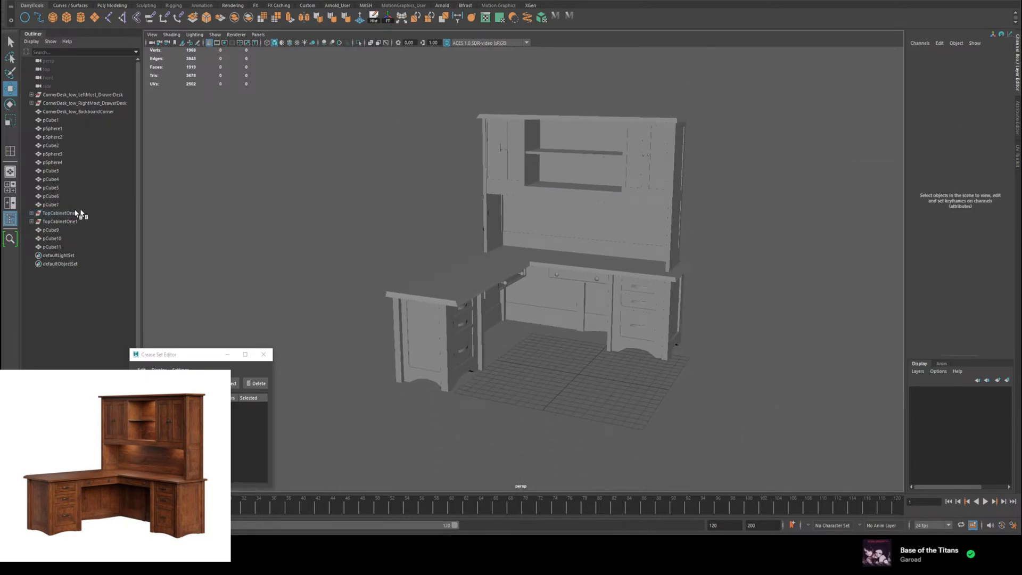
Step: Expand the TopCabinetOne group, try deleting the whole group, and undo the deletion
{"action": "left_click", "coordinate": [31, 213]}
{"action": "left_click", "coordinate": [51, 214]}
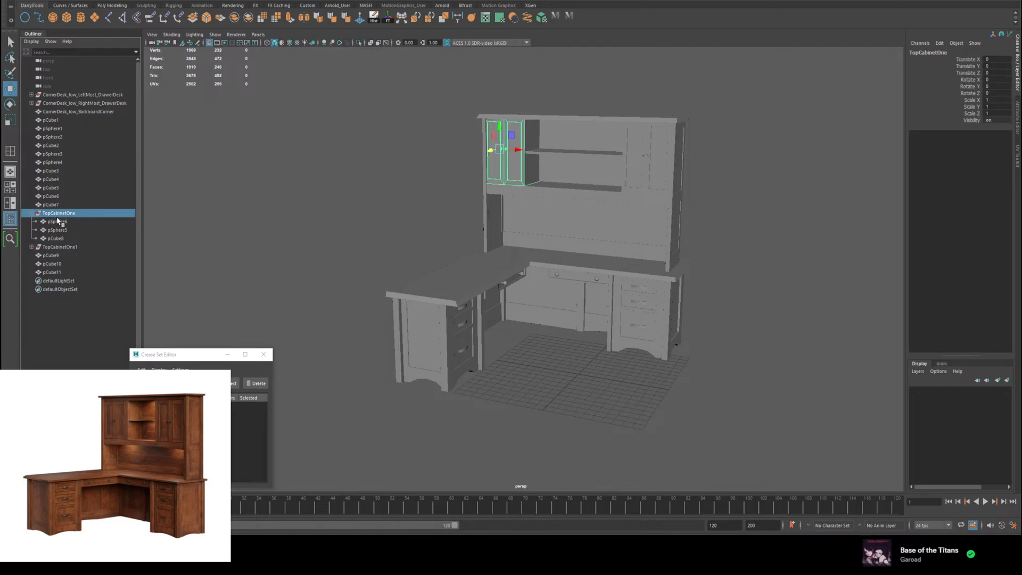
{"action": "right_click", "coordinate": [56, 214]}
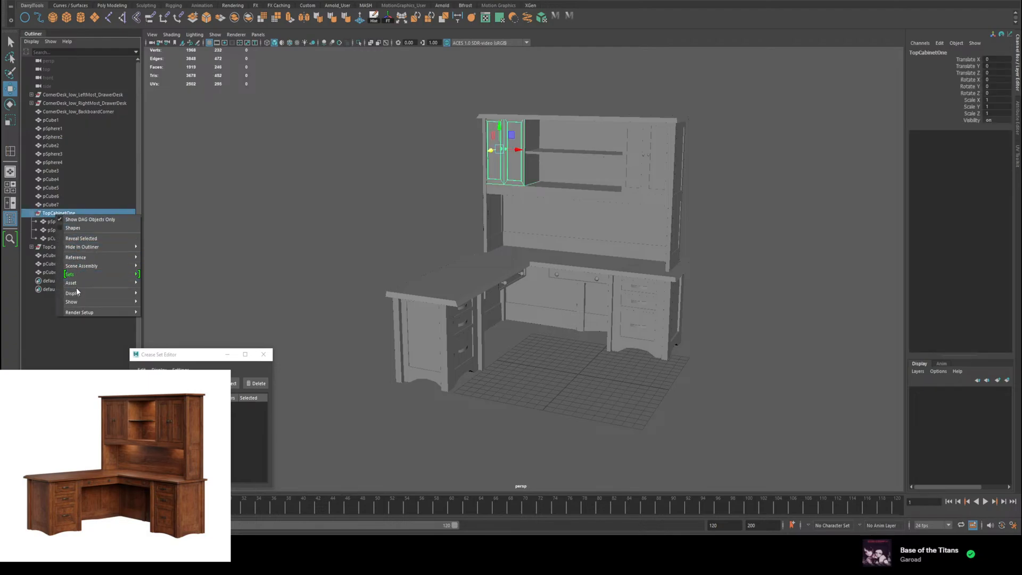
{"action": "right_click", "coordinate": [47, 218]}
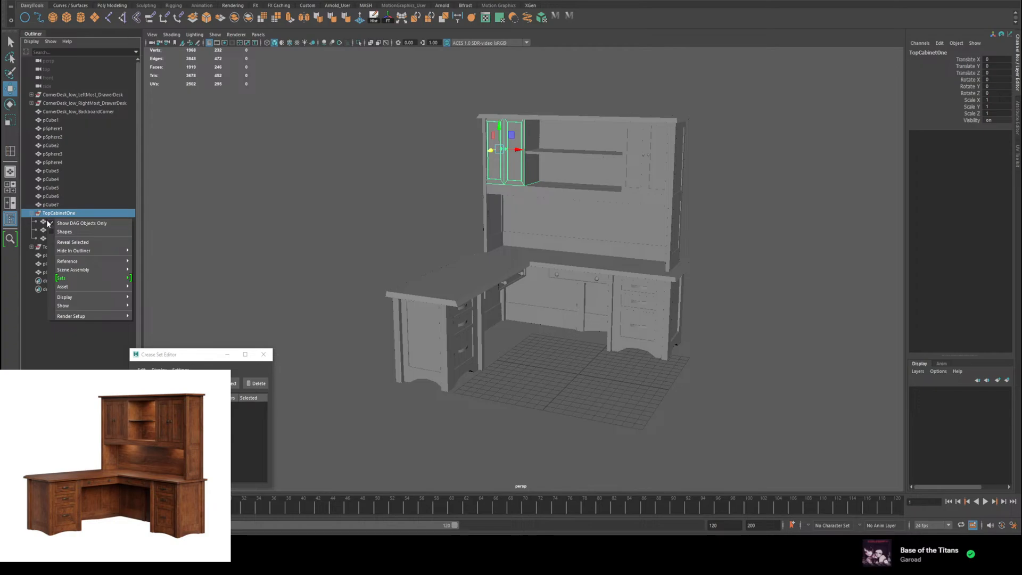
{"action": "left_click", "coordinate": [45, 221]}
{"action": "right_click", "coordinate": [58, 213]}
{"action": "left_click", "coordinate": [53, 213]}
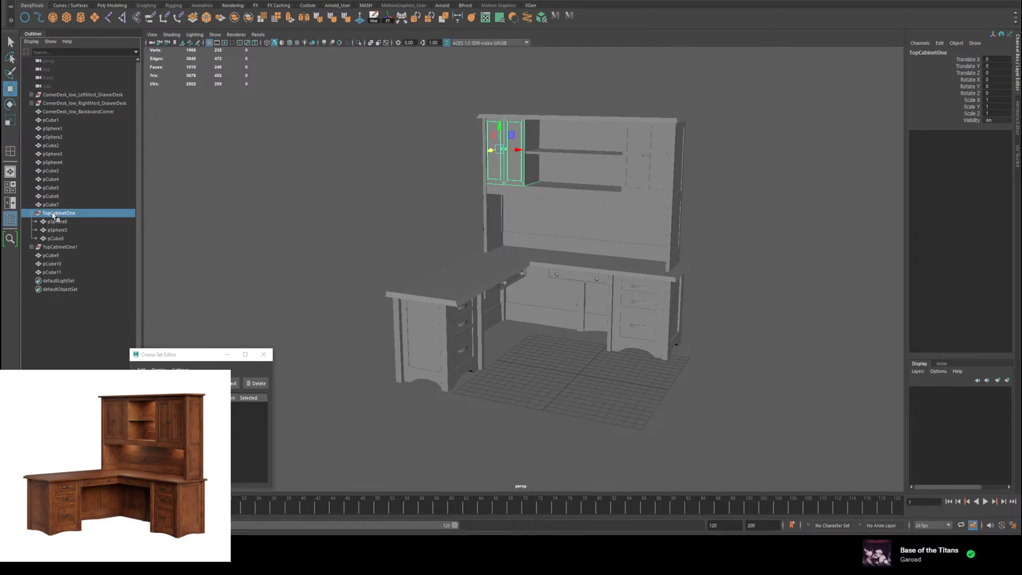
{"action": "key", "text": "Delete"}
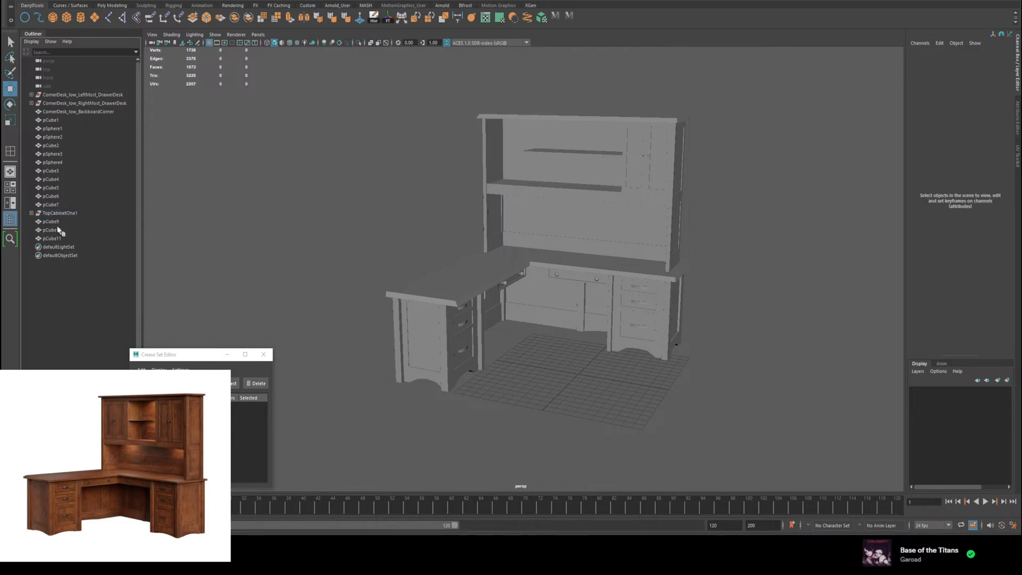
{"action": "key", "text": "ctrl+z"}
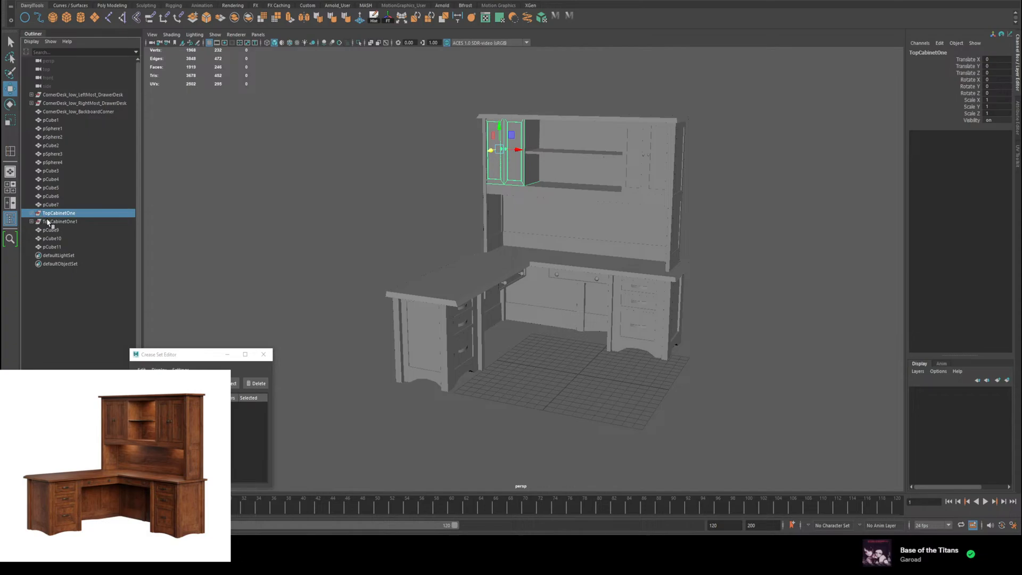
Step: Move the two knob spheres and the cabinet body out of the TopCabinetOne1 group to the scene's top level
{"action": "left_click", "coordinate": [31, 221]}
{"action": "left_click", "coordinate": [61, 230]}
{"action": "left_click", "coordinate": [58, 246], "text": "shift"}
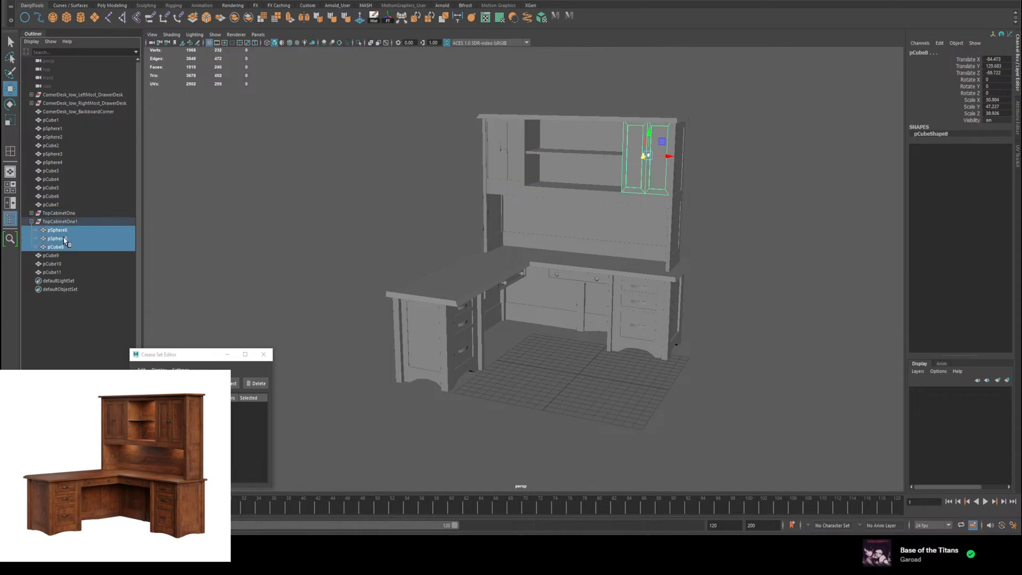
{"action": "left_click_drag", "start_coordinate": [63, 238], "coordinate": [50, 215]}
{"action": "left_click", "coordinate": [56, 232]}
{"action": "left_click", "coordinate": [55, 244], "text": "shift"}
Step: Move the left cabinet's two knob spheres and body out of the TopCabinetOne group to the scene's top level
{"action": "left_click", "coordinate": [44, 239]}
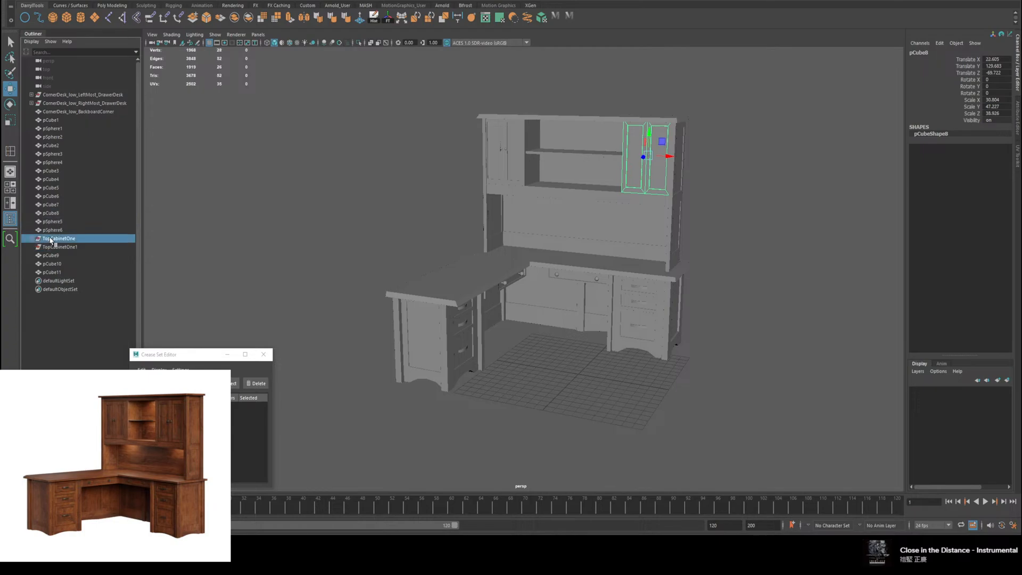
{"action": "left_click", "coordinate": [31, 238]}
{"action": "left_click", "coordinate": [55, 248]}
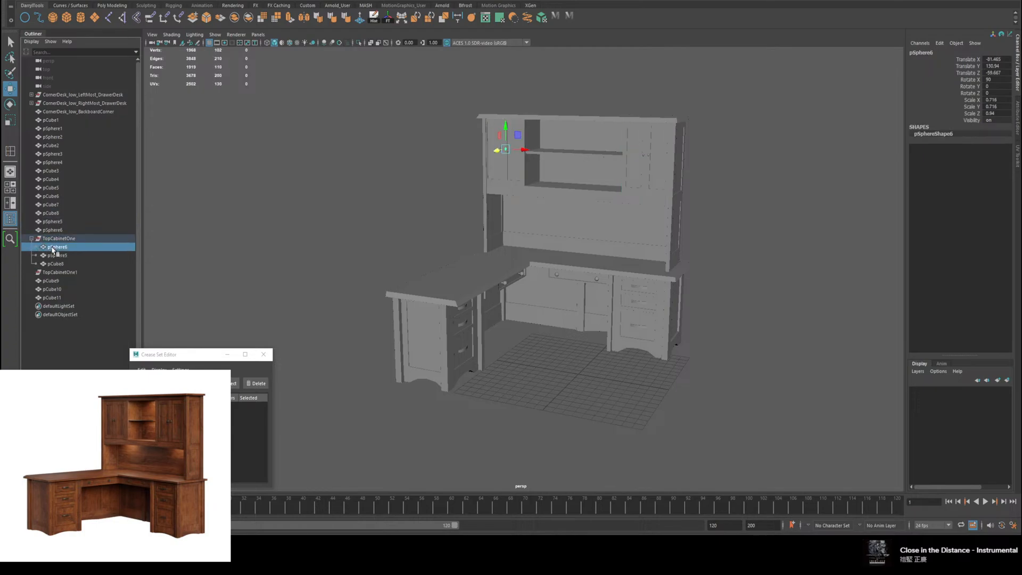
{"action": "left_click", "coordinate": [55, 265], "text": "shift"}
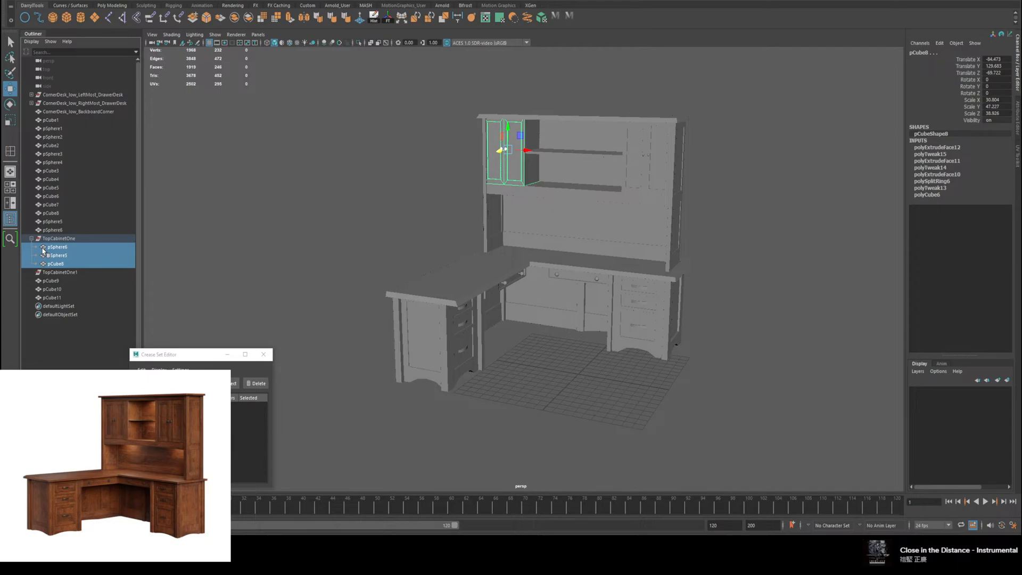
{"action": "middle_click_drag", "start_coordinate": [47, 240], "coordinate": [48, 235]}
Step: Delete the emptied TopCabinetOne and TopCabinetOne1 groups
{"action": "left_click", "coordinate": [52, 249]}
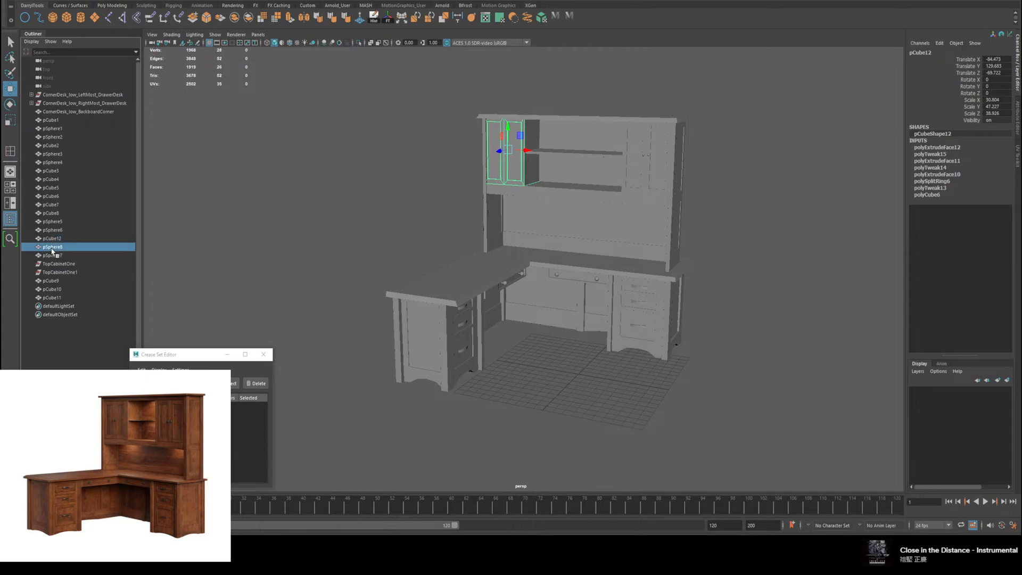
{"action": "left_click", "coordinate": [54, 273]}
{"action": "key", "text": "Delete"}
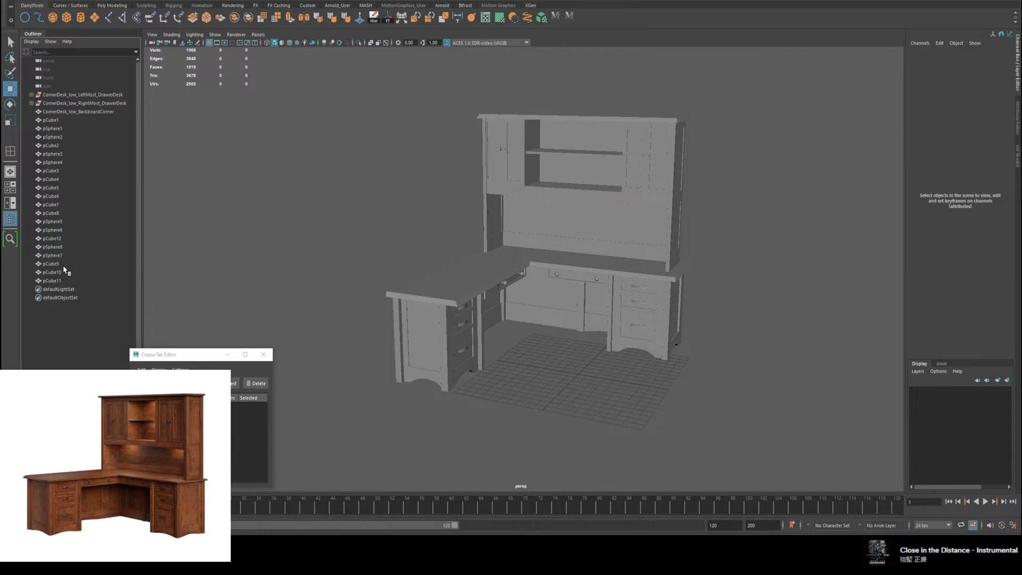
Step: Examine the drawer desk groups' contents, and select the backboard corner and pCube1 to identify those parts in the model
{"action": "left_click", "coordinate": [59, 96]}
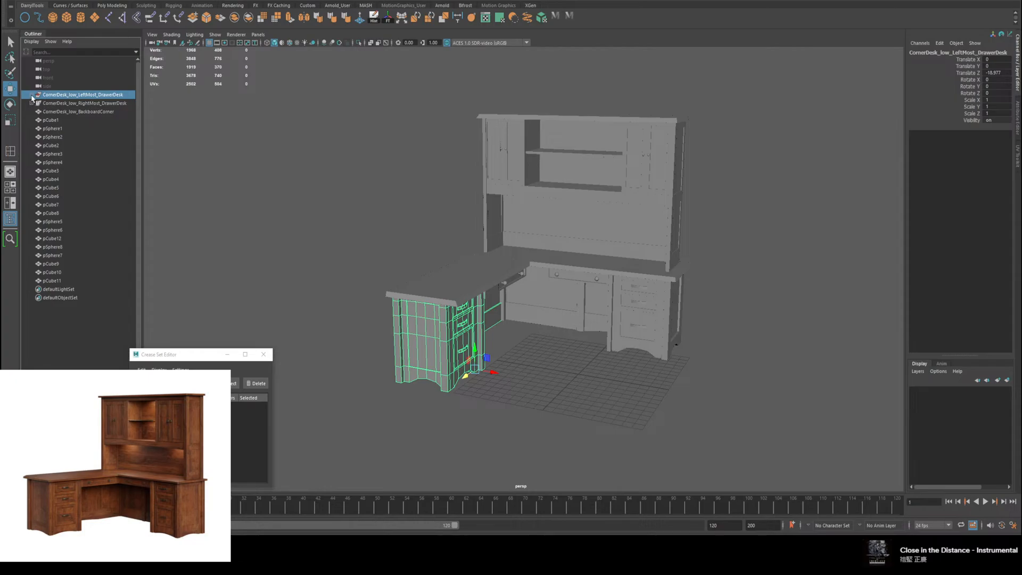
{"action": "left_click", "coordinate": [32, 95]}
{"action": "left_click", "coordinate": [32, 95]}
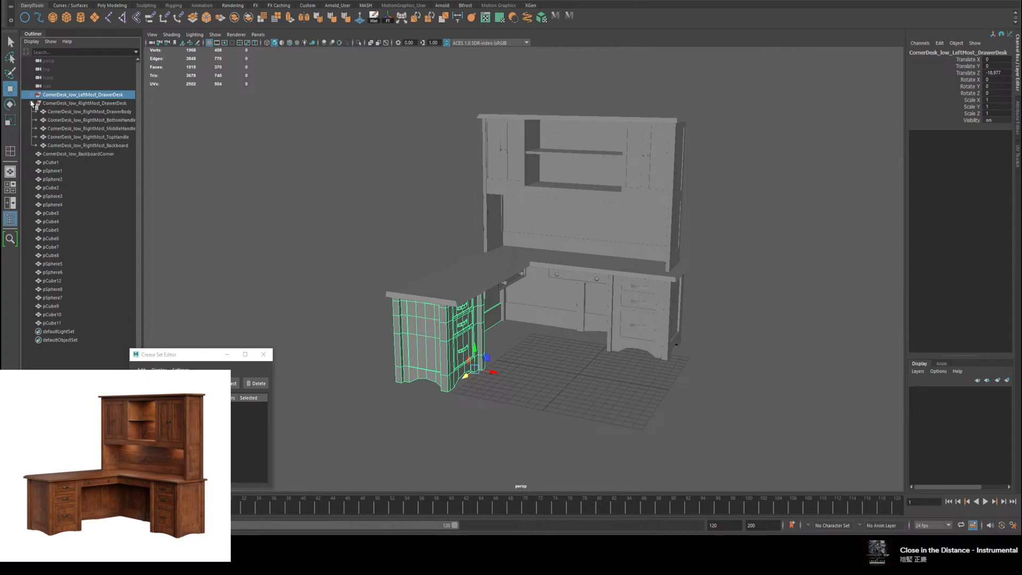
{"action": "left_click", "coordinate": [57, 111]}
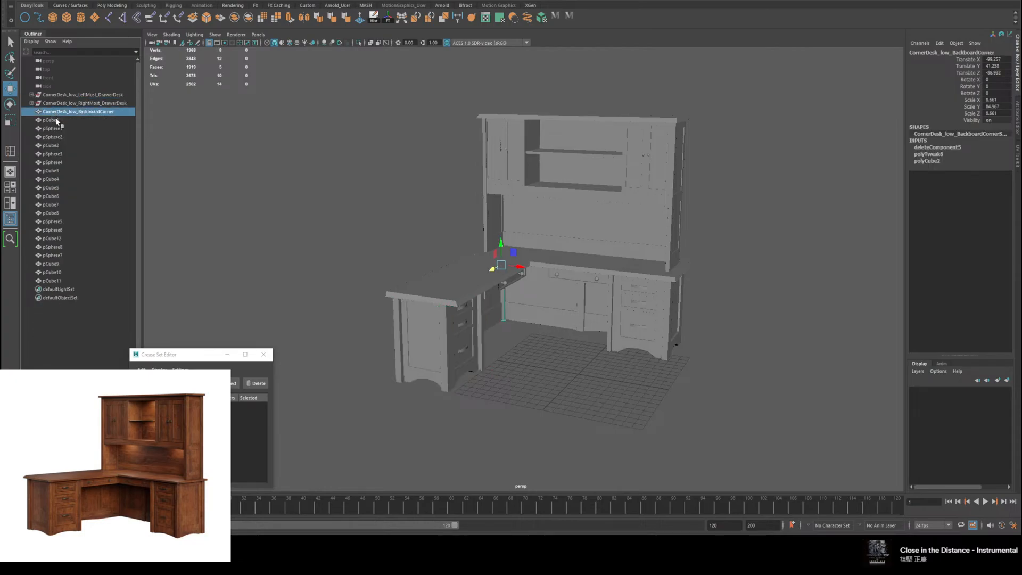
{"action": "left_click_drag", "start_coordinate": [290, 193], "coordinate": [215, 169], "text": "alt"}
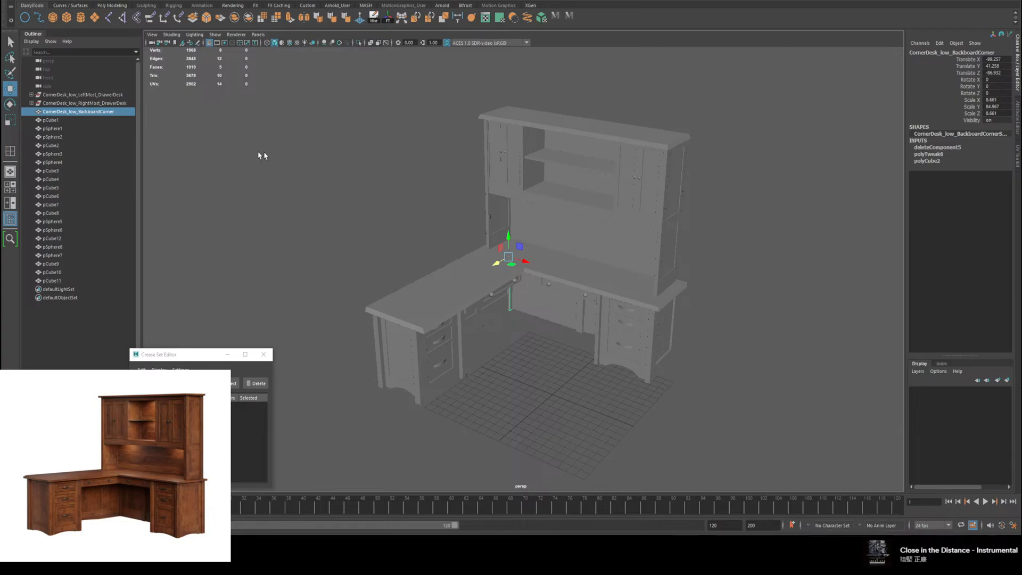
{"action": "left_click", "coordinate": [51, 120]}
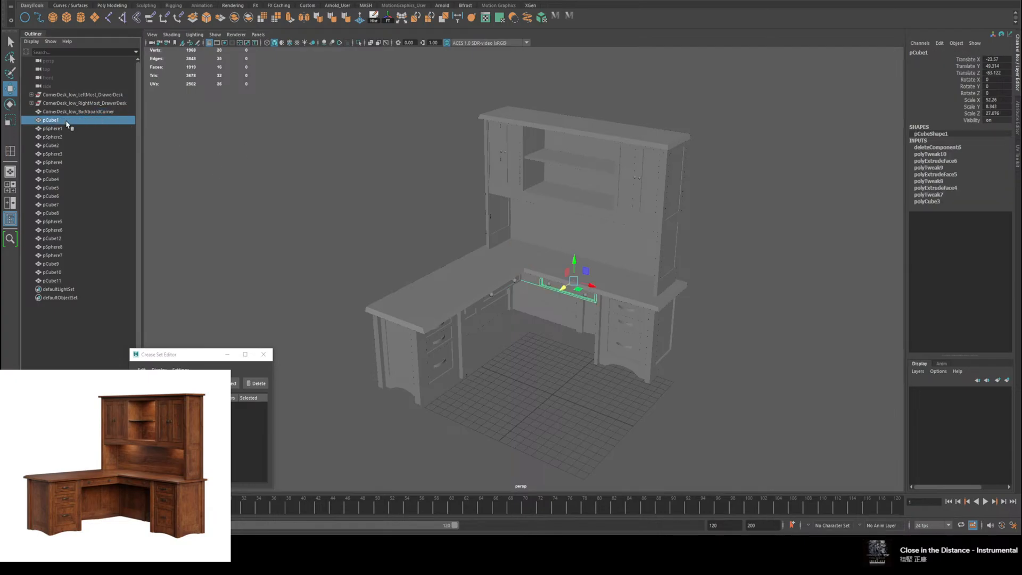
Step: Rename pCube1, the drawer beneath the right-hand desktop, as CornerDesk_low_RightDrawer
{"action": "left_click_drag", "start_coordinate": [458, 277], "coordinate": [538, 238], "text": "alt"}
{"action": "scroll", "coordinate": [504, 271], "scroll_direction": "up", "scroll_amount": 5}
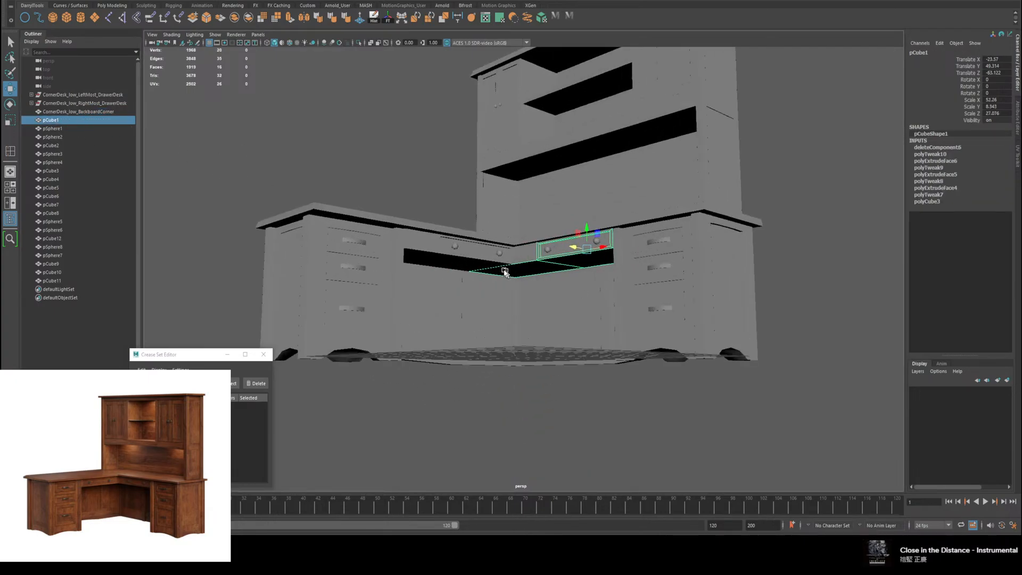
{"action": "left_click_drag", "start_coordinate": [504, 271], "coordinate": [454, 235], "text": "alt"}
{"action": "left_click", "coordinate": [75, 129]}
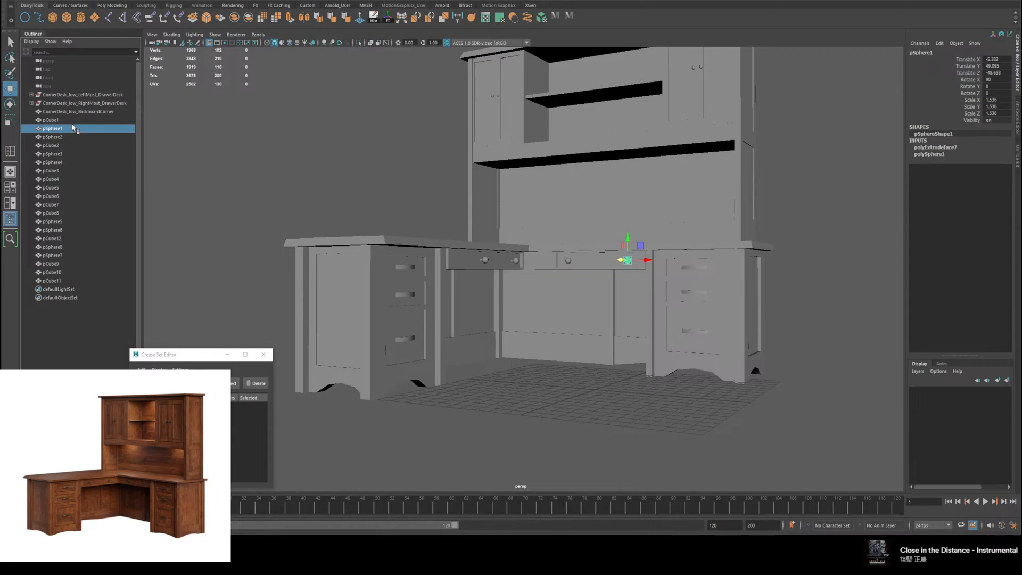
{"action": "left_click", "coordinate": [61, 137]}
{"action": "left_click", "coordinate": [59, 121]}
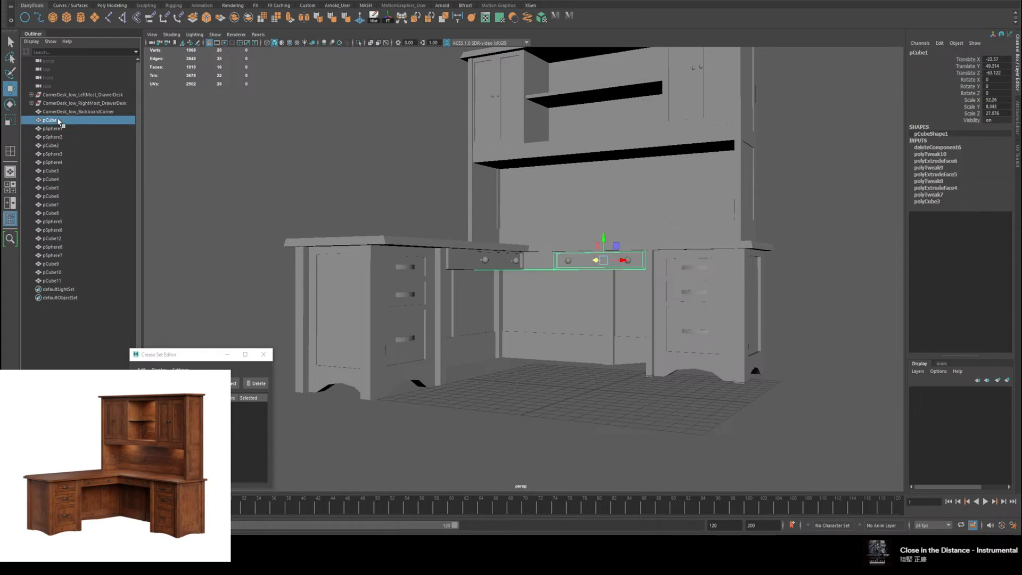
{"action": "double_click", "coordinate": [59, 121]}
{"action": "type", "text": "c"}
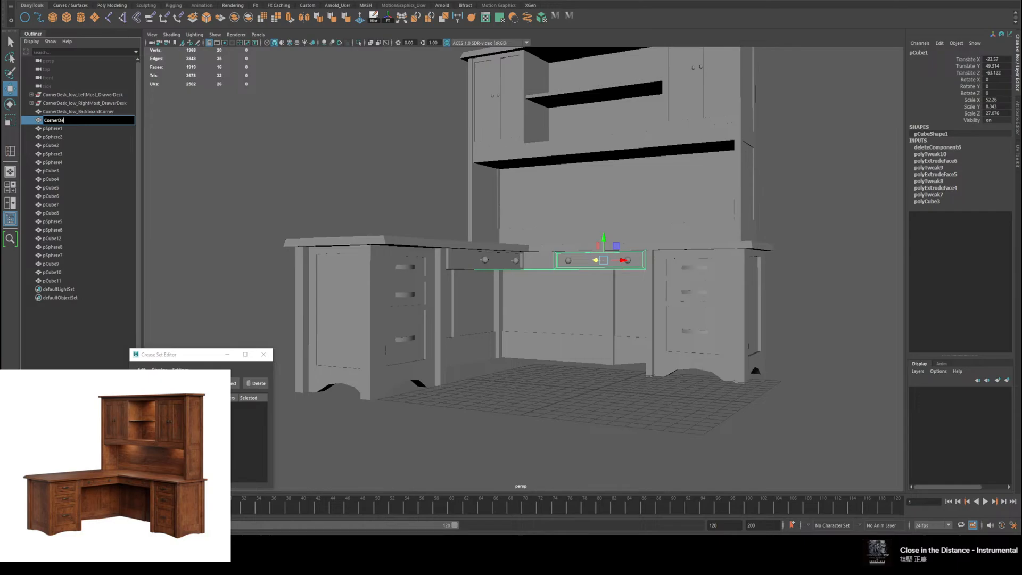
{"action": "type", "text": "ornerDesk_low"}
{"action": "type", "text": "Lower"}
{"action": "key", "text": "BackSpace"}
{"action": "key", "text": "BackSpace"}
{"action": "key", "text": "BackSpace"}
{"action": "key", "text": "BackSpace"}
{"action": "key", "text": "BackSpace"}
{"action": "key", "text": "Return"}
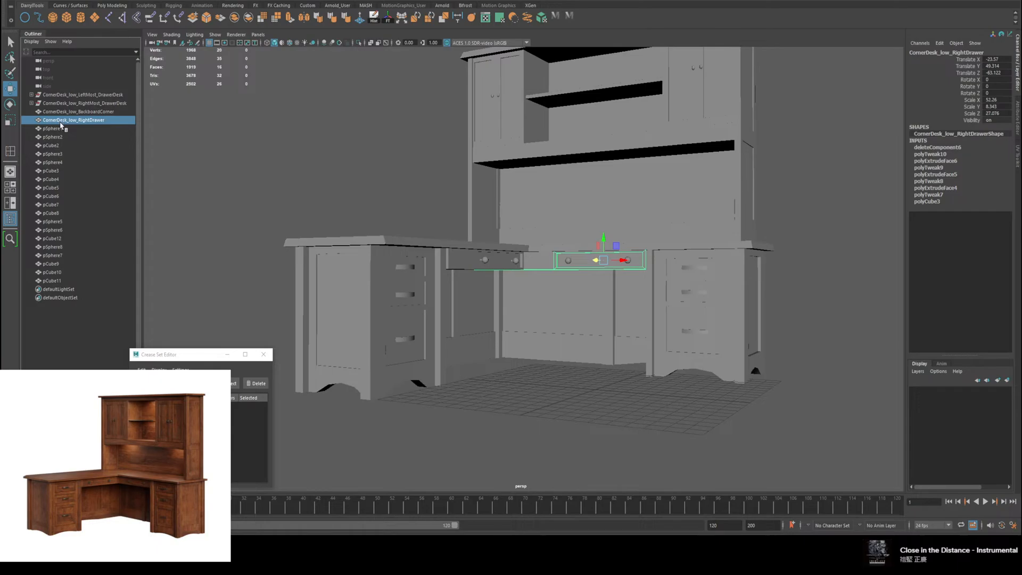
Step: Rename pSphere1, the right knob of the right drawer, as CornerDesk_low_RightDrawer_RightKnob
{"action": "left_click", "coordinate": [67, 129]}
{"action": "double_click", "coordinate": [68, 129]}
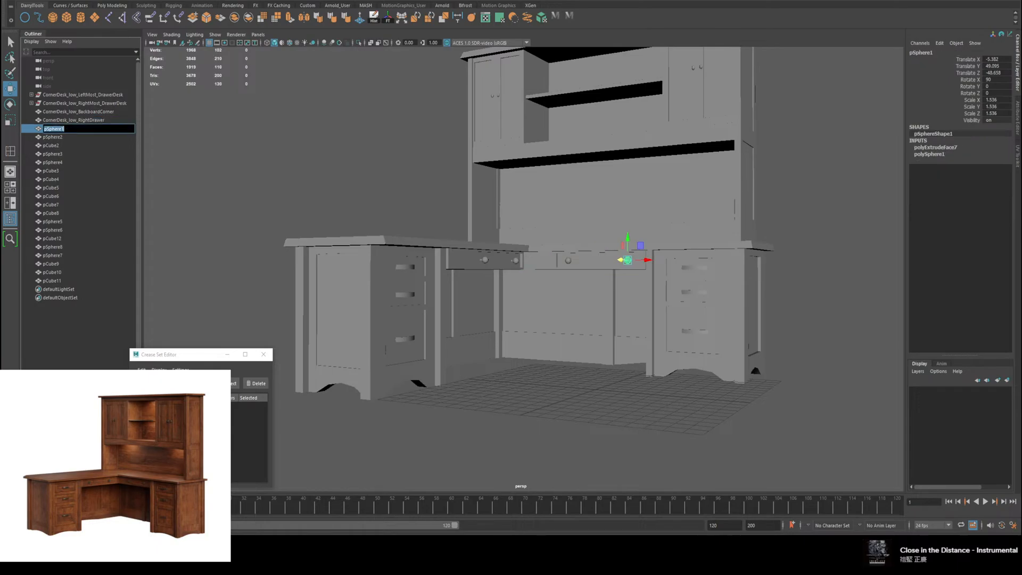
{"action": "type", "text": "CornerDesk_low_RightDrawer"}
{"action": "type", "text": "_Ko"}
{"action": "key", "text": "BackSpace"}
{"action": "type", "text": "ightKnob"}
{"action": "key", "text": "Return"}
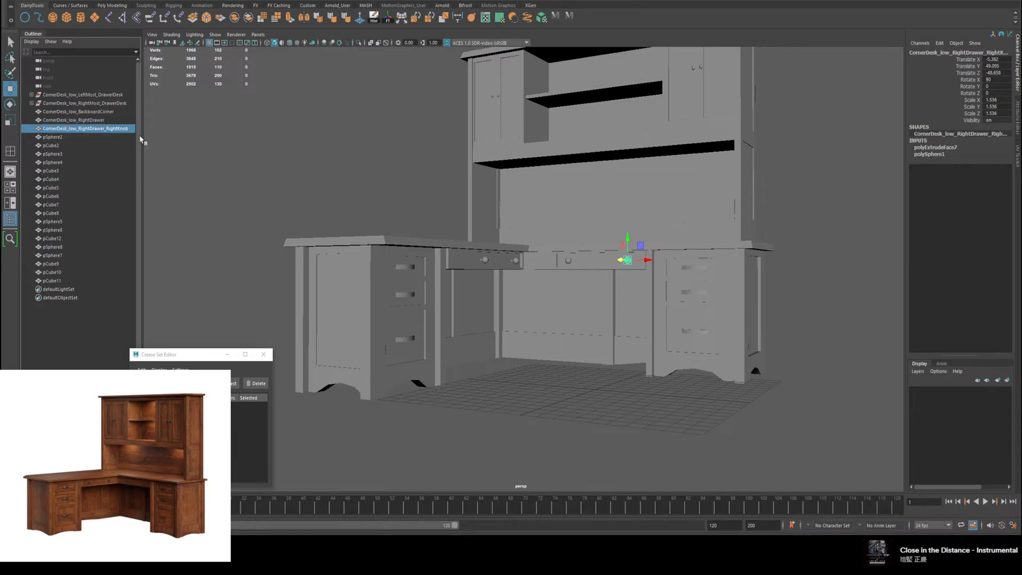
Step: Rename pSphere2, the left knob of the right drawer, as CornerDesk_low_RightDrawer_LeftKnob
{"action": "left_click", "coordinate": [68, 137]}
{"action": "double_click", "coordinate": [68, 138]}
{"action": "type", "text": "CornerDesk_low_RightDrawer"}
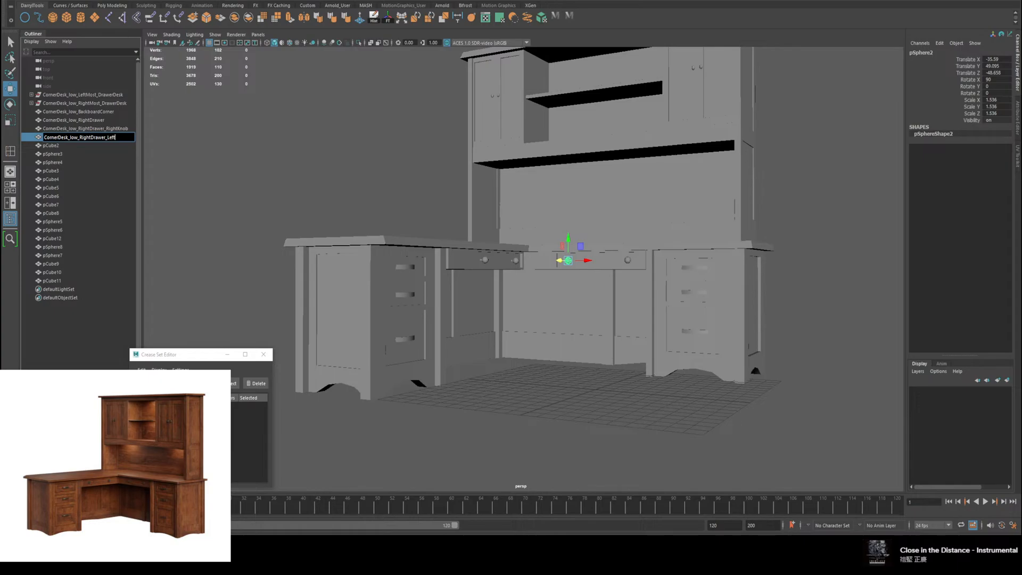
{"action": "type", "text": "_LeftKnob"}
{"action": "key", "text": "Return"}
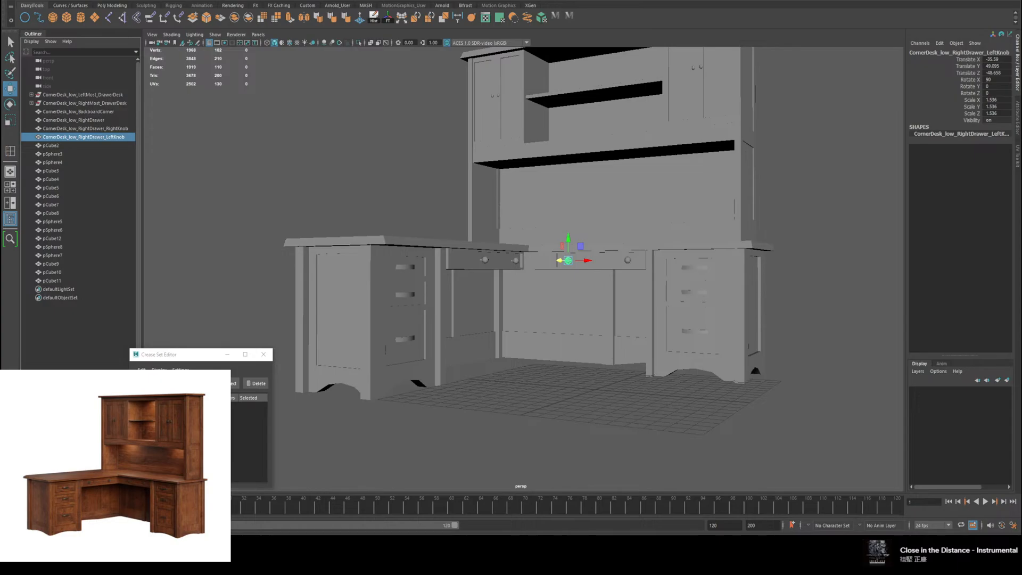
Step: Rename pCube2, the drawer beneath the left-hand desktop, as CornerDesk_low_LeftDrawer
{"action": "left_click_drag", "start_coordinate": [611, 225], "coordinate": [607, 237], "text": "alt"}
{"action": "left_click", "coordinate": [72, 147]}
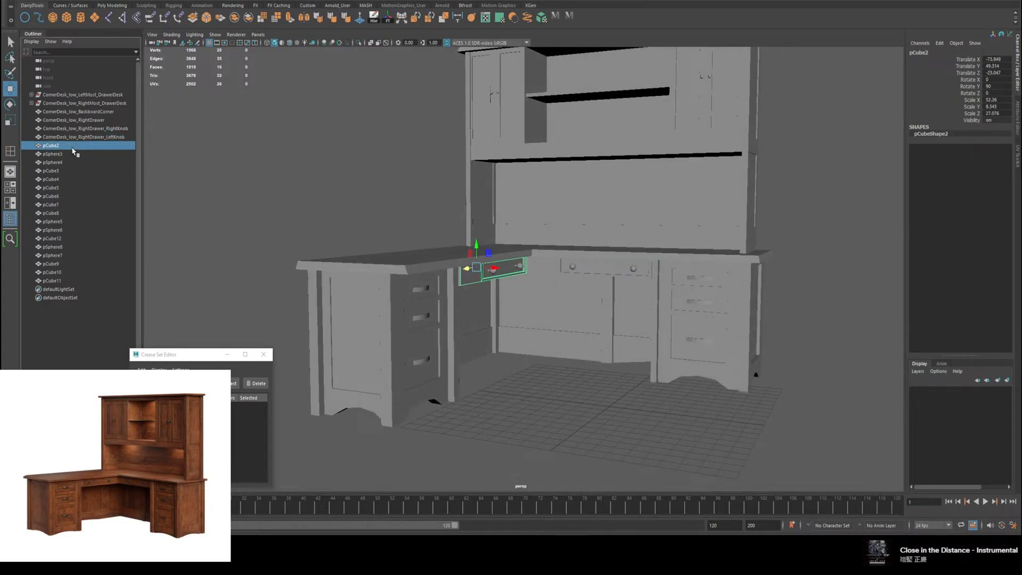
{"action": "double_click", "coordinate": [73, 147]}
{"action": "type", "text": "CornerDesk_low_RightDrawer"}
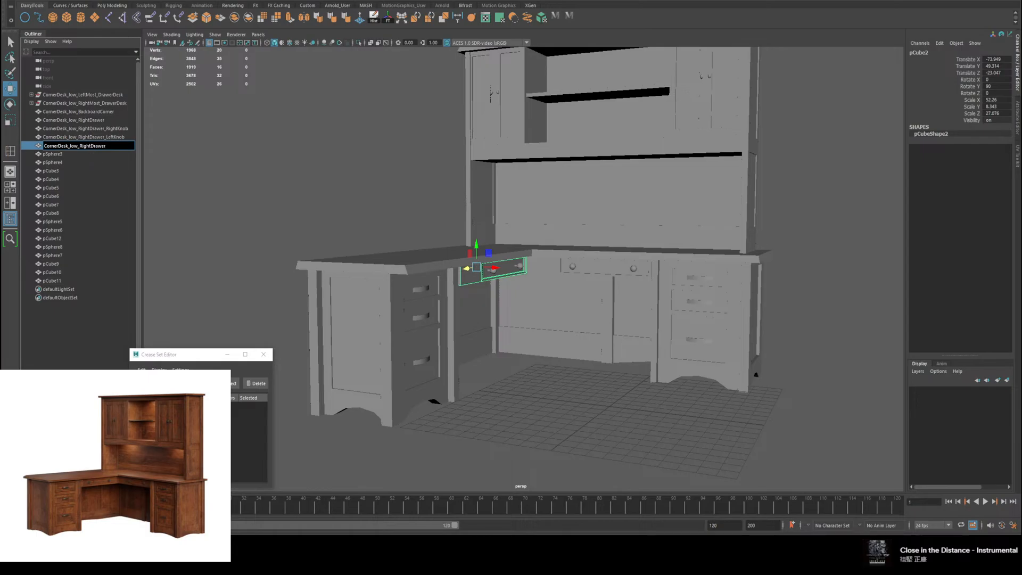
{"action": "left_click_drag", "start_coordinate": [90, 147], "coordinate": [79, 147]}
{"action": "type", "text": "Left"}
{"action": "key", "text": "Return"}
Step: Rename pSphere3, the left knob of the left drawer, as CornerDesk_low_LeftDrawer_LeftKnob, reusing the drawer's name
{"action": "double_click", "coordinate": [81, 147]}
{"action": "key", "text": "ctrl+c"}
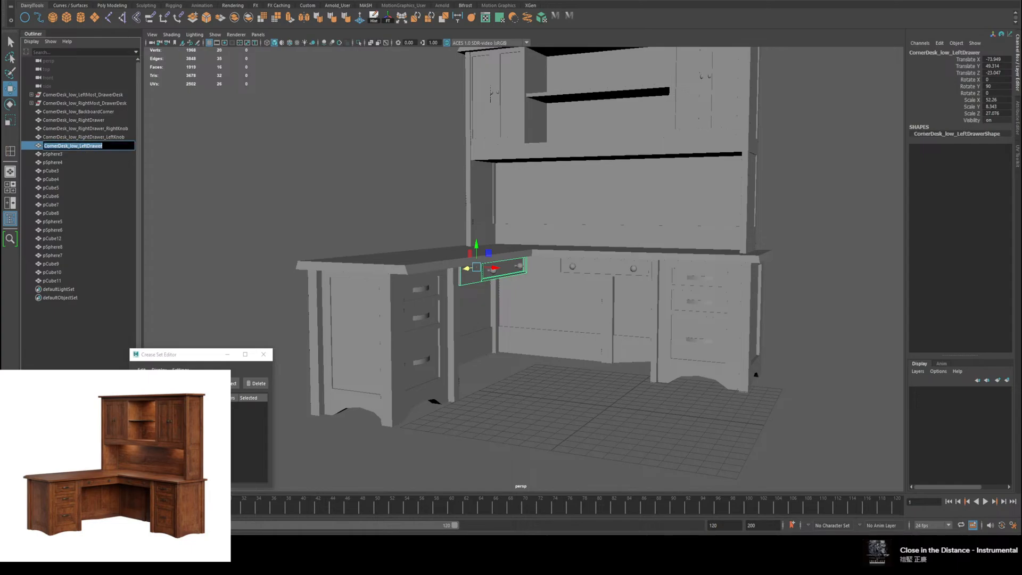
{"action": "double_click", "coordinate": [80, 153]}
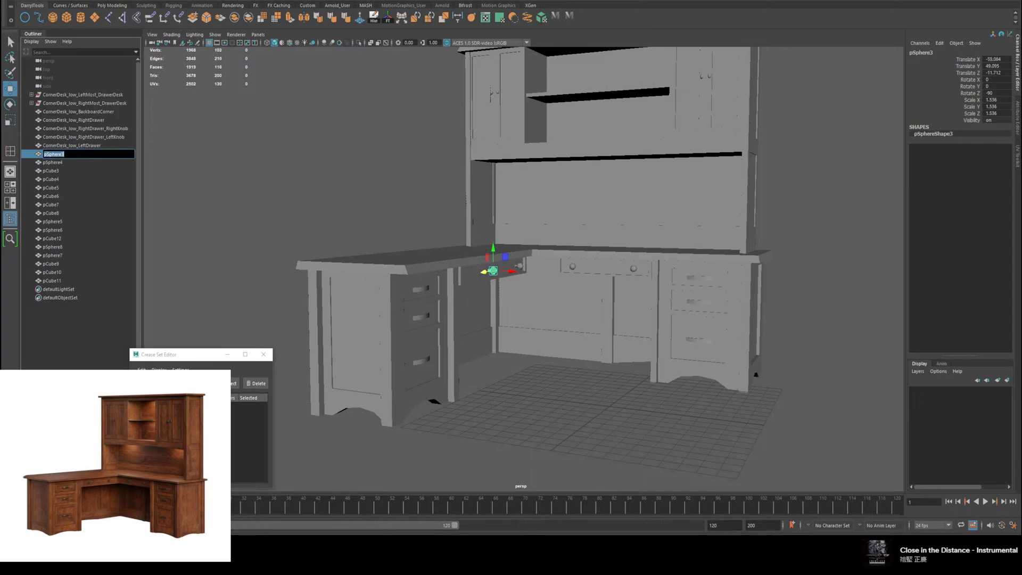
{"action": "key", "text": "ctrl+v"}
{"action": "type", "text": "_LeftKnob"}
{"action": "key", "text": "Return"}
Step: Rename pSphere4, the right knob of the left drawer, as CornerDesk_low_LeftDrawer_RightKnob
{"action": "double_click", "coordinate": [64, 163]}
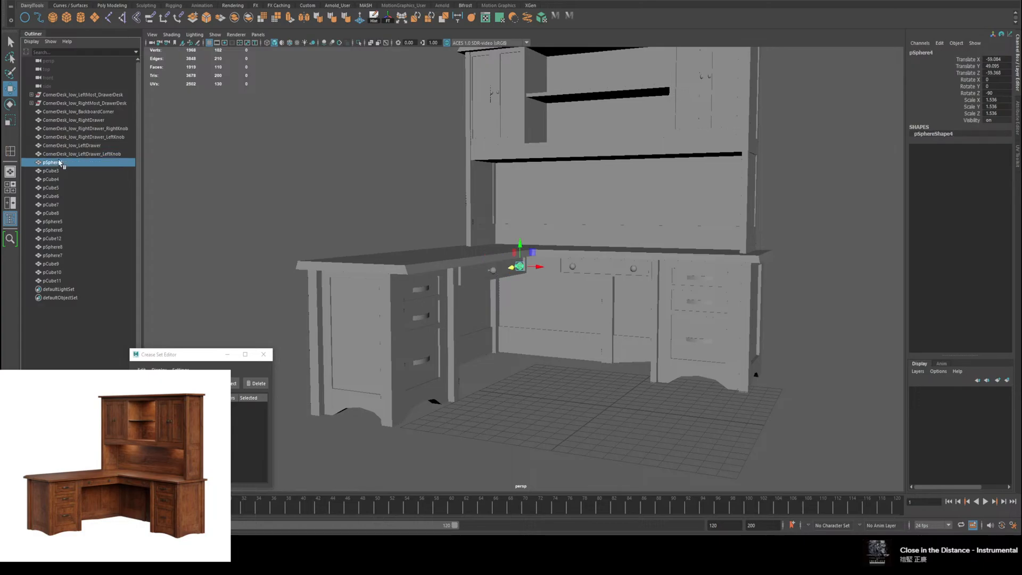
{"action": "key", "text": "ctrl+v"}
{"action": "type", "text": "_Righ"}
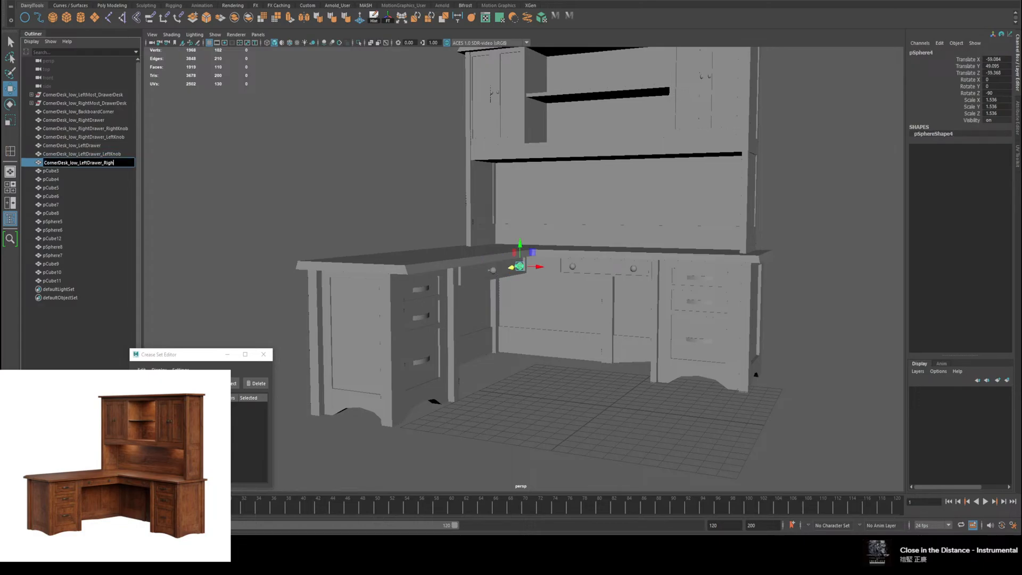
{"action": "key", "text": "Return"}
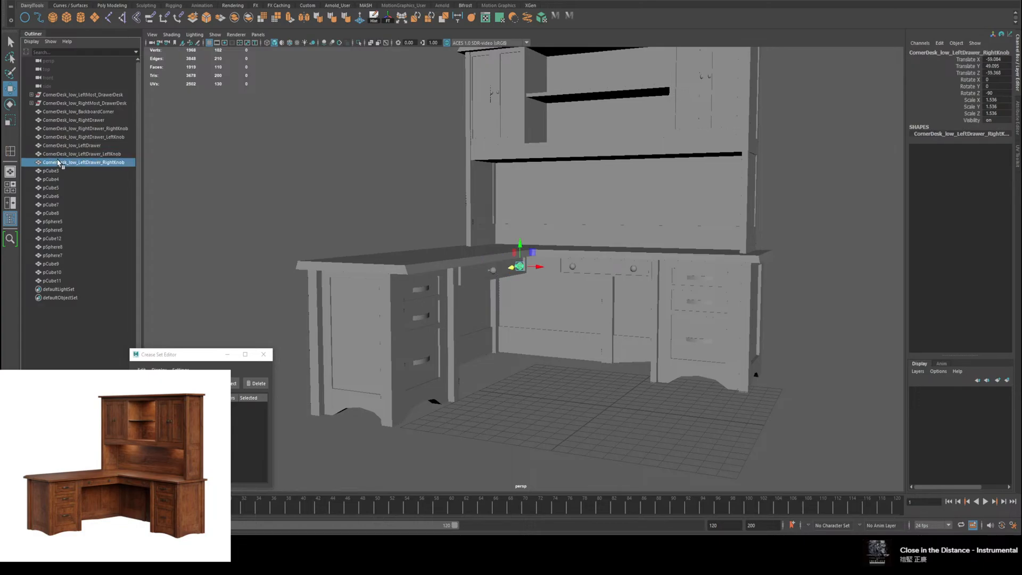
Step: Rename pCube3, the left-hand desktop slab, as CornerDesk_low_LeftMost_DrawerDesk_Top
{"action": "left_click", "coordinate": [59, 171]}
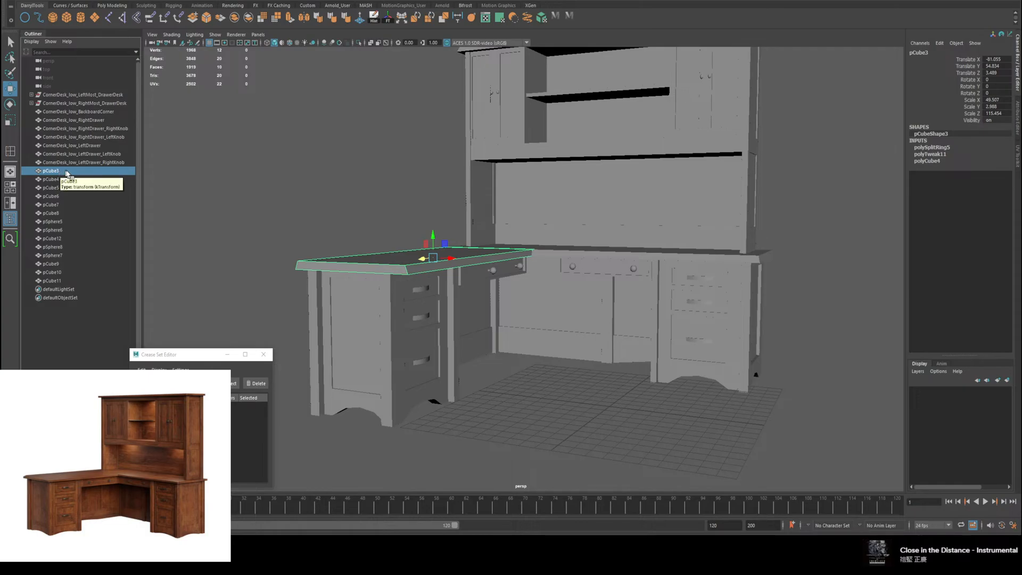
{"action": "key", "text": "f"}
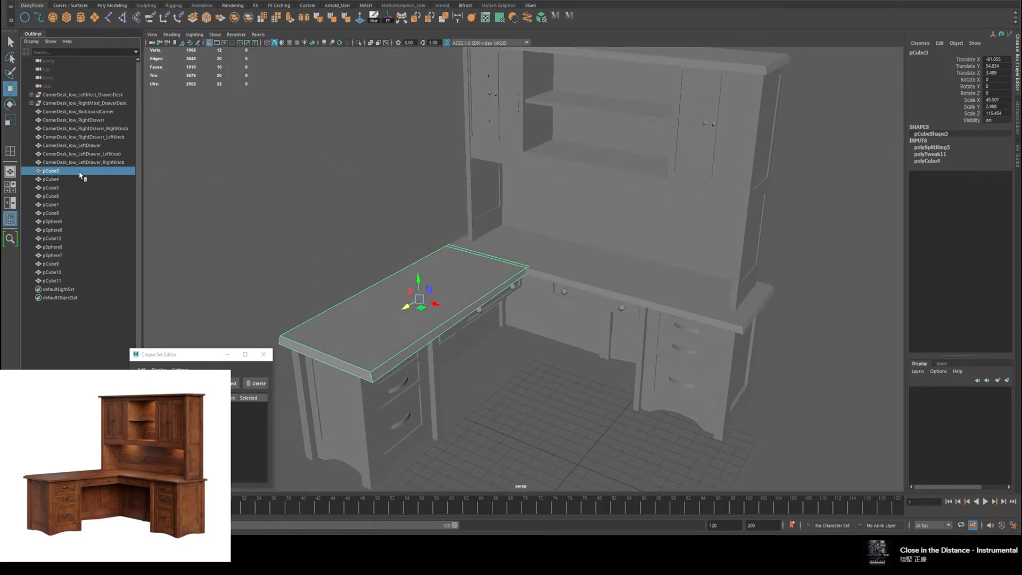
{"action": "double_click", "coordinate": [80, 175]}
{"action": "key", "text": "ctrl+v"}
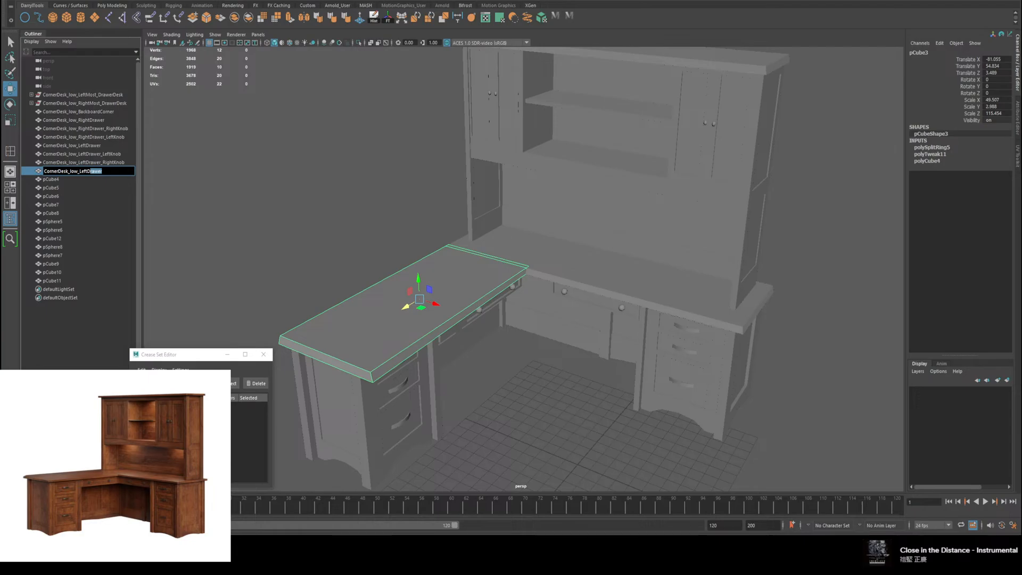
{"action": "key", "text": "Right"}
{"action": "key", "text": "shift+Left"}
{"action": "key", "text": "shift+Left"}
{"action": "key", "text": "shift+Left"}
{"action": "key", "text": "shift+Left"}
{"action": "key", "text": "shift+Left"}
{"action": "key", "text": "shift+Left"}
{"action": "type", "text": "Mo"}
{"action": "type", "text": "st_DrawerDesk_Top"}
{"action": "key", "text": "Return"}
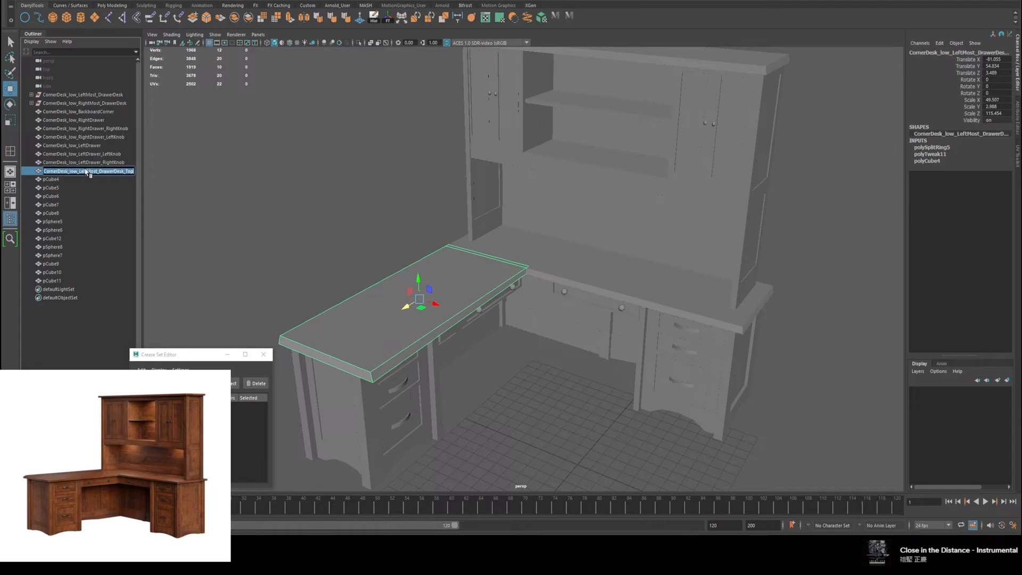
Step: Rename pCube4, the right-hand desktop slab, as CornerDesk_low_RightMost_DrawerDesk_Top
{"action": "left_click", "coordinate": [71, 180]}
{"action": "double_click", "coordinate": [71, 180]}
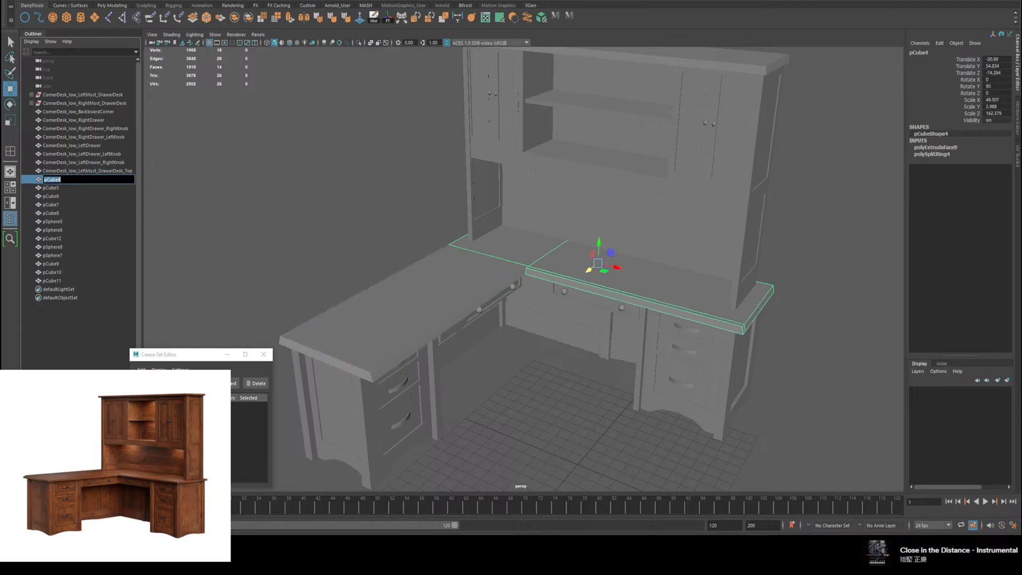
{"action": "type", "text": "CornerDesk_low_LeftMost_DrawerDesk_Top"}
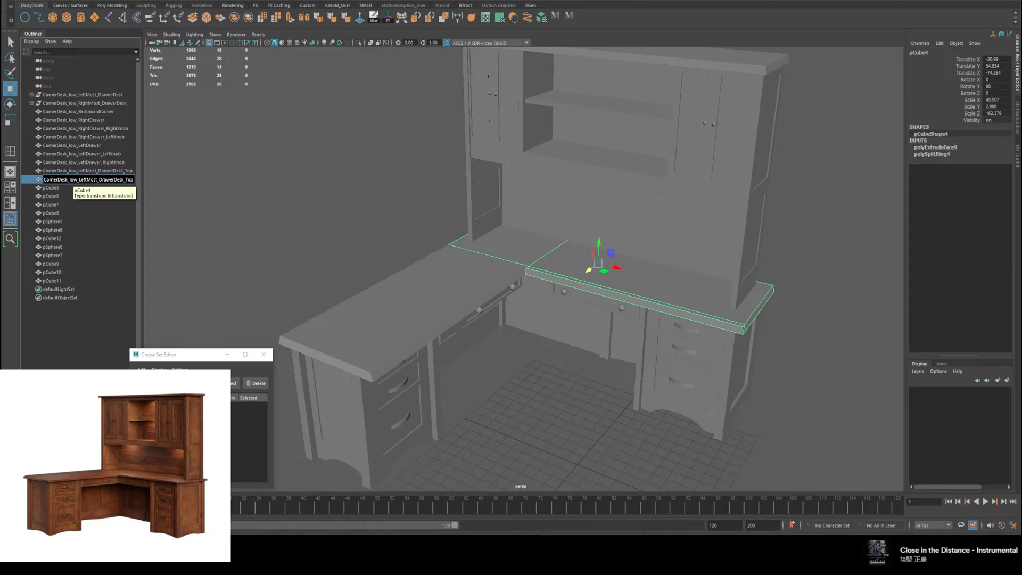
{"action": "key", "text": "BackSpace"}
{"action": "key", "text": "BackSpace"}
{"action": "key", "text": "BackSpace"}
{"action": "type", "text": "Righ"}
{"action": "left_click", "coordinate": [59, 188]}
Step: Move the left desktop into the CornerDesk_low_LeftMost_DrawerDesk group and the right desktop into the CornerDesk_low_RightMost_DrawerDesk group
{"action": "left_click", "coordinate": [65, 177]}
{"action": "left_click", "coordinate": [67, 171]}
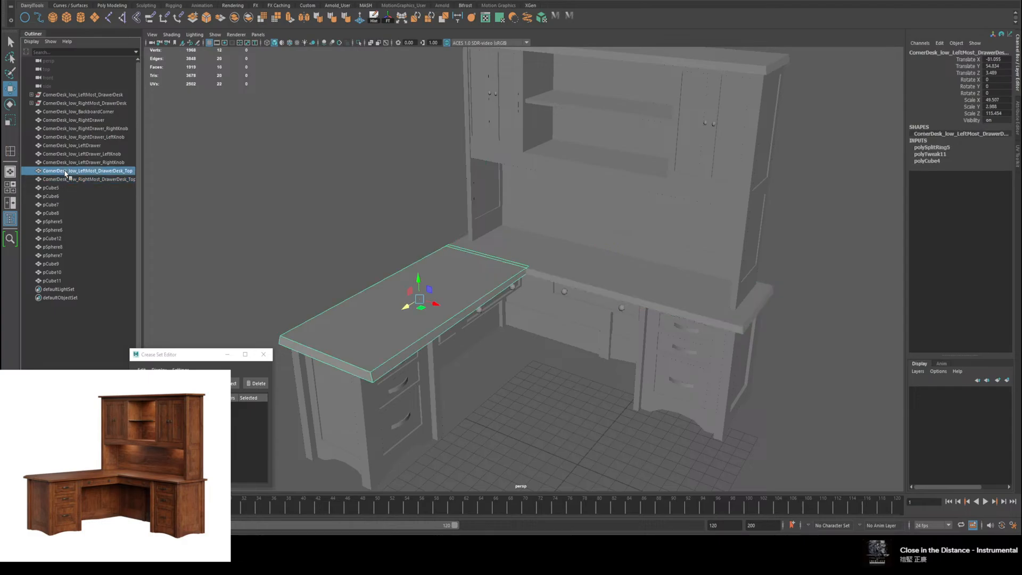
{"action": "mouse_move", "coordinate": [74, 170]}
{"action": "left_mouse_down"}
{"action": "mouse_move", "coordinate": [91, 125]}
{"action": "mouse_move", "coordinate": [87, 173]}
{"action": "left_mouse_up"}
{"action": "middle_click_drag", "start_coordinate": [40, 175], "coordinate": [53, 93]}
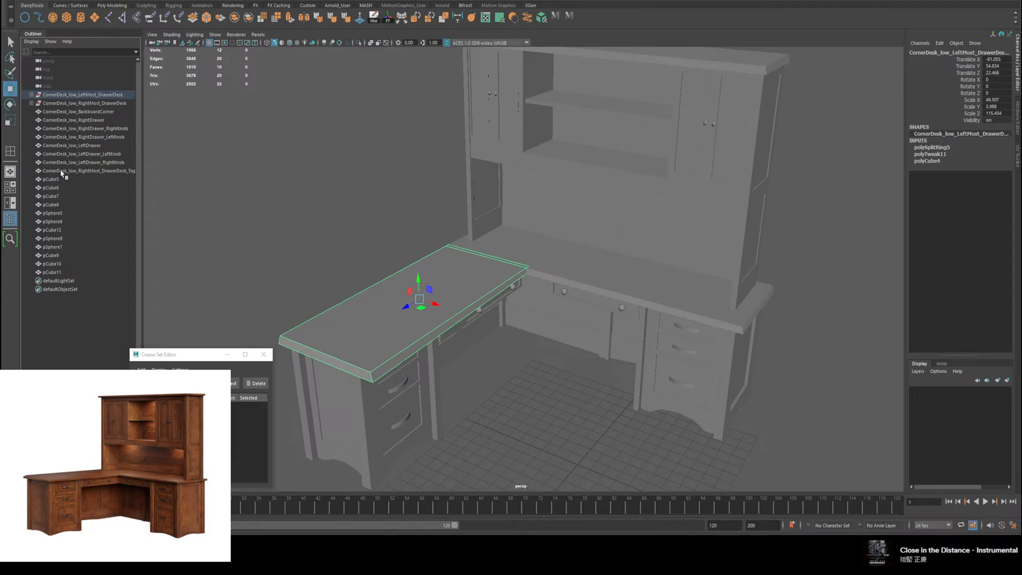
{"action": "left_click", "coordinate": [49, 171]}
{"action": "middle_click_drag", "start_coordinate": [48, 171], "coordinate": [44, 103]}
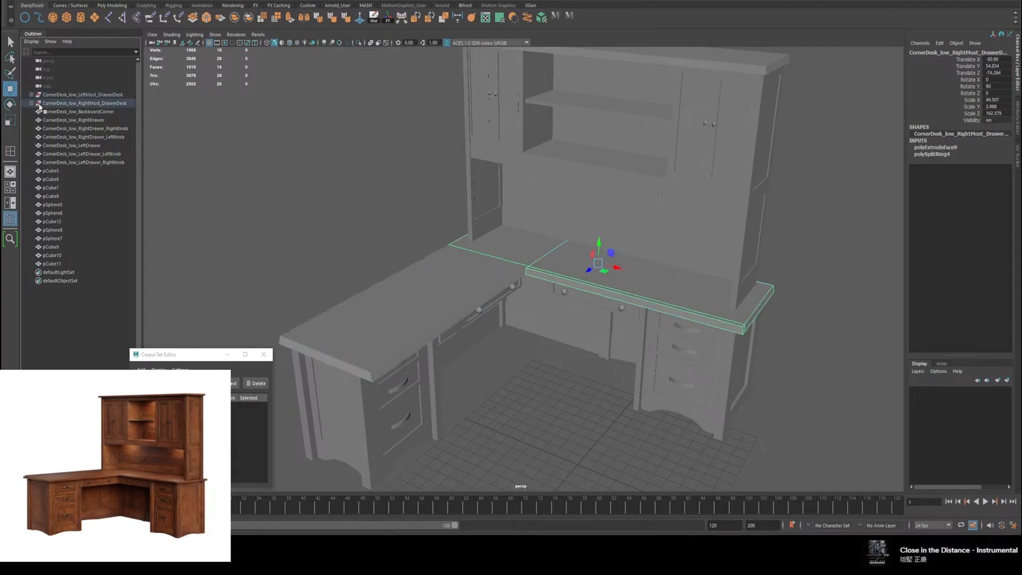
Step: Move the left drawer and its knobs into the LeftMost_DrawerDesk group, and the right drawer and its knobs into the RightMost_DrawerDesk group
{"action": "left_click", "coordinate": [75, 147], "text": "shift"}
{"action": "middle_click_drag", "start_coordinate": [39, 148], "coordinate": [42, 100]}
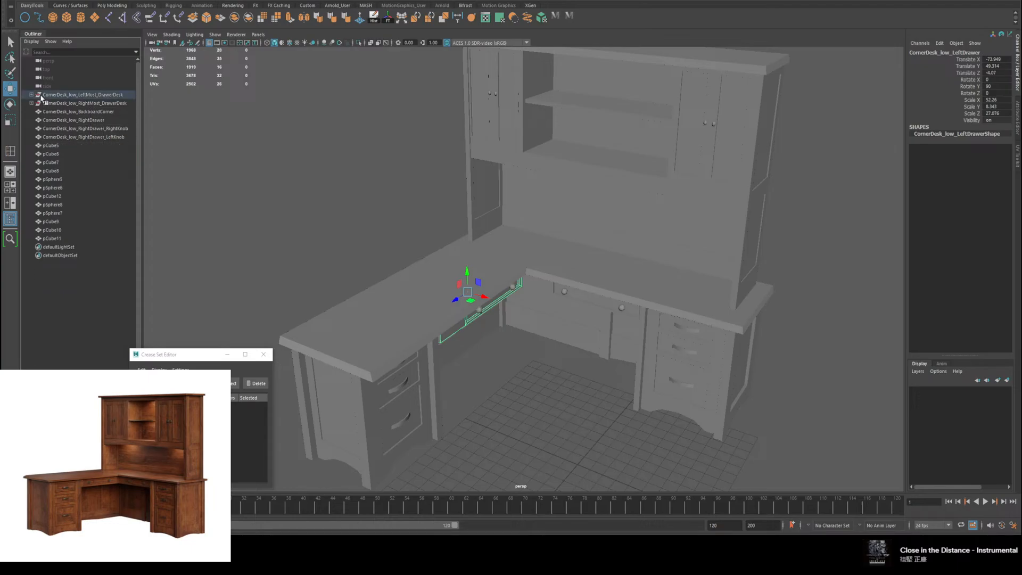
{"action": "left_click", "coordinate": [64, 137]}
{"action": "left_click", "coordinate": [63, 120], "text": "shift"}
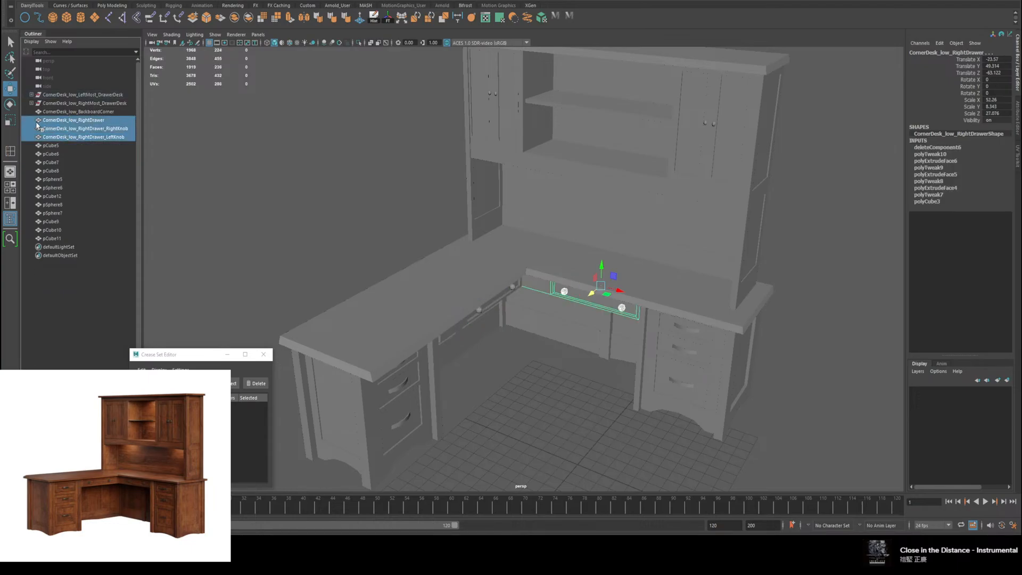
{"action": "middle_click_drag", "start_coordinate": [39, 126], "coordinate": [52, 108]}
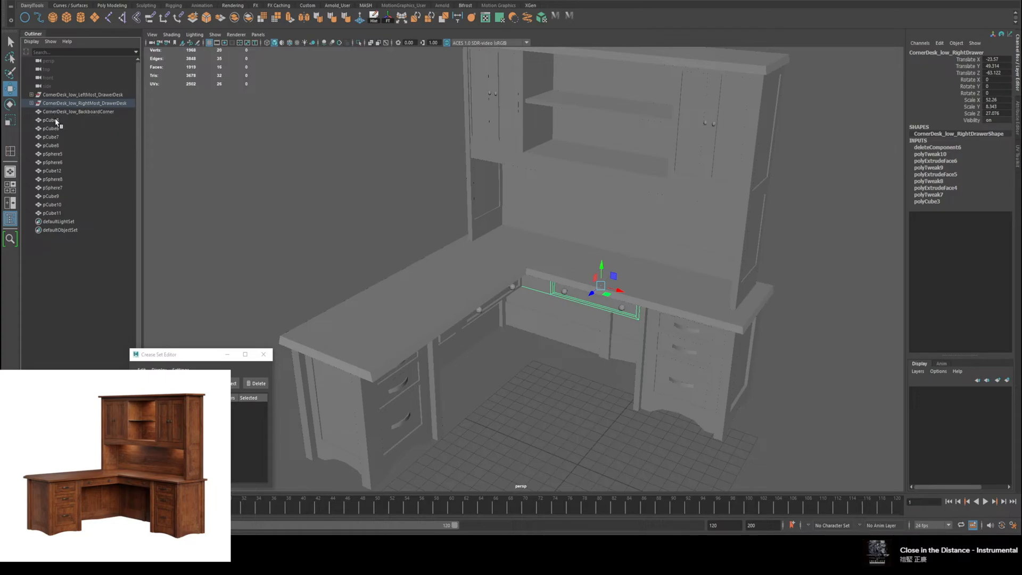
Step: Identify pCube5 in the model and review the contents of the LeftMost and RightMost drawer desk groups
{"action": "left_click", "coordinate": [56, 122]}
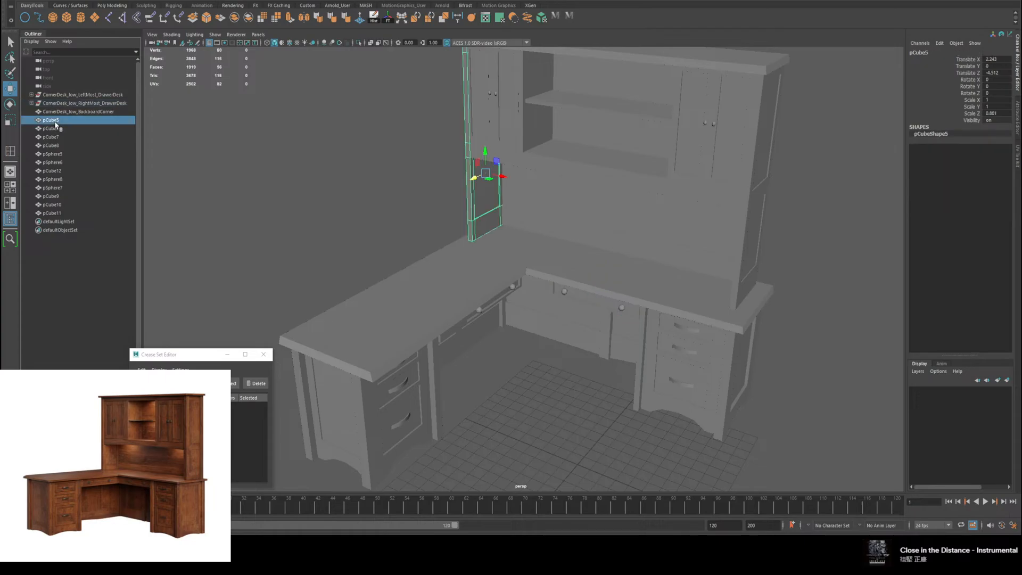
{"action": "left_click", "coordinate": [31, 95]}
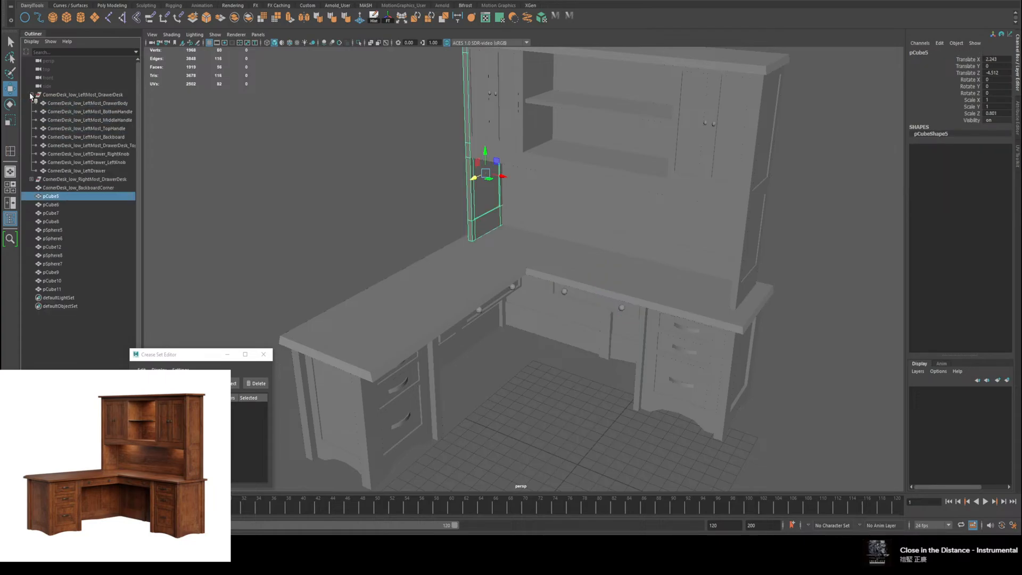
{"action": "left_click", "coordinate": [30, 94]}
{"action": "left_click", "coordinate": [32, 103]}
{"action": "left_click", "coordinate": [31, 103]}
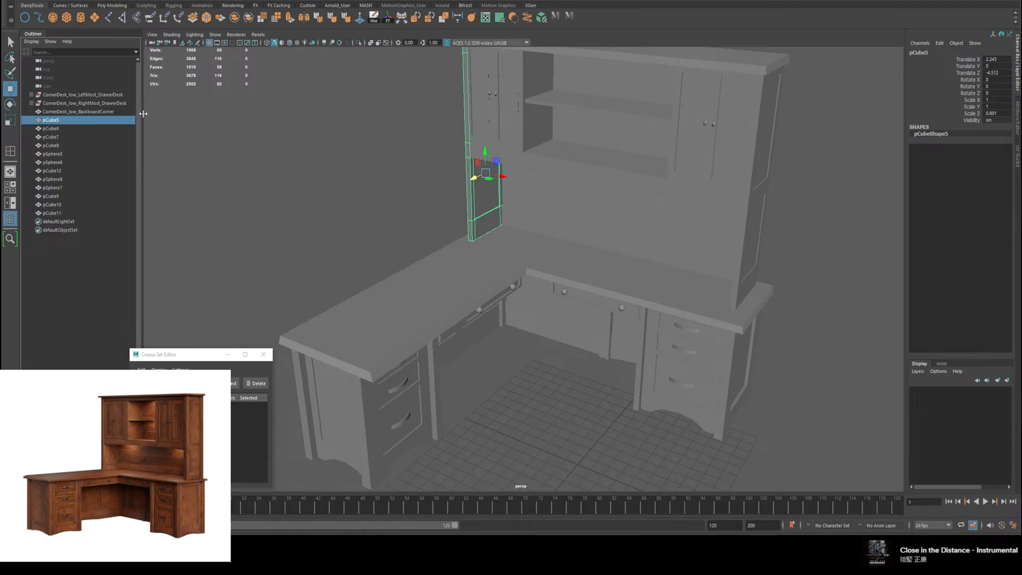
Step: Move the Crease Set Editor window away from the scene hierarchy list and select pCube5, the hutch's left side panel
{"action": "left_click_drag", "start_coordinate": [187, 354], "coordinate": [204, 354]}
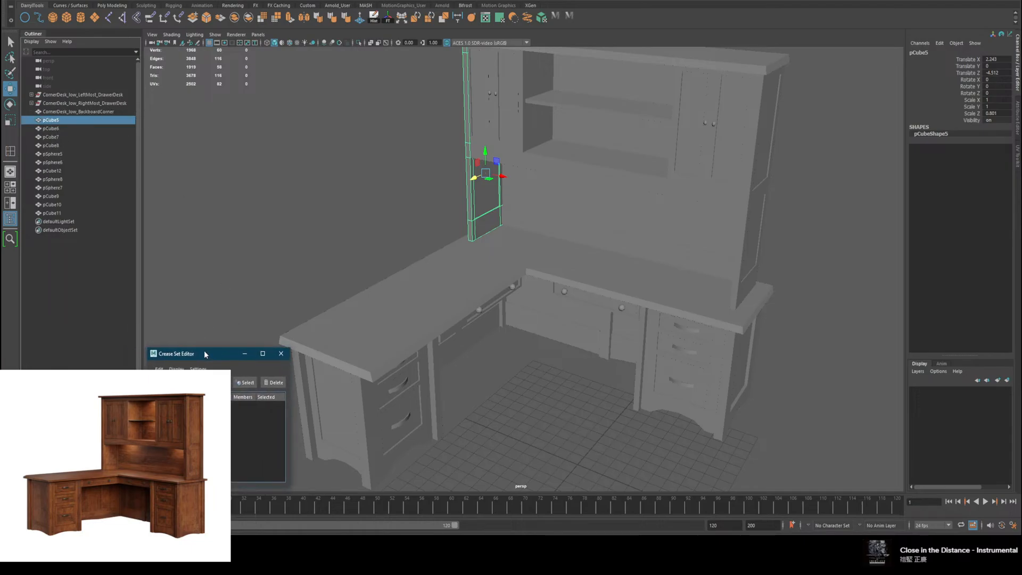
{"action": "left_click", "coordinate": [94, 250]}
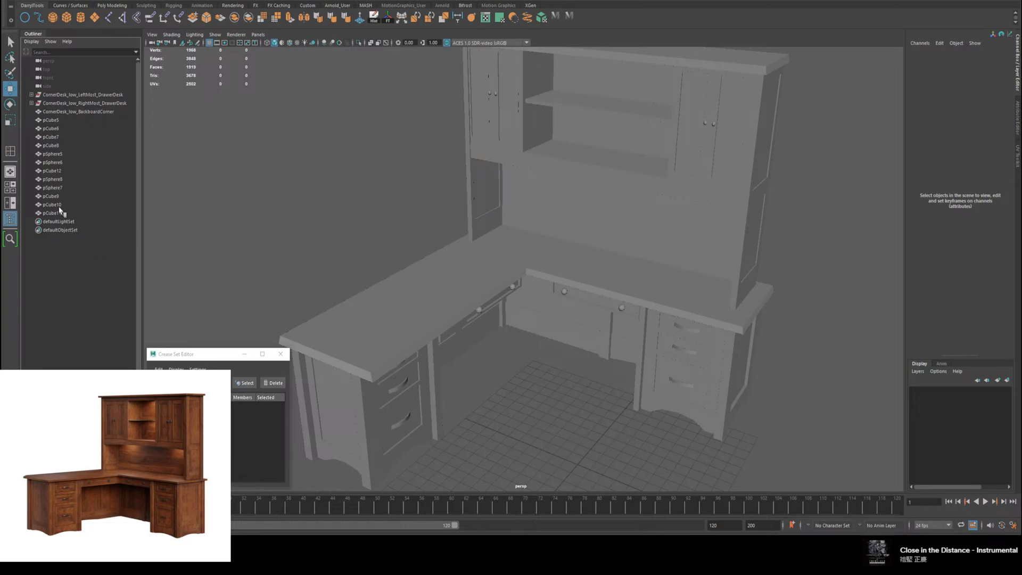
{"action": "left_click_drag", "start_coordinate": [193, 354], "coordinate": [289, 352]}
{"action": "left_click", "coordinate": [89, 308]}
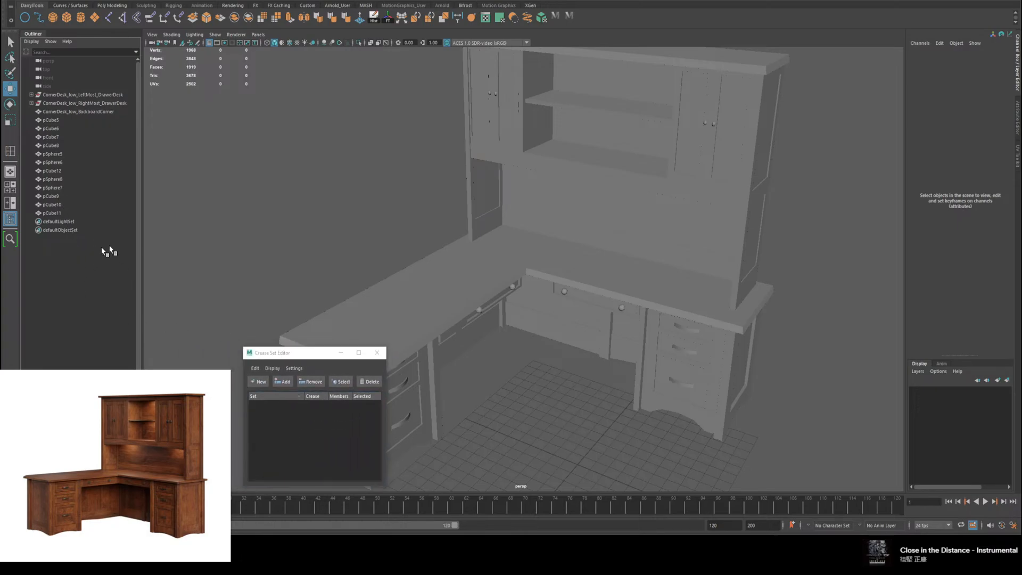
{"action": "left_click", "coordinate": [50, 121]}
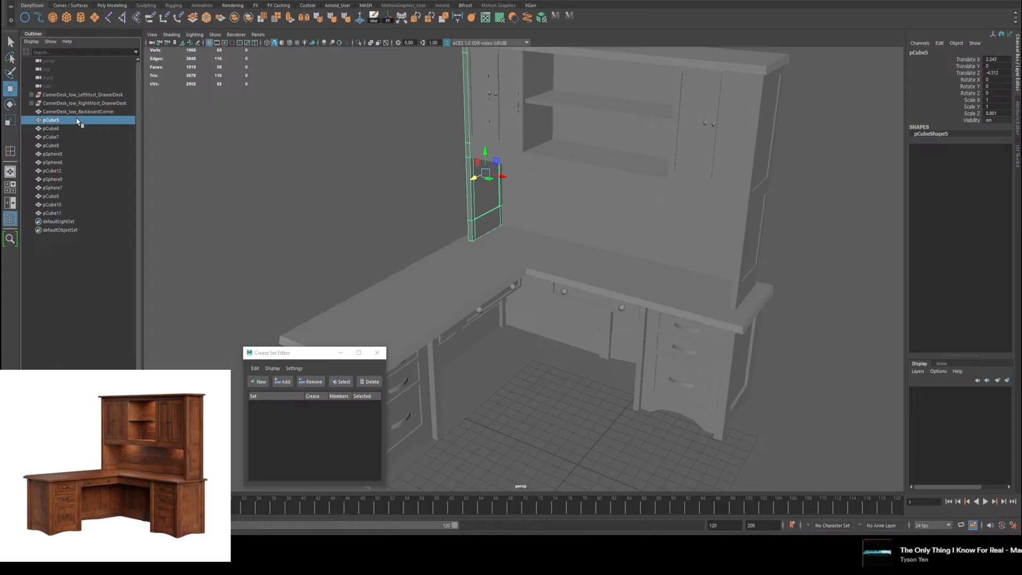
Step: Rename pCube5, the hutch's left side panel, as CornerDesk_low_TopShelf and copy that name for reuse
{"action": "double_click", "coordinate": [53, 121]}
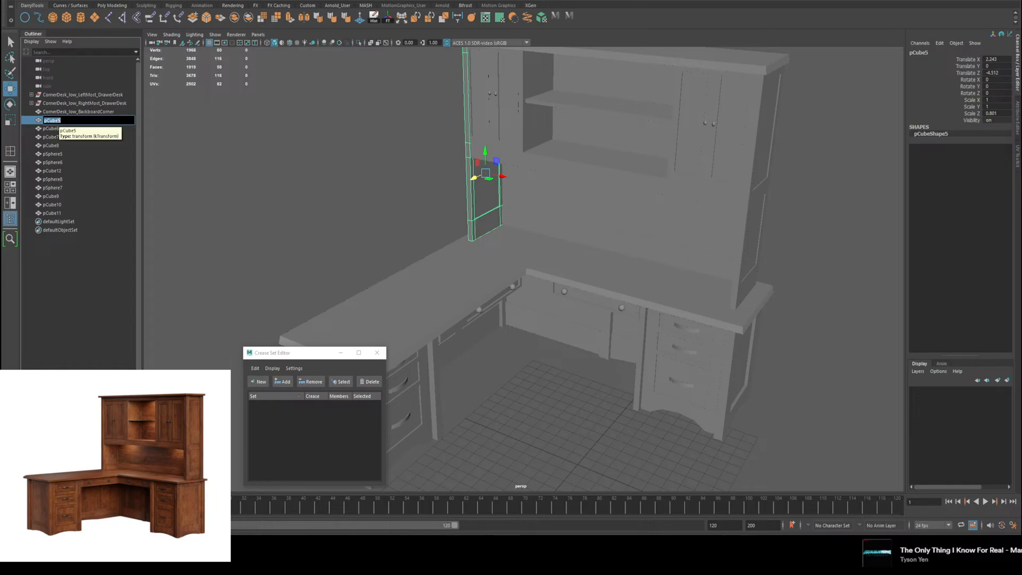
{"action": "key", "text": "ctrl+v"}
{"action": "key", "text": "BackSpace"}
{"action": "key", "text": "BackSpace"}
{"action": "key", "text": "BackSpace"}
{"action": "key", "text": "BackSpace"}
{"action": "key", "text": "BackSpace"}
{"action": "key", "text": "BackSpace"}
{"action": "key", "text": "BackSpace"}
{"action": "key", "text": "BackSpace"}
{"action": "key", "text": "BackSpace"}
{"action": "key", "text": "BackSpace"}
{"action": "key", "text": "BackSpace"}
{"action": "key", "text": "BackSpace"}
{"action": "key", "text": "BackSpace"}
{"action": "key", "text": "BackSpace"}
{"action": "key", "text": "BackSpace"}
{"action": "key", "text": "BackSpace"}
{"action": "key", "text": "BackSpace"}
{"action": "key", "text": "BackSpace"}
{"action": "key", "text": "BackSpace"}
{"action": "key", "text": "BackSpace"}
{"action": "key", "text": "BackSpace"}
{"action": "type", "text": "TopShe"}
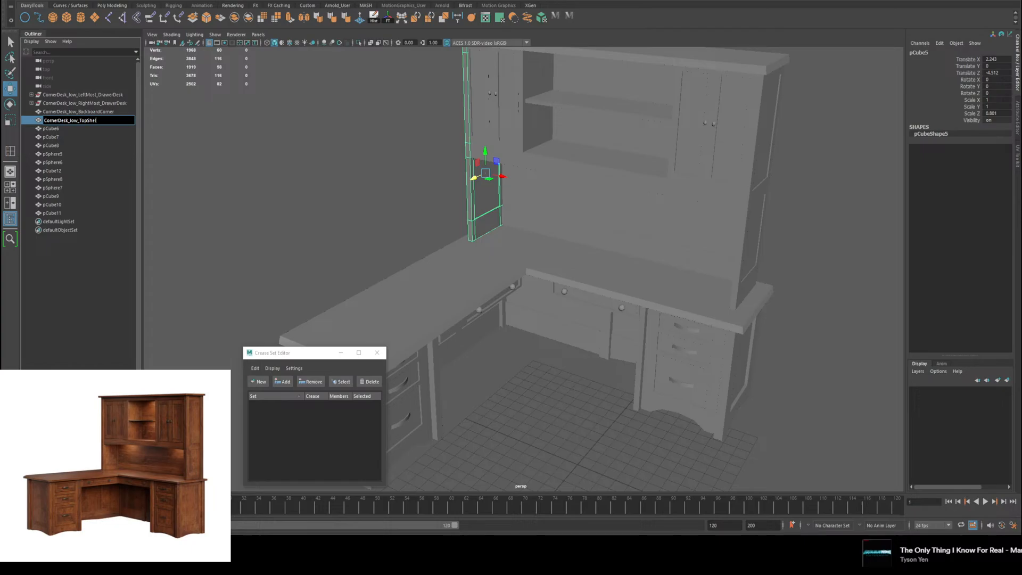
{"action": "key", "text": "ctrl+a"}
{"action": "key", "text": "ctrl+c"}
{"action": "left_click", "coordinate": [59, 129]}
Step: Extend the hutch's left side panel name to CornerDesk_low_TopShelf_LeftMostWall
{"action": "left_click", "coordinate": [71, 122]}
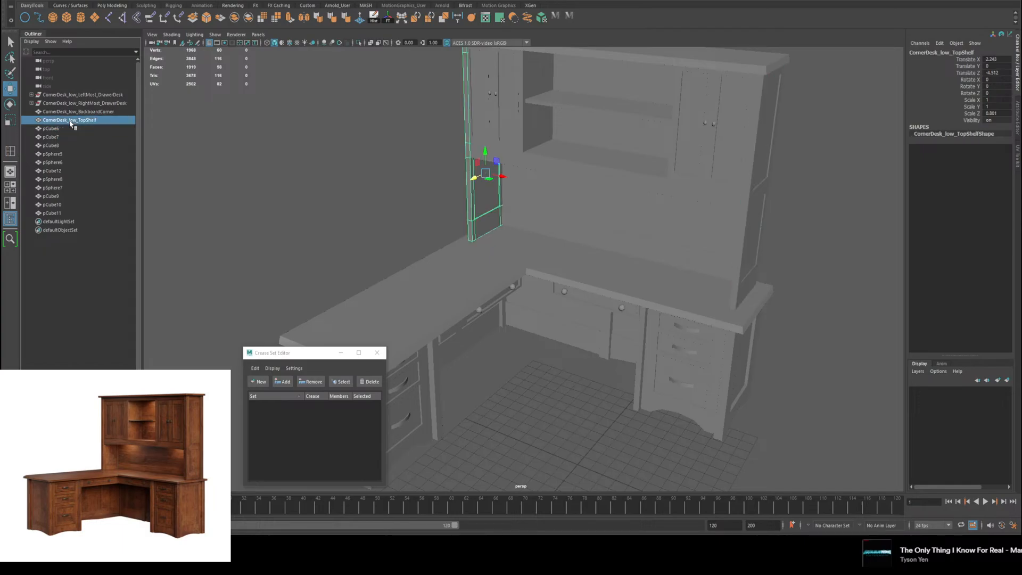
{"action": "double_click", "coordinate": [71, 122]}
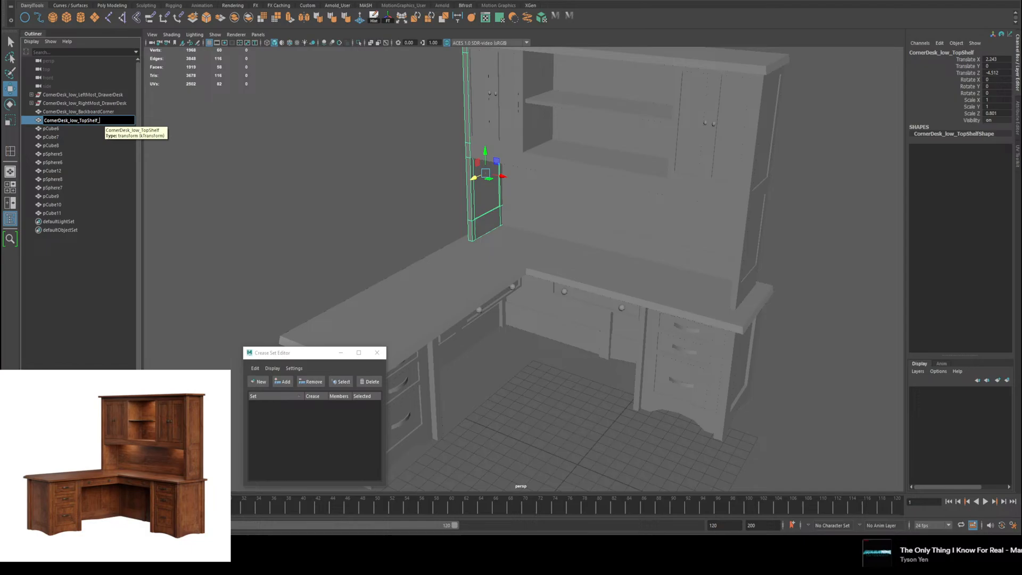
{"action": "type", "text": "LeftMostWall"}
{"action": "key", "text": "Return"}
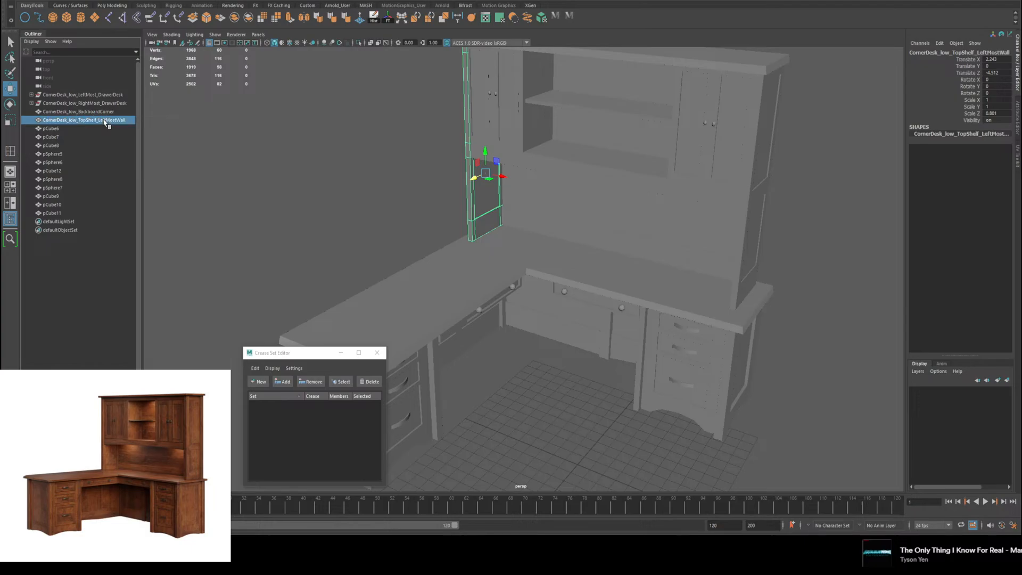
Step: Rename pCube6, the hutch's right side panel, as CornerDesk_low_TopShelf_RightMostWall
{"action": "double_click", "coordinate": [79, 129]}
{"action": "key", "text": "ctrl+v"}
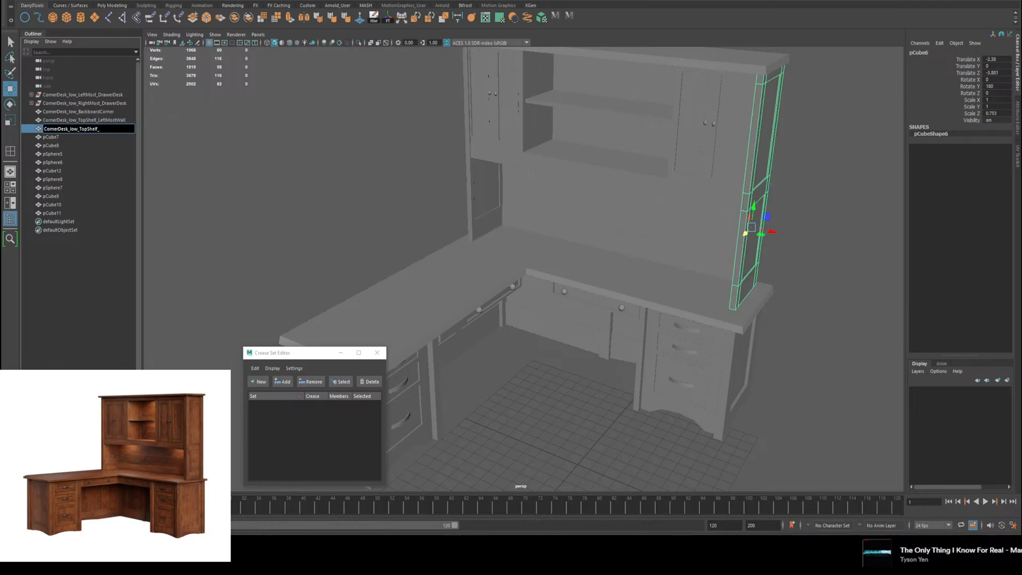
{"action": "type", "text": "_RightMostWall"}
{"action": "key", "text": "Return"}
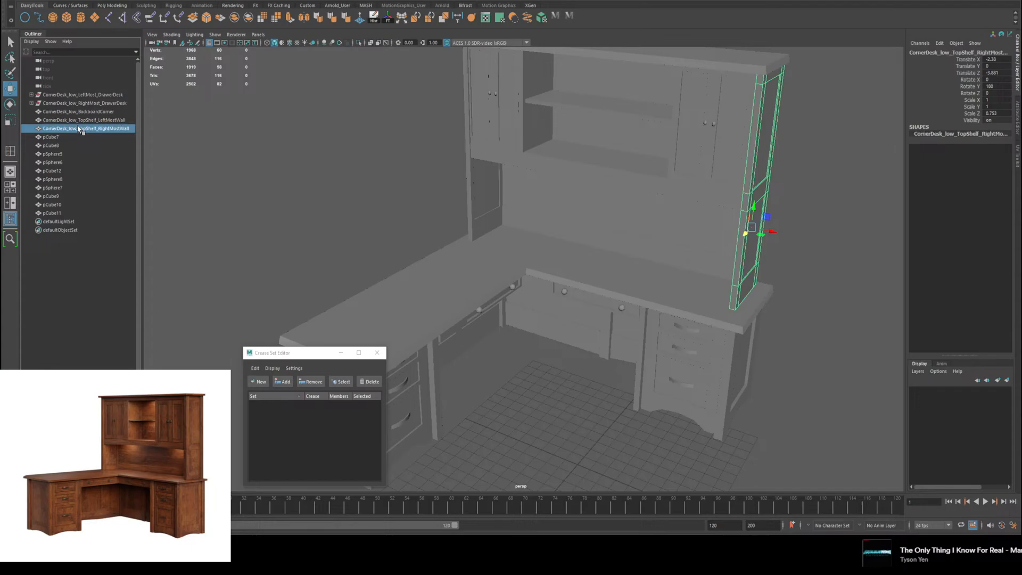
Step: Rename pCube7, the long shelf beneath the hutch cabinets, as CornerDesk_low_TopShelf_MiddleShelf
{"action": "double_click", "coordinate": [60, 137]}
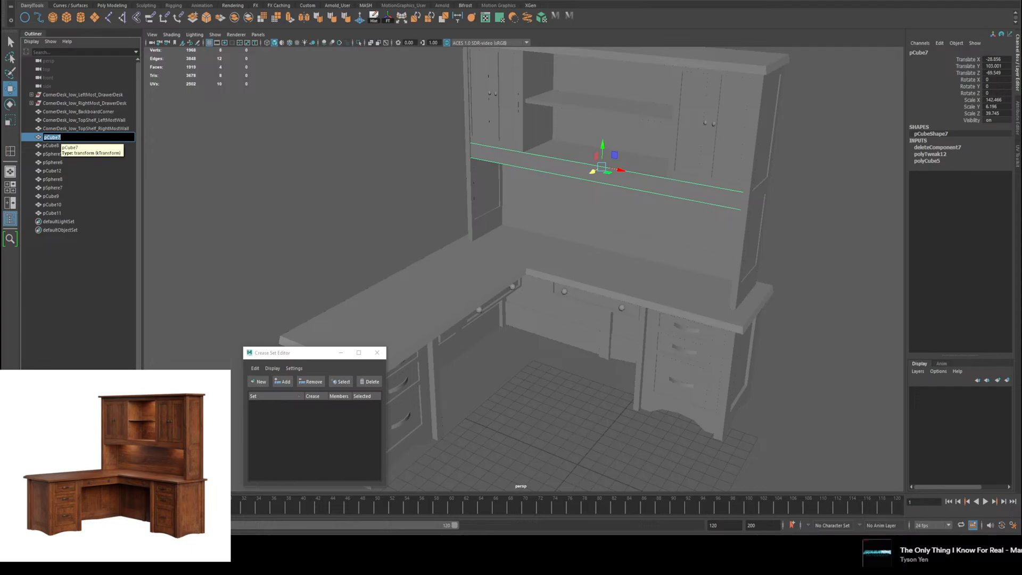
{"action": "key", "text": "ctrl+v"}
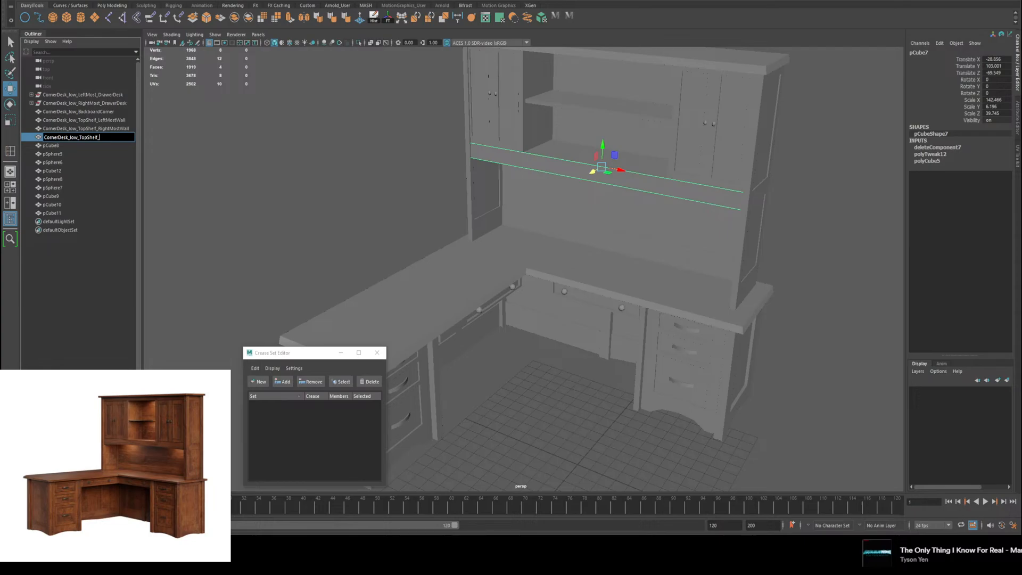
{"action": "type", "text": "iddleShelf"}
{"action": "key", "text": "Return"}
Step: Rename pCube8, the hutch's right cabinet, as CornerDesk_low_TopShelf_RightCabinet
{"action": "double_click", "coordinate": [52, 145]}
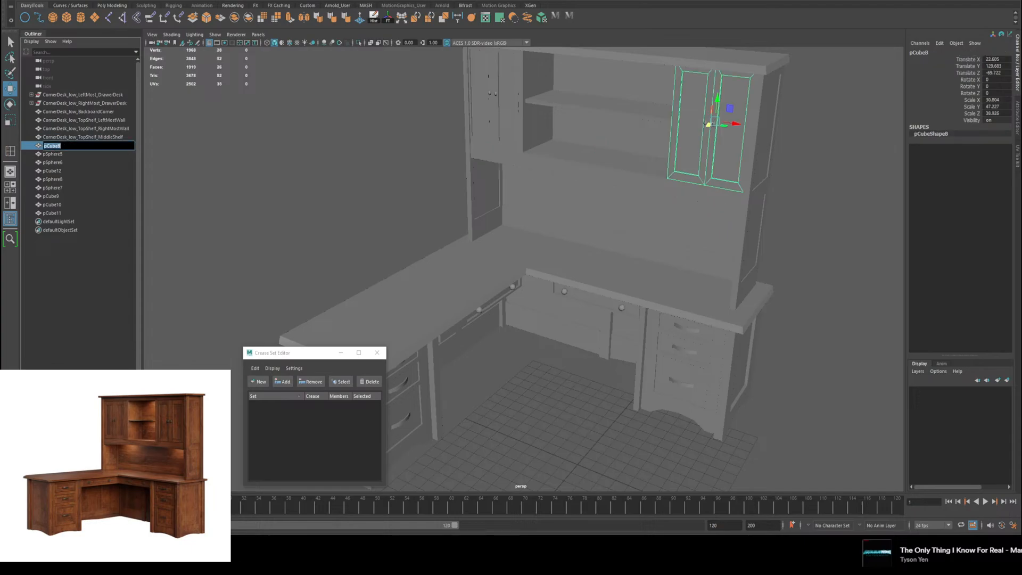
{"action": "key", "text": "ctrl+v"}
{"action": "type", "text": "_RightCabinet"}
{"action": "key", "text": "Return"}
Step: Rename pSphere5, the left knob on the hutch's right cabinet, as CornerDesk_low_TopShelfRightCabinet_LeftKnob
{"action": "double_click", "coordinate": [54, 154]}
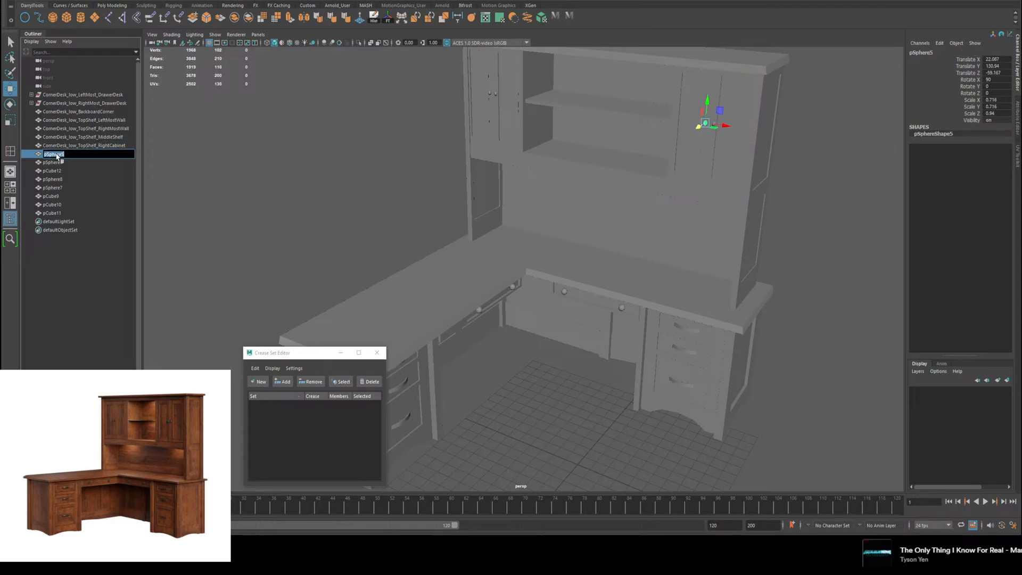
{"action": "key", "text": "ctrl+v"}
{"action": "type", "text": "RightCabinet_LeftKnob"}
{"action": "key", "text": "Return"}
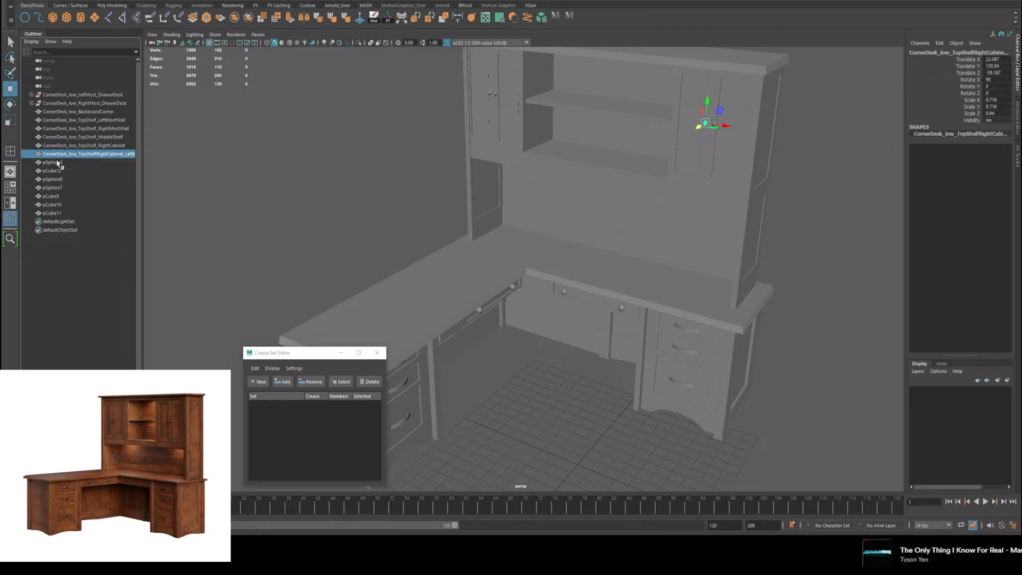
Step: Rename pSphere6 as the right cabinet's right knob, using a name that starts with CornerDesk_low_TopShelf_RightCabinet_Right
{"action": "double_click", "coordinate": [56, 162]}
{"action": "key", "text": "ctrl+v"}
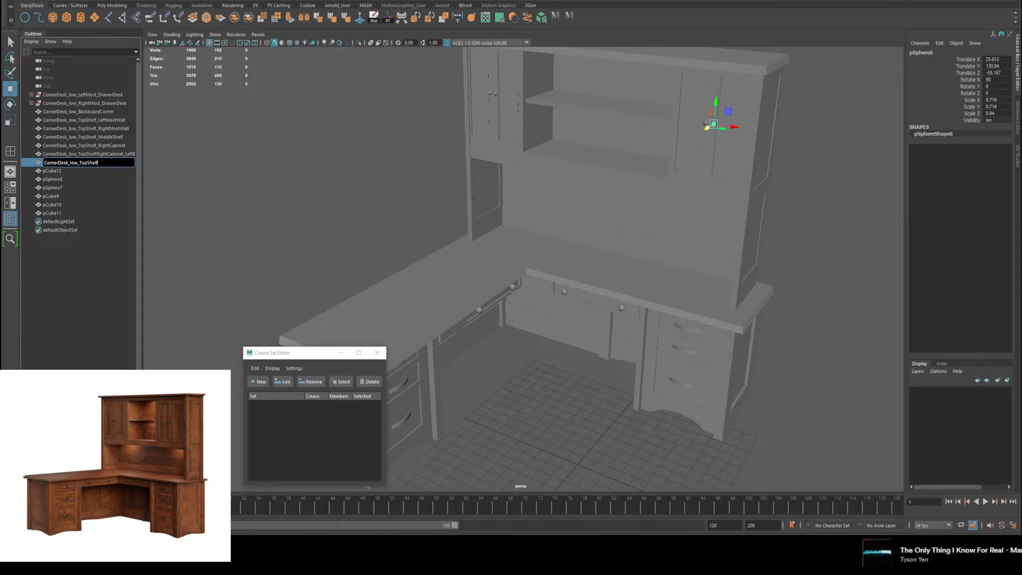
{"action": "type", "text": "_RightCabinet_Ri"}
{"action": "type", "text": "ghtKno"}
{"action": "key", "text": "Return"}
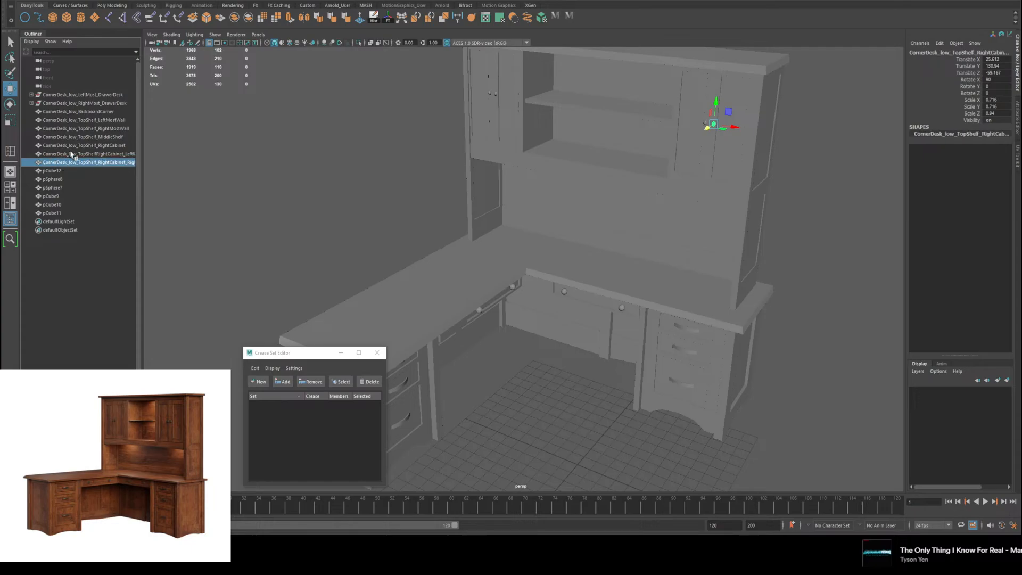
Step: Add the missing underscore to the right cabinet's left knob name, making it CornerDesk_low_TopShelf_RightCabinet_LeftKnob
{"action": "left_click", "coordinate": [89, 155]}
{"action": "double_click", "coordinate": [89, 154]}
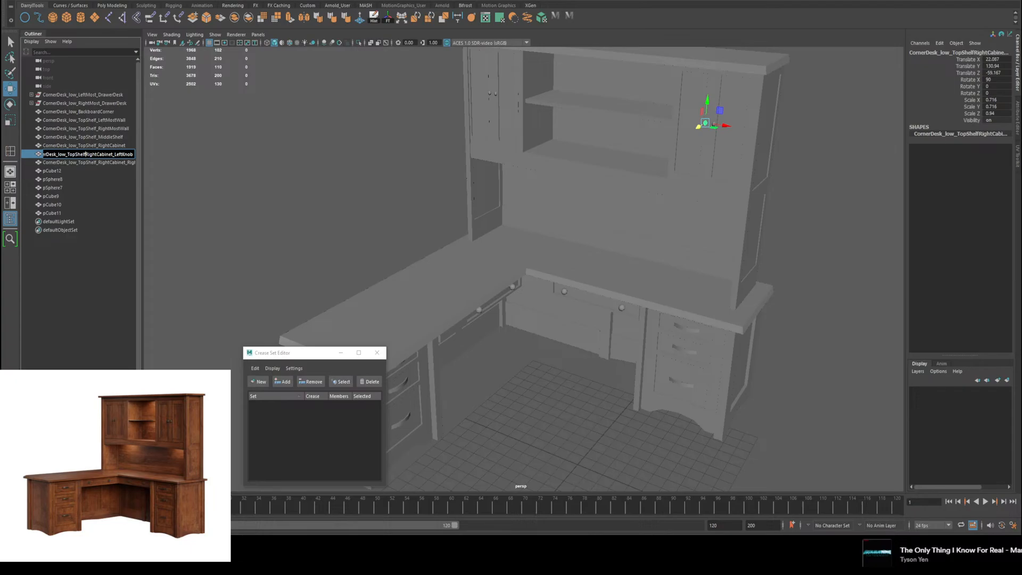
{"action": "type", "text": "_"}
{"action": "key", "text": "Return"}
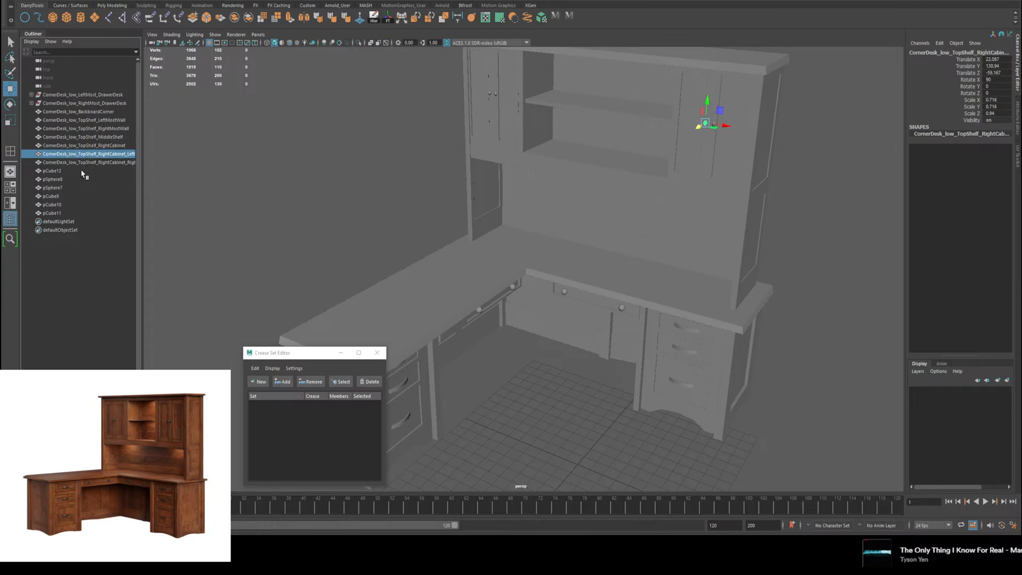
Step: Rename pCube12, the hutch's left cabinet, as CornerDesk_low_TopShelf_LeftCabinet
{"action": "left_click", "coordinate": [82, 171]}
{"action": "double_click", "coordinate": [82, 171]}
{"action": "key", "text": "ctrl+v"}
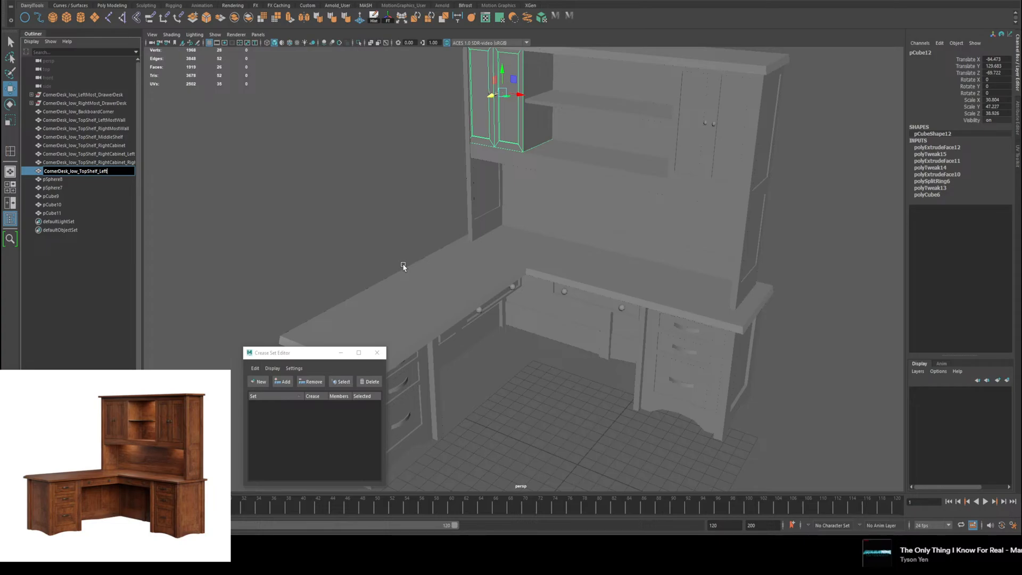
{"action": "type", "text": "abinet"}
{"action": "key", "text": "Return"}
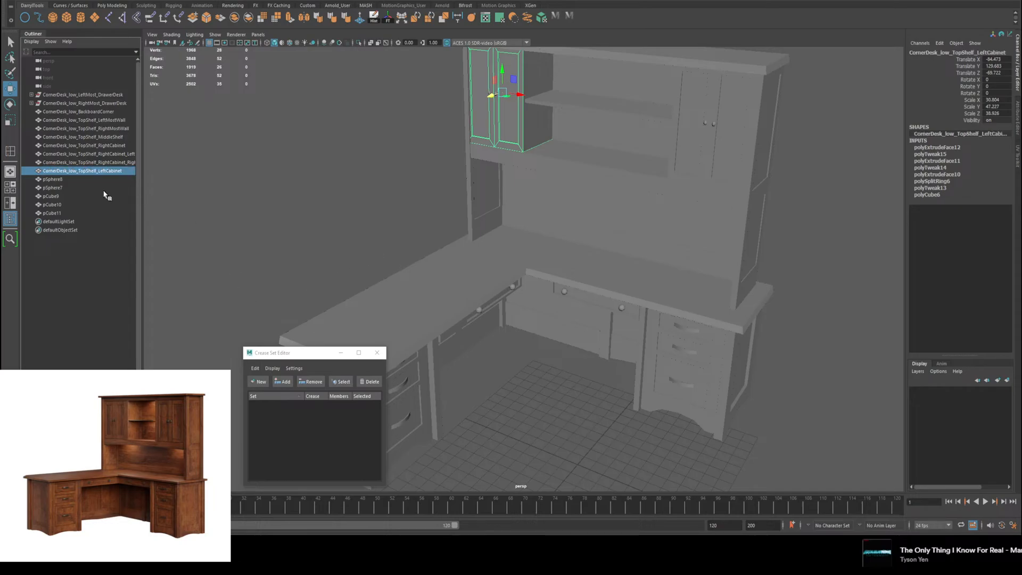
Step: Rename pSphere8, the left knob on the hutch's left cabinet, as CornerDesk_low_TopShelf_LeftCabinet_LeftKnob
{"action": "double_click", "coordinate": [74, 179]}
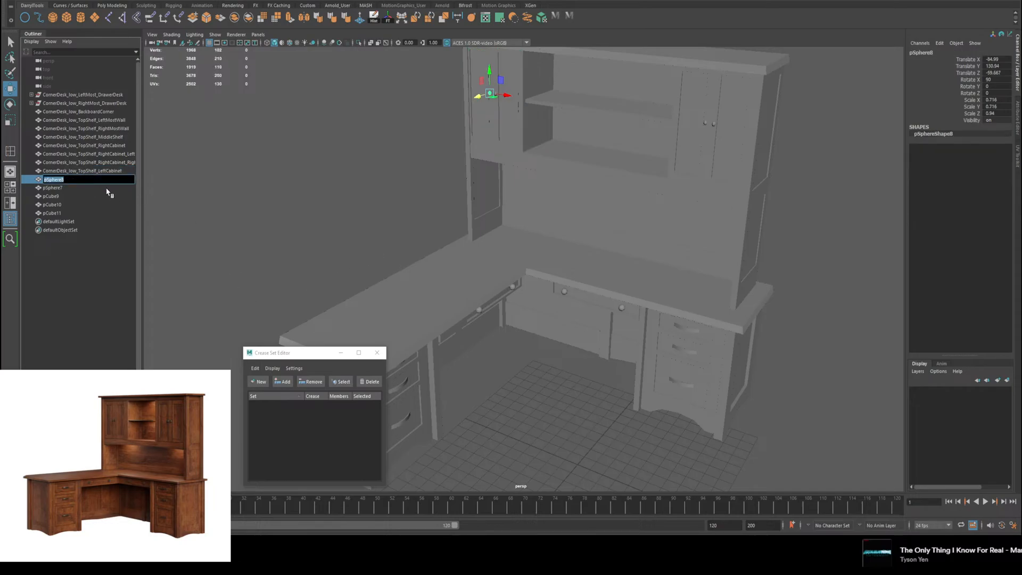
{"action": "type", "text": "CornerDesk_low_TopShelf"}
{"action": "type", "text": "_LeftCabinet_LeftKnob"}
{"action": "key", "text": "Return"}
Step: Rename pSphere7, the right knob on the hutch's left cabinet, as CornerDesk_low_TopShelf_LeftCabinet_RightKnob
{"action": "double_click", "coordinate": [98, 187]}
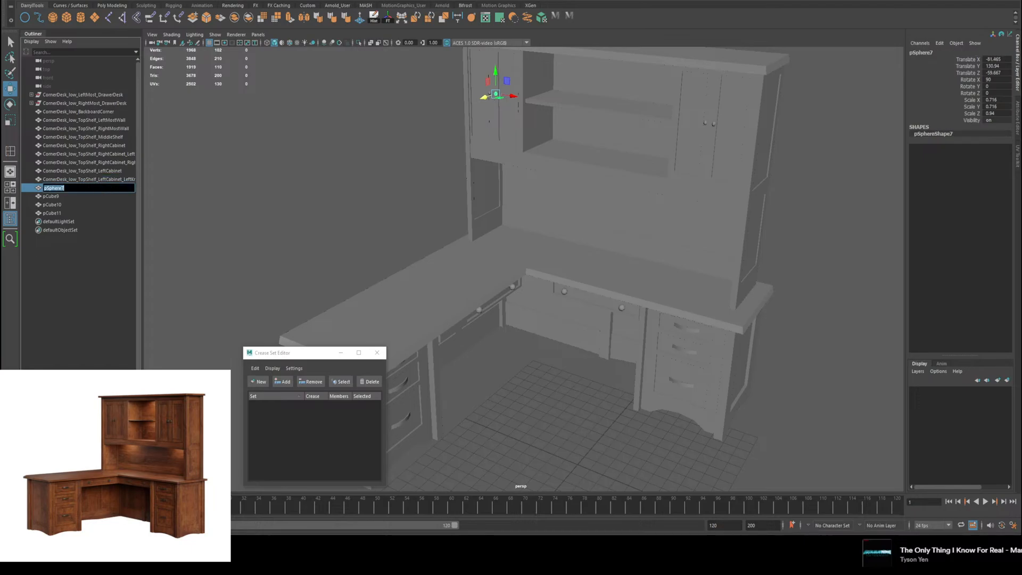
{"action": "type", "text": "CornerDesk_low_TopShelf"}
{"action": "type", "text": "_LeftCabi"}
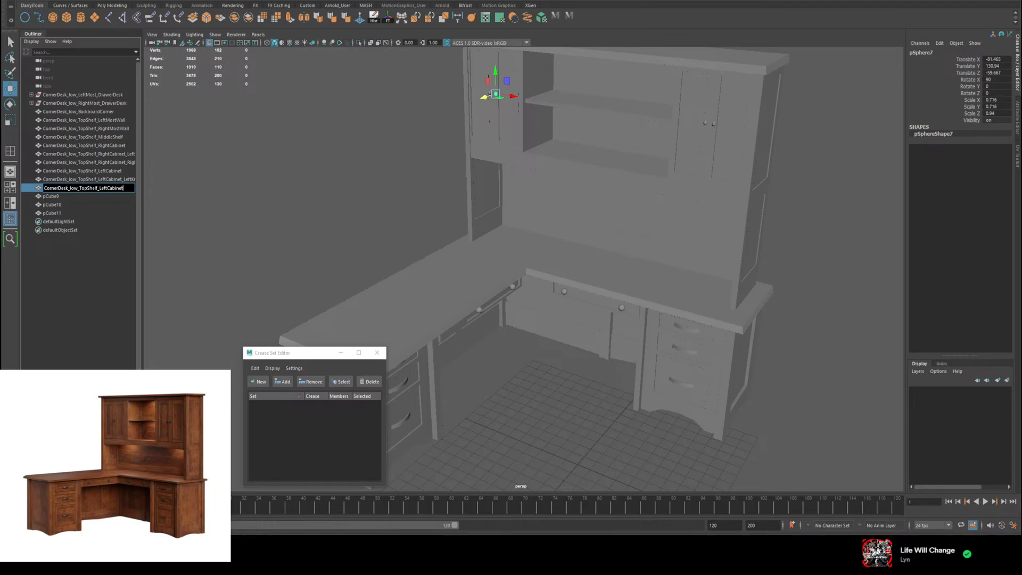
{"action": "type", "text": "net_RightKnob"}
{"action": "key", "text": "Return"}
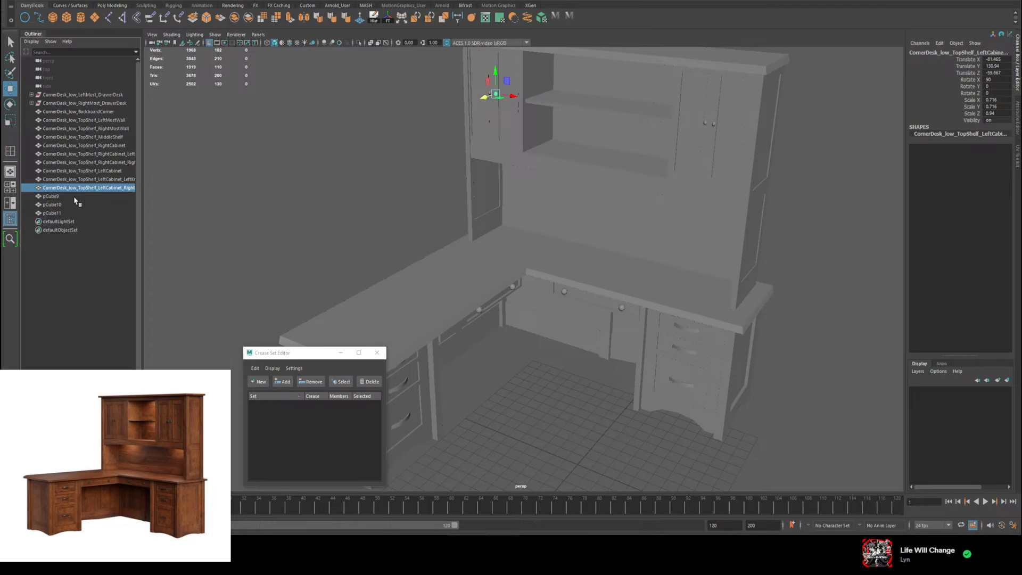
Step: Rename the hutch's top board, pCube9, as CornerDesk_low_TopShelf_Top and its back panel, pCube10, as CornerDesk_low_TopShelf_Back
{"action": "double_click", "coordinate": [53, 196]}
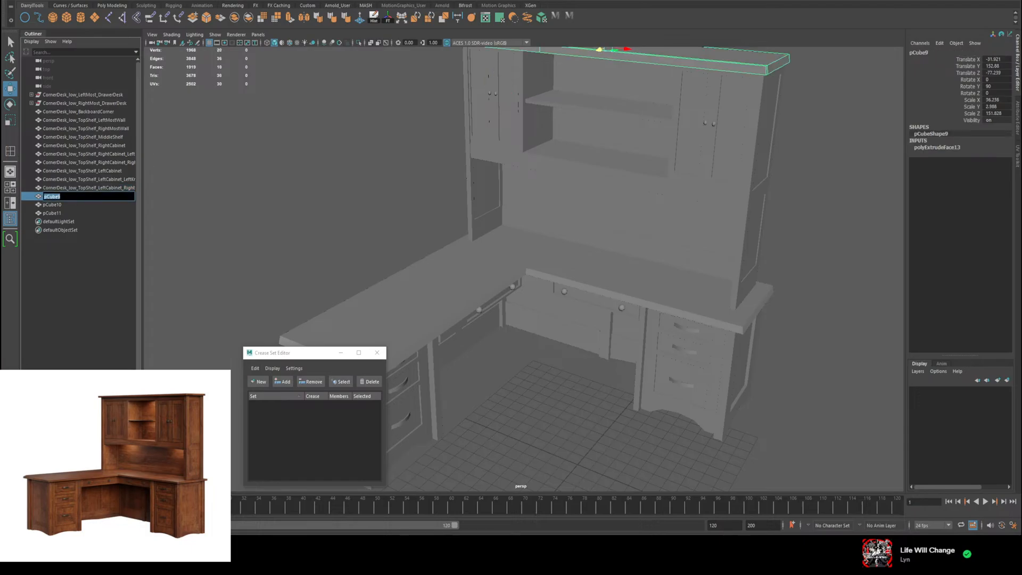
{"action": "type", "text": "CornerDesk_low_TopShelf"}
{"action": "key", "text": "Return"}
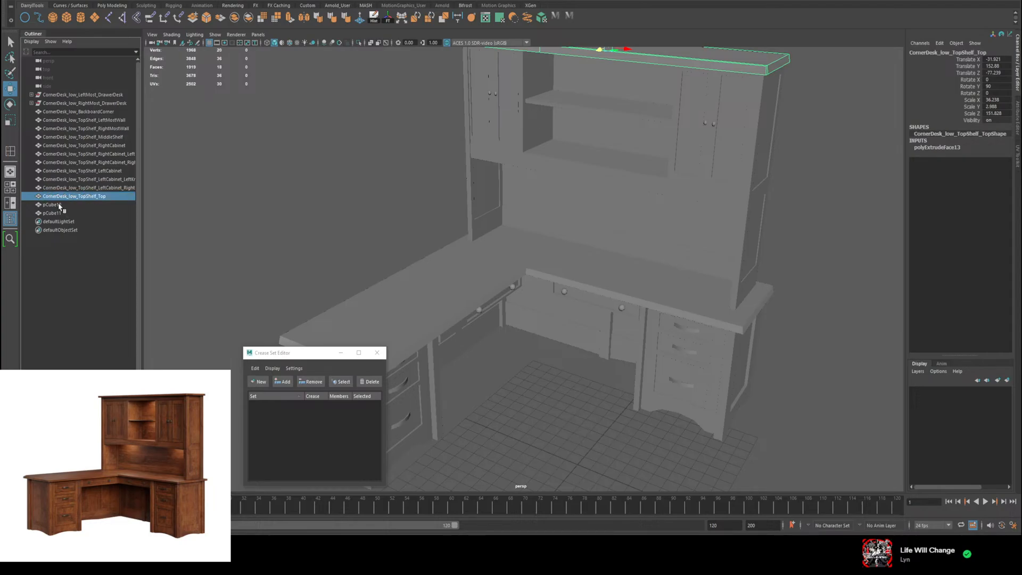
{"action": "left_click", "coordinate": [59, 205]}
{"action": "double_click", "coordinate": [60, 206]}
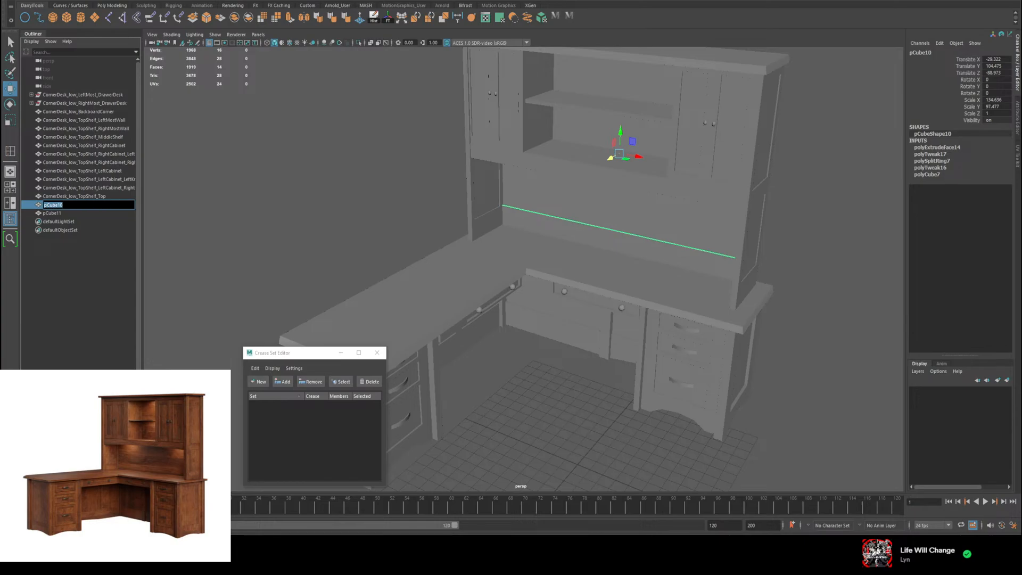
{"action": "type", "text": "CornerDesk_low_TopShelf"}
{"action": "key", "text": "Return"}
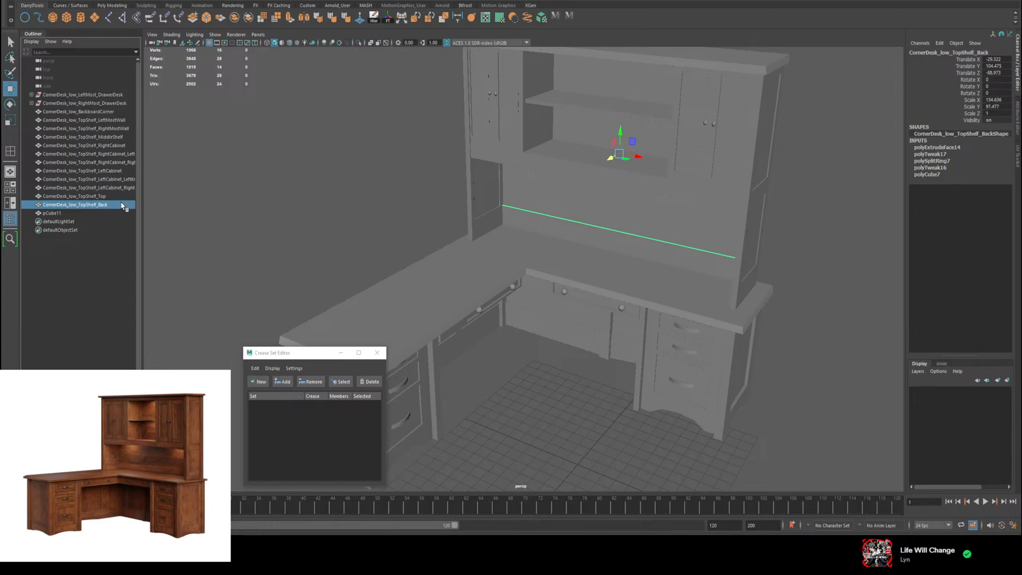
Step: Rename pCube11, the small shelf between the hutch cabinets, as CornerDesk_low_TopShelf_MiddleMiddleShelf
{"action": "left_click", "coordinate": [60, 214]}
{"action": "double_click", "coordinate": [59, 213]}
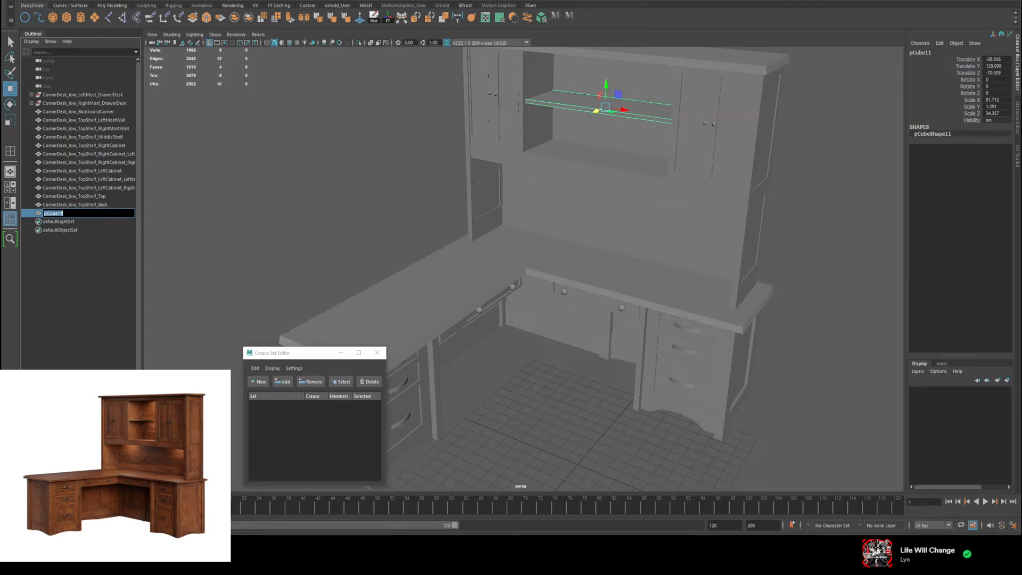
{"action": "type", "text": "CornerDesk_low_TopShelf"}
{"action": "type", "text": "_MiddleMiddleShelf"}
{"action": "key", "text": "Return"}
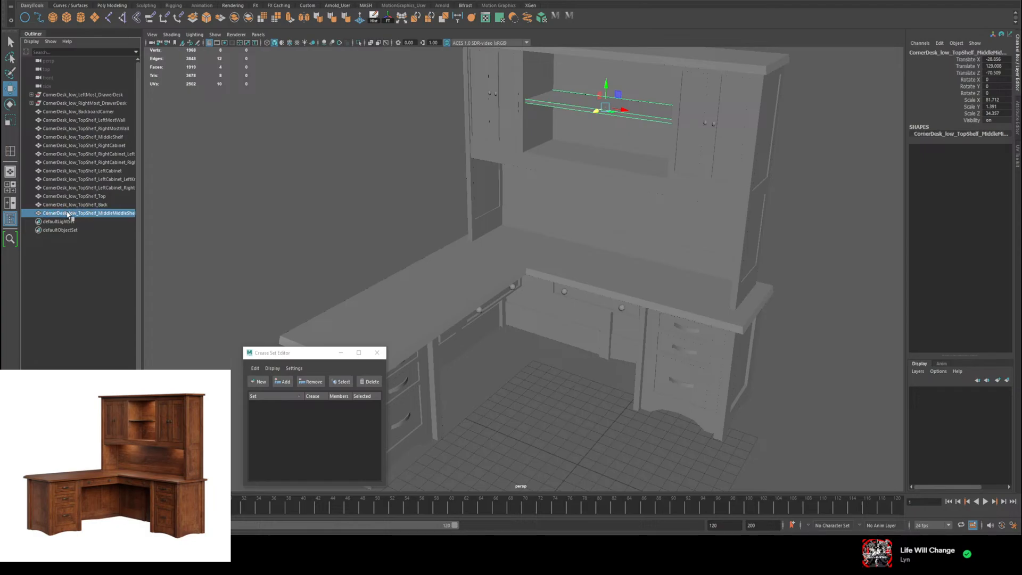
Step: Group all TopShelf parts from LeftMostWall through MiddleMiddleShelf and name the group CornerDesk_low_TopShelf
{"action": "left_click", "coordinate": [62, 121]}
{"action": "left_click", "coordinate": [59, 113]}
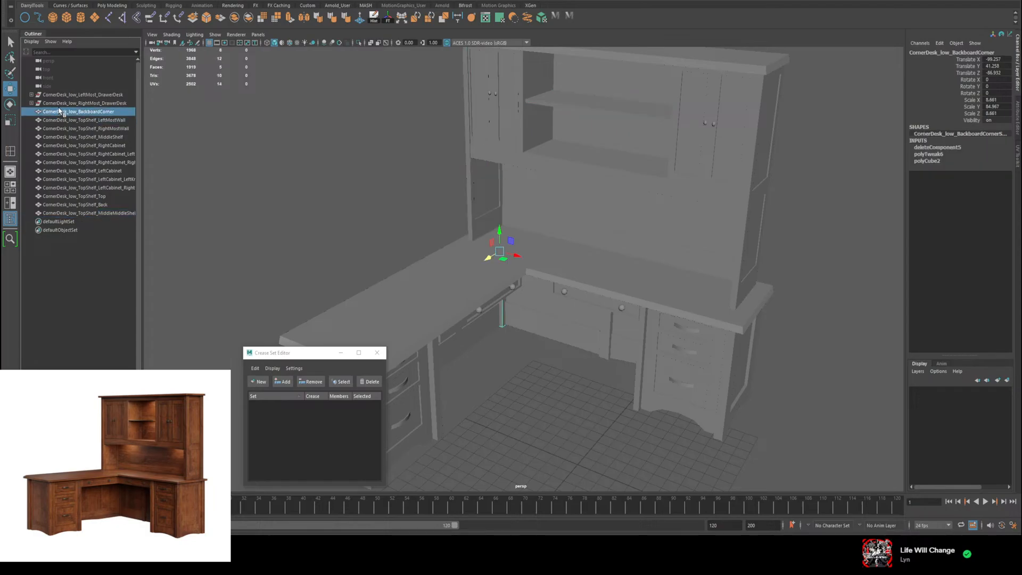
{"action": "left_click", "coordinate": [67, 121]}
{"action": "left_click", "coordinate": [90, 213], "text": "shift"}
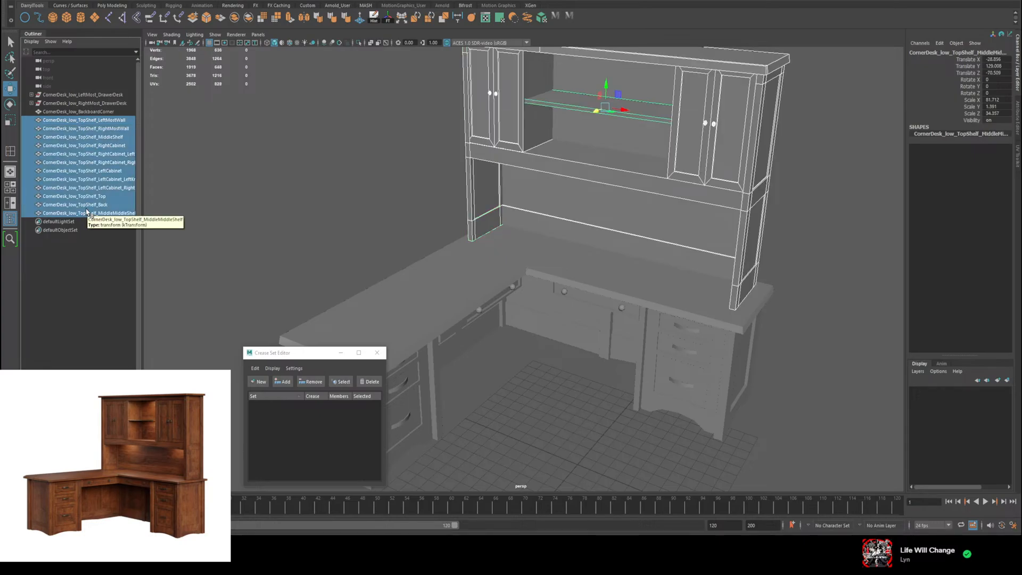
{"action": "key", "text": "ctrl+g"}
{"action": "double_click", "coordinate": [58, 121]}
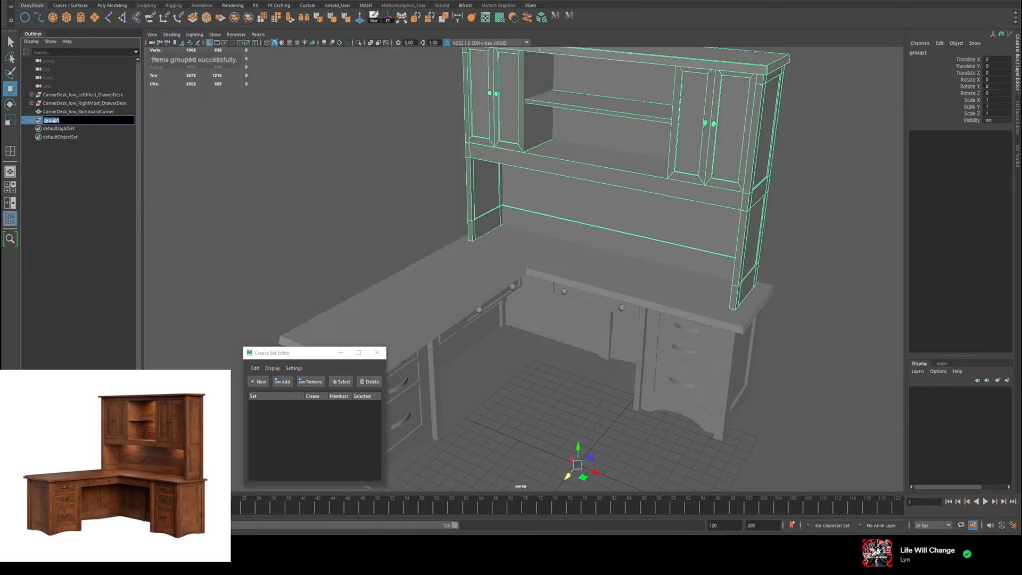
{"action": "type", "text": "CornerDesk_low_TopShelf"}
{"action": "left_click", "coordinate": [75, 215]}
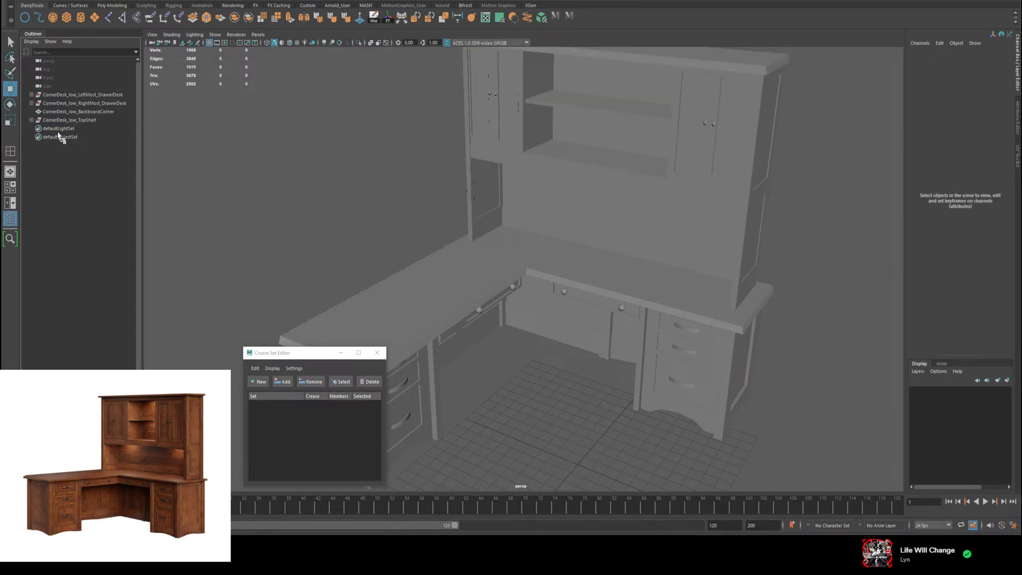
Step: Move the CornerDesk_low_TopShelf group's pivot from the grid origin up to the middle of the hutch
{"action": "left_click", "coordinate": [59, 122]}
{"action": "middle_click_drag", "start_coordinate": [557, 359], "coordinate": [554, 333], "text": "alt"}
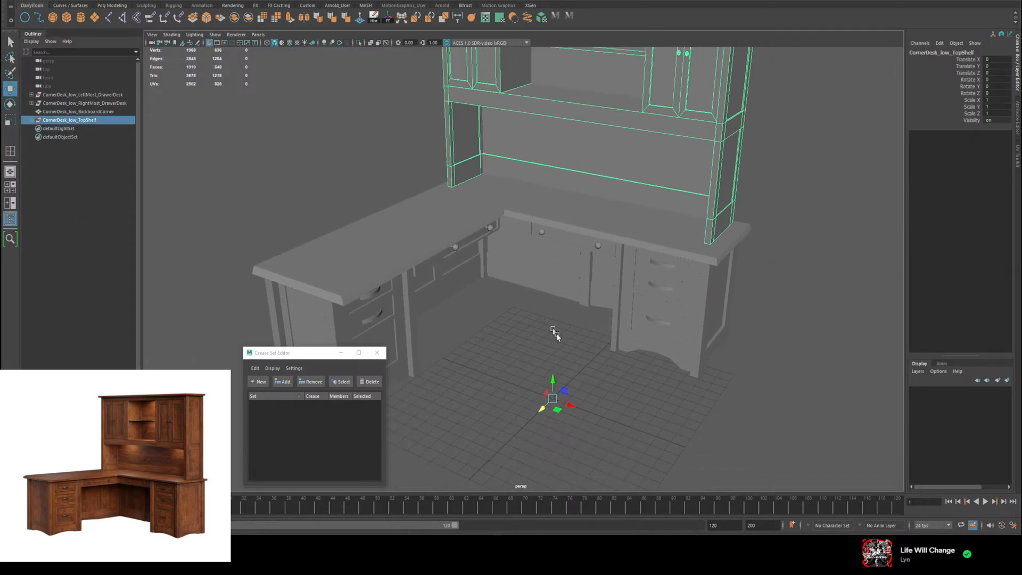
{"action": "key", "text": "d"}
{"action": "left_click_drag", "start_coordinate": [554, 380], "coordinate": [563, 140]}
{"action": "left_click_drag", "start_coordinate": [676, 99], "coordinate": [603, 97]}
{"action": "left_click_drag", "start_coordinate": [497, 181], "coordinate": [330, 224], "text": "alt"}
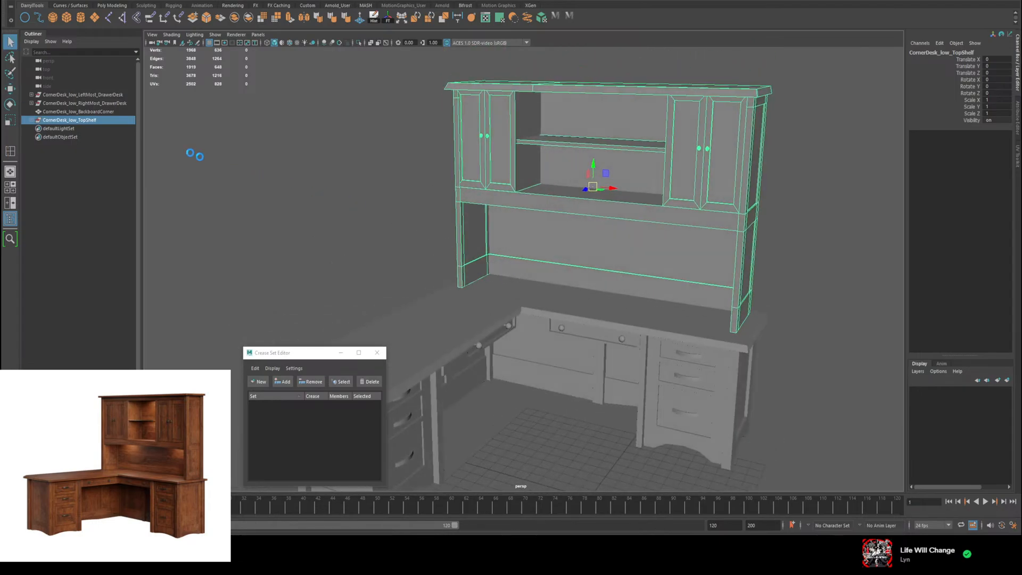
Step: Reorder the hierarchy so the CornerDesk_low_TopShelf group sits above CornerDesk_low_BackboardCorner, and clear the selection
{"action": "middle_click_drag", "start_coordinate": [33, 122], "coordinate": [43, 109]}
{"action": "left_click", "coordinate": [88, 186]}
{"action": "scroll", "coordinate": [565, 254], "scroll_direction": "down", "scroll_amount": 5}
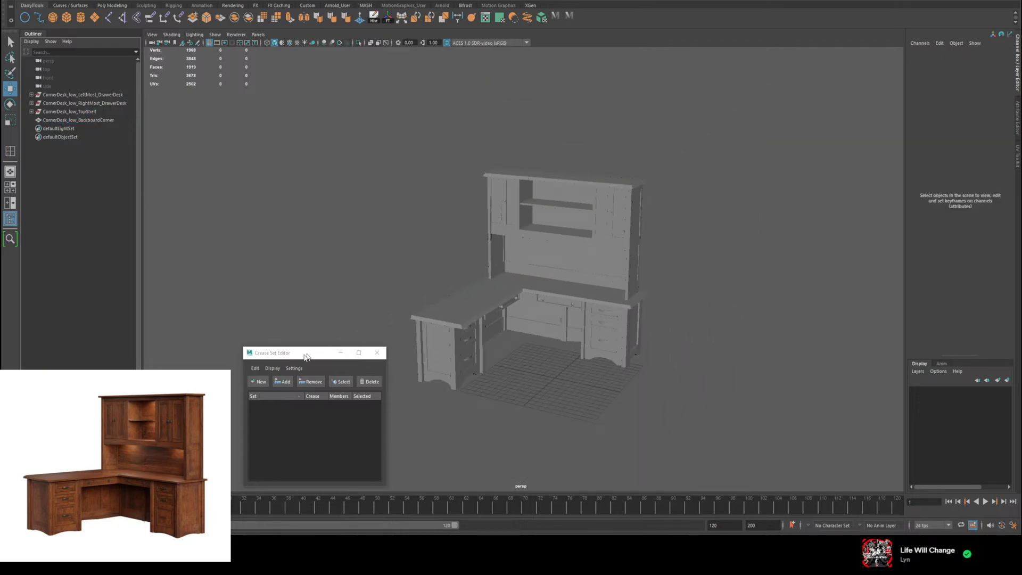
Step: Expand the LeftMost_DrawerDesk, RightMost_DrawerDesk and TopShelf groups to review their named parts, and collapse them again
{"action": "scroll", "coordinate": [511, 215], "scroll_direction": "up", "scroll_amount": 4}
{"action": "mouse_move", "coordinate": [510, 215]}
{"action": "left_mouse_down", "text": "alt"}
{"action": "mouse_move", "coordinate": [493, 212]}
{"action": "mouse_move", "coordinate": [497, 203]}
{"action": "mouse_move", "coordinate": [538, 199]}
{"action": "mouse_move", "coordinate": [477, 206]}
{"action": "mouse_move", "coordinate": [453, 189]}
{"action": "mouse_move", "coordinate": [427, 198]}
{"action": "mouse_move", "coordinate": [520, 216]}
{"action": "mouse_move", "coordinate": [504, 215]}
{"action": "left_mouse_up", "text": "alt"}
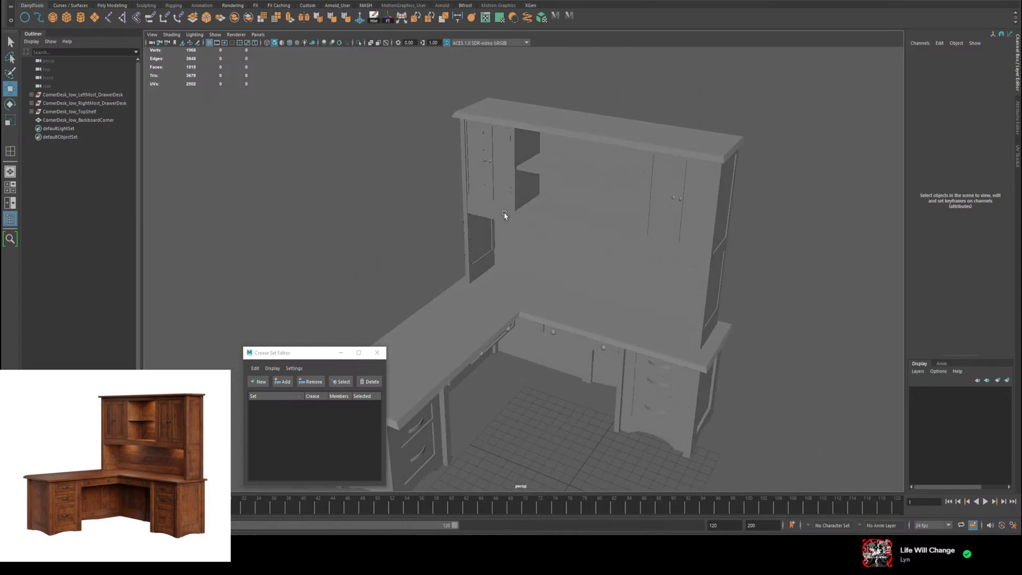
{"action": "left_click", "coordinate": [31, 111]}
{"action": "left_click", "coordinate": [31, 104]}
{"action": "left_click", "coordinate": [31, 95]}
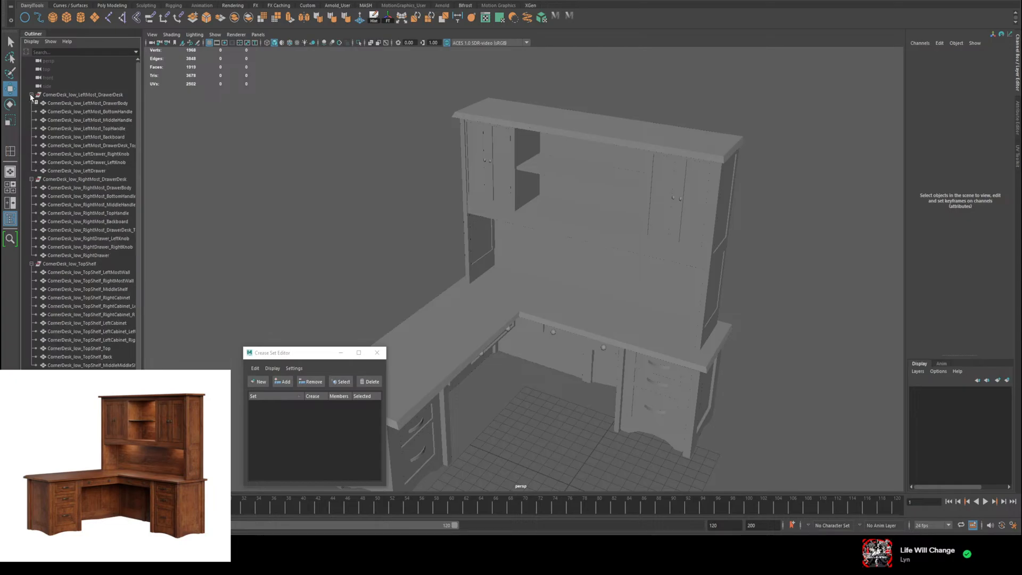
{"action": "left_click", "coordinate": [32, 95]}
{"action": "left_click", "coordinate": [31, 103]}
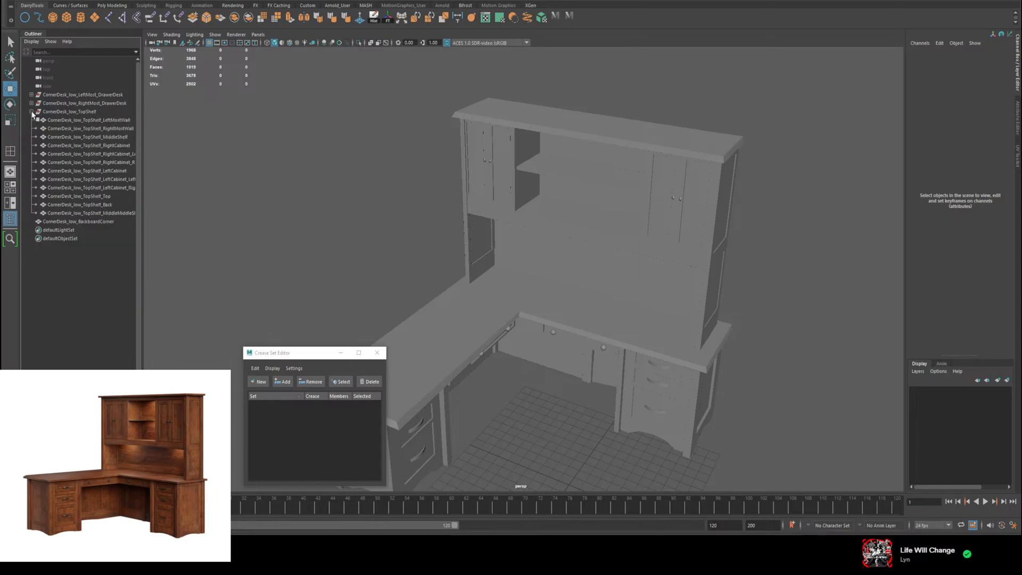
{"action": "left_click", "coordinate": [31, 111]}
Step: Group CornerDesk_low_LeftMost_DrawerDesk, CornerDesk_low_RightMost_DrawerDesk and CornerDesk_low_TopShelf together under one parent group
{"action": "left_click", "coordinate": [65, 95]}
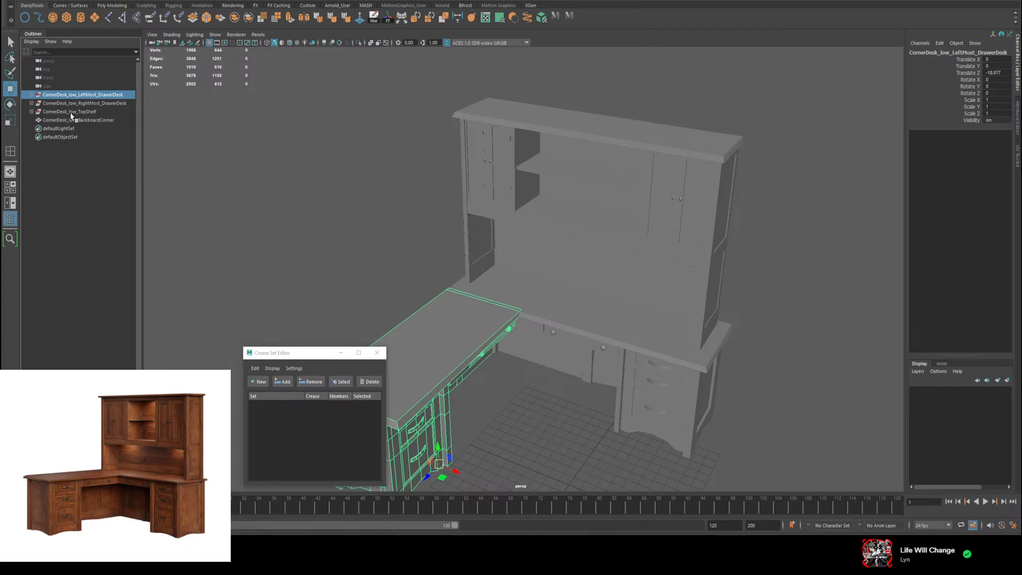
{"action": "left_click", "coordinate": [71, 112], "text": "shift"}
{"action": "key", "text": "f"}
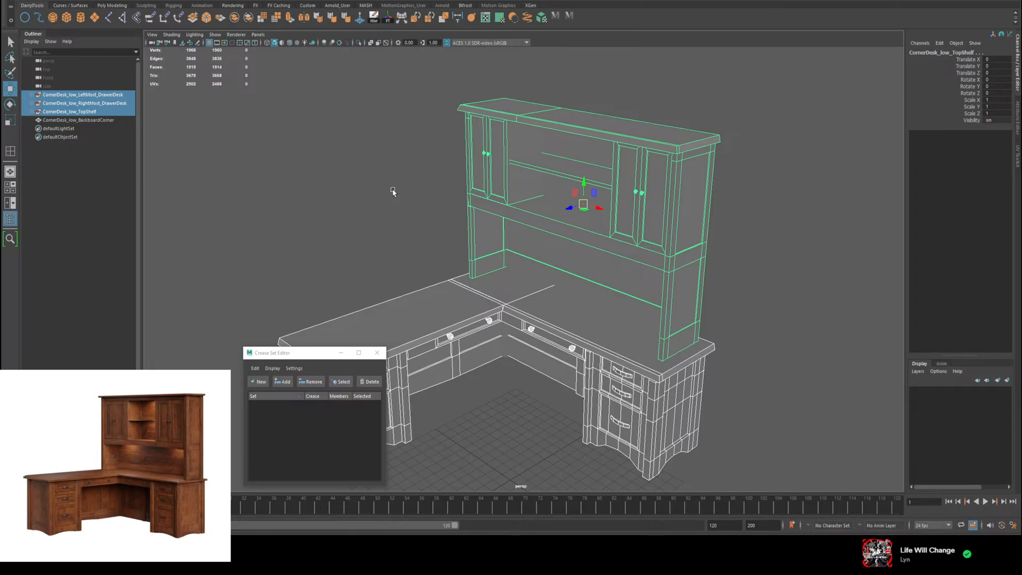
{"action": "mouse_move", "coordinate": [393, 191]}
{"action": "left_mouse_down", "text": "alt"}
{"action": "mouse_move", "coordinate": [418, 178]}
{"action": "mouse_move", "coordinate": [401, 188]}
{"action": "left_mouse_up", "text": "alt"}
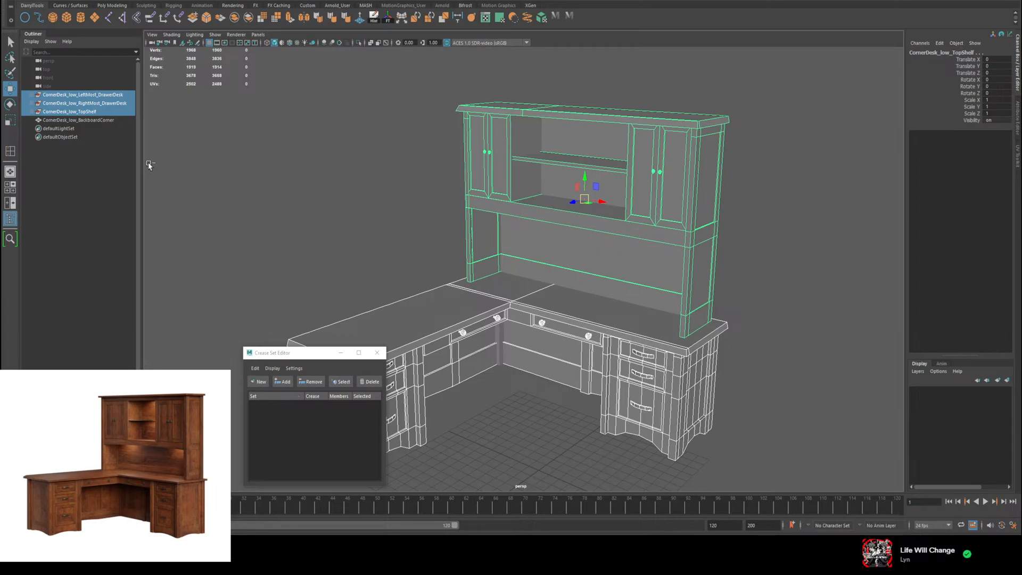
{"action": "key", "text": "ctrl+g"}
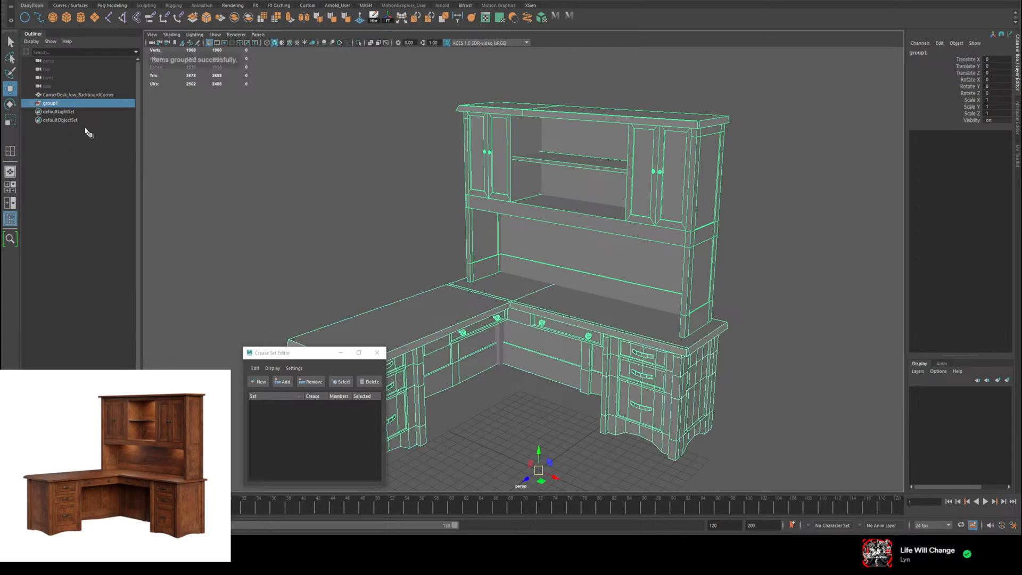
Step: Reorder the hierarchy so the new parent group sits above CornerDesk_low_BackboardCorner, and expand it to show its subgroups
{"action": "middle_click_drag", "start_coordinate": [42, 94], "coordinate": [42, 92]}
{"action": "key", "text": "ctrl+z"}
{"action": "left_click", "coordinate": [36, 94]}
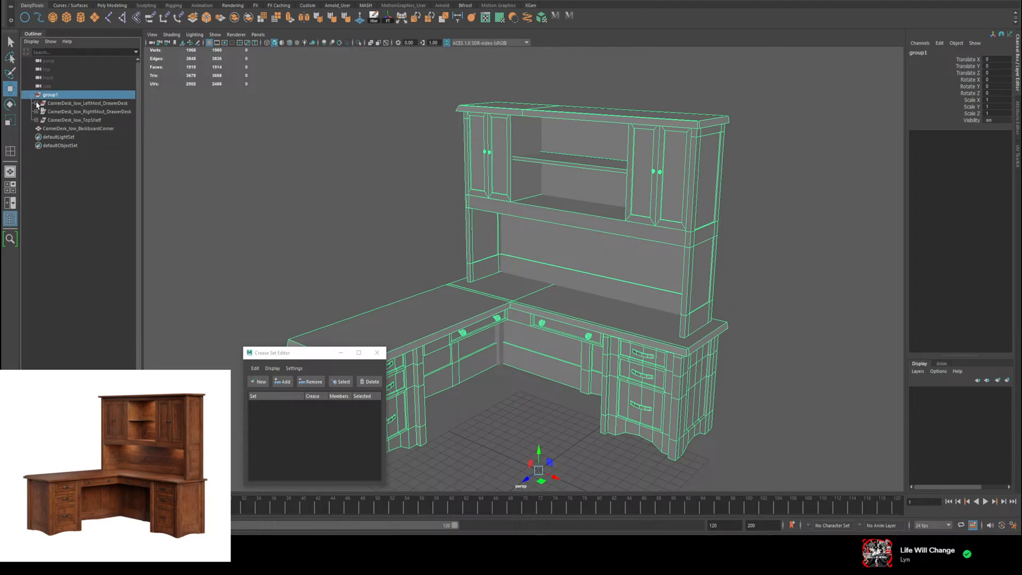
Step: Rename the parent group as CornerDesk_low and collapse it in the hierarchy
{"action": "left_click", "coordinate": [35, 103]}
{"action": "left_click", "coordinate": [35, 103]}
{"action": "double_click", "coordinate": [49, 95]}
{"action": "type", "text": "Co"}
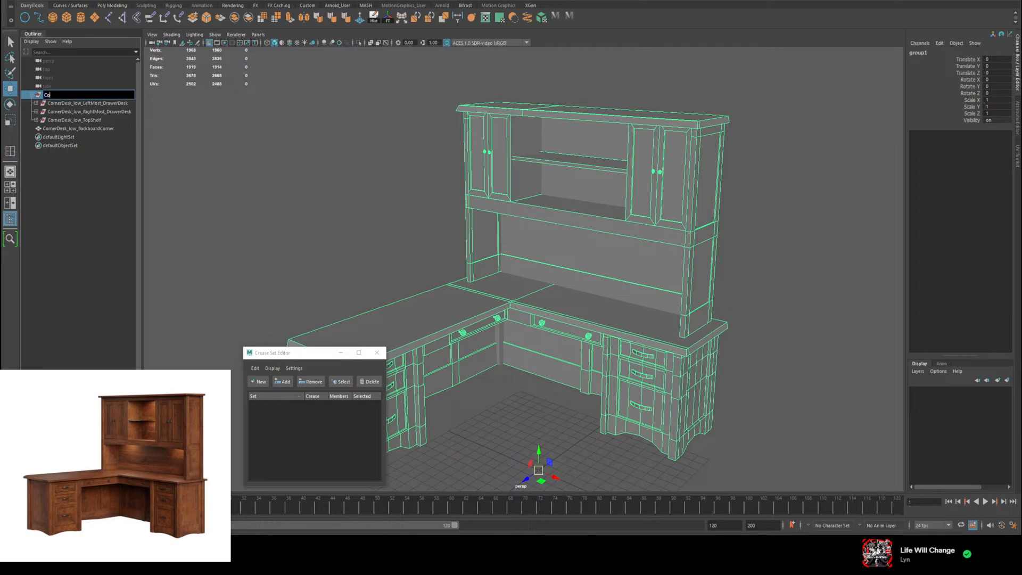
{"action": "type", "text": "rnerDesk_low"}
{"action": "key", "text": "Return"}
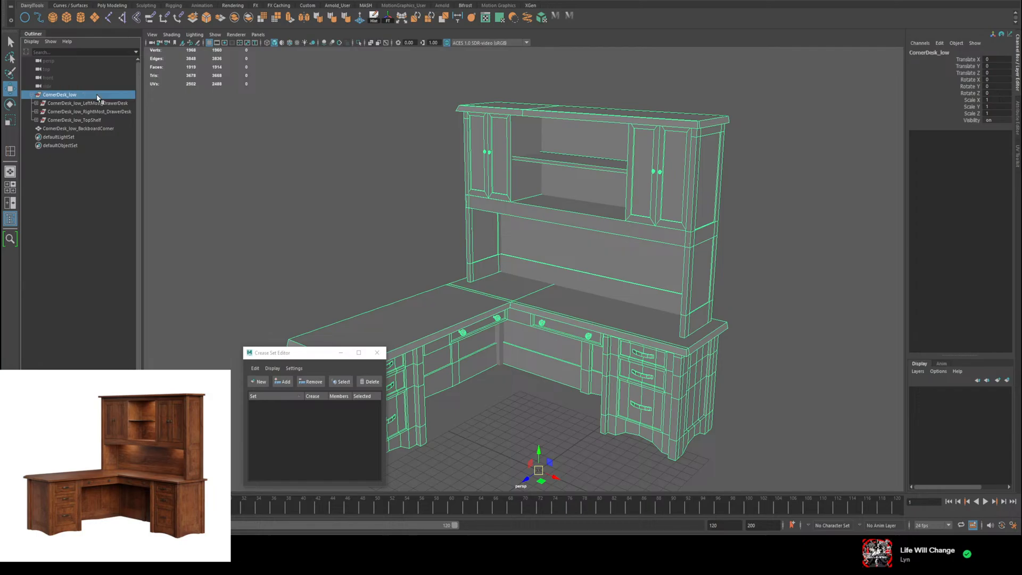
{"action": "left_click", "coordinate": [33, 95]}
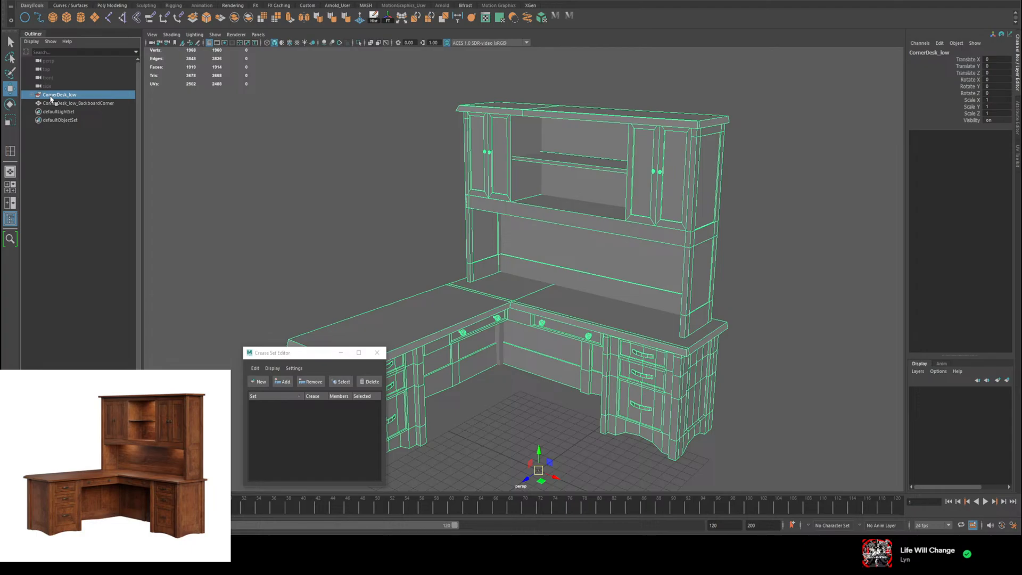
{"action": "mouse_move", "coordinate": [629, 242]}
{"action": "left_mouse_down", "text": "alt"}
{"action": "mouse_move", "coordinate": [615, 243]}
{"action": "mouse_move", "coordinate": [636, 237]}
{"action": "left_mouse_up", "text": "alt"}
{"action": "left_click_drag", "start_coordinate": [536, 263], "coordinate": [577, 261], "text": "alt"}
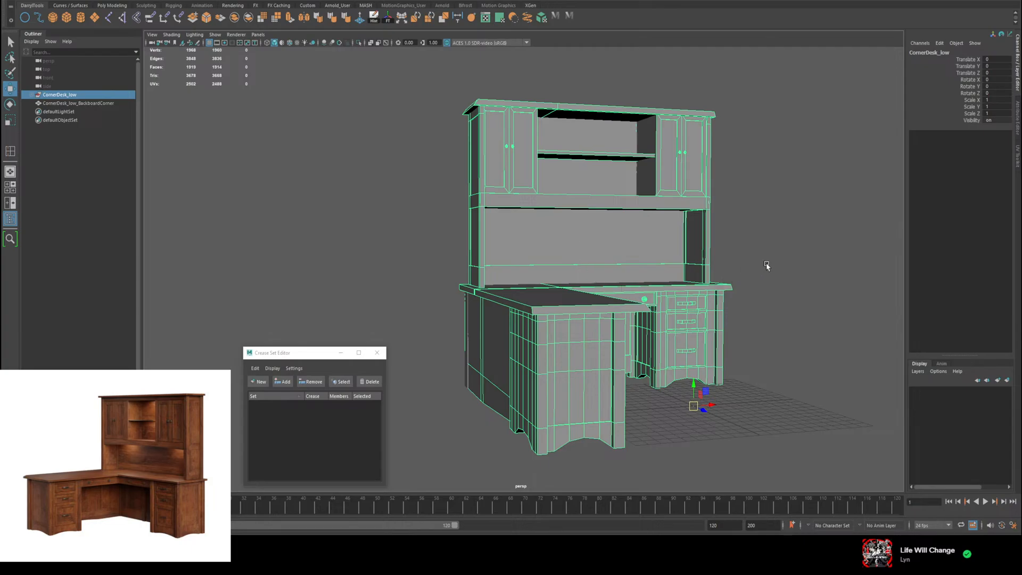
Step: Close the Crease Set Editor and deselect the CornerDesk_low group
{"action": "left_click_drag", "start_coordinate": [767, 265], "coordinate": [702, 268], "text": "alt"}
{"action": "mouse_move", "coordinate": [734, 370]}
{"action": "left_mouse_down", "text": "alt"}
{"action": "mouse_move", "coordinate": [778, 359]}
{"action": "mouse_move", "coordinate": [746, 366]}
{"action": "left_mouse_up", "text": "alt"}
{"action": "left_click", "coordinate": [378, 353]}
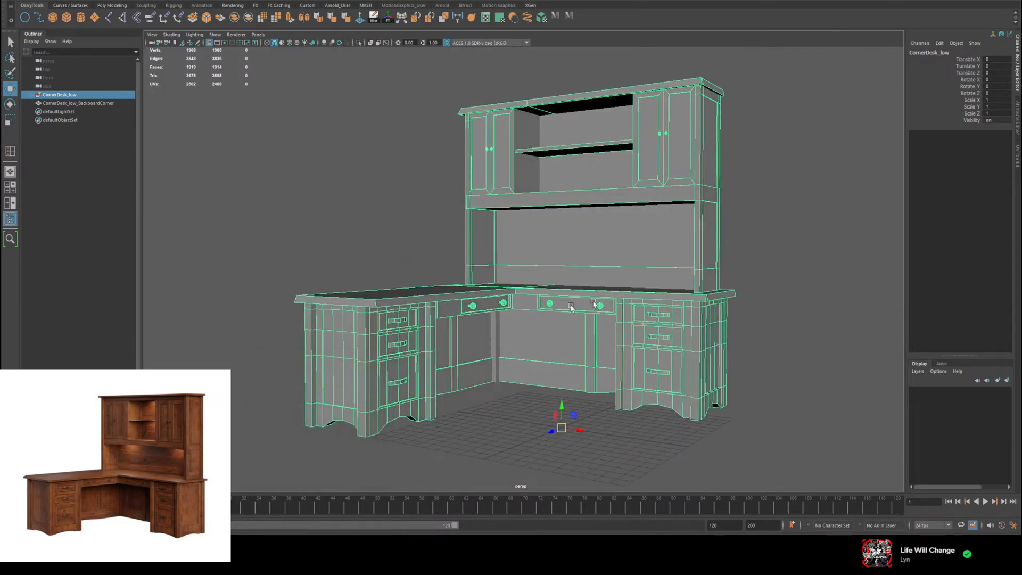
{"action": "left_click", "coordinate": [792, 216]}
{"action": "left_click_drag", "start_coordinate": [692, 309], "coordinate": [531, 257], "text": "alt"}
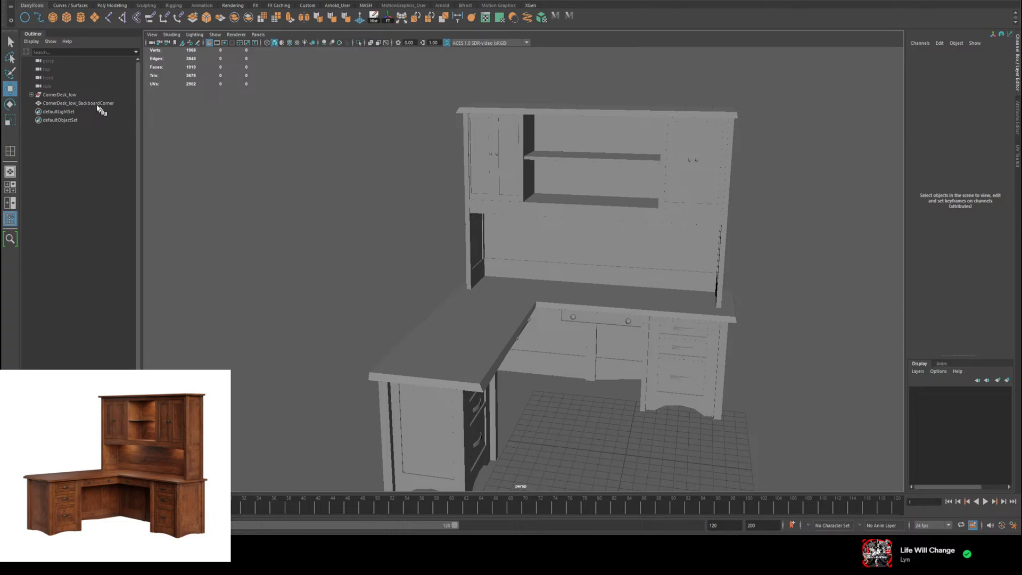
Step: Move CornerDesk_low_BackboardCorner into the CornerDesk_low group, check the group's contents, and collapse it
{"action": "left_click", "coordinate": [82, 97]}
{"action": "left_click", "coordinate": [81, 105]}
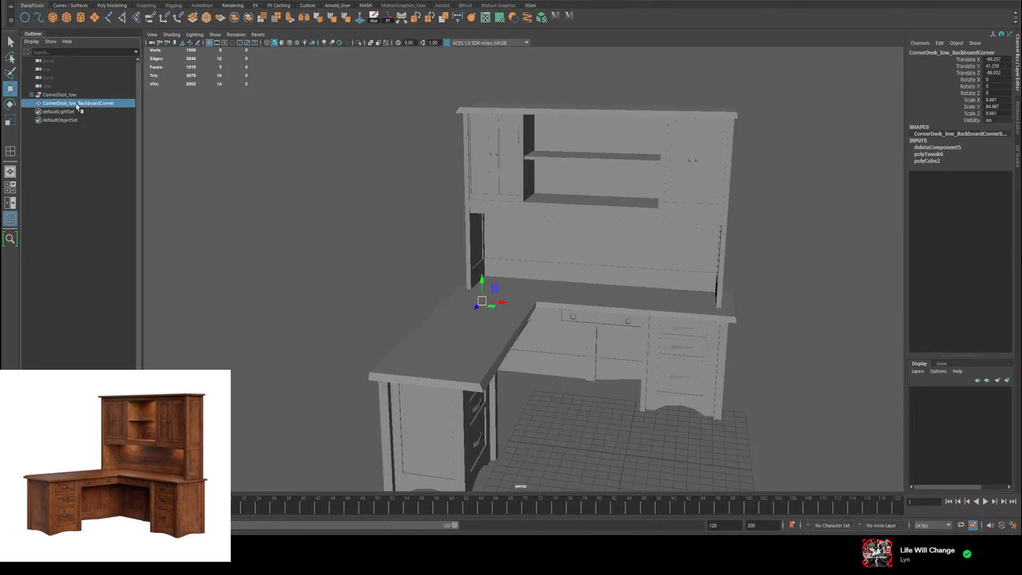
{"action": "left_click", "coordinate": [32, 95]}
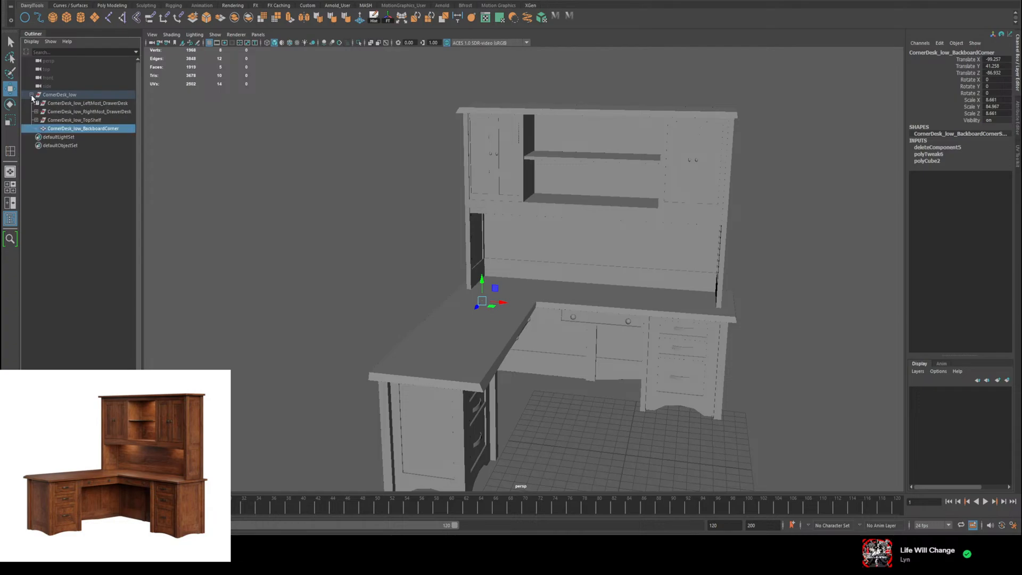
{"action": "left_click", "coordinate": [32, 96]}
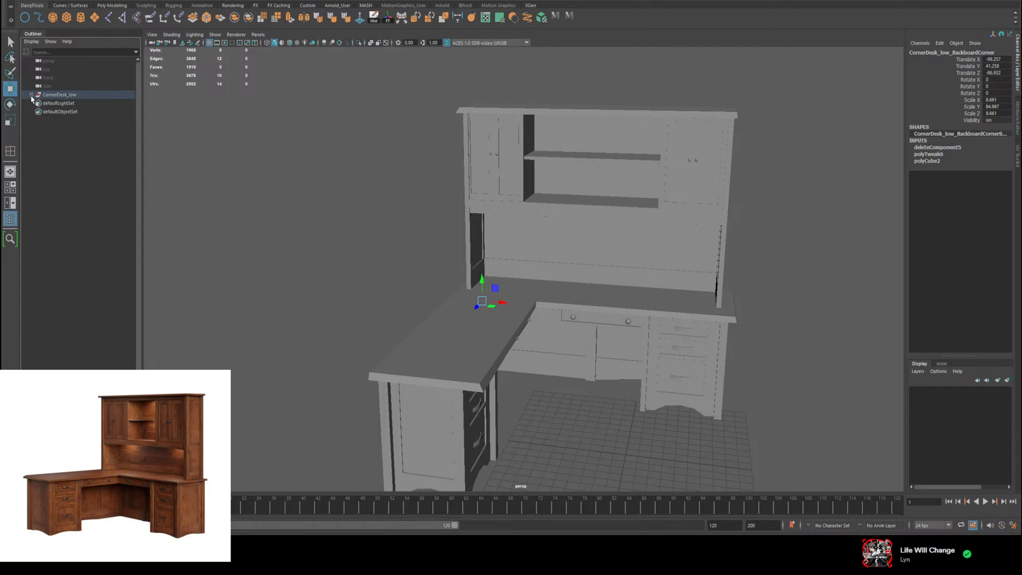
{"action": "left_click", "coordinate": [337, 206]}
Step: Examine the complete corner desk and hutch from several angles, comparing them with the reference image
{"action": "left_click_drag", "start_coordinate": [724, 283], "coordinate": [683, 260], "text": "alt"}
{"action": "key", "text": "q"}
{"action": "key", "text": "w"}
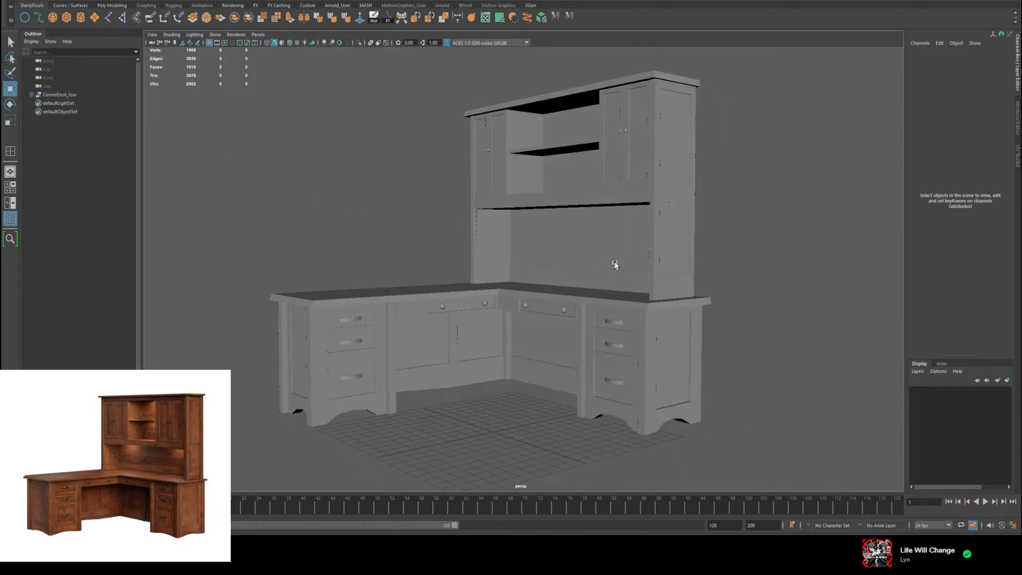
{"action": "left_click_drag", "start_coordinate": [617, 263], "coordinate": [627, 263], "text": "alt"}
{"action": "key", "text": "q"}
{"action": "key", "text": "w"}
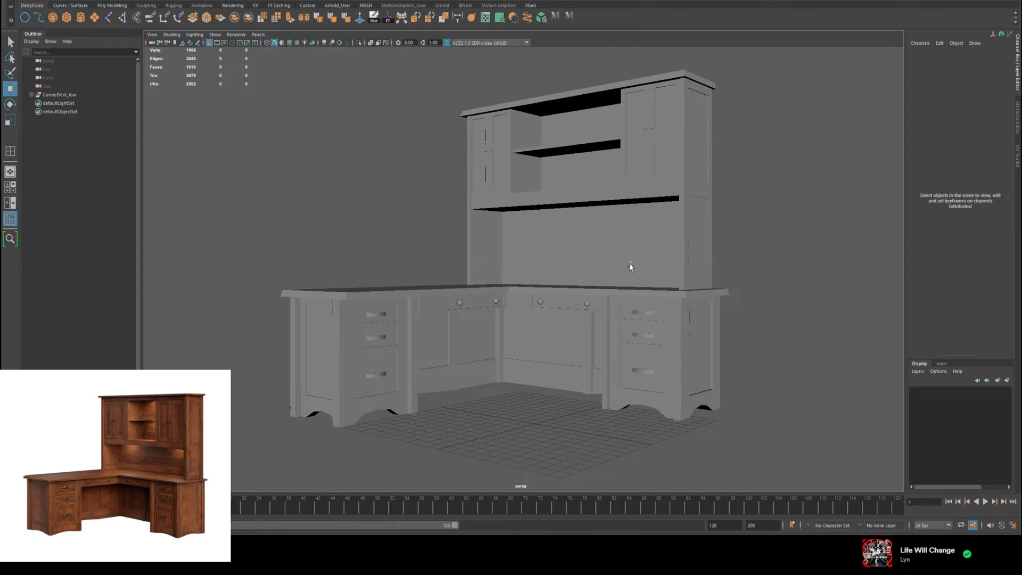
{"action": "left_click_drag", "start_coordinate": [734, 184], "coordinate": [723, 190], "text": "alt"}
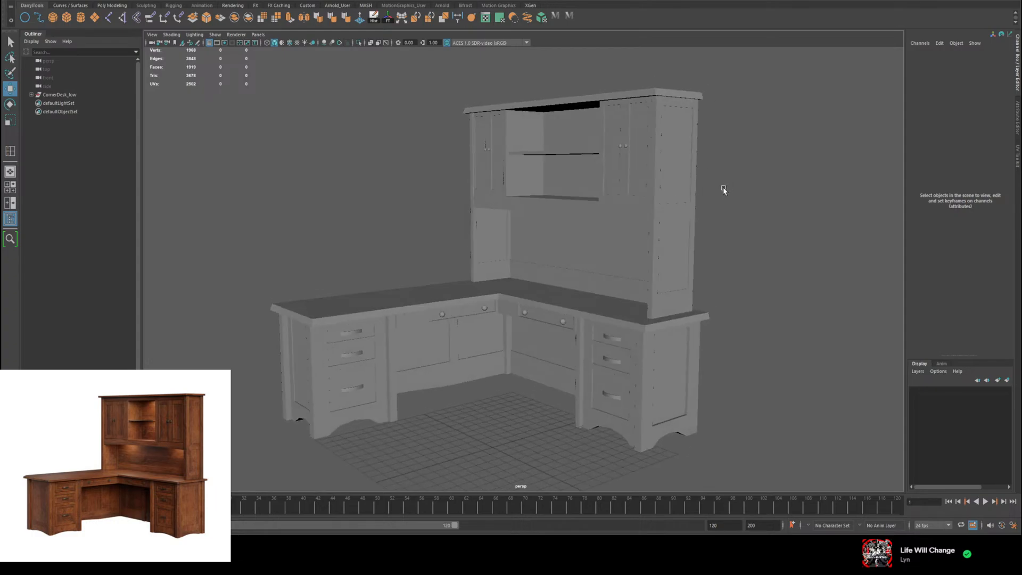
{"action": "left_click_drag", "start_coordinate": [499, 202], "coordinate": [522, 208], "text": "alt"}
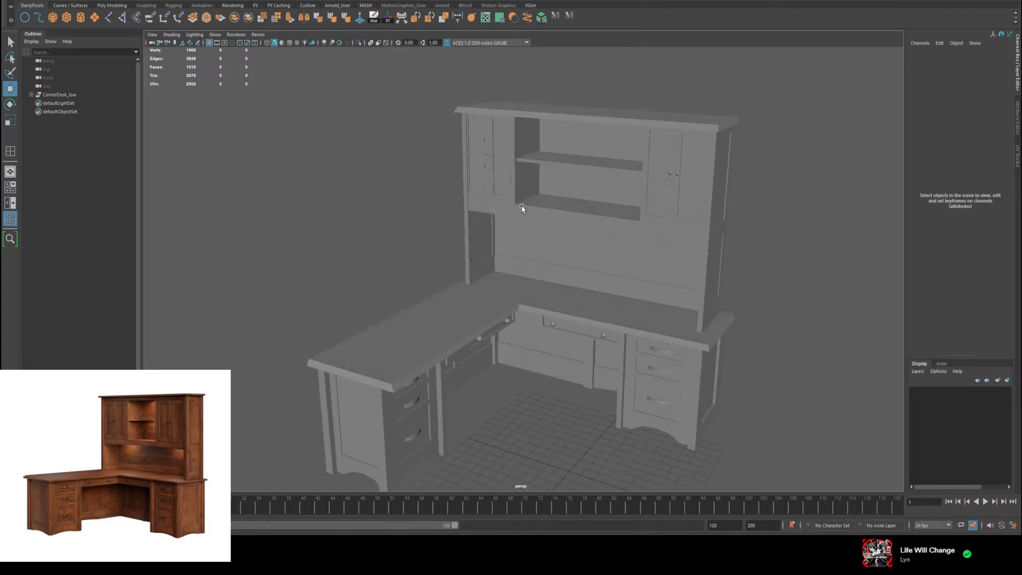
{"action": "left_click_drag", "start_coordinate": [589, 263], "coordinate": [587, 262], "text": "alt"}
Step: Duplicate the CornerDesk_low group and hide the original
{"action": "left_click", "coordinate": [73, 95]}
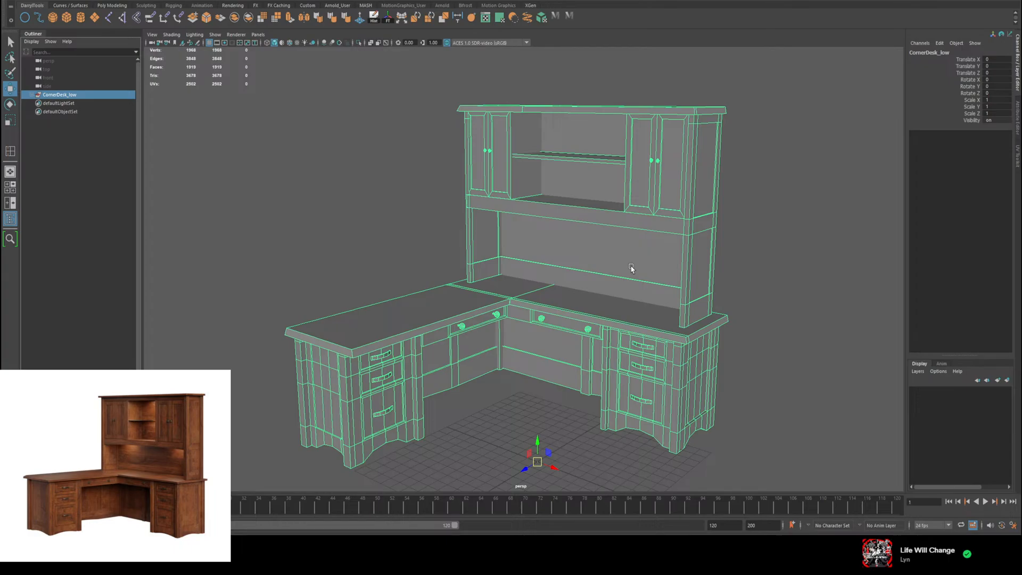
{"action": "key", "text": "ctrl+d"}
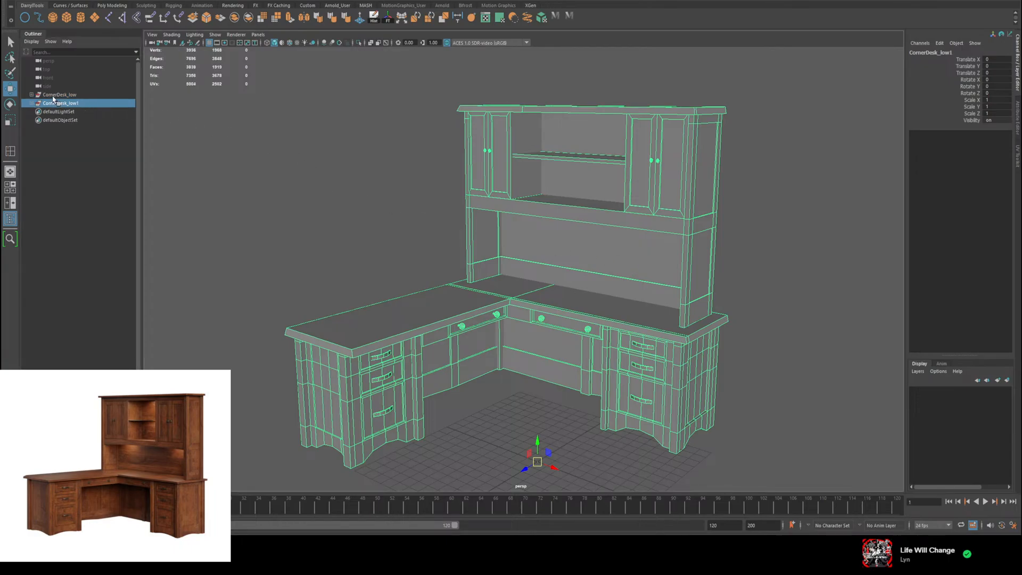
{"action": "left_click", "coordinate": [55, 95]}
{"action": "key", "text": "ctrl+h"}
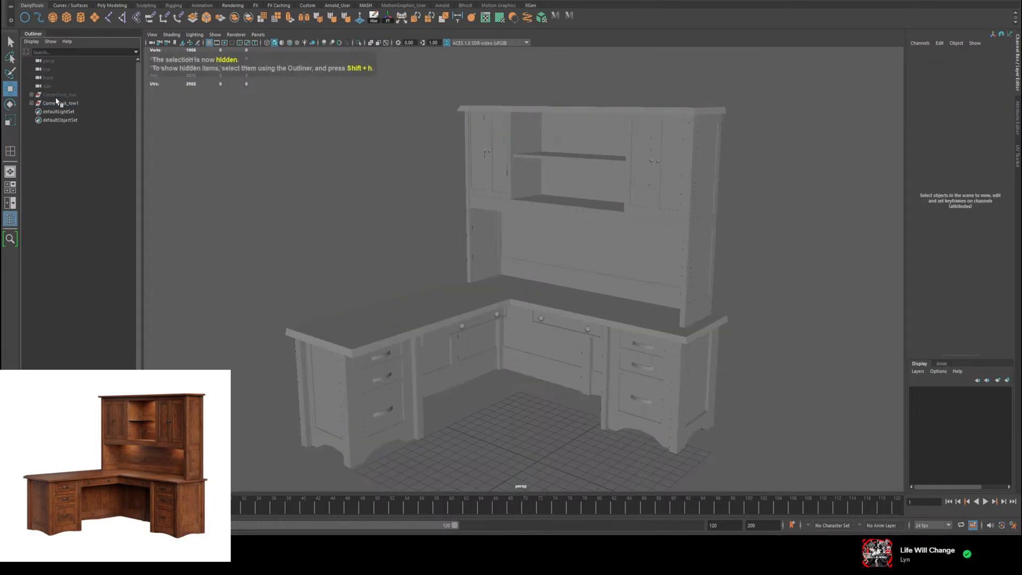
Step: Rename the duplicated desk group as CornerDesk_high
{"action": "left_click", "coordinate": [58, 104]}
{"action": "double_click", "coordinate": [58, 103]}
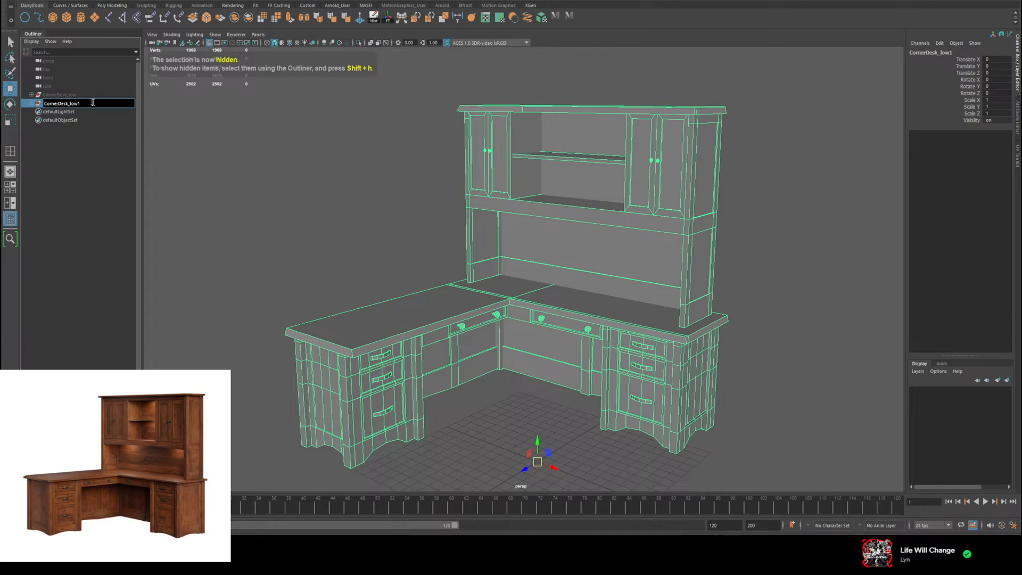
{"action": "left_click_drag", "start_coordinate": [78, 103], "coordinate": [70, 103]}
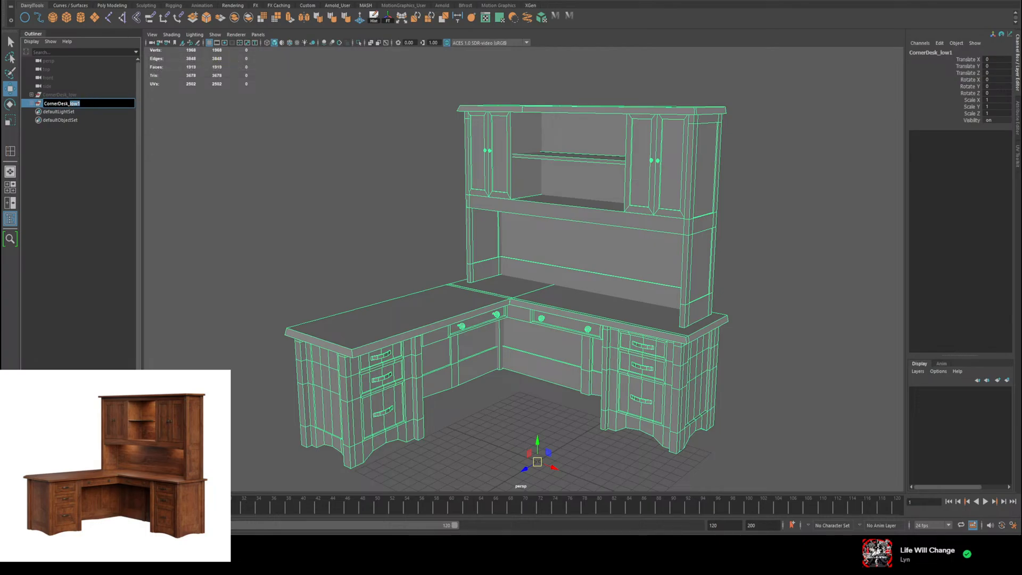
{"action": "type", "text": "high"}
{"action": "key", "text": "Return"}
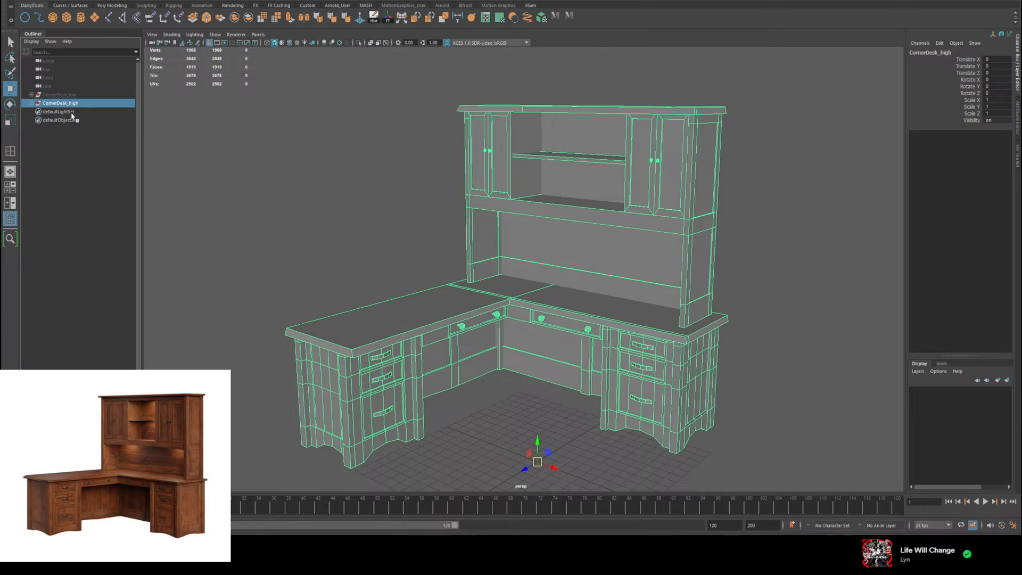
Step: Expand CornerDesk_high and rename its LeftMost_DrawerDesk subgroup as CornerDesk_high_LeftMost_DrawerDesk
{"action": "left_click", "coordinate": [32, 103]}
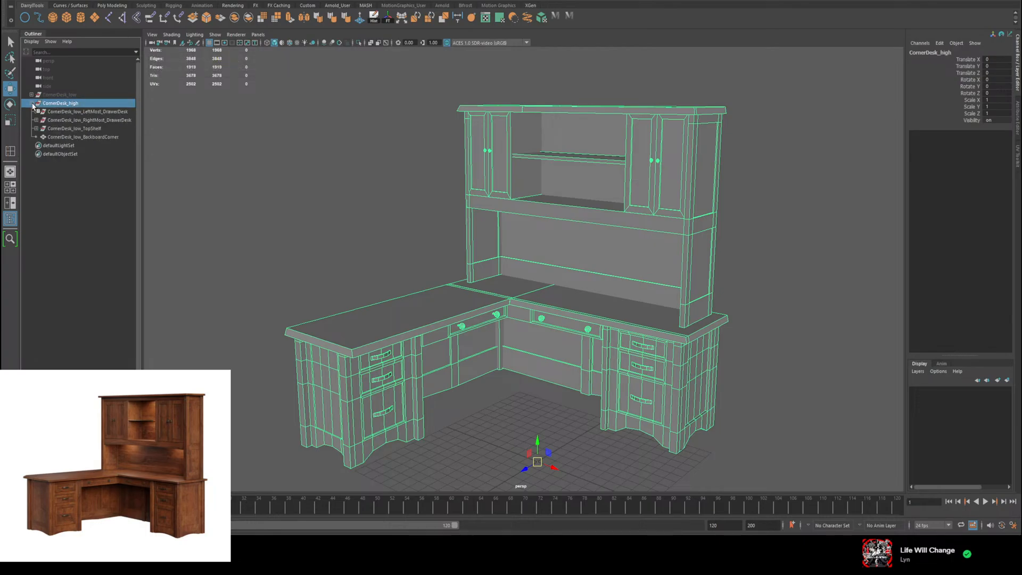
{"action": "double_click", "coordinate": [72, 103]}
{"action": "left_click_drag", "start_coordinate": [80, 103], "coordinate": [69, 103]}
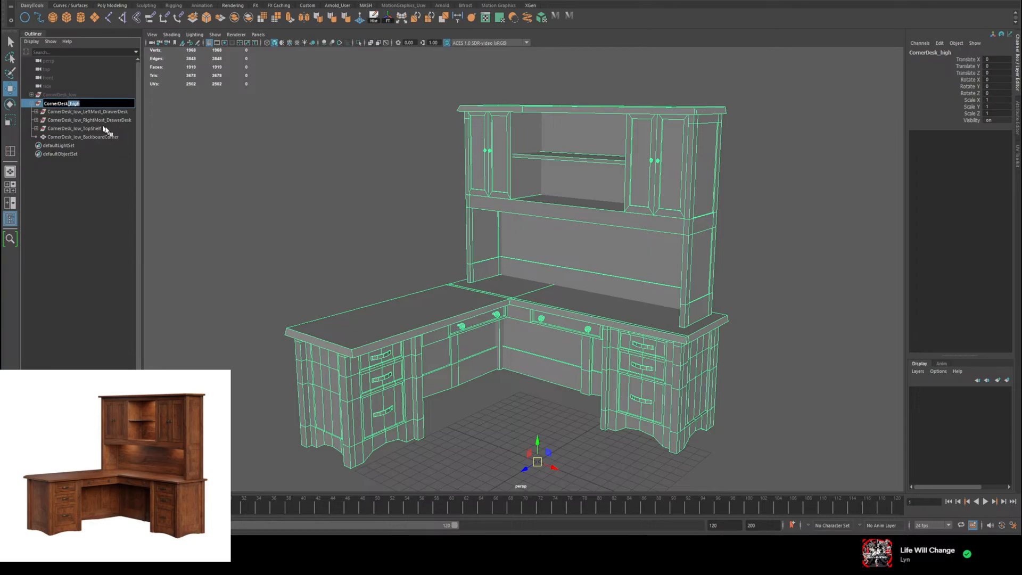
{"action": "double_click", "coordinate": [88, 112]}
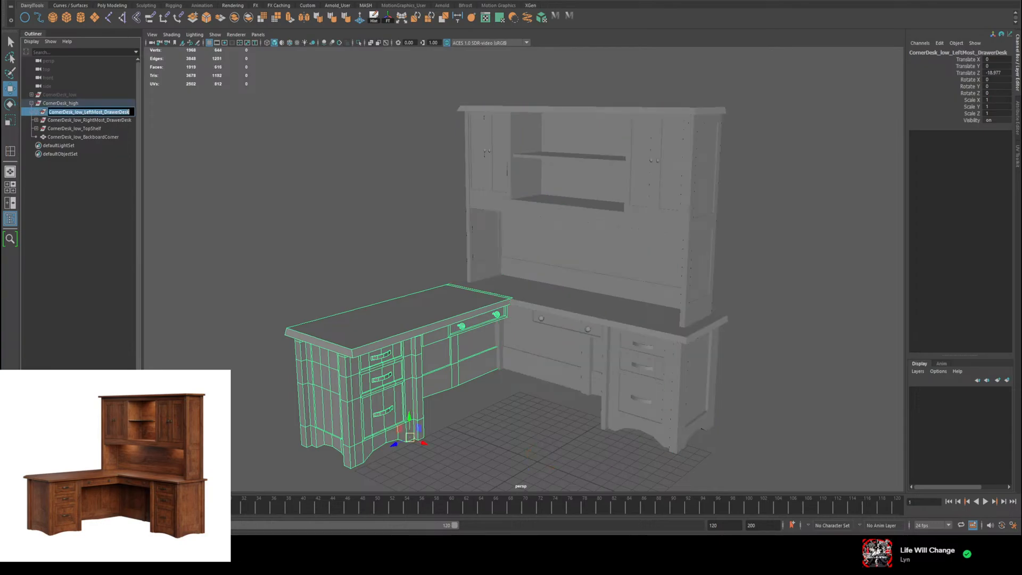
{"action": "left_click", "coordinate": [83, 111]}
{"action": "left_click_drag", "start_coordinate": [82, 111], "coordinate": [130, 112]}
{"action": "left_click", "coordinate": [82, 111]}
{"action": "type", "text": "high"}
Step: Rename the next two subgroups as CornerDesk_high_RightMost_DrawerDesk and CornerDesk_high_TopShelf
{"action": "left_click", "coordinate": [85, 120]}
{"action": "double_click", "coordinate": [85, 120]}
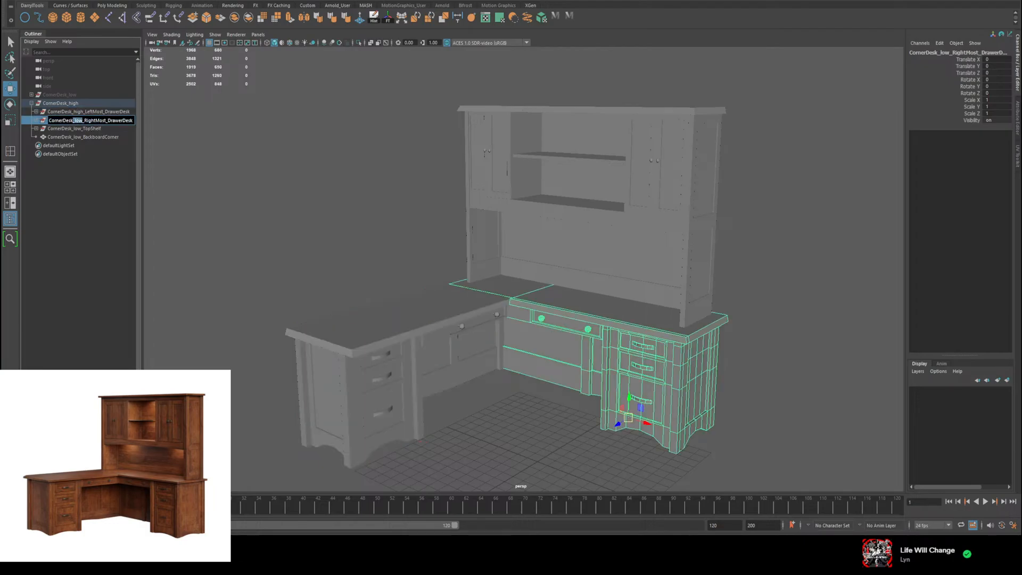
{"action": "type", "text": "high"}
{"action": "double_click", "coordinate": [81, 129]}
{"action": "left_click_drag", "start_coordinate": [83, 129], "coordinate": [75, 129]}
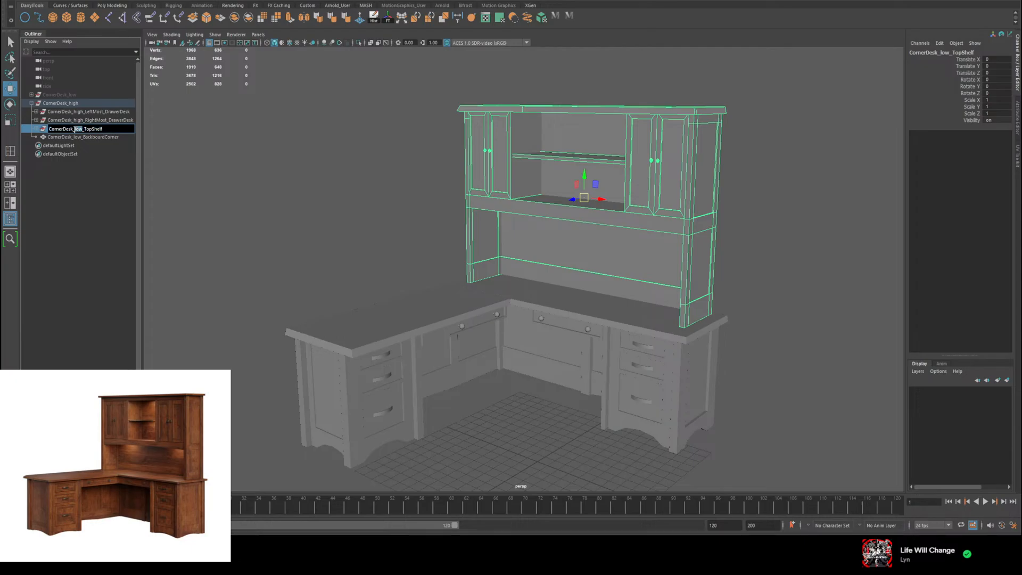
{"action": "type", "text": "high"}
Step: Rename the duplicate's backboard corner piece as CornerDesk_high_BackboardCorner and deselect it
{"action": "double_click", "coordinate": [79, 137]}
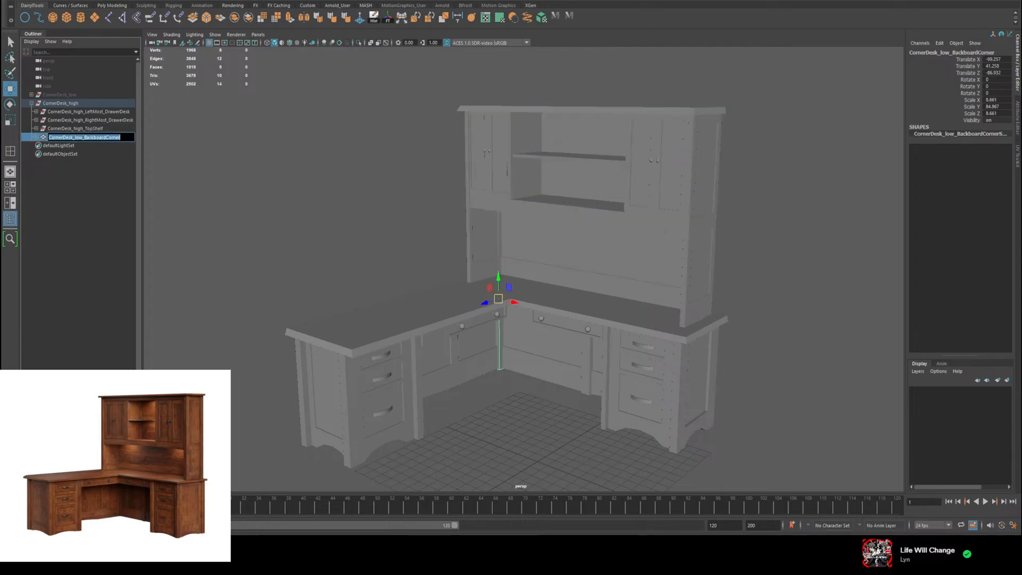
{"action": "left_click_drag", "start_coordinate": [83, 137], "coordinate": [74, 137]}
{"action": "type", "text": "high"}
{"action": "left_click", "coordinate": [100, 213]}
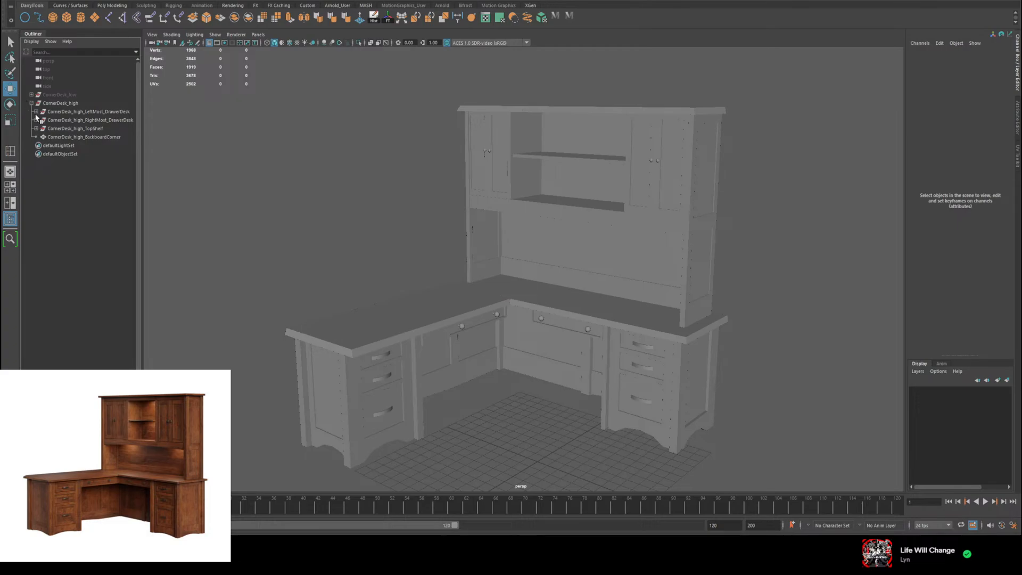
Step: Expand the three CornerDesk_high subgroups and rename the first left desk part as CornerDesk_high_LeftMost_DrawerBody
{"action": "left_click", "coordinate": [36, 112]}
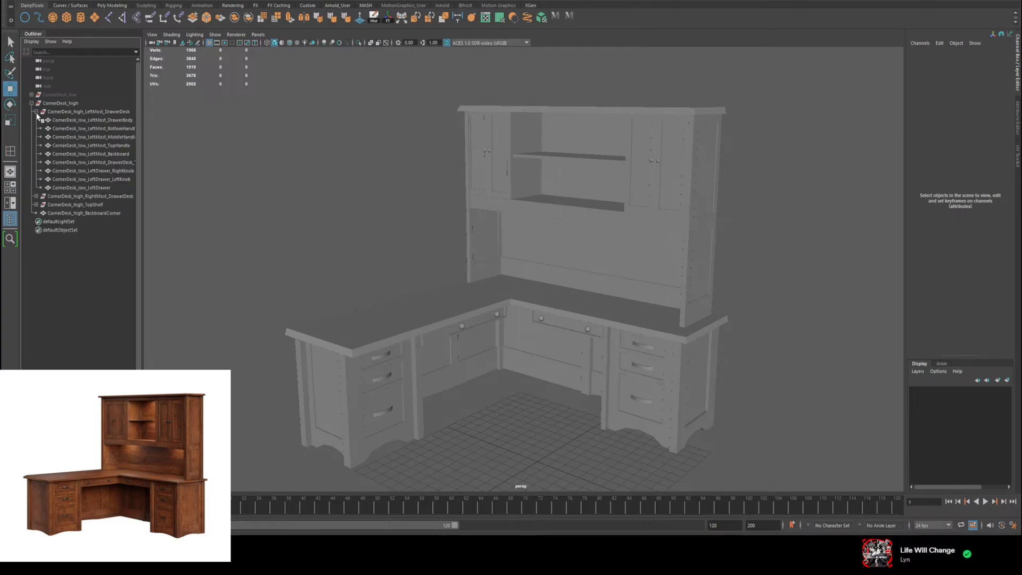
{"action": "left_click", "coordinate": [35, 196]}
{"action": "left_click", "coordinate": [35, 281]}
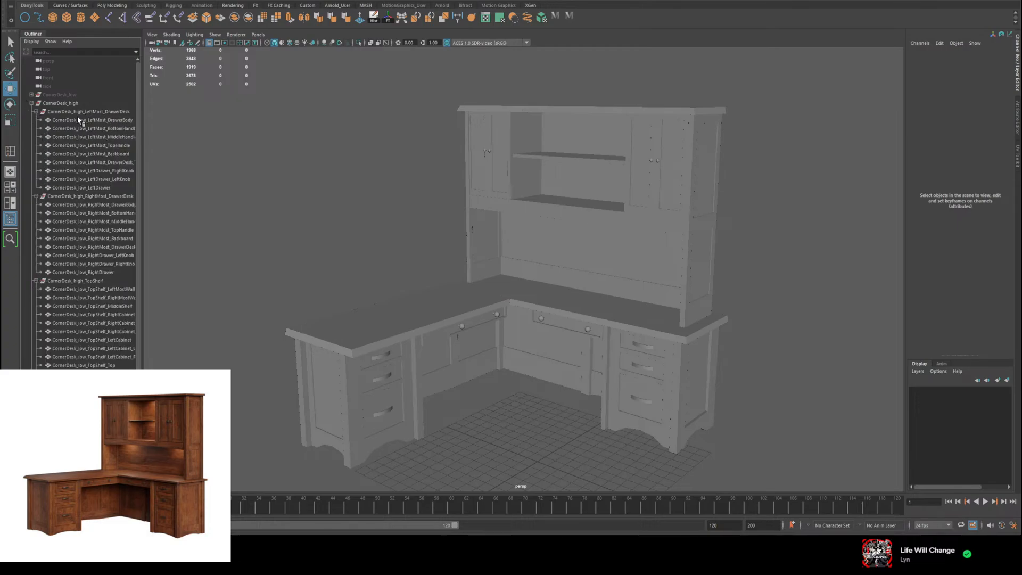
{"action": "double_click", "coordinate": [79, 120]}
{"action": "left_click", "coordinate": [87, 120]}
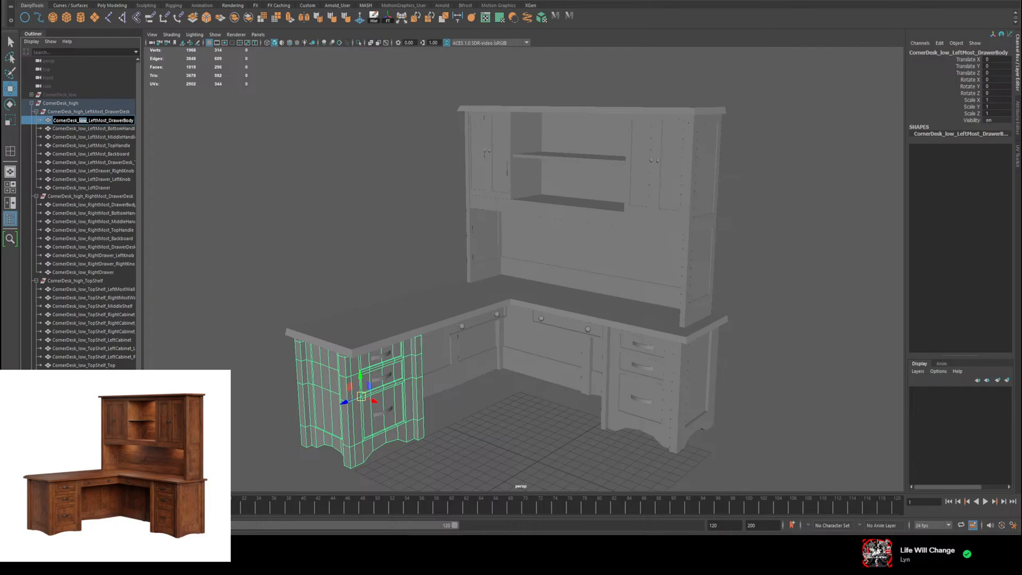
{"action": "type", "text": "high"}
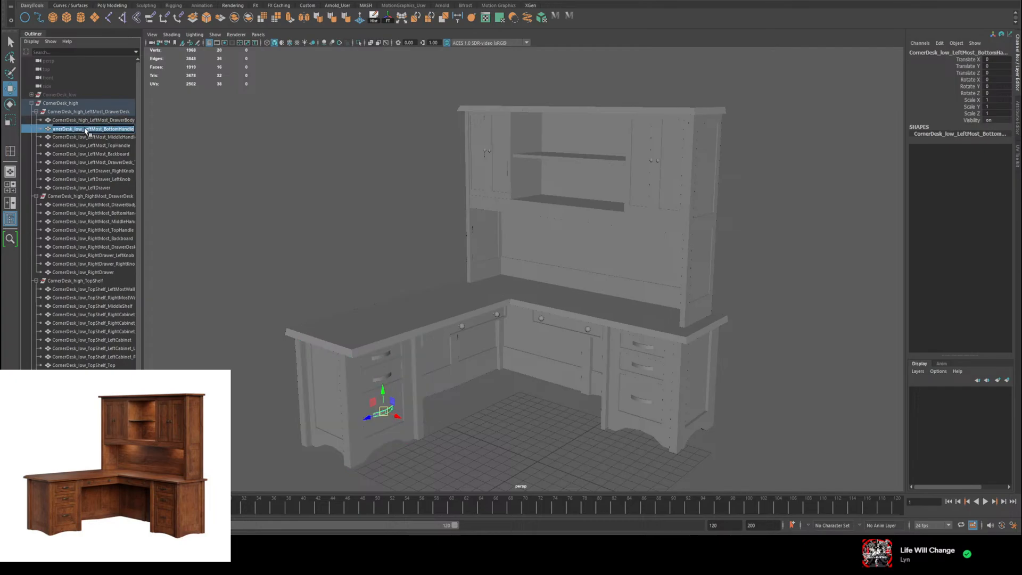
Step: Rename the left desk's bottom drawer handle as CornerDesk_high_LeftMost_BottomHandle
{"action": "double_click", "coordinate": [85, 128]}
{"action": "left_click", "coordinate": [82, 129]}
{"action": "key", "text": "BackSpace"}
{"action": "key", "text": "BackSpace"}
{"action": "key", "text": "BackSpace"}
{"action": "type", "text": "high"}
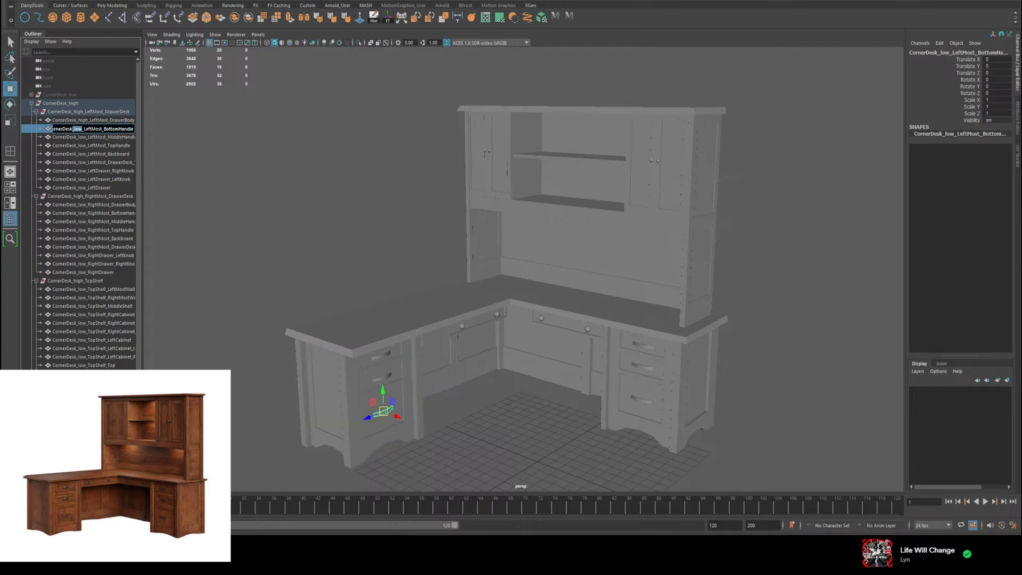
{"action": "key", "text": "Return"}
Step: Rename the left desk's other two handles as CornerDesk_high_LeftMost_MiddleHandle and CornerDesk_high_LeftMost_TopHandle
{"action": "double_click", "coordinate": [80, 137]}
{"action": "left_click", "coordinate": [77, 137]}
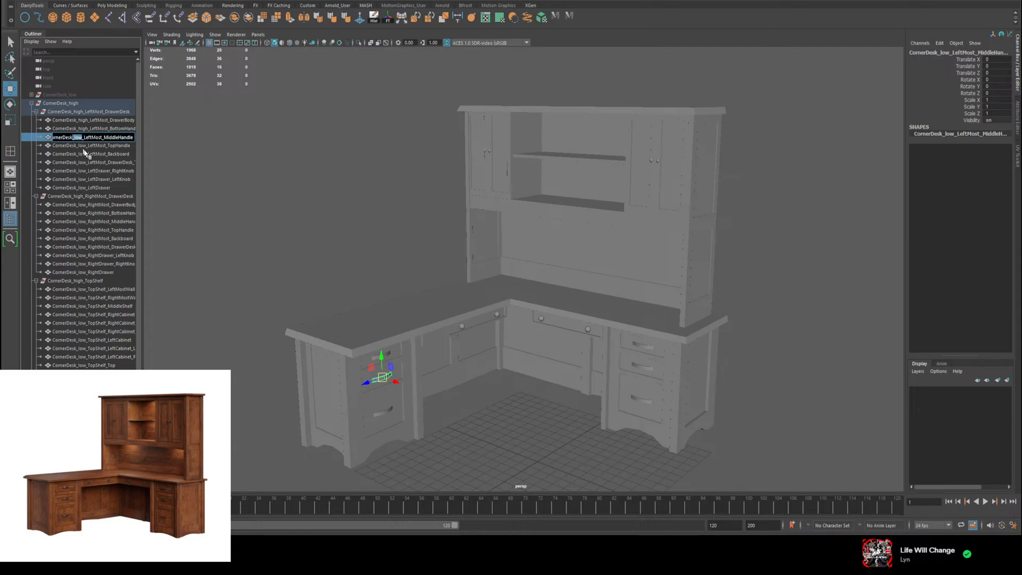
{"action": "type", "text": "high"}
{"action": "key", "text": "Return"}
{"action": "double_click", "coordinate": [88, 146]}
{"action": "left_click", "coordinate": [87, 146]}
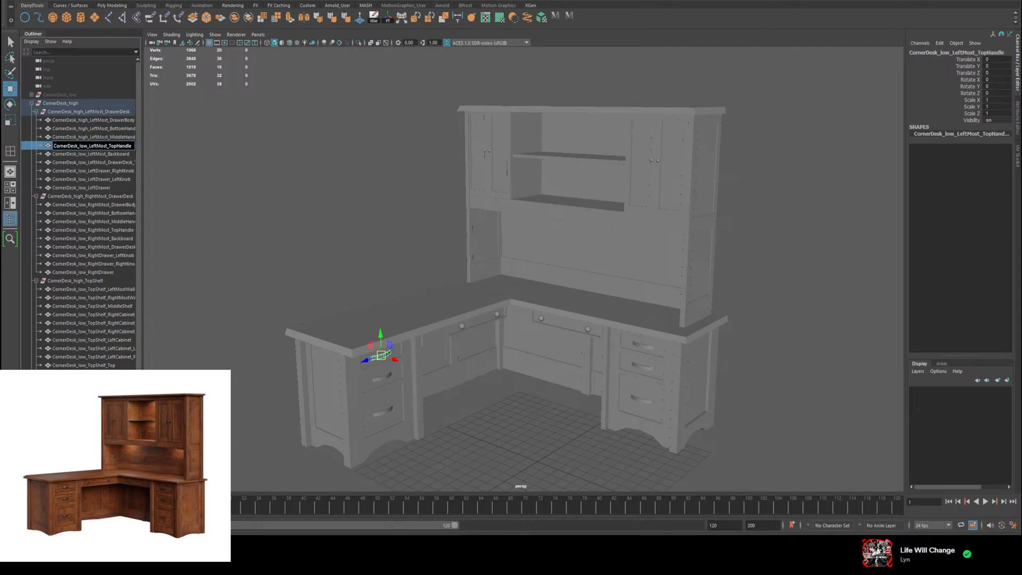
{"action": "type", "text": "high"}
{"action": "key", "text": "Return"}
Step: Rename the left desk's backboard and tabletop as CornerDesk_high_LeftMost_Backboard and CornerDesk_high_LeftMost_DrawerDesk_Top
{"action": "double_click", "coordinate": [86, 155]}
{"action": "left_click", "coordinate": [87, 154]}
{"action": "double_click", "coordinate": [82, 154]}
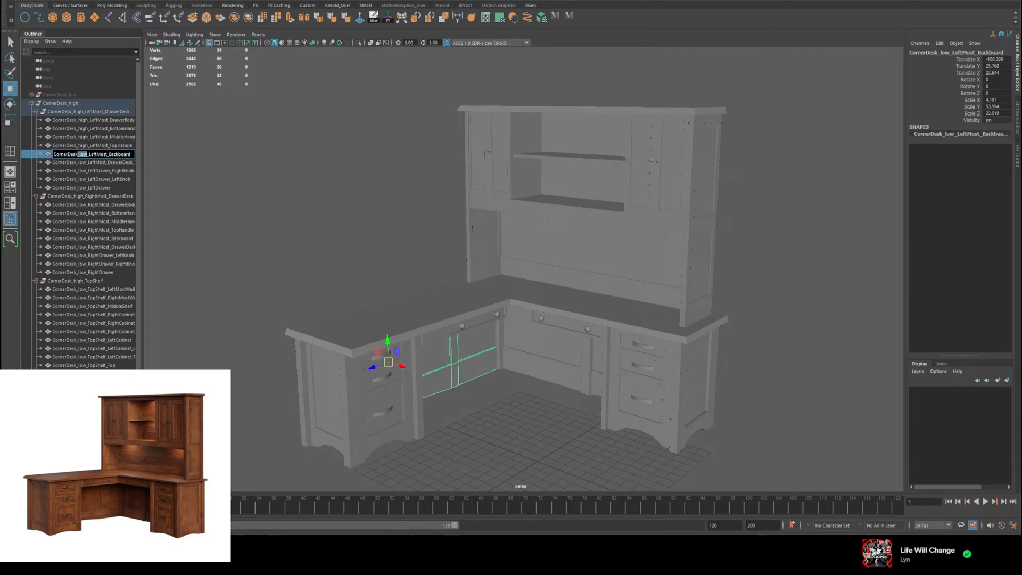
{"action": "type", "text": "high"}
{"action": "key", "text": "Return"}
{"action": "double_click", "coordinate": [86, 163]}
{"action": "left_click", "coordinate": [81, 164]}
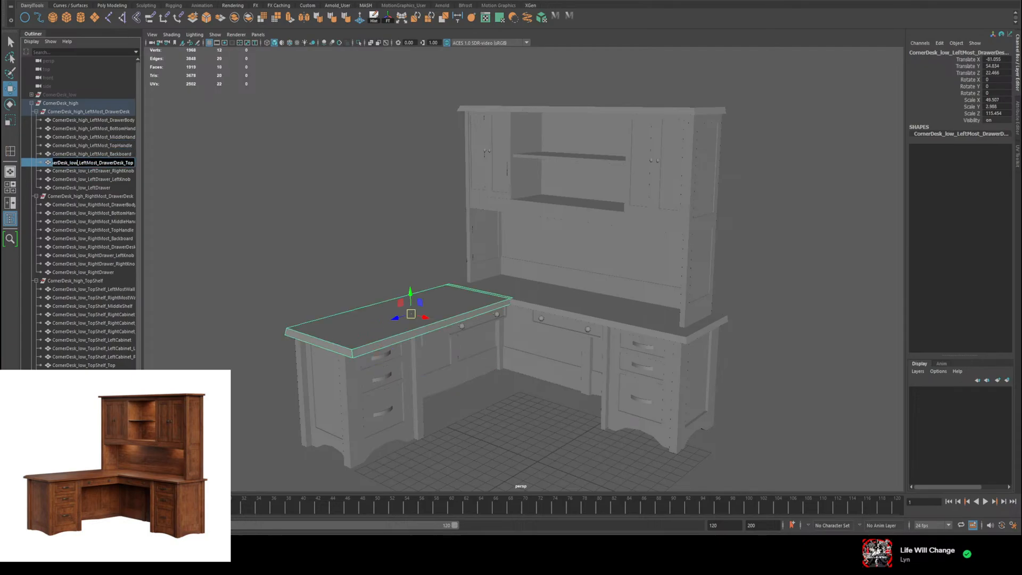
{"action": "double_click", "coordinate": [75, 163]}
{"action": "type", "text": "high"}
{"action": "key", "text": "Return"}
Step: Rename the left drawer's two knobs as CornerDesk_high_LeftDrawer_RightKnob and CornerDesk_high_LeftDrawer_LeftKnob
{"action": "double_click", "coordinate": [81, 171]}
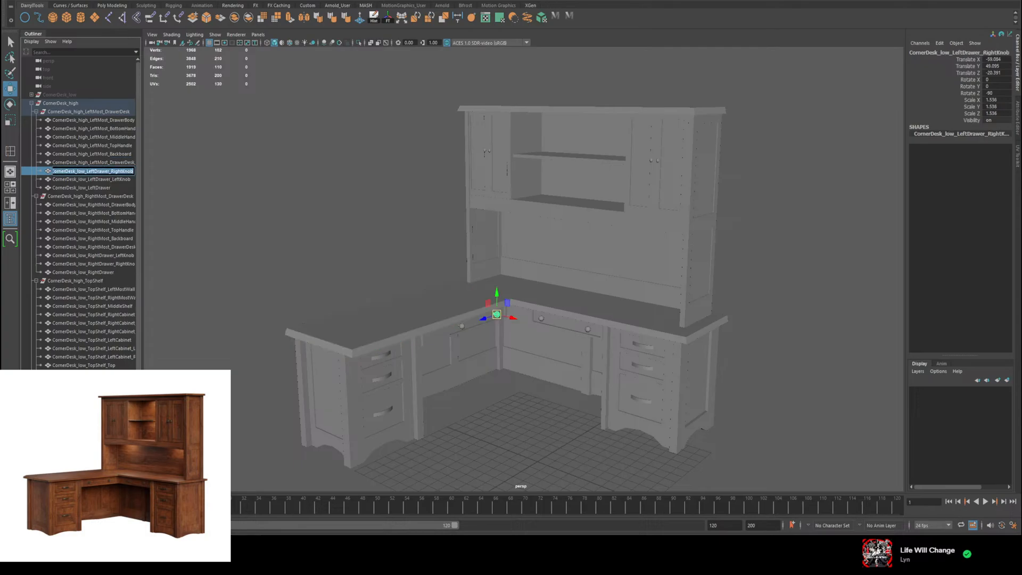
{"action": "double_click", "coordinate": [80, 170]}
{"action": "type", "text": "high"}
{"action": "key", "text": "Return"}
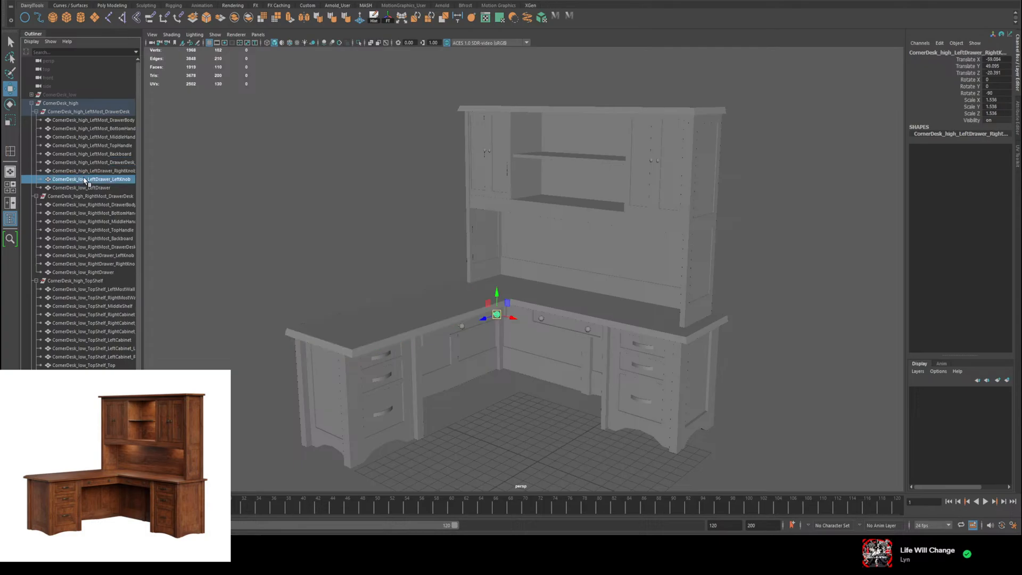
{"action": "double_click", "coordinate": [81, 179]}
{"action": "double_click", "coordinate": [81, 179]}
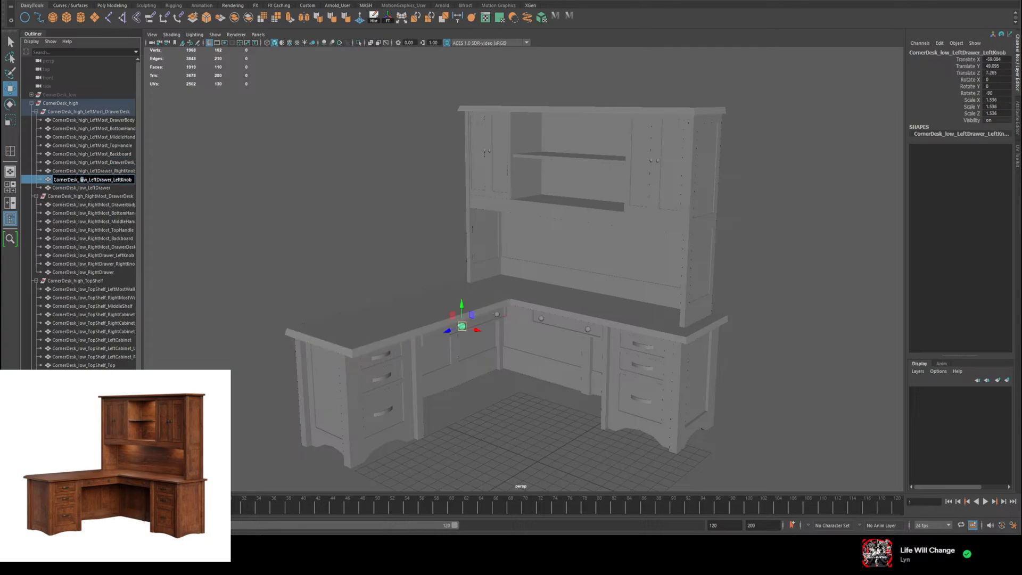
{"action": "double_click", "coordinate": [81, 180]}
{"action": "type", "text": "high"}
{"action": "key", "text": "Return"}
Step: Rename the left drawer as CornerDesk_high_LeftDrawer and collapse the left desk's group
{"action": "double_click", "coordinate": [83, 188]}
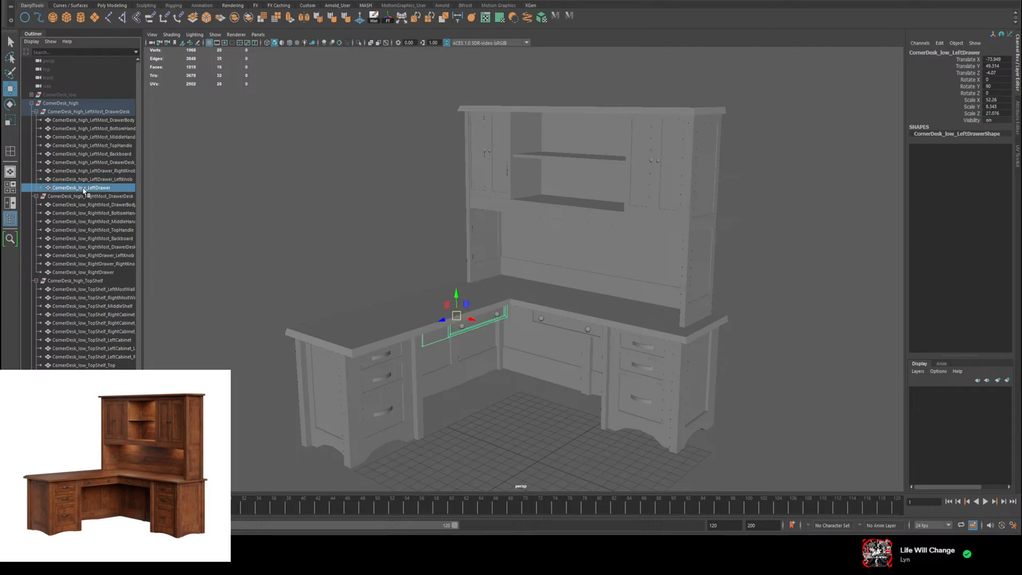
{"action": "left_click", "coordinate": [84, 188]}
{"action": "double_click", "coordinate": [82, 188]}
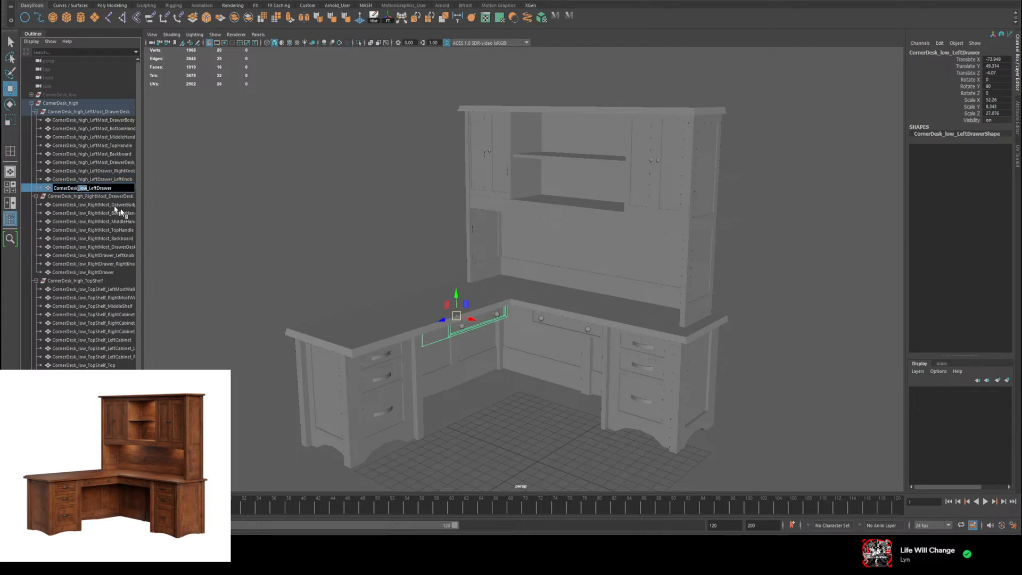
{"action": "type", "text": "high"}
{"action": "left_click", "coordinate": [90, 205]}
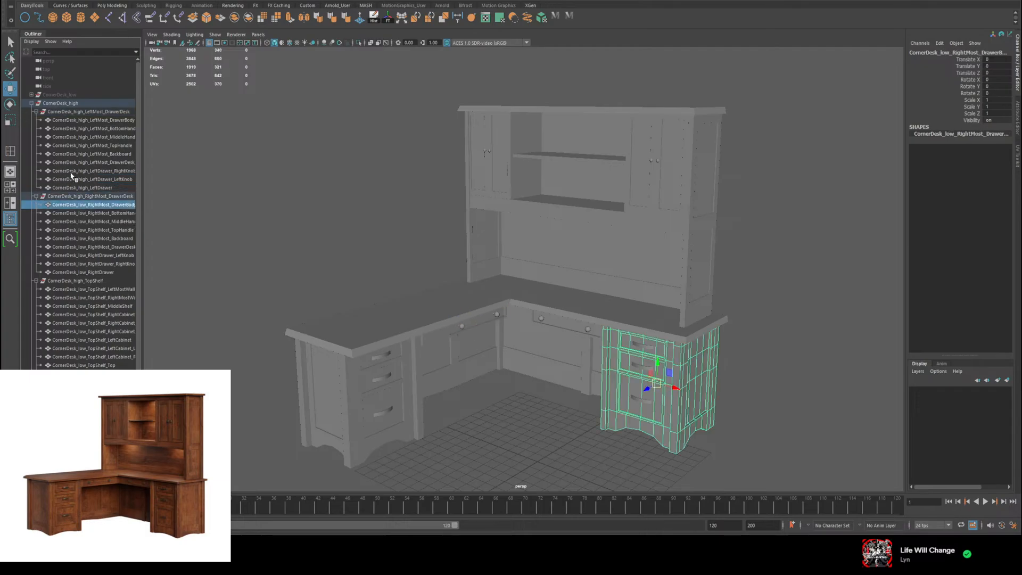
{"action": "left_click", "coordinate": [36, 111]}
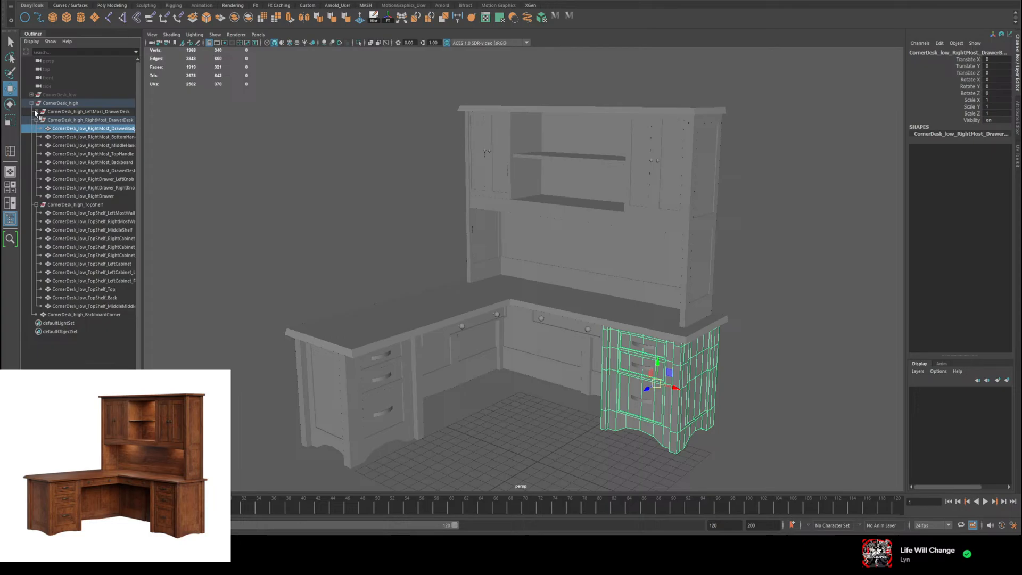
Step: Rename the right desk's body and bottom handle as CornerDesk_high_RightMost_DrawerBody and CornerDesk_high_RightMost_BottomHandle
{"action": "double_click", "coordinate": [84, 130]}
{"action": "left_click", "coordinate": [80, 128]}
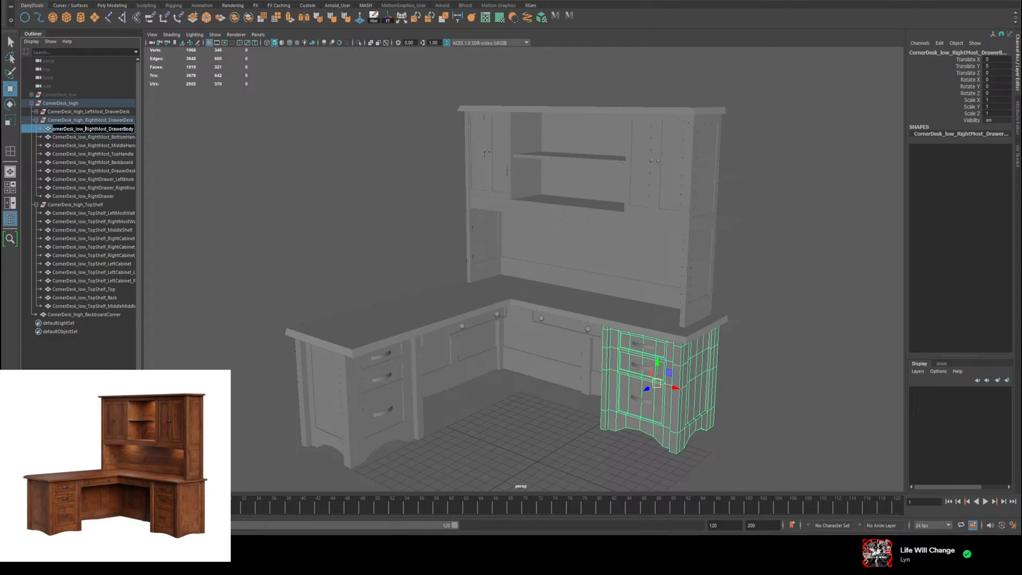
{"action": "type", "text": "high"}
{"action": "key", "text": "Tab"}
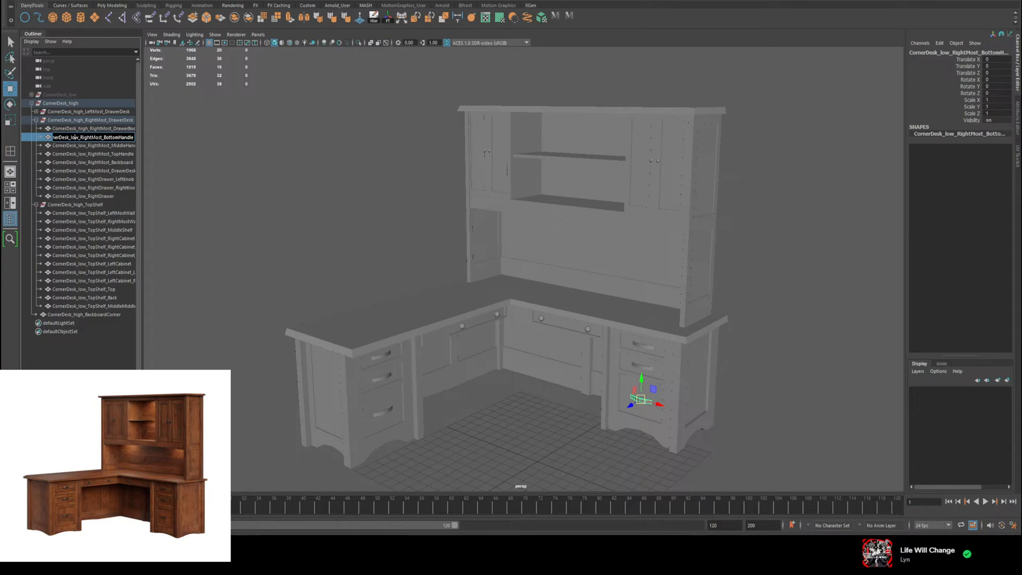
{"action": "type", "text": "high"}
{"action": "key", "text": "Tab"}
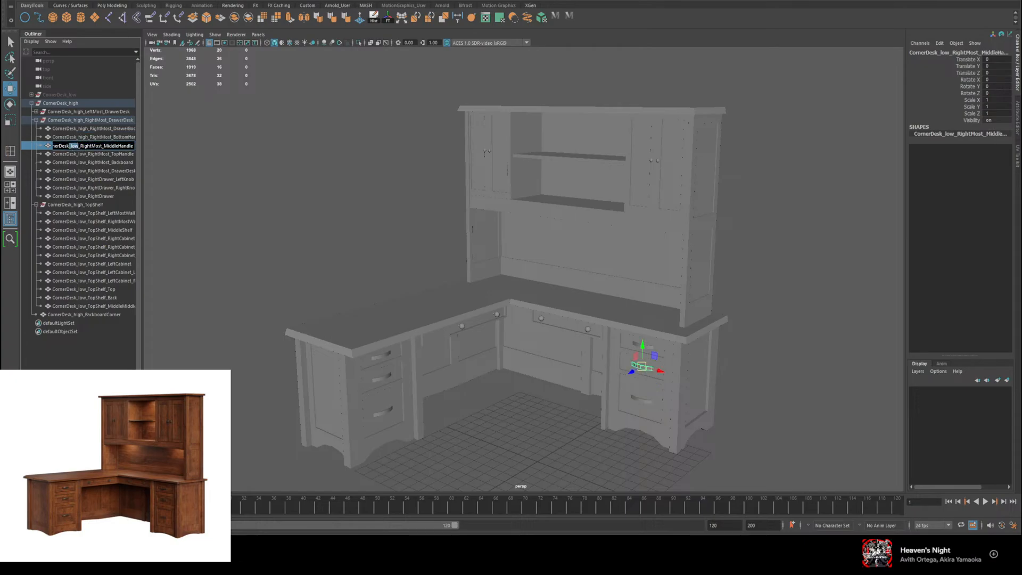
Step: Rename the right desk's other two handles as CornerDesk_high_RightMost_MiddleHandle and CornerDesk_high_RightMost_TopHandle
{"action": "double_click", "coordinate": [77, 145]}
{"action": "type", "text": "high"}
{"action": "key", "text": "Tab"}
{"action": "double_click", "coordinate": [80, 154]}
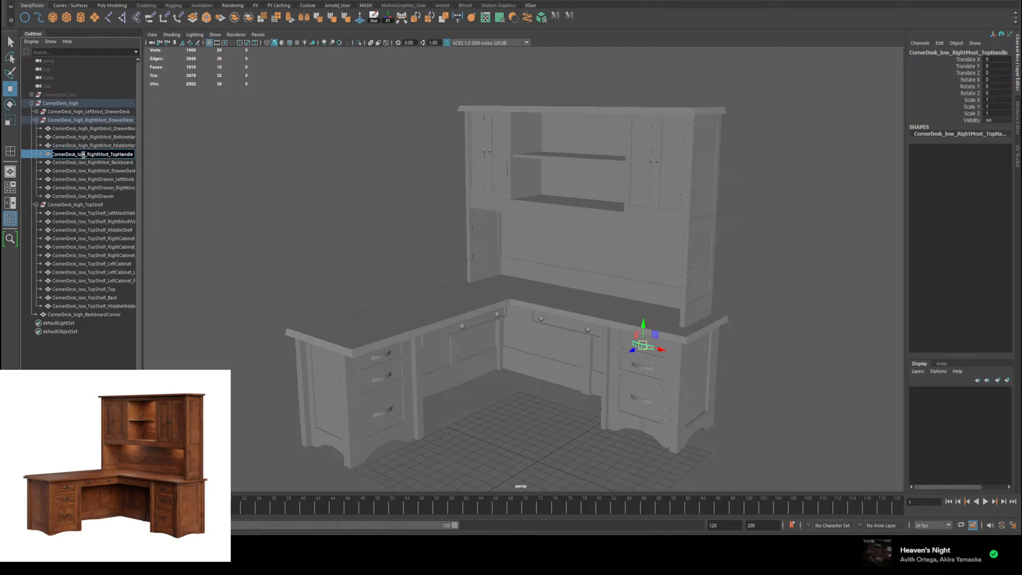
{"action": "type", "text": "high"}
{"action": "key", "text": "Tab"}
Step: Rename the right desk's backboard and tabletop as CornerDesk_high_RightMost_Backboard and CornerDesk_high_RightMost_DrawerDesk_Top
{"action": "left_click", "coordinate": [86, 163]}
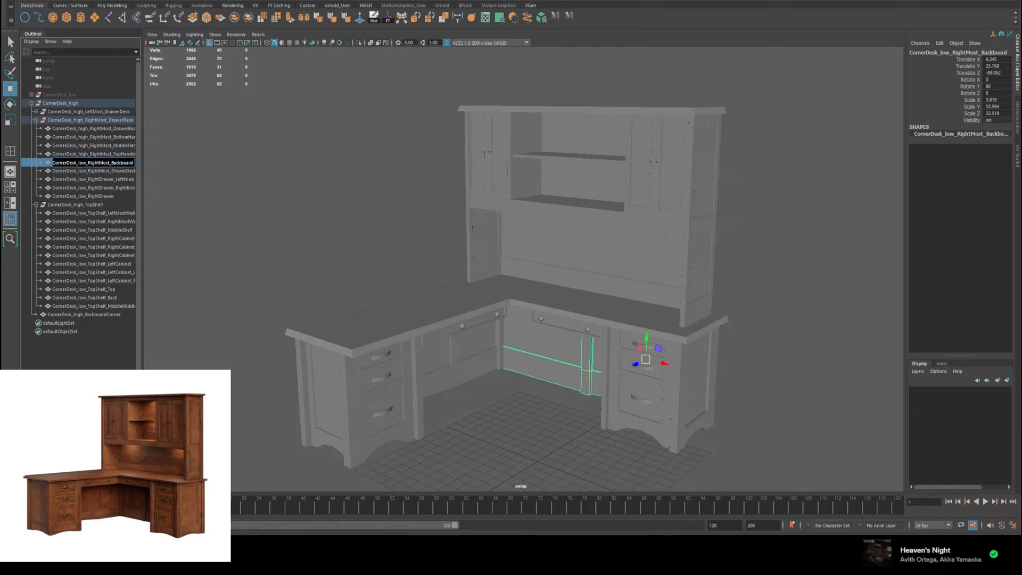
{"action": "double_click", "coordinate": [82, 163]}
{"action": "type", "text": "high"}
{"action": "key", "text": "Tab"}
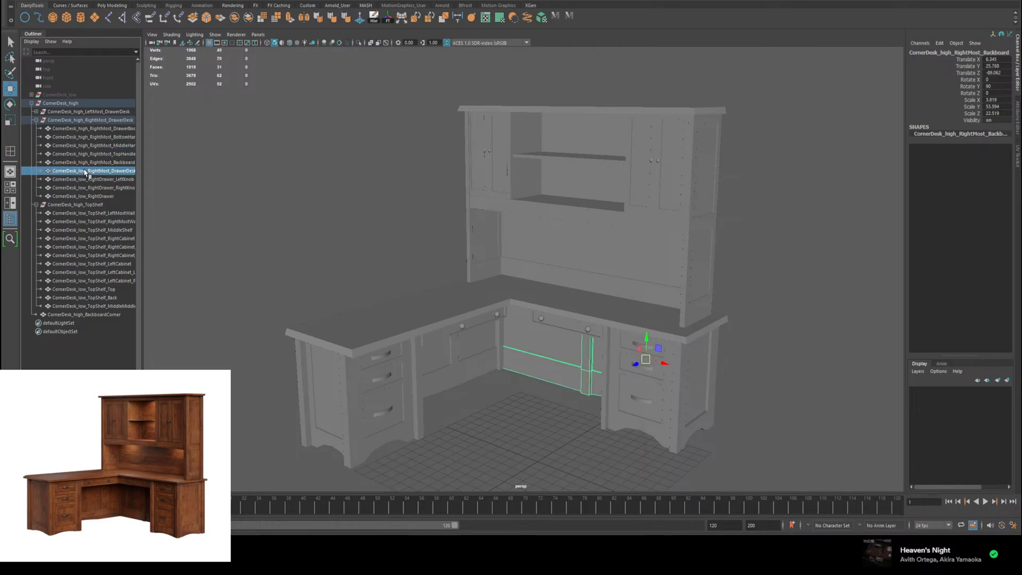
{"action": "left_click", "coordinate": [72, 171]}
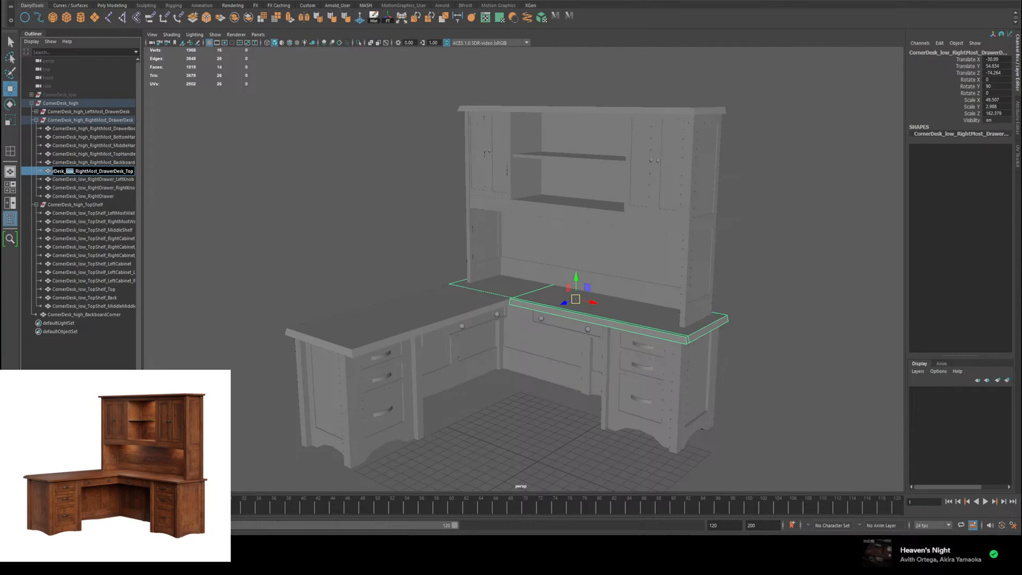
{"action": "type", "text": "high"}
Step: Rename the right drawer's two knobs as CornerDesk_high_RightDrawer_LeftKnob and CornerDesk_high_RightDrawer_RightKnob
{"action": "left_click", "coordinate": [83, 180]}
{"action": "double_click", "coordinate": [83, 181]}
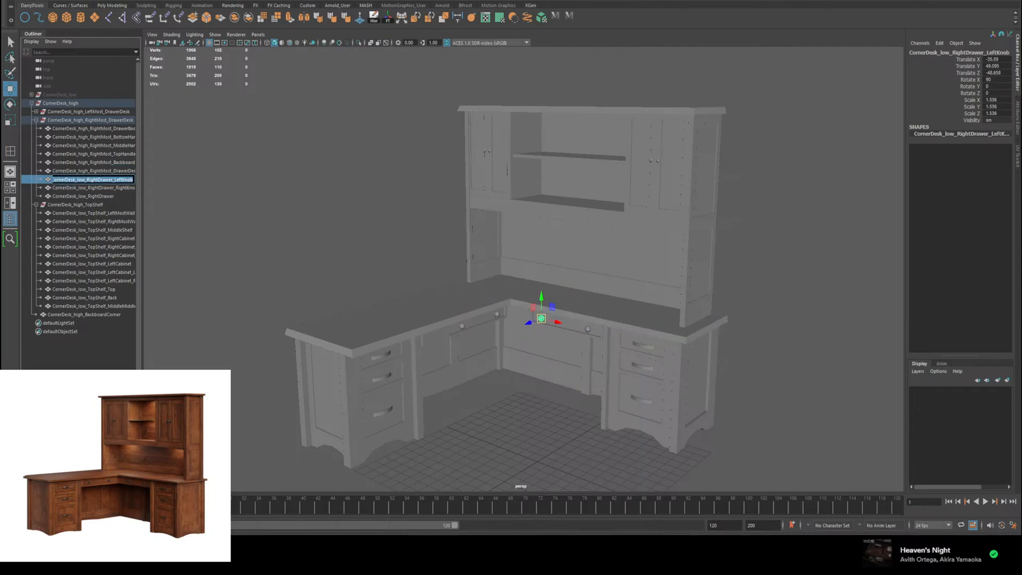
{"action": "double_click", "coordinate": [80, 180]}
{"action": "type", "text": "high"}
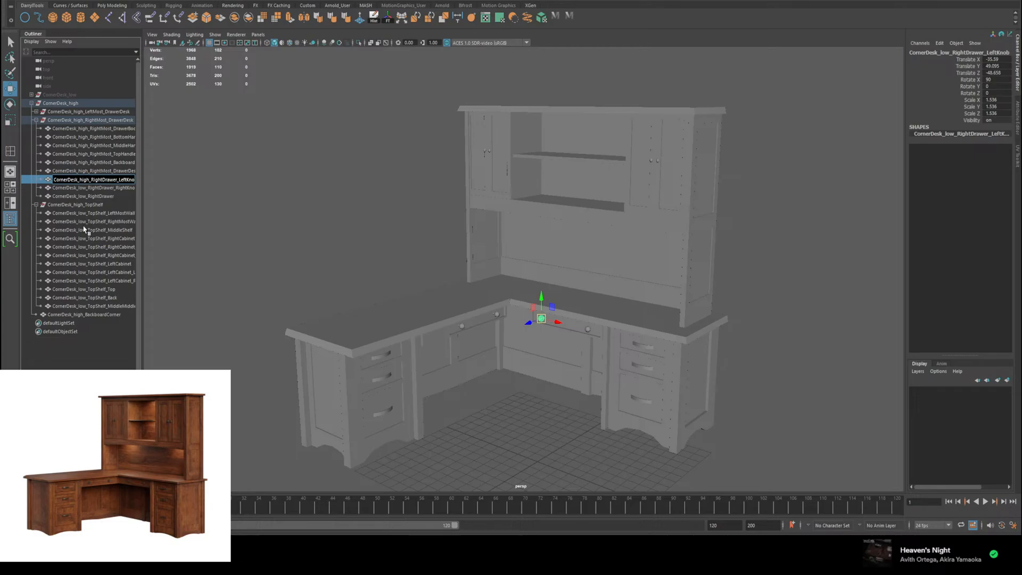
{"action": "left_click", "coordinate": [77, 187]}
{"action": "double_click", "coordinate": [77, 188]}
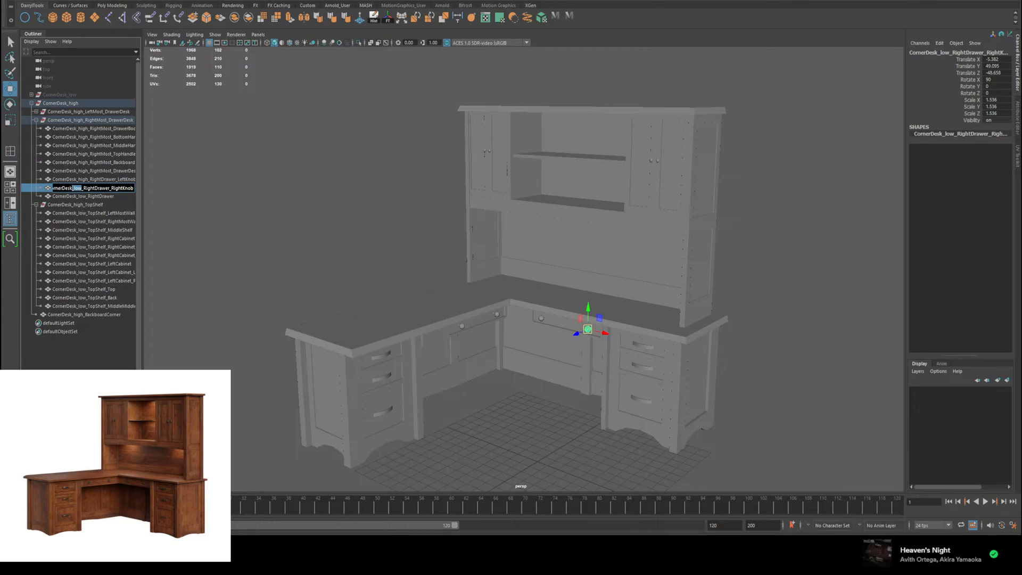
{"action": "type", "text": "high"}
Step: Rename the right drawer as CornerDesk_high_RightDrawer and collapse the right desk's group
{"action": "left_click", "coordinate": [83, 196]}
{"action": "double_click", "coordinate": [83, 197]}
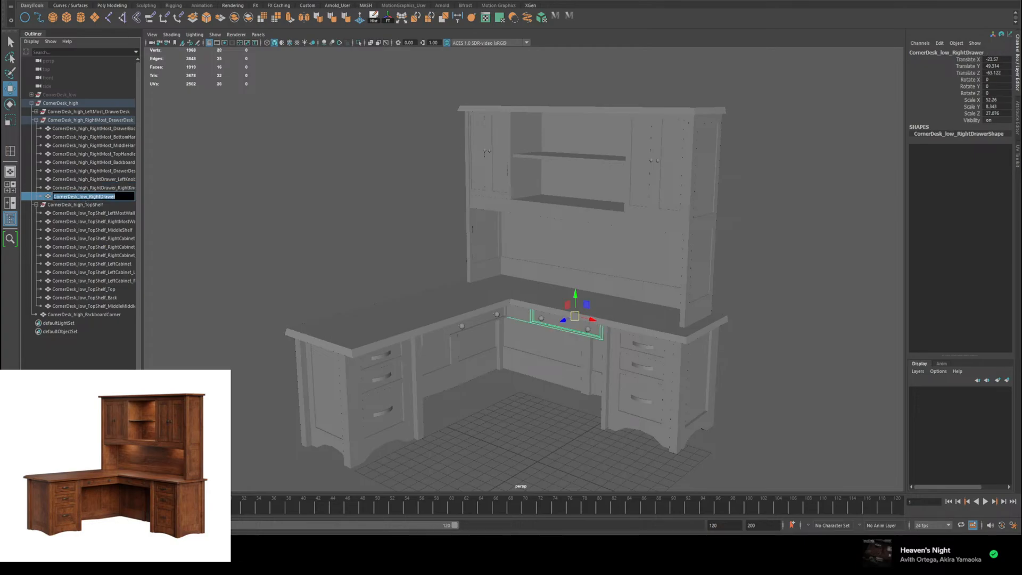
{"action": "double_click", "coordinate": [83, 196]}
{"action": "type", "text": "high"}
{"action": "left_click", "coordinate": [74, 162]}
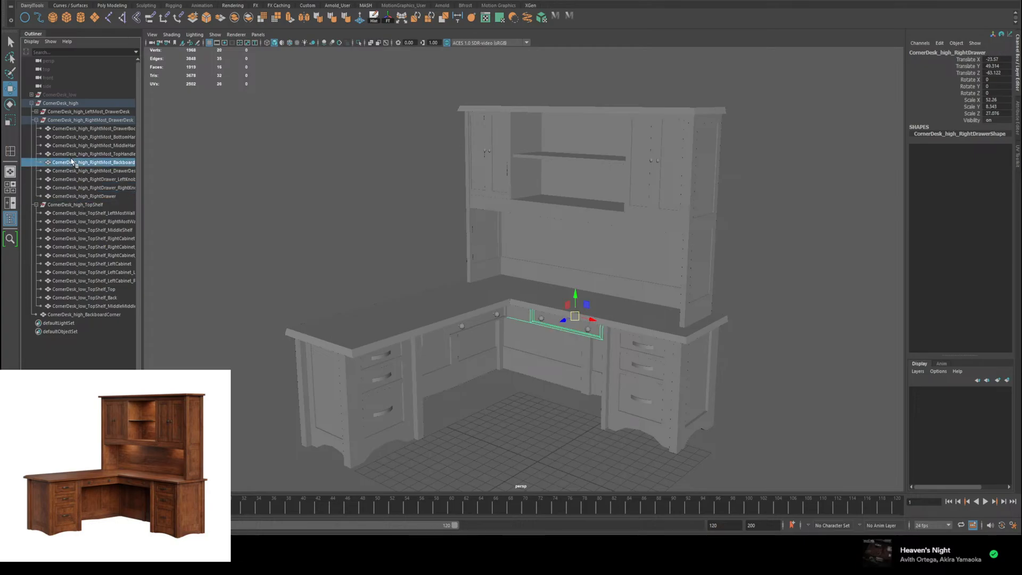
{"action": "left_click", "coordinate": [36, 121]}
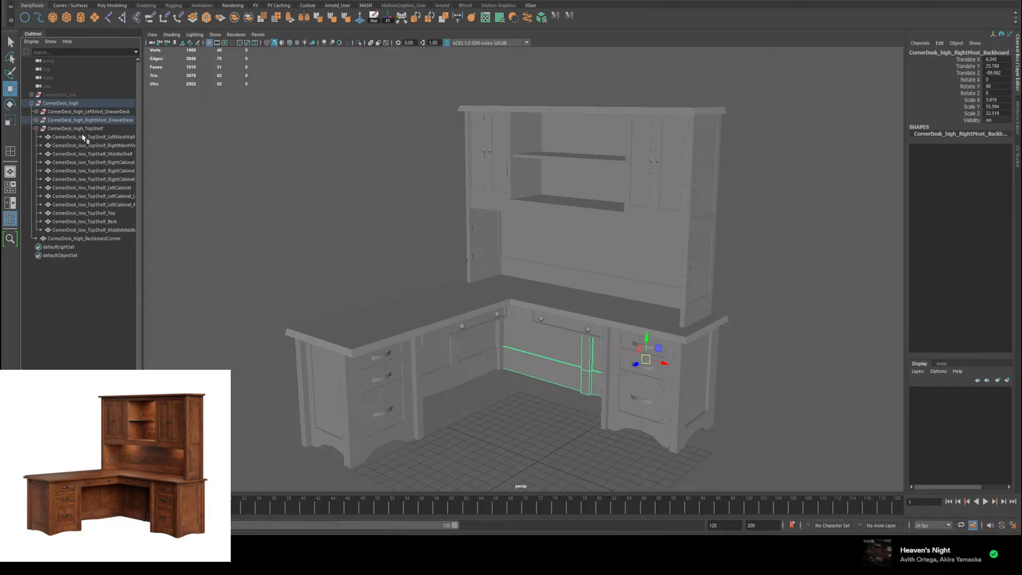
Step: Rename the top shelf's two side walls as CornerDesk_high_TopShelf_LeftMostWall and CornerDesk_high_TopShelf_RightMostWall
{"action": "double_click", "coordinate": [82, 137]}
{"action": "double_click", "coordinate": [81, 137]}
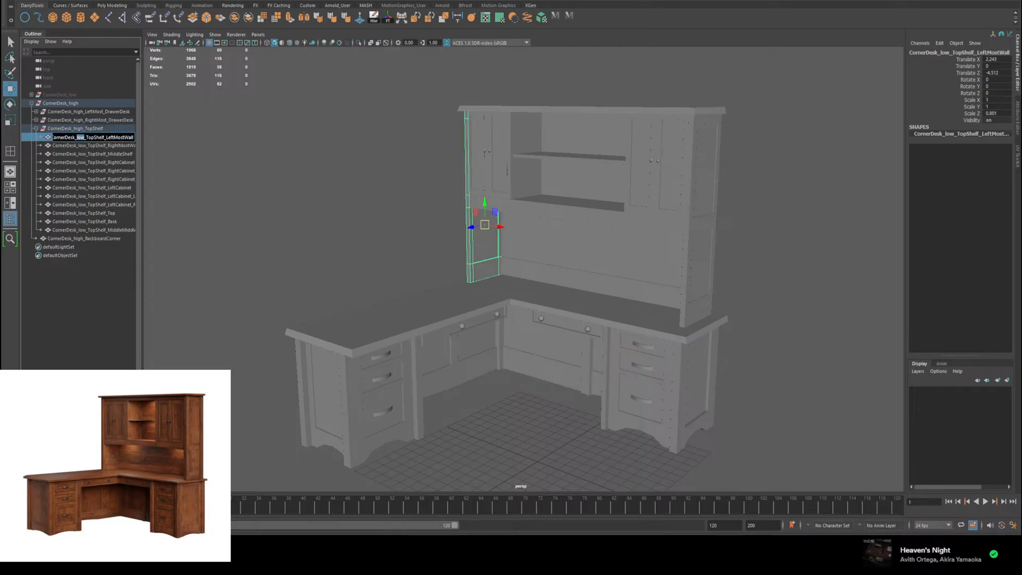
{"action": "type", "text": "high"}
{"action": "double_click", "coordinate": [85, 146]}
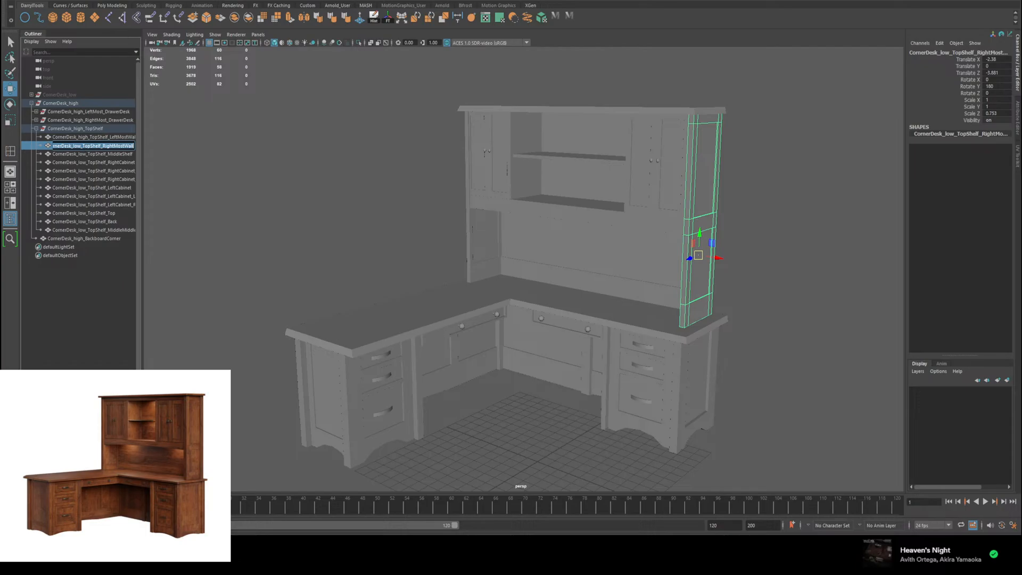
{"action": "left_click", "coordinate": [78, 146]}
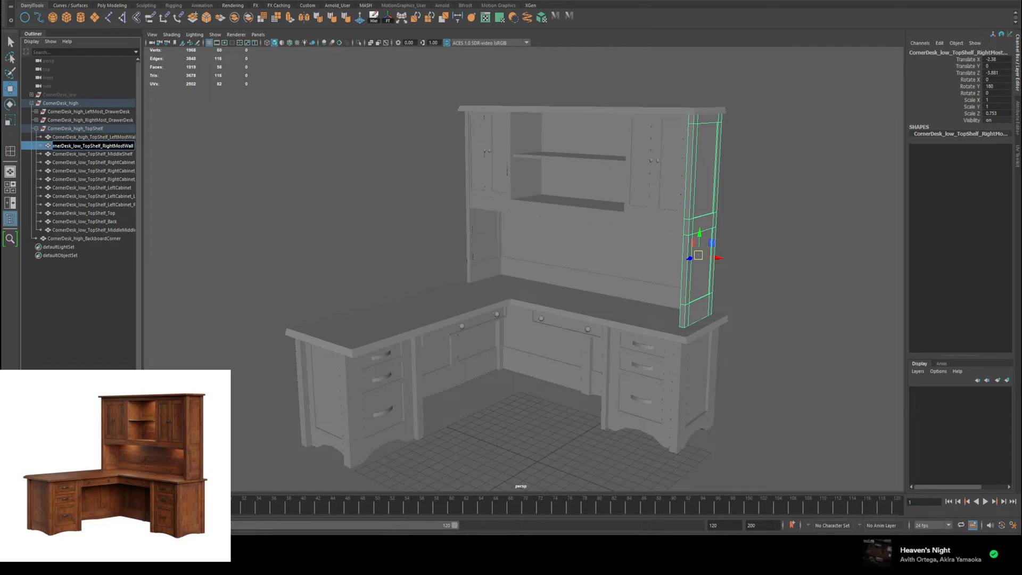
{"action": "type", "text": "high"}
Step: Rename the top shelf's middle shelf and right cabinet as CornerDesk_high_TopShelf_MiddleShelf and CornerDesk_high_TopShelf_RightCabinet
{"action": "left_click", "coordinate": [85, 154]}
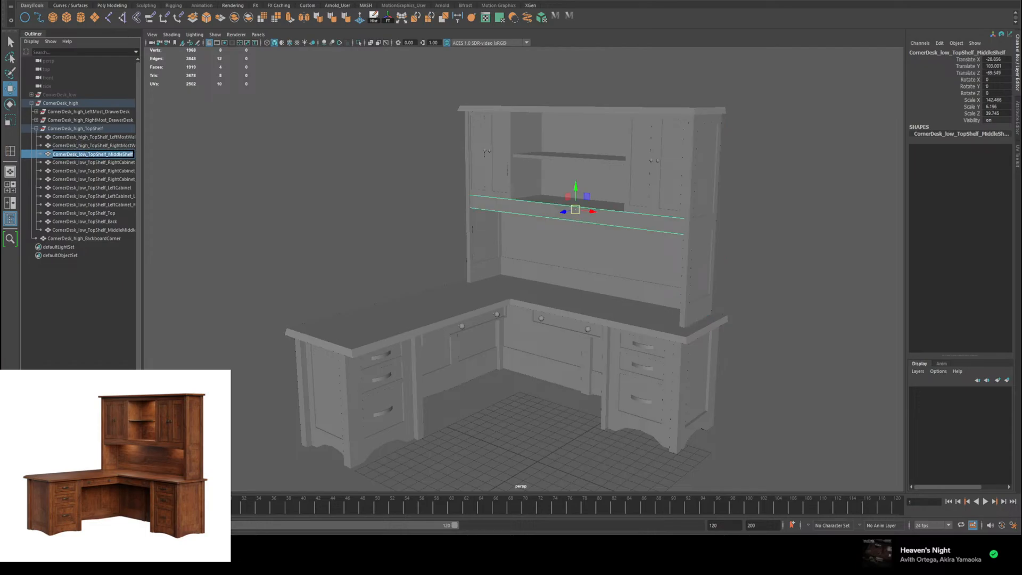
{"action": "left_click", "coordinate": [84, 154]}
{"action": "type", "text": "high"}
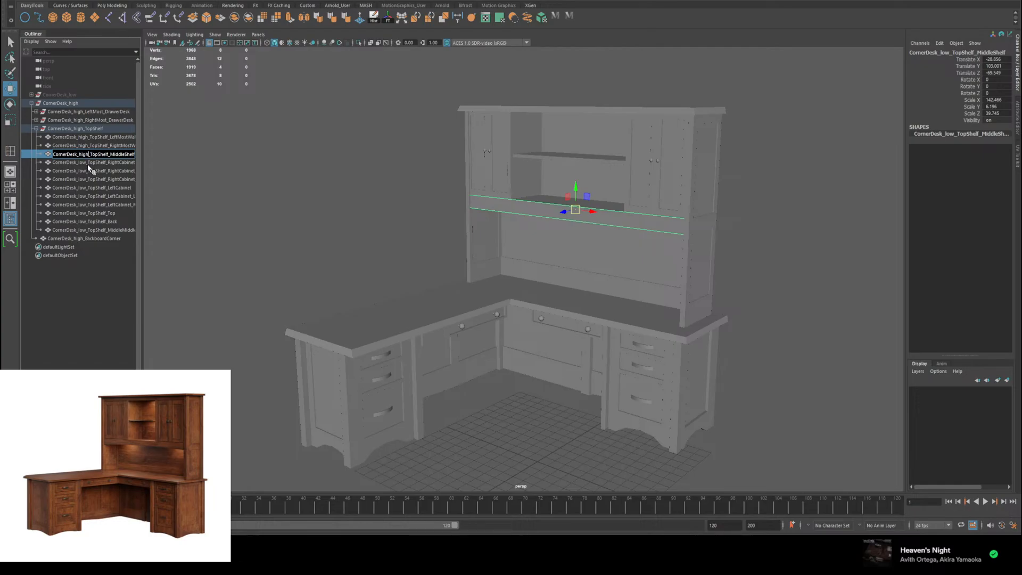
{"action": "double_click", "coordinate": [91, 162]}
{"action": "double_click", "coordinate": [79, 163]}
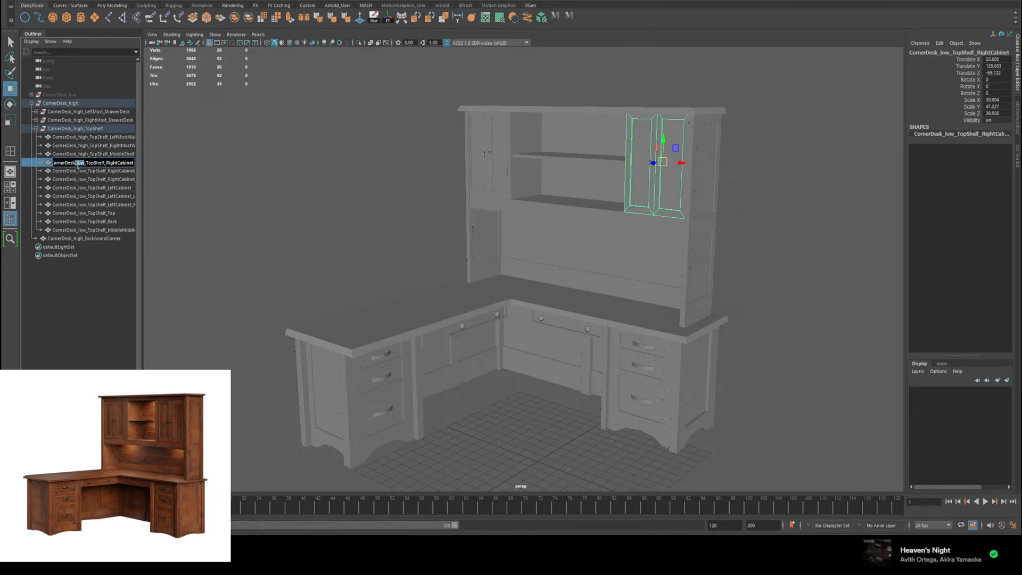
{"action": "type", "text": "high"}
Step: Rename the right cabinet's left knob as CornerDesk_high_TopShelf_RightCabinet_LeftKnob
{"action": "double_click", "coordinate": [84, 171]}
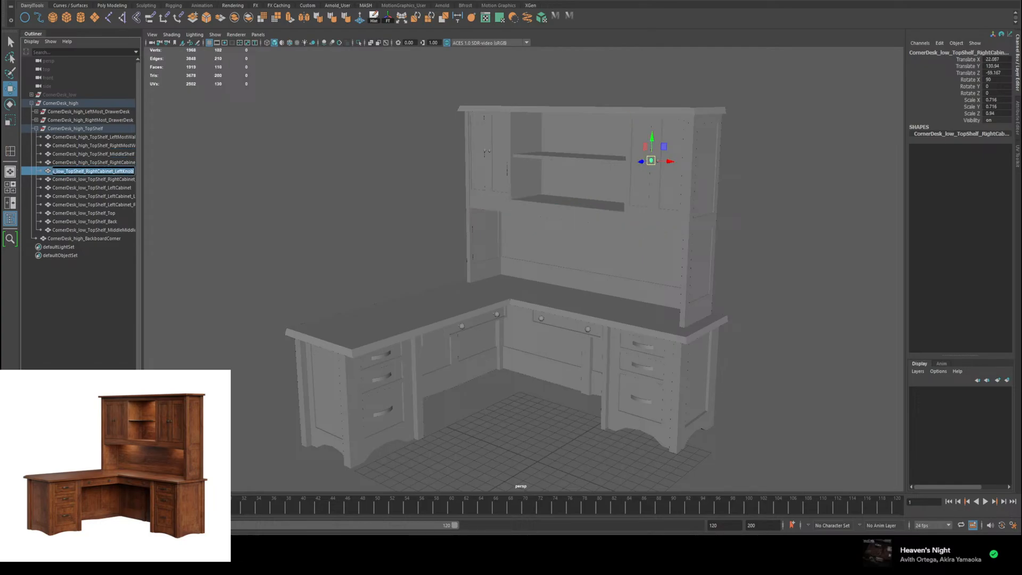
{"action": "double_click", "coordinate": [60, 171]}
{"action": "type", "text": "high"}
{"action": "left_click", "coordinate": [88, 180]}
{"action": "double_click", "coordinate": [88, 180]}
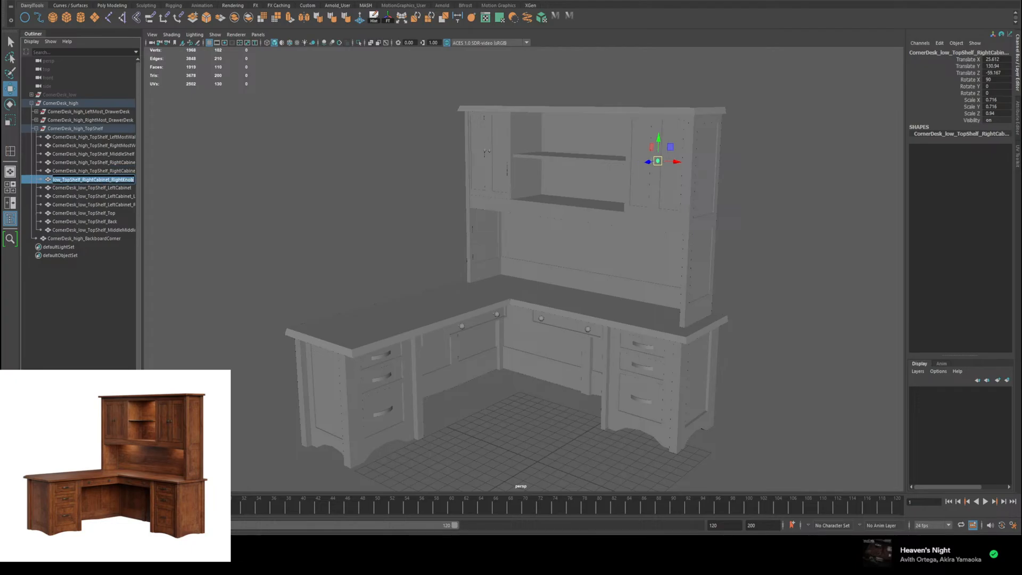
{"action": "left_click", "coordinate": [60, 179]}
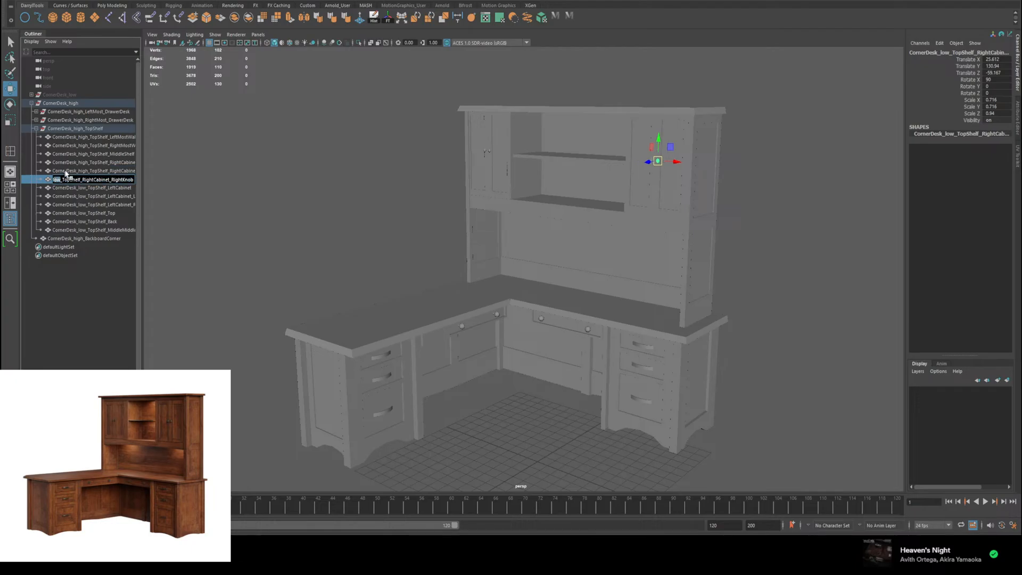
Step: Widen the Outliner to show long names and rename the right cabinet's right knob as CornerDesk_high_TopShelf_RightCabinet_RightKnob
{"action": "left_click_drag", "start_coordinate": [143, 251], "coordinate": [159, 250]}
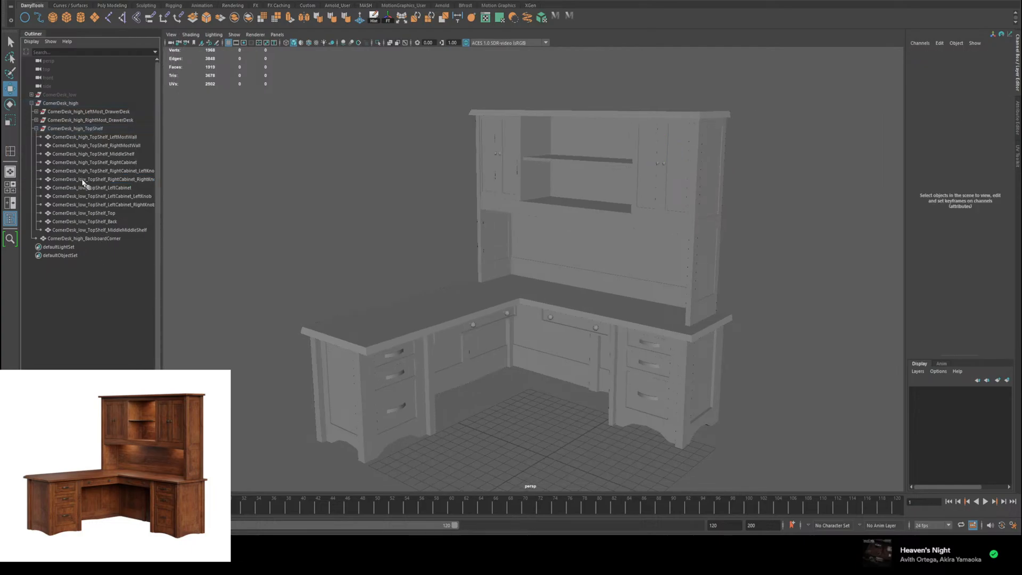
{"action": "double_click", "coordinate": [86, 180]}
{"action": "left_click", "coordinate": [70, 180]}
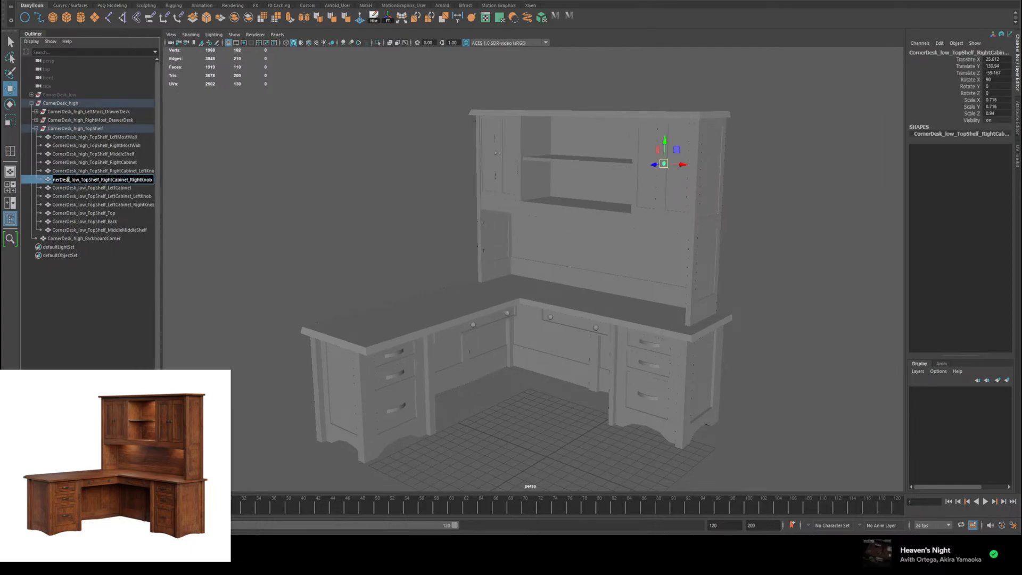
{"action": "double_click", "coordinate": [78, 180]}
{"action": "type", "text": "high"}
{"action": "key", "text": "Return"}
Step: Rename the top shelf's left cabinet as CornerDesk_high_TopShelf_LeftCabinet
{"action": "double_click", "coordinate": [87, 189]}
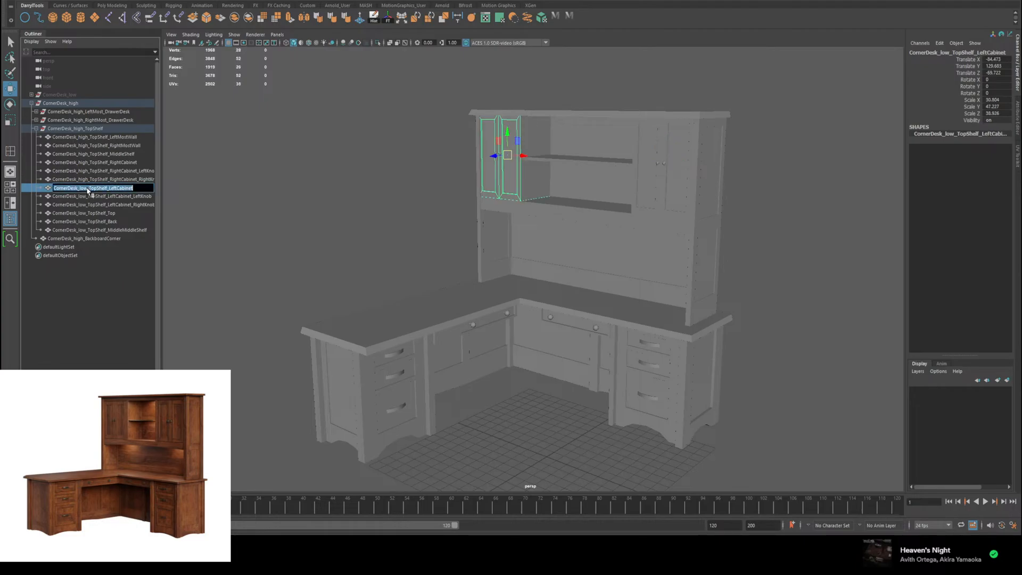
{"action": "left_click", "coordinate": [81, 189]}
{"action": "double_click", "coordinate": [83, 190]}
{"action": "type", "text": "high"}
Step: Rename the left cabinet's two knobs as CornerDesk_high_TopShelf_LeftCabinet_LeftKnob and CornerDesk_high_TopShelf_LeftCabinet_RightKnob
{"action": "double_click", "coordinate": [88, 196]}
{"action": "left_click", "coordinate": [81, 197]}
{"action": "double_click", "coordinate": [82, 197]}
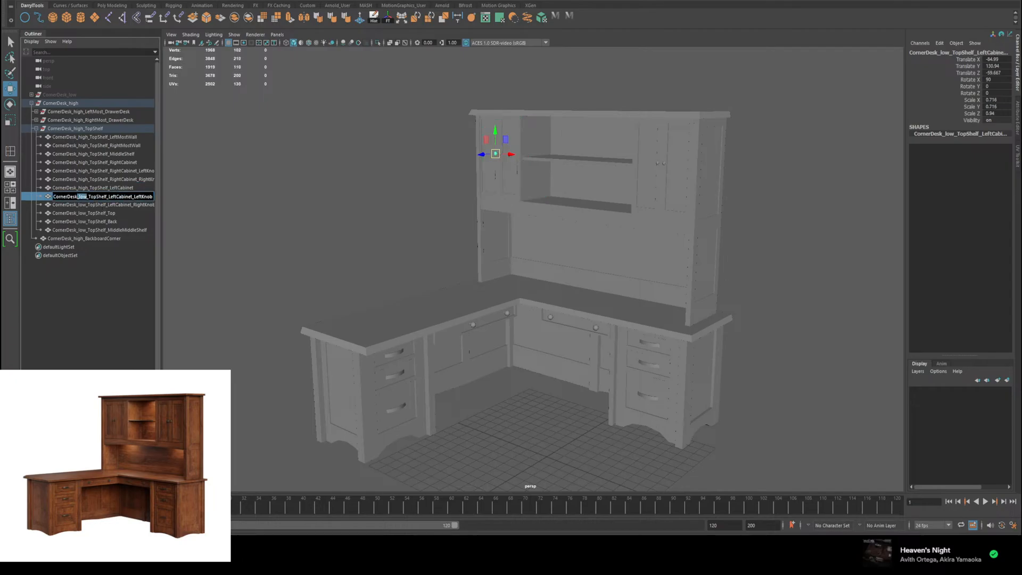
{"action": "type", "text": "high"}
{"action": "double_click", "coordinate": [91, 205]}
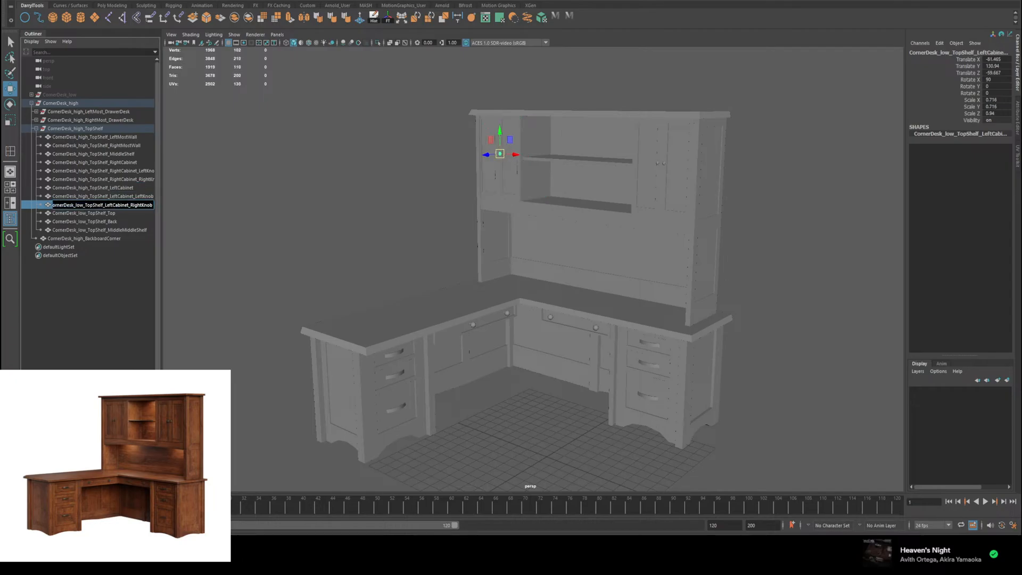
{"action": "double_click", "coordinate": [79, 205]}
{"action": "type", "text": "high"}
Step: Rename the hutch's top board and back panel as CornerDesk_high_TopShelf_Top and CornerDesk_high_TopShelf_Back
{"action": "double_click", "coordinate": [87, 213]}
{"action": "double_click", "coordinate": [83, 213]}
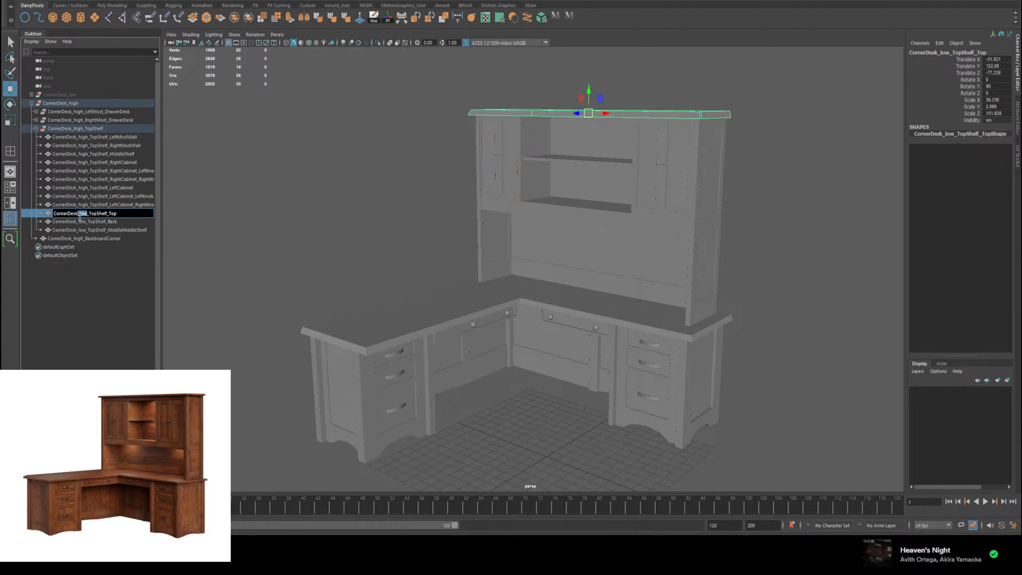
{"action": "type", "text": "high"}
{"action": "double_click", "coordinate": [97, 222]}
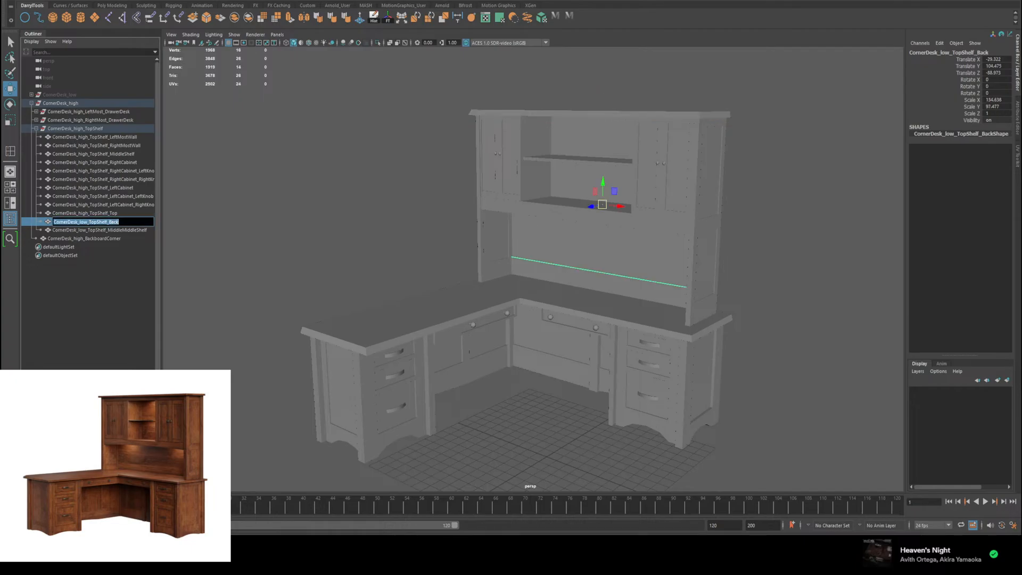
{"action": "double_click", "coordinate": [83, 222]}
{"action": "type", "text": "high"}
Step: Rename the small shelf between the hutch cabinets as CornerDesk_high_TopShelf_MiddleMiddleShelf and clear the selection
{"action": "double_click", "coordinate": [97, 230]}
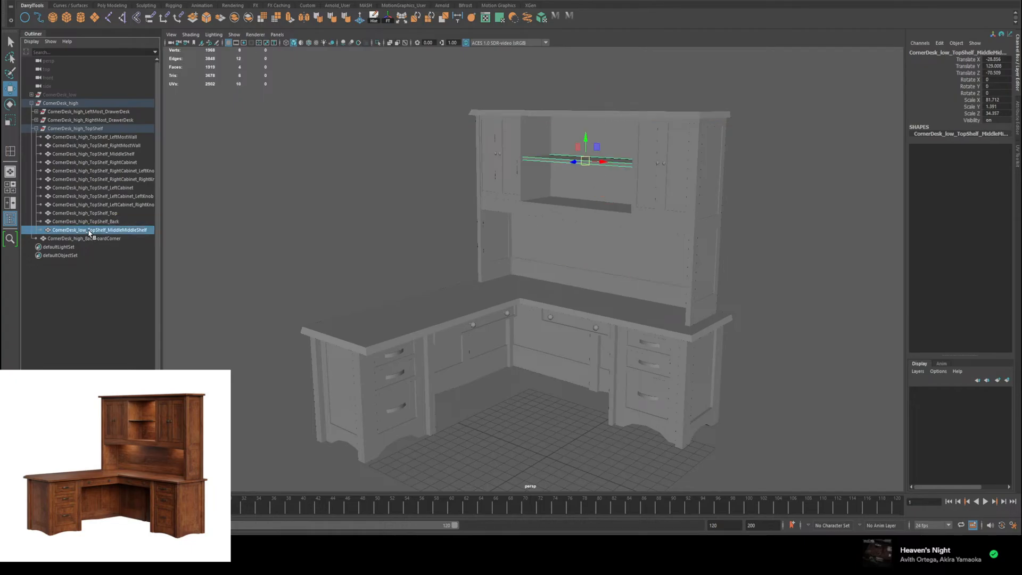
{"action": "double_click", "coordinate": [83, 230]}
{"action": "type", "text": "high"}
{"action": "key", "text": "Return"}
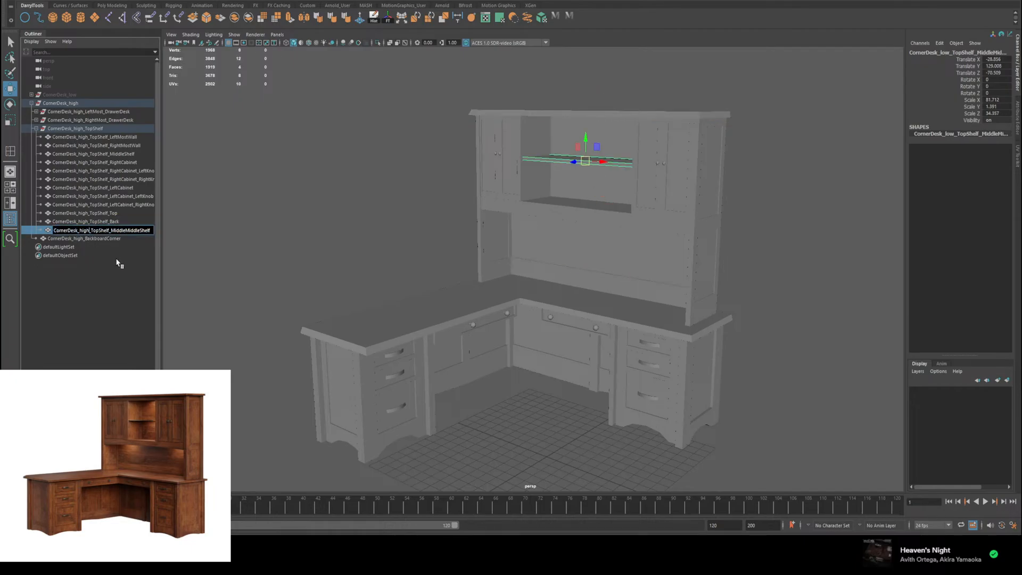
{"action": "left_click", "coordinate": [101, 296]}
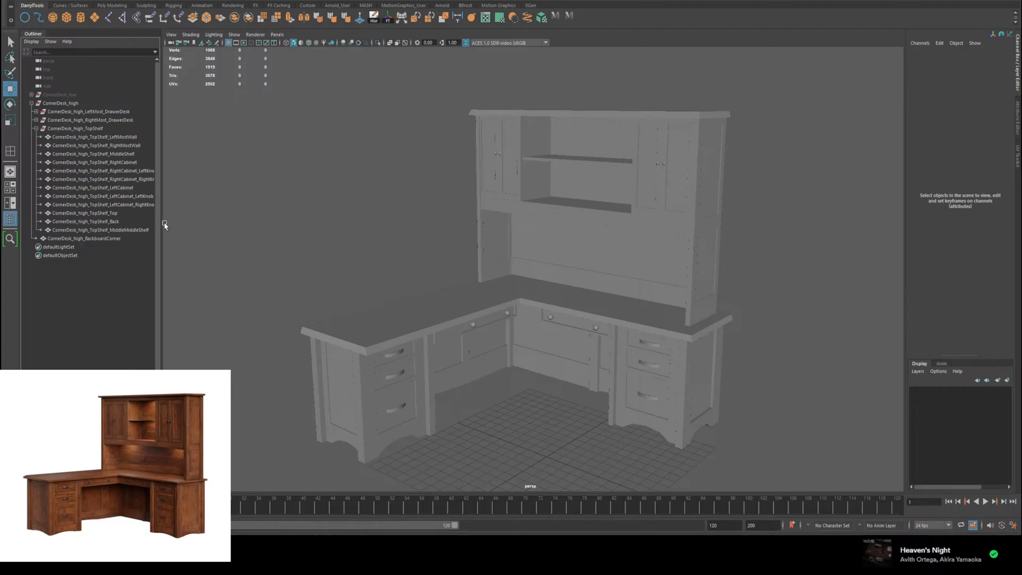
Step: Collapse the CornerDesk_high_TopShelf group and inspect the whole desk, its hutch, desktop and drawer units from several angles
{"action": "left_click", "coordinate": [35, 129]}
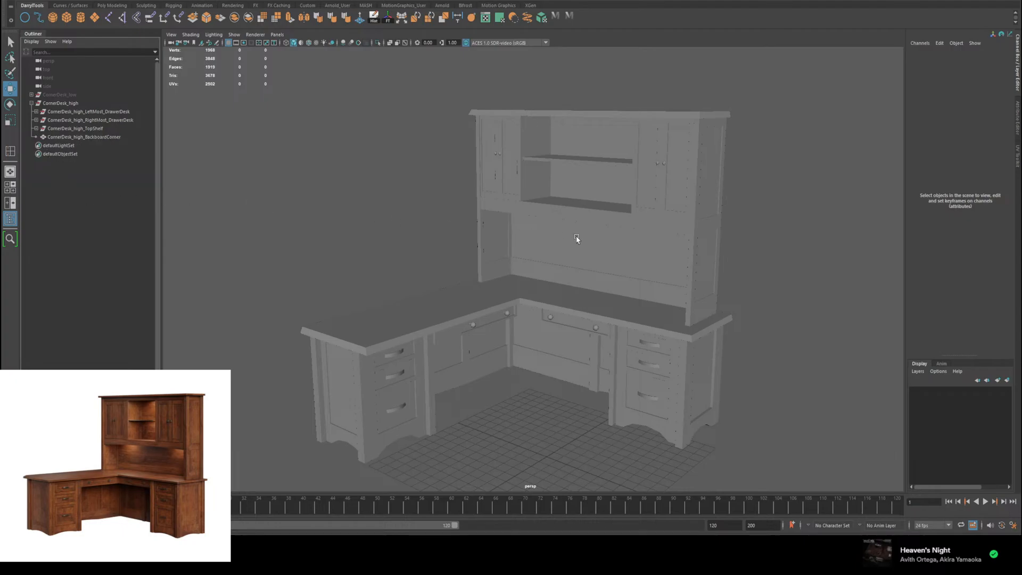
{"action": "mouse_move", "coordinate": [575, 237]}
{"action": "left_mouse_down", "text": "alt"}
{"action": "mouse_move", "coordinate": [368, 358]}
{"action": "mouse_move", "coordinate": [488, 246]}
{"action": "mouse_move", "coordinate": [724, 234]}
{"action": "mouse_move", "coordinate": [772, 246]}
{"action": "mouse_move", "coordinate": [623, 254]}
{"action": "mouse_move", "coordinate": [572, 239]}
{"action": "left_mouse_up", "text": "alt"}
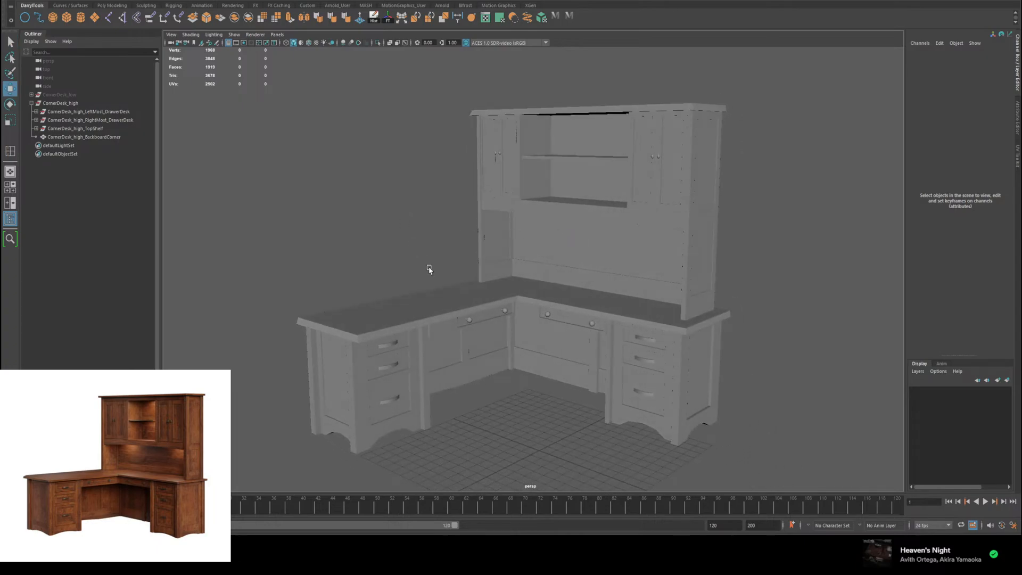
{"action": "left_click_drag", "start_coordinate": [429, 266], "coordinate": [431, 239], "text": "alt"}
{"action": "key", "text": "q"}
{"action": "key", "text": "w"}
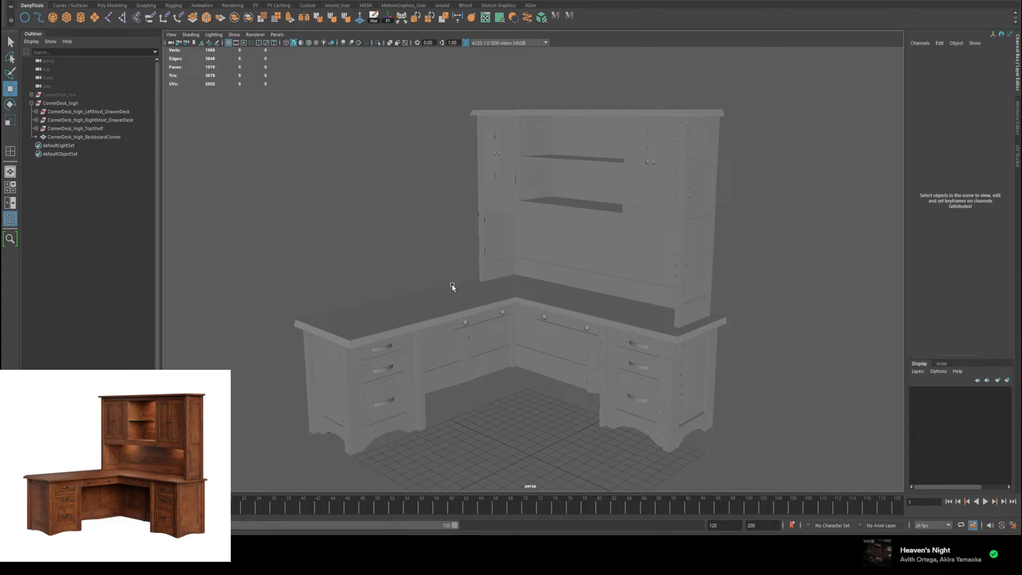
{"action": "right_click_drag", "start_coordinate": [436, 213], "coordinate": [465, 271], "text": "alt"}
{"action": "left_click_drag", "start_coordinate": [445, 268], "coordinate": [473, 230], "text": "alt"}
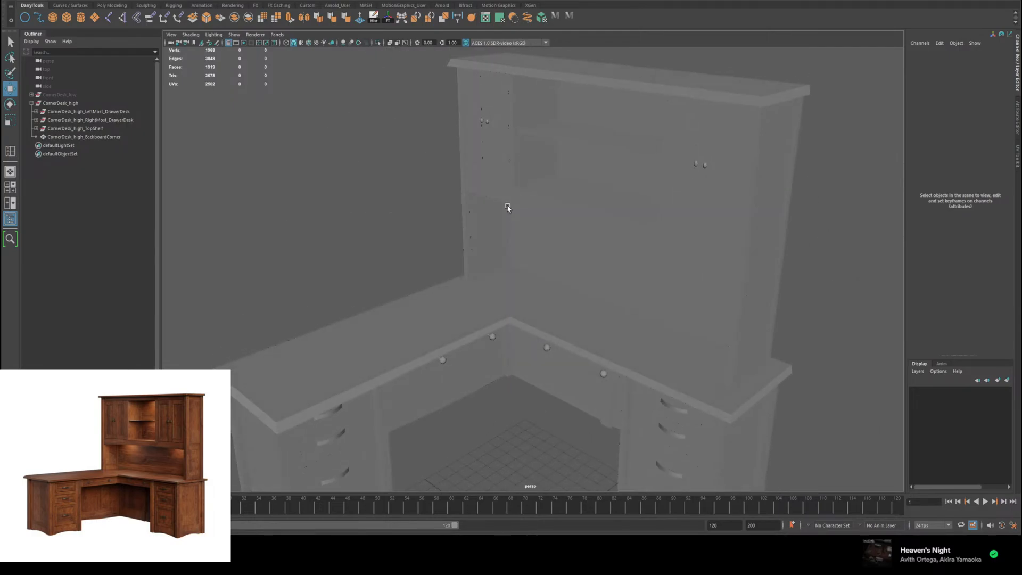
{"action": "left_click_drag", "start_coordinate": [506, 208], "coordinate": [507, 217], "text": "alt"}
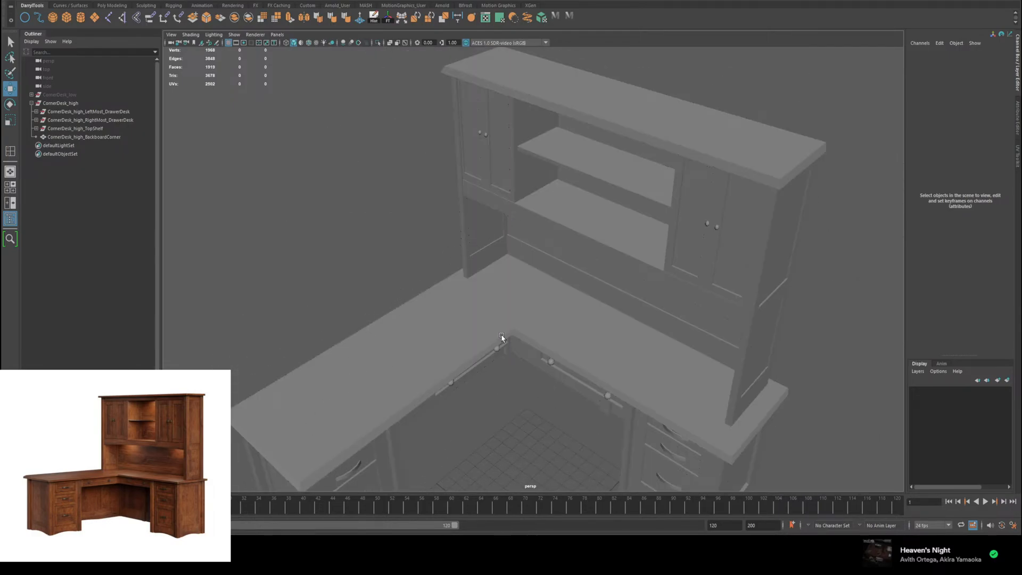
{"action": "middle_click_drag", "start_coordinate": [497, 335], "coordinate": [416, 283], "text": "alt"}
{"action": "left_click_drag", "start_coordinate": [416, 283], "coordinate": [443, 260], "text": "alt"}
{"action": "middle_click_drag", "start_coordinate": [443, 259], "coordinate": [537, 228], "text": "alt"}
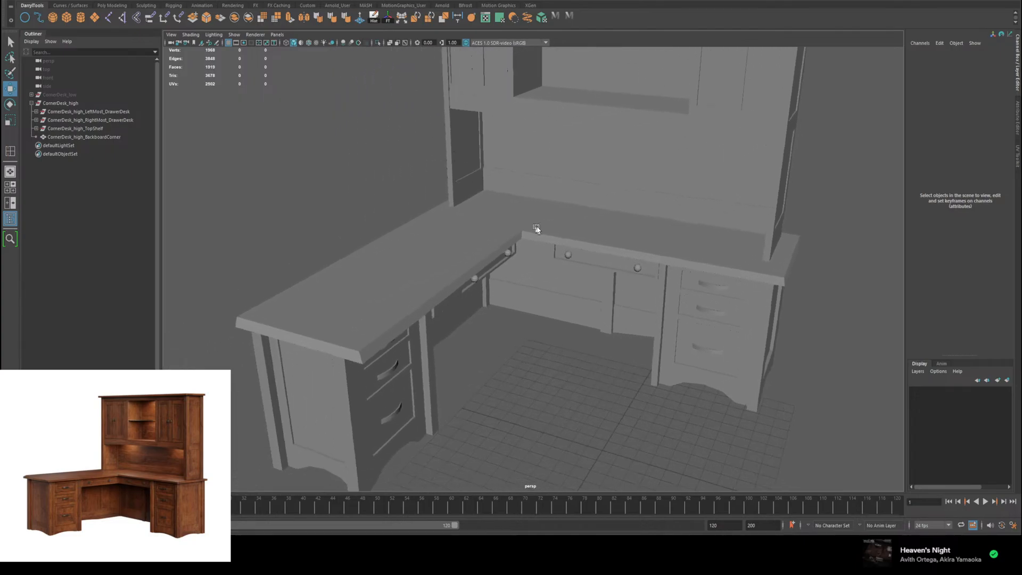
{"action": "left_click_drag", "start_coordinate": [537, 229], "coordinate": [346, 278], "text": "alt"}
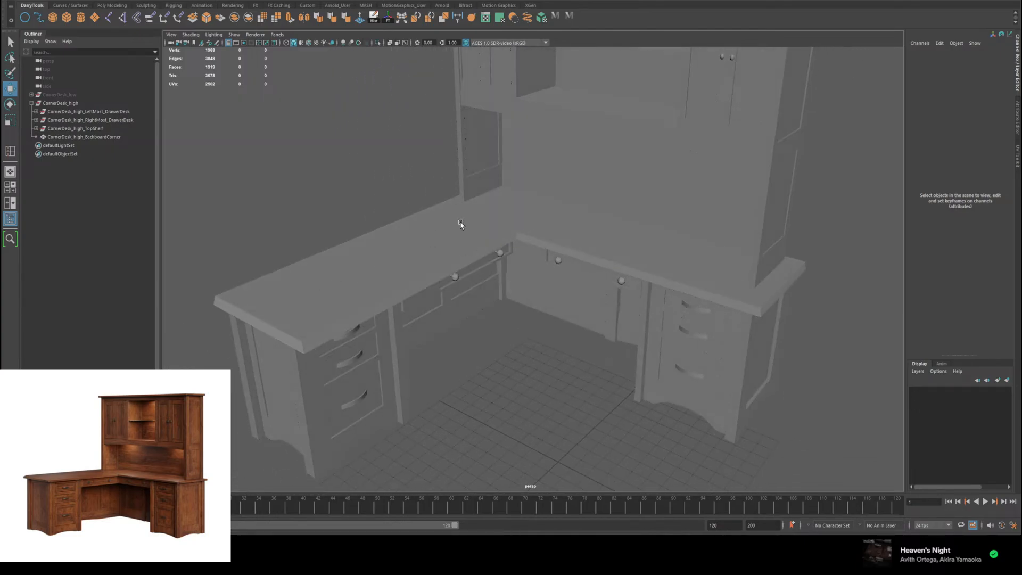
{"action": "scroll", "coordinate": [461, 224], "scroll_direction": "down", "scroll_amount": 5}
{"action": "left_click_drag", "start_coordinate": [479, 228], "coordinate": [504, 347], "text": "alt"}
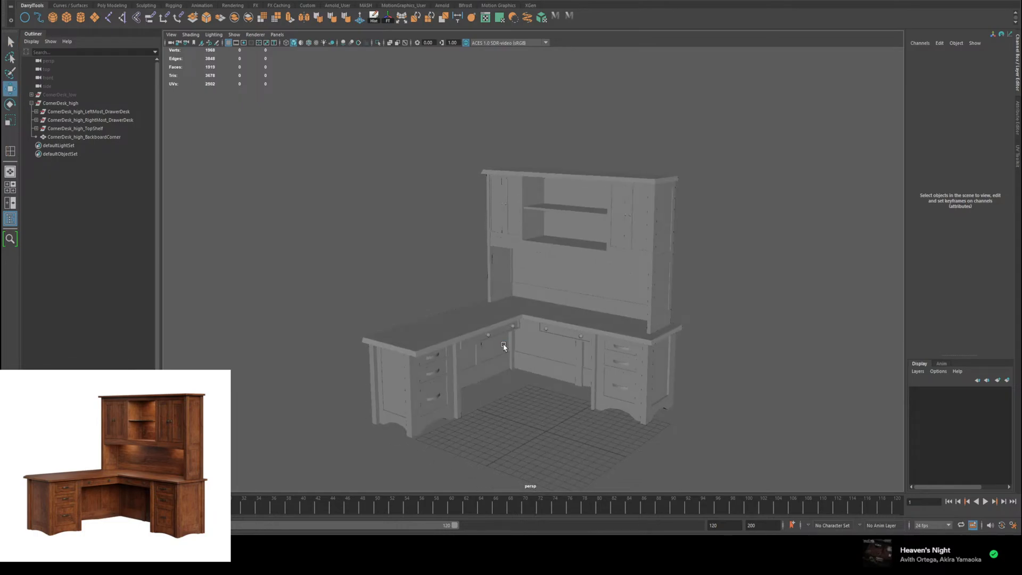